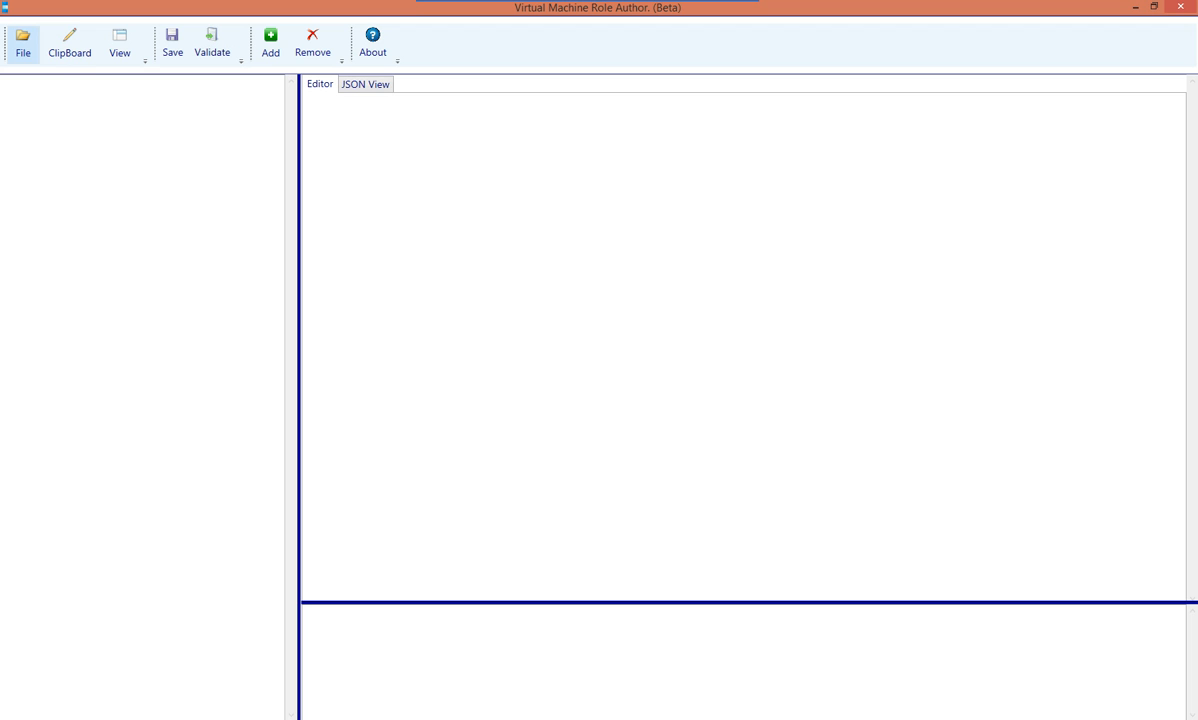
Create a new resource definition package named LinuxDemo in the C:\VMRoleDemos\LinuxResDef folder
click(23, 45)
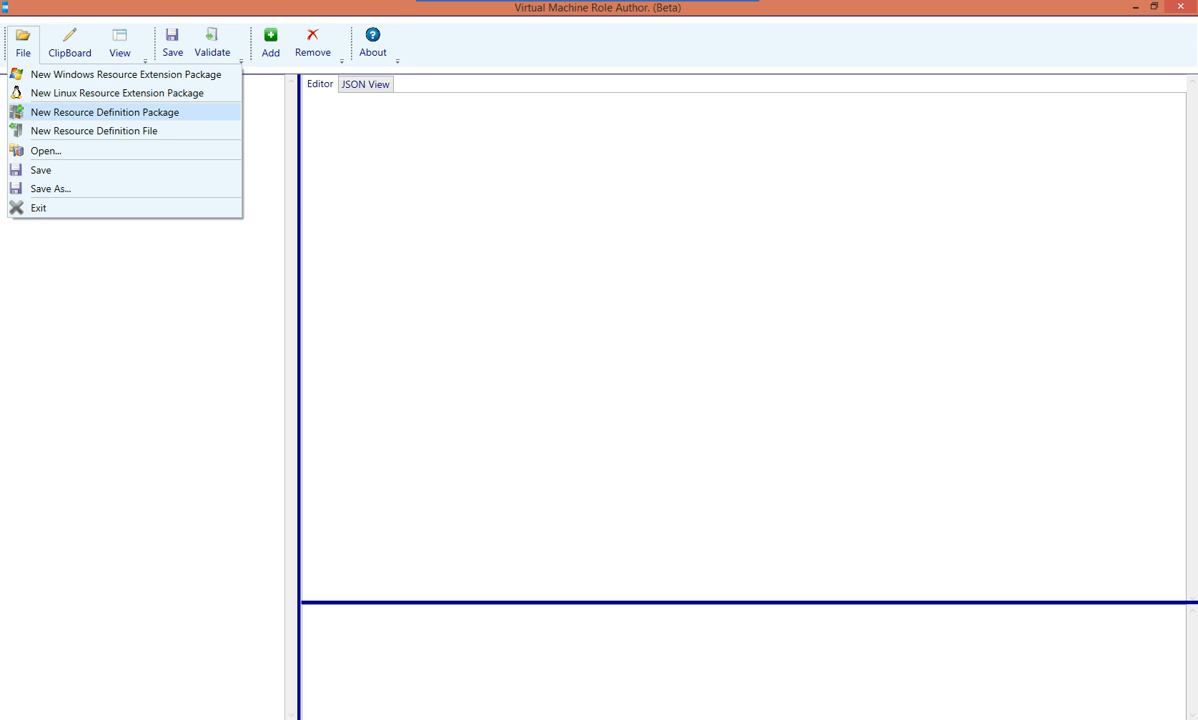
key(Return)
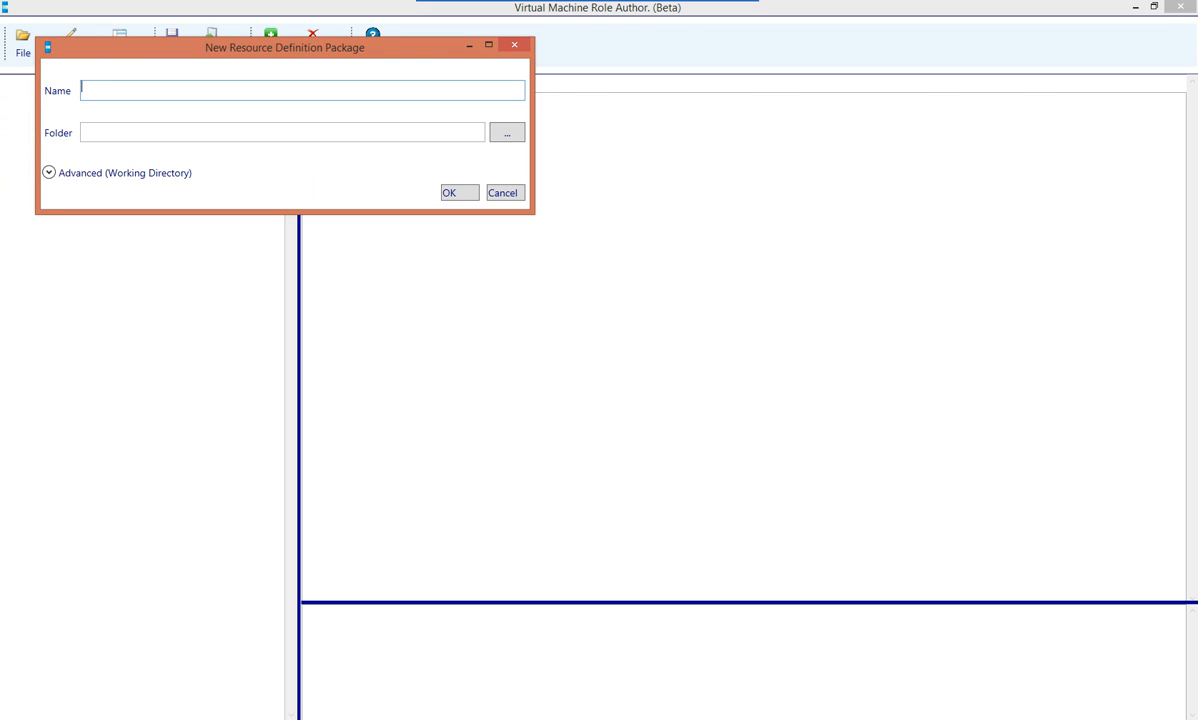
text(LinuxDemo)
key(Tab)
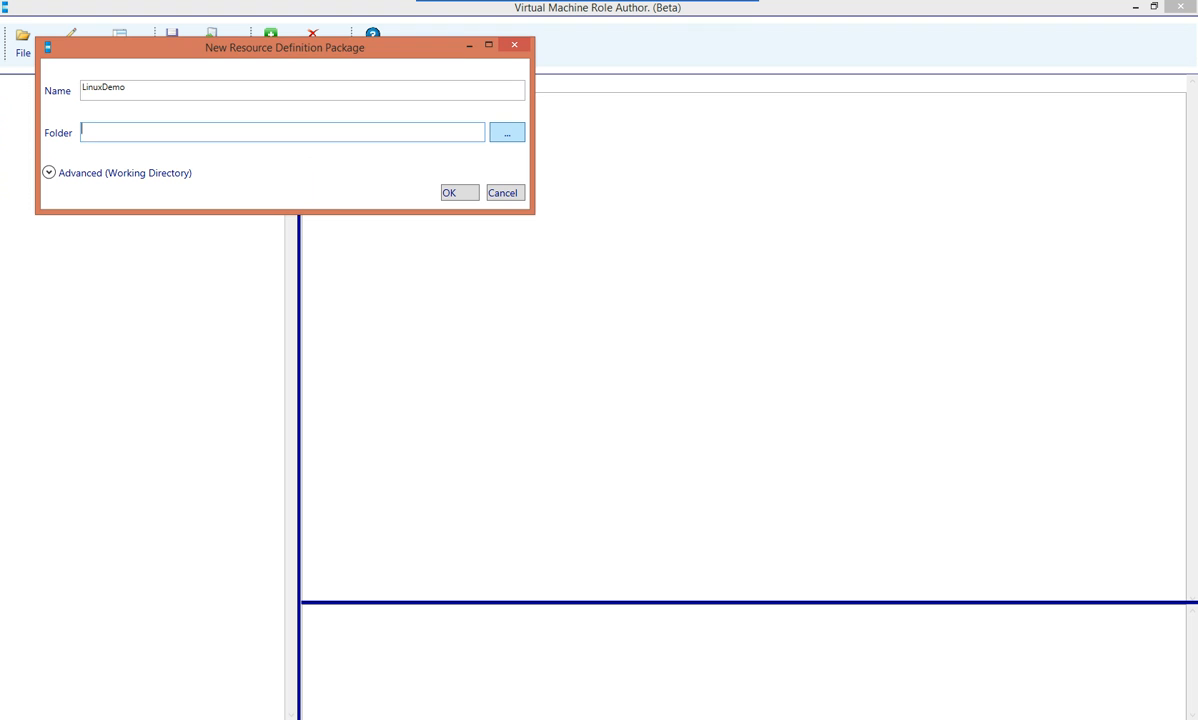
click(507, 133)
click(282, 132)
text(C:\VMRoleDemos\LinuxResDef)
key(Return)
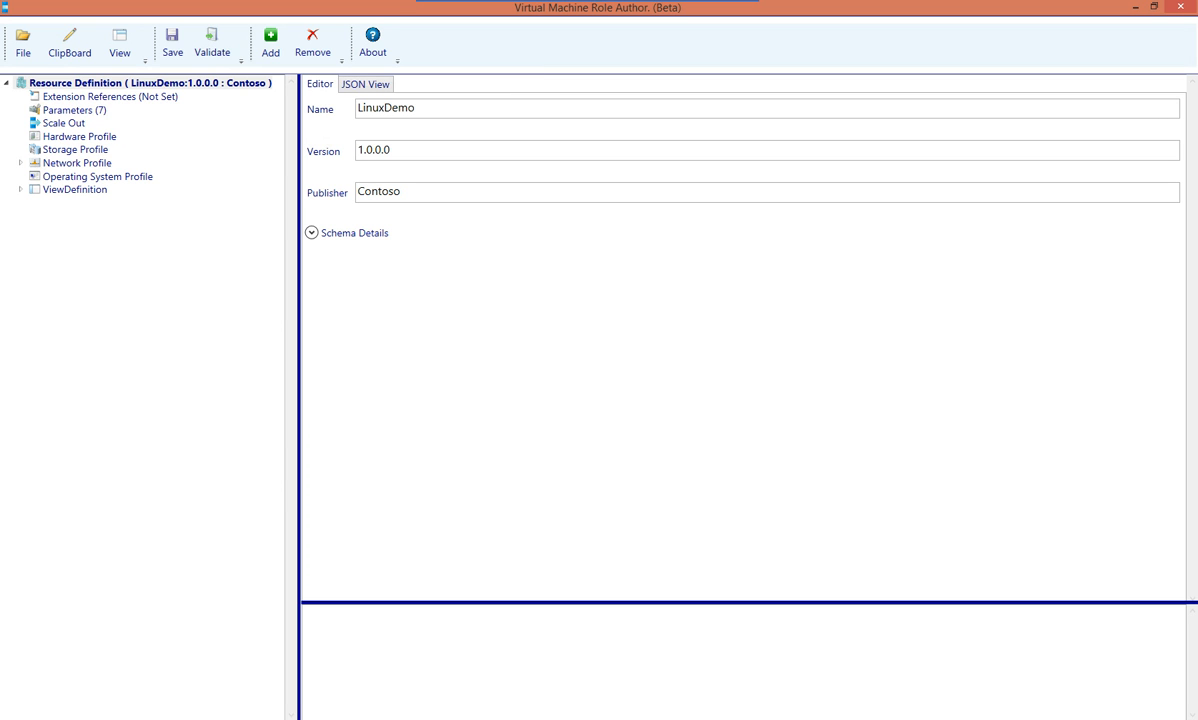
Replace the package publisher Contoso with the author's name
drag(418, 108, 355, 108)
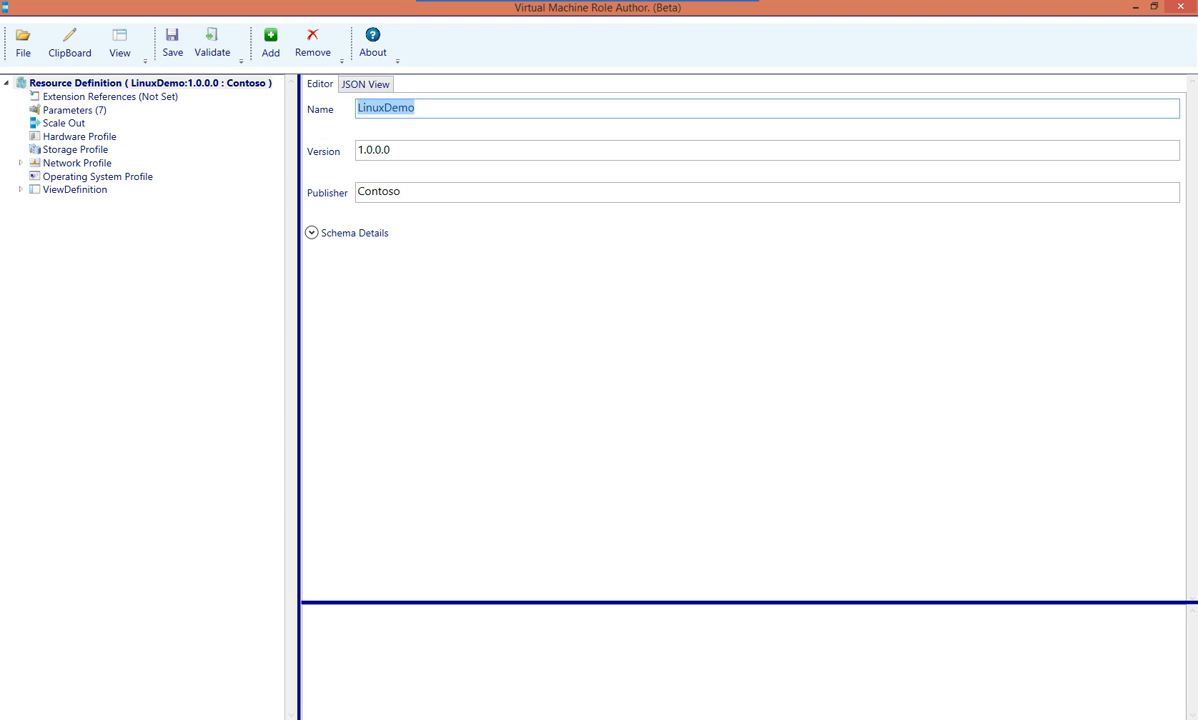
key(Tab)
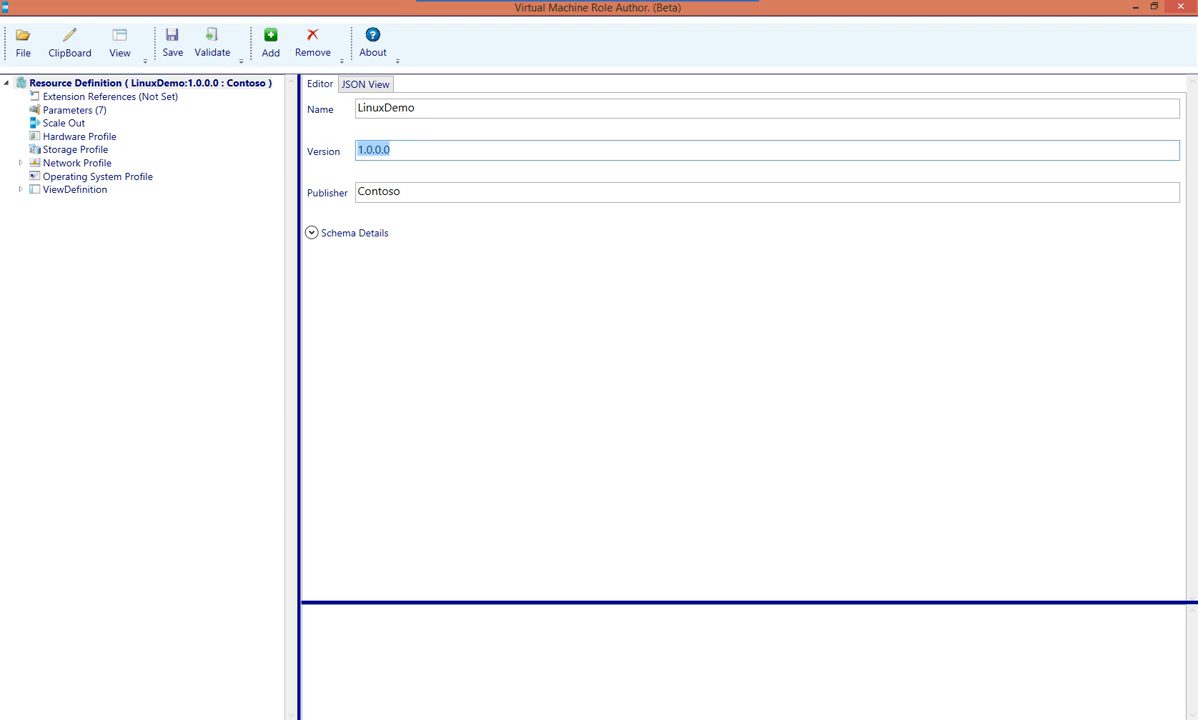
key(Tab)
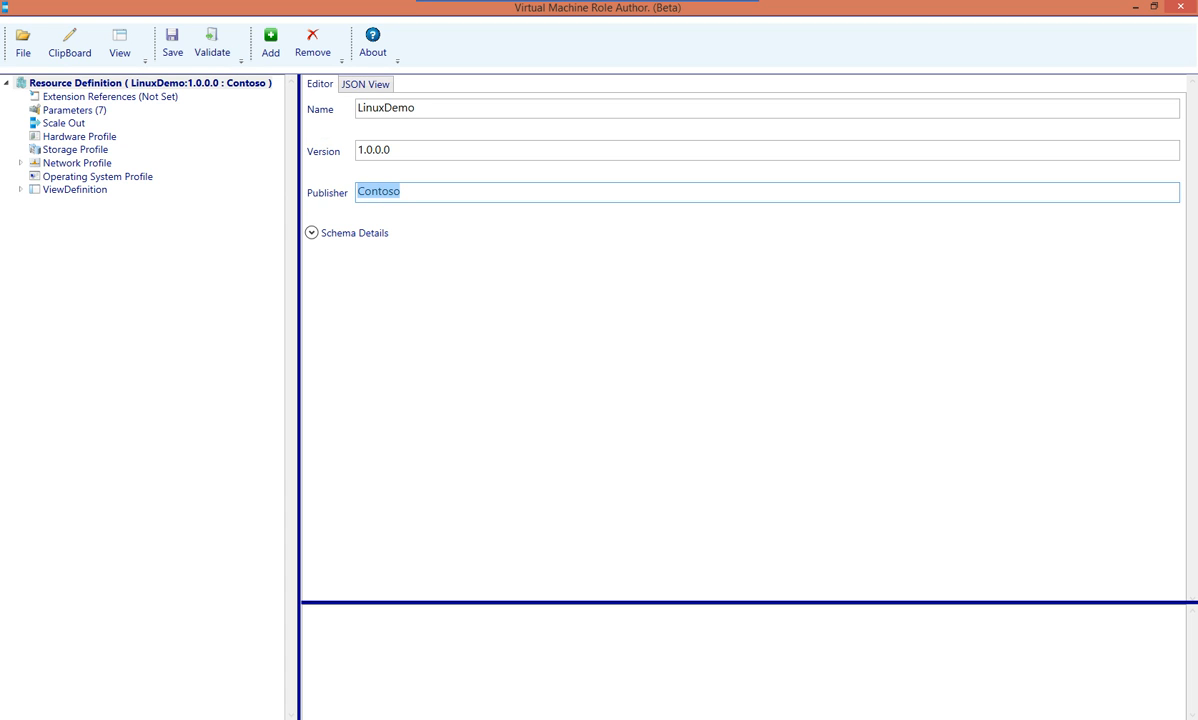
text(Stephen)
Review extension references, the VM size, OS disk and admin credential parameters, and Scale Out
click(110, 97)
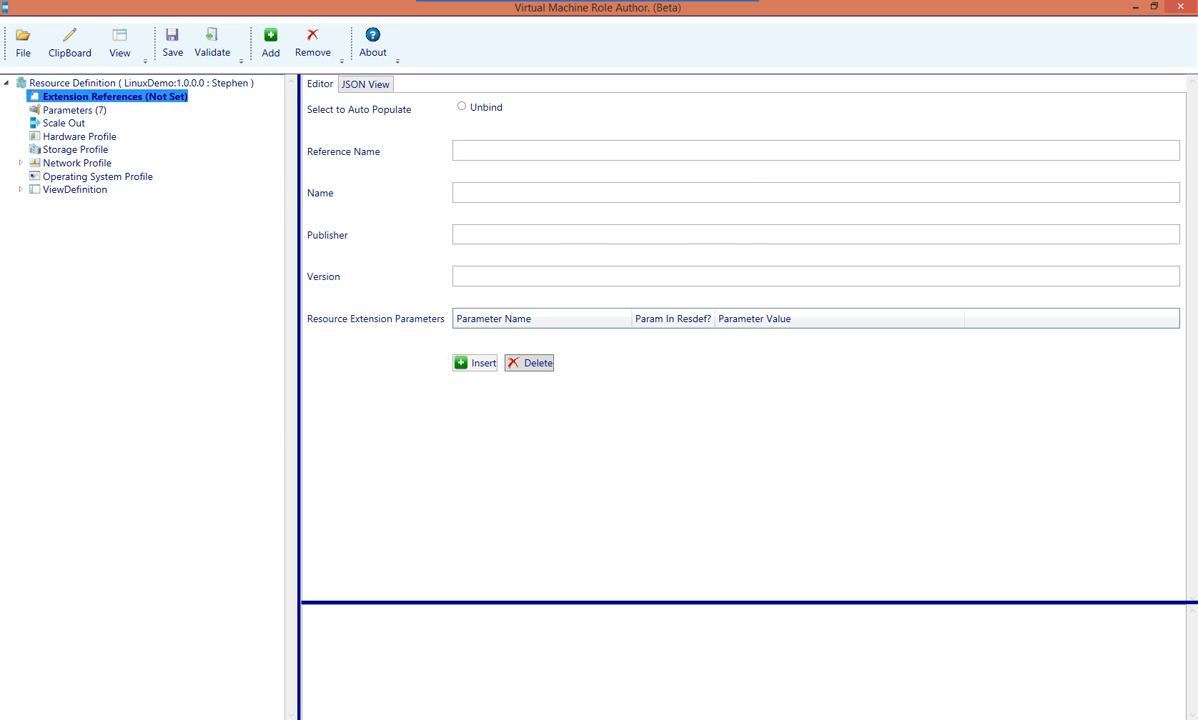
click(75, 110)
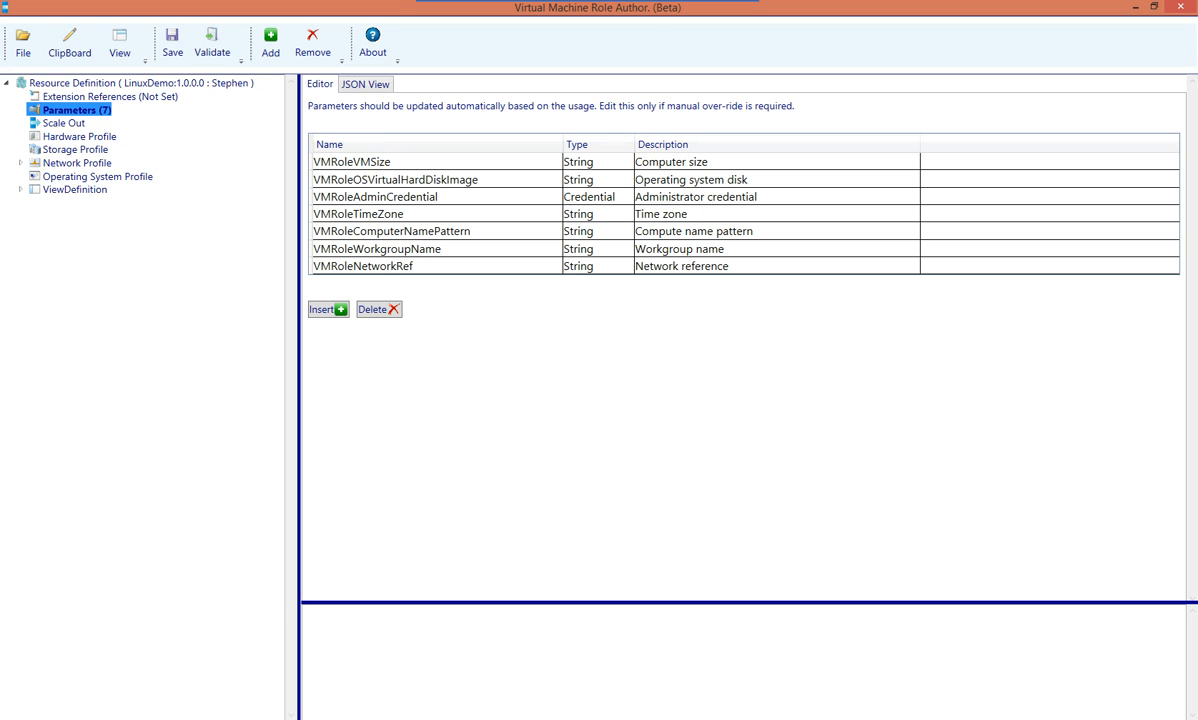
click(366, 162)
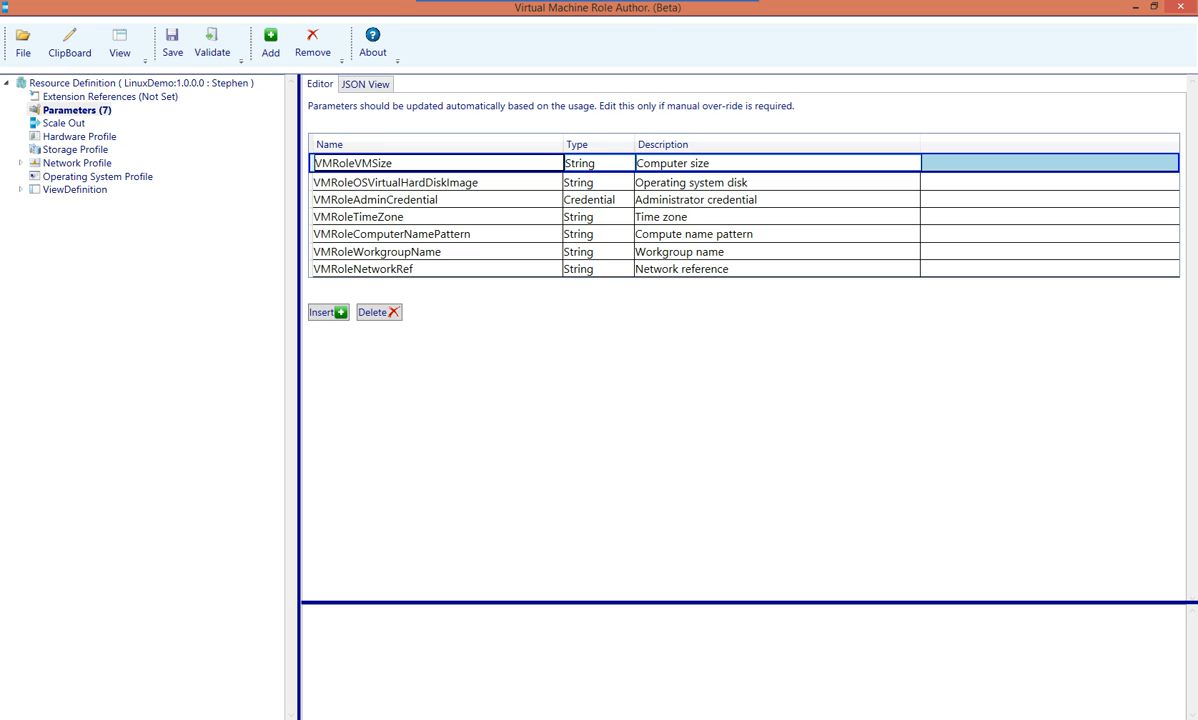
click(396, 182)
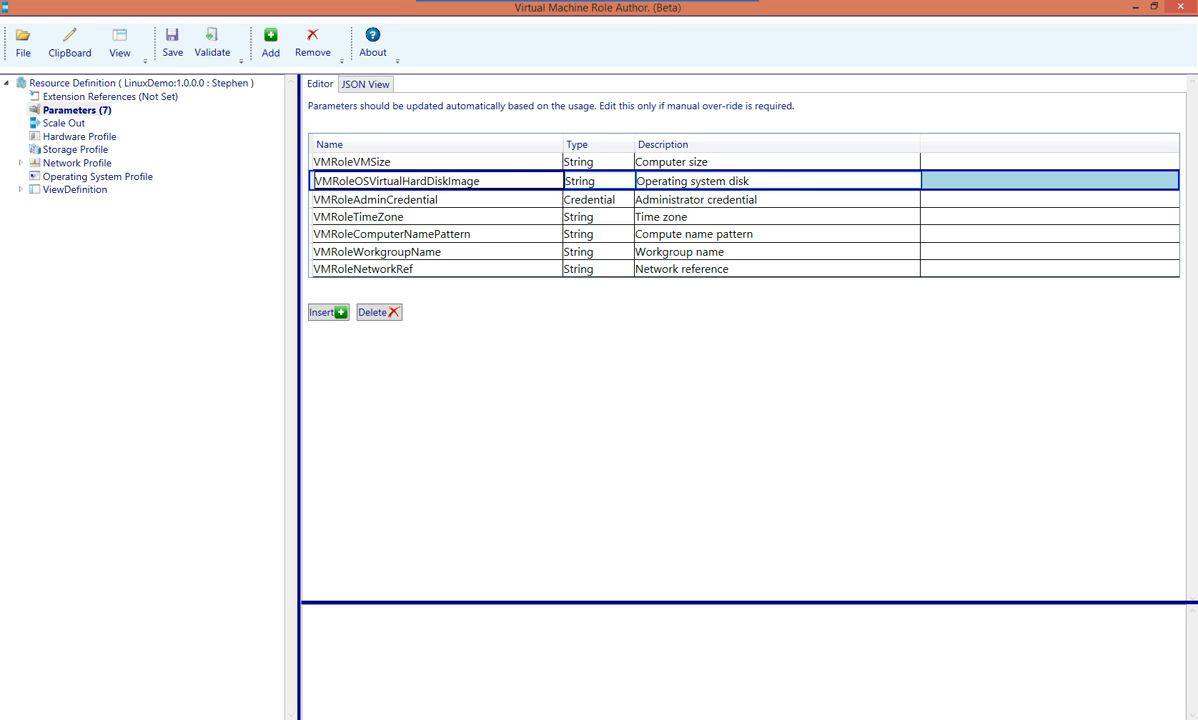
click(377, 199)
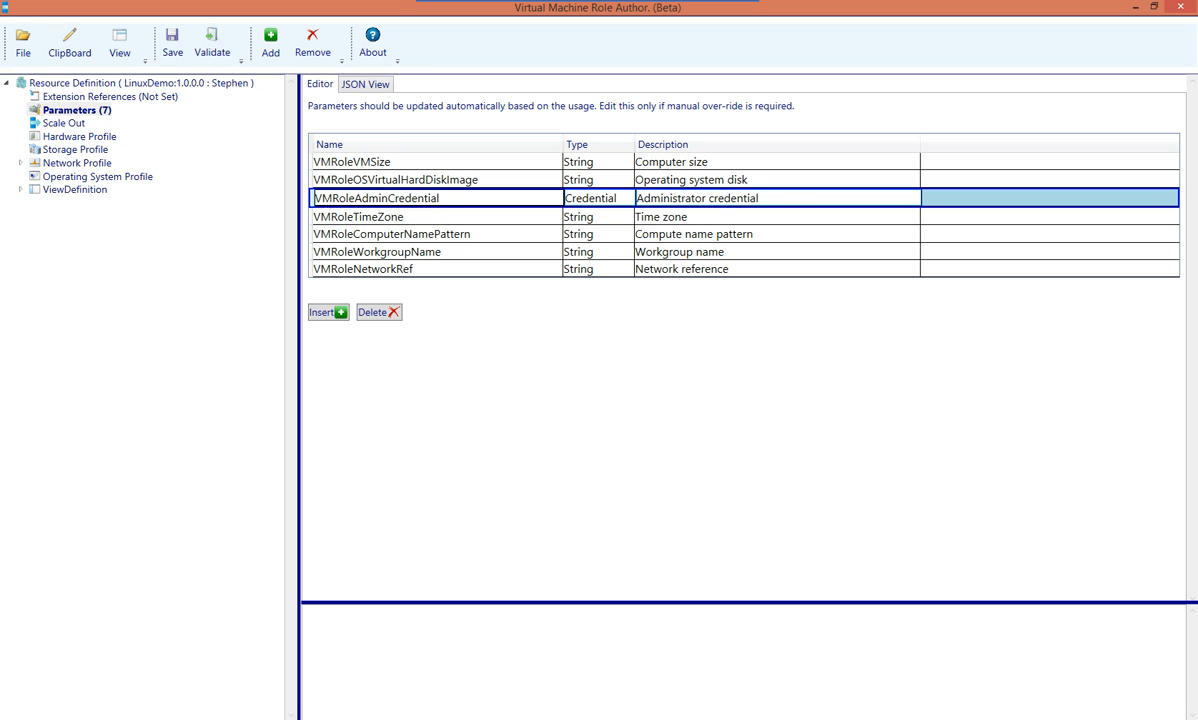
click(64, 123)
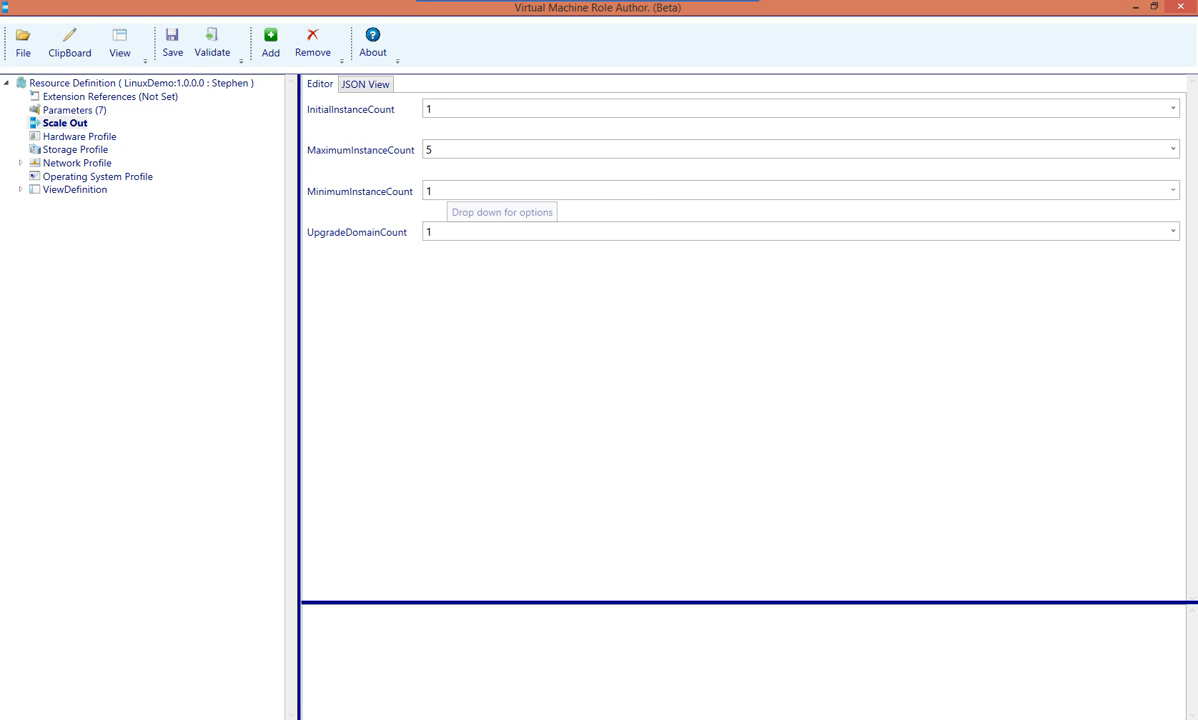
Bind InitialInstanceCount to a newly generated VMRoleInitialInstanceCount parameter and inspect its Param reference
double_click(428, 109)
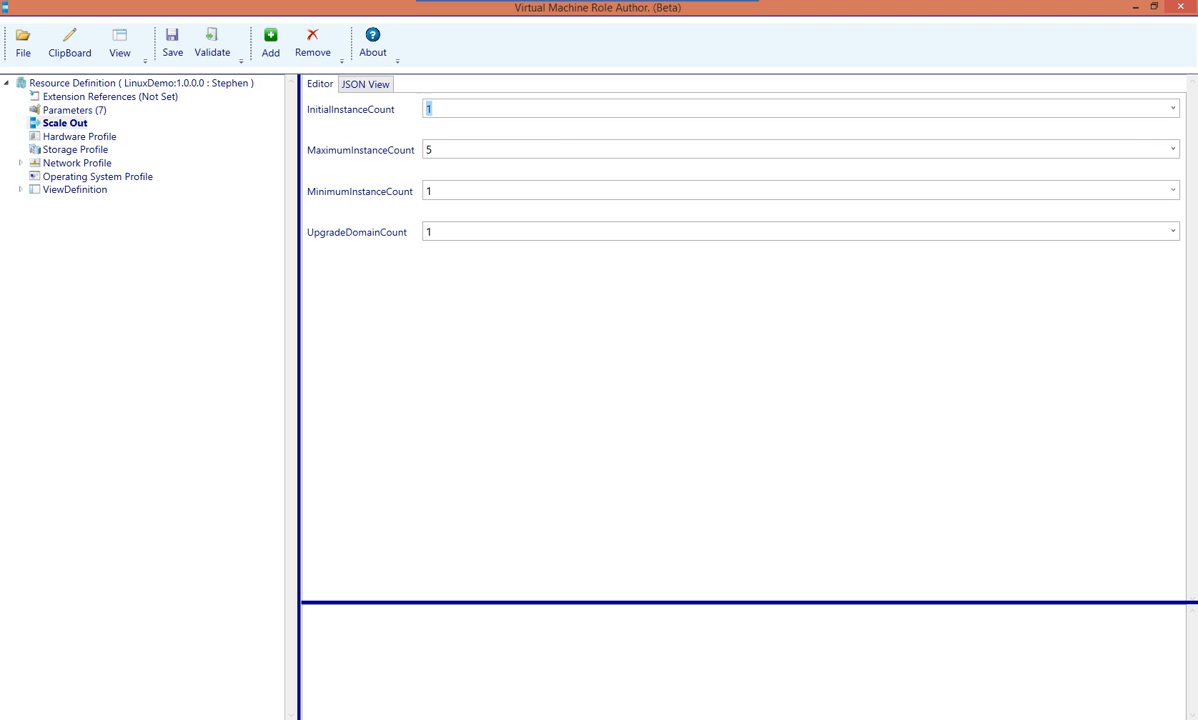
key(Tab)
key(Tab)
key(Tab)
click(445, 108)
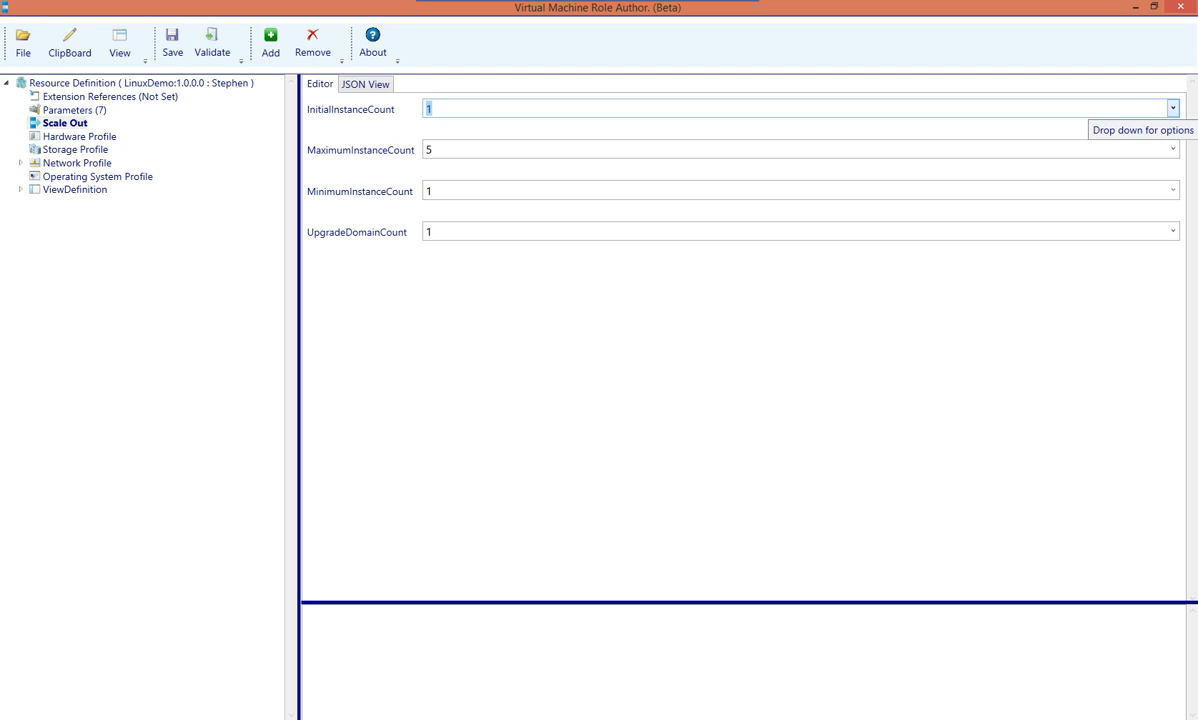
click(1172, 108)
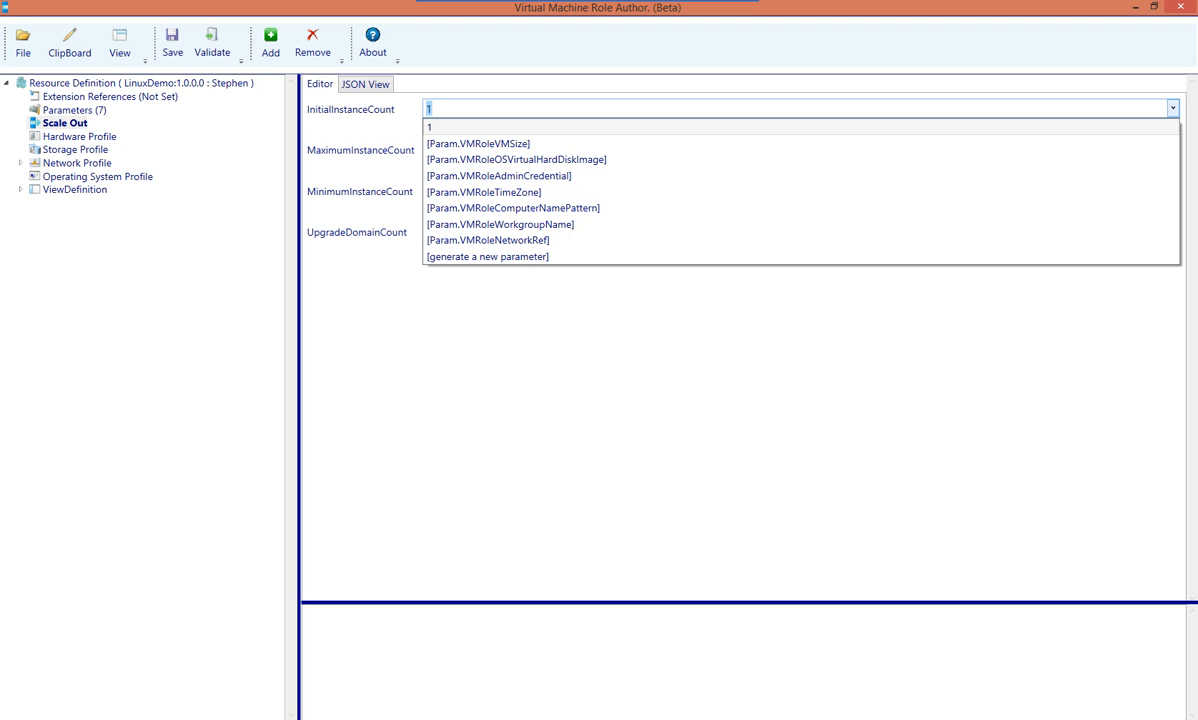
click(487, 256)
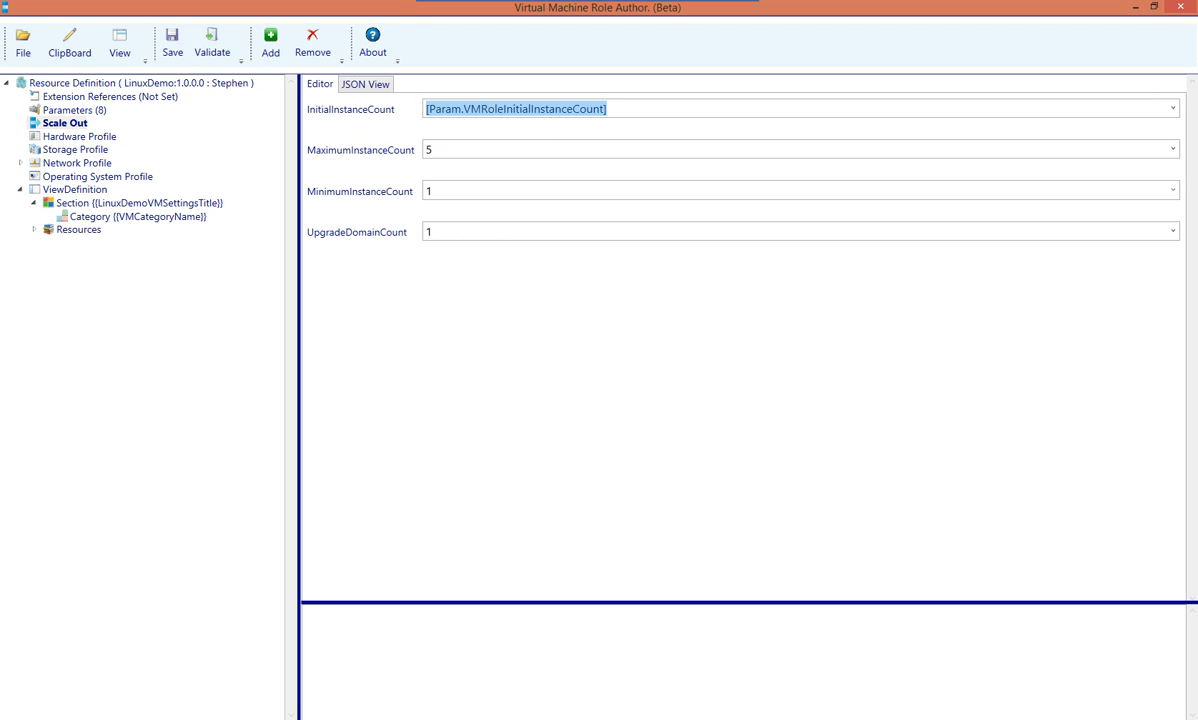
click(427, 108)
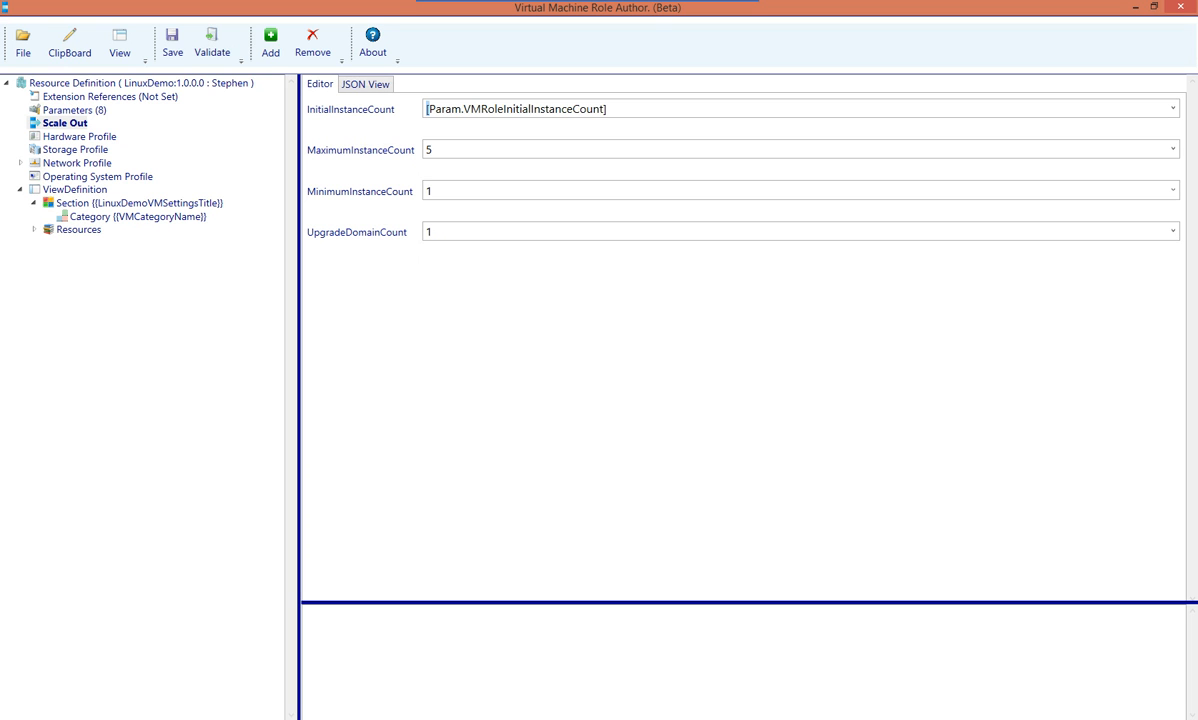
double_click(433, 102)
click(470, 109)
drag(466, 109, 605, 109)
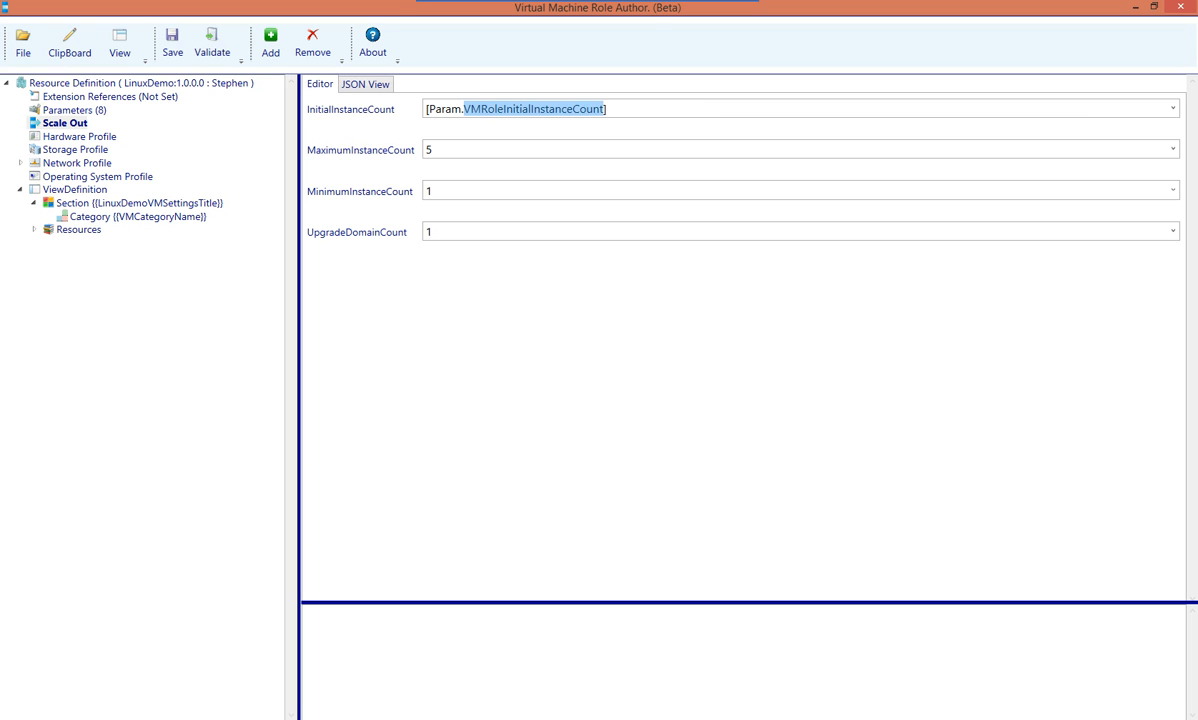
click(605, 109)
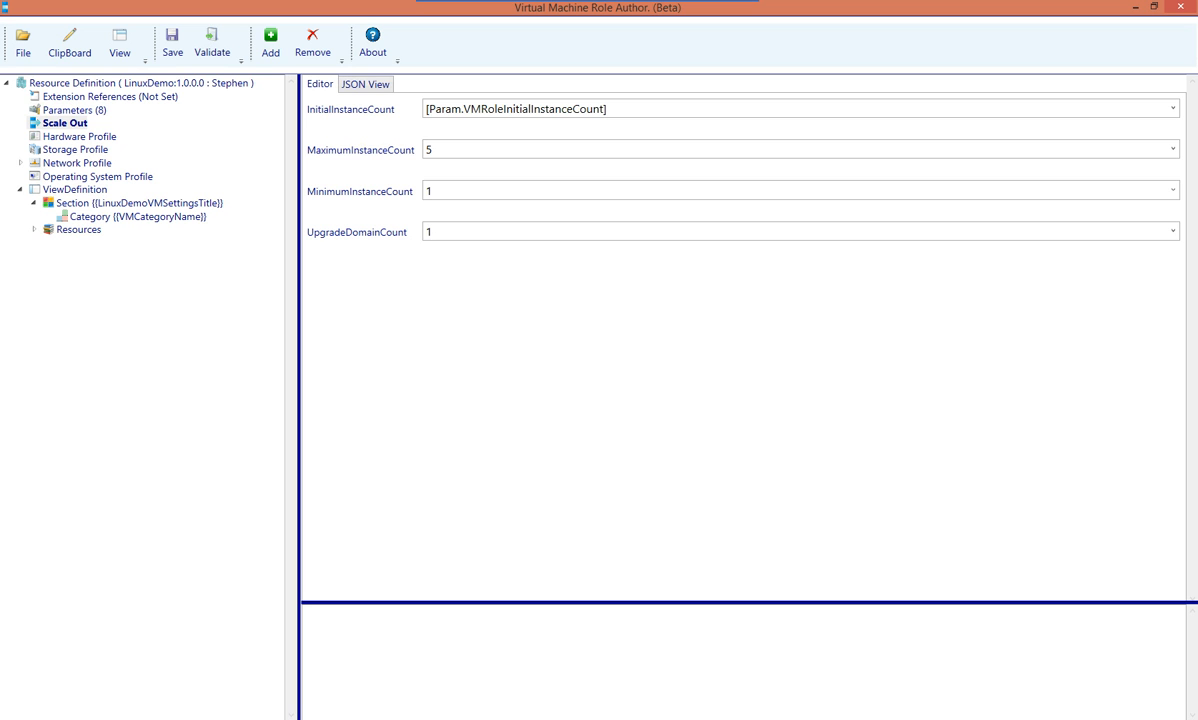
click(74, 110)
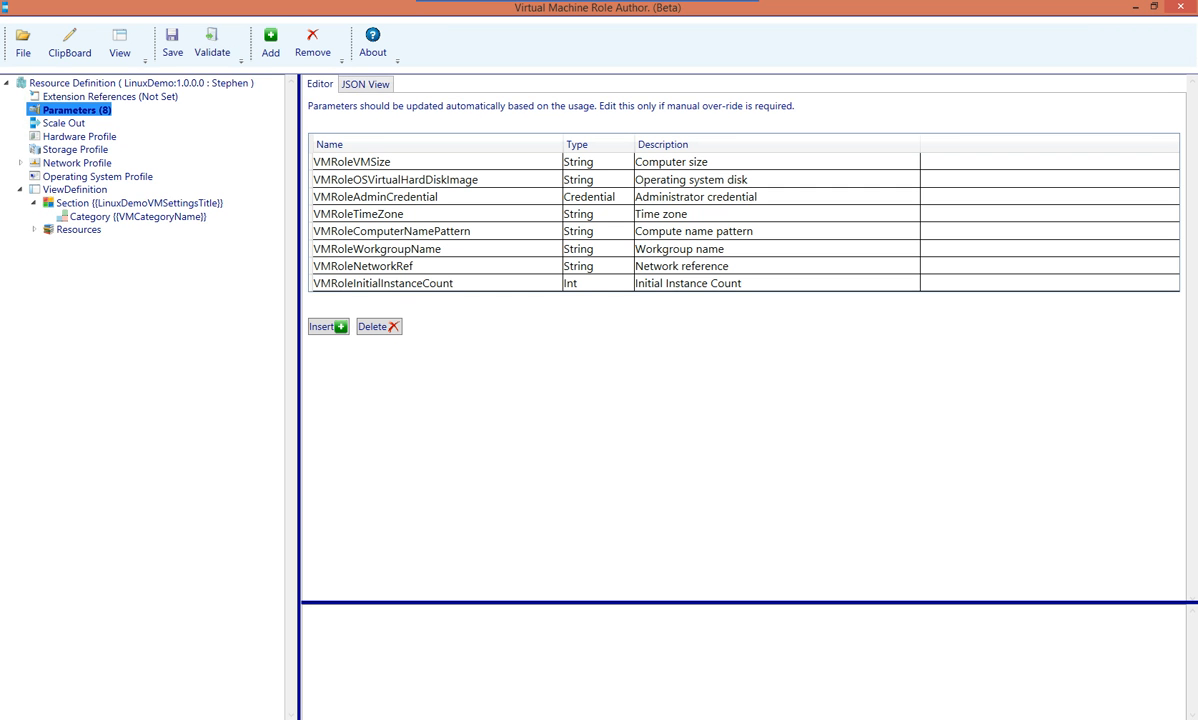
Confirm VMRoleInitialInstanceCount is an Int parameter, then view the Hardware Profile's VM size binding
click(384, 284)
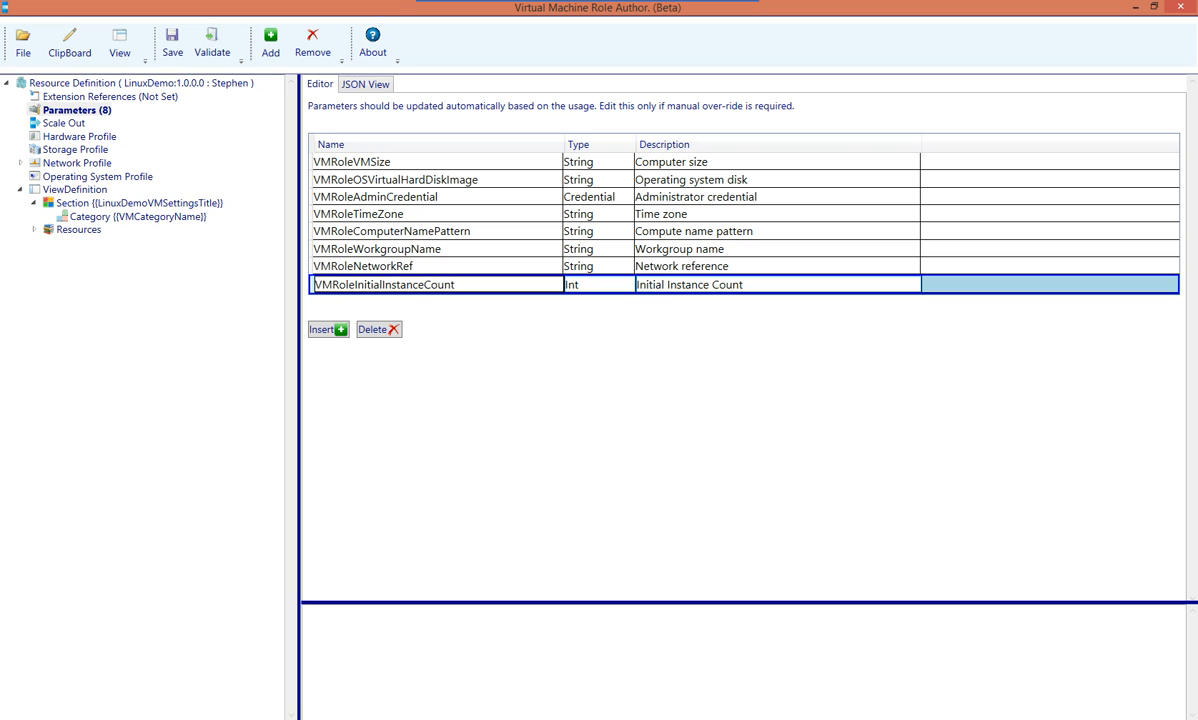
click(599, 285)
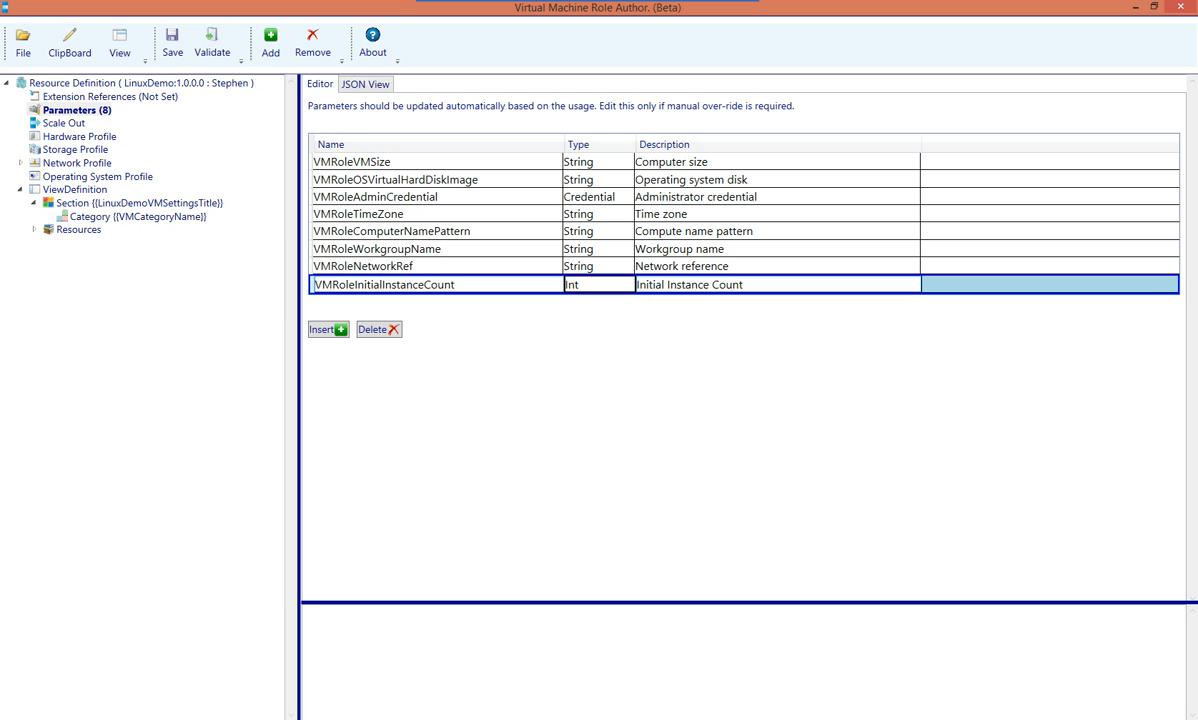
click(79, 137)
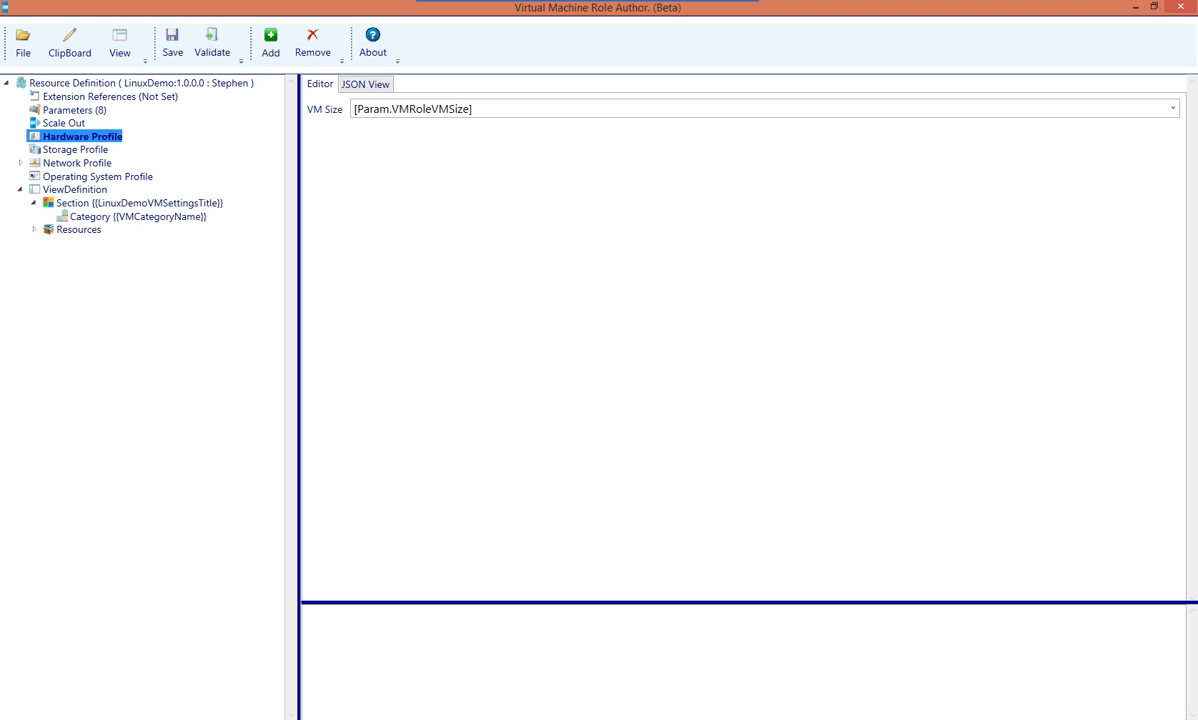
Replace the OS disk image CentOS:1.0.0.0 with the [Param.VMRoleOSVirtualHardDiskImage] parameter
key(Tab)
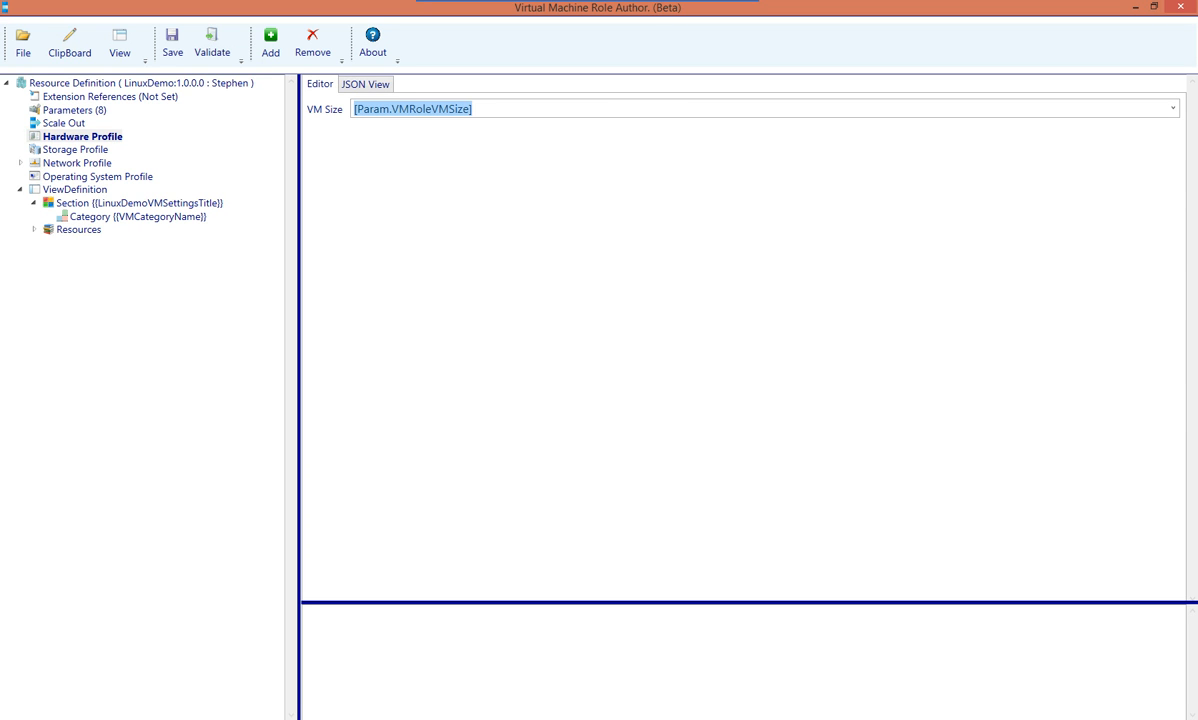
click(77, 150)
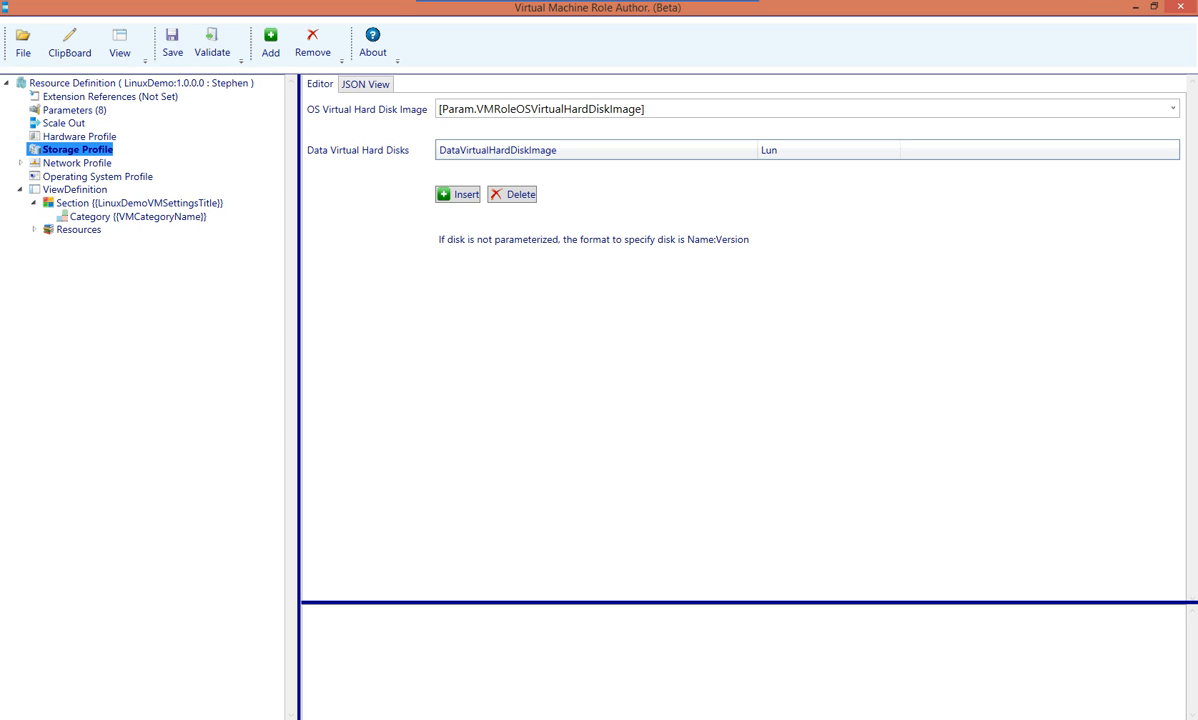
click(575, 109)
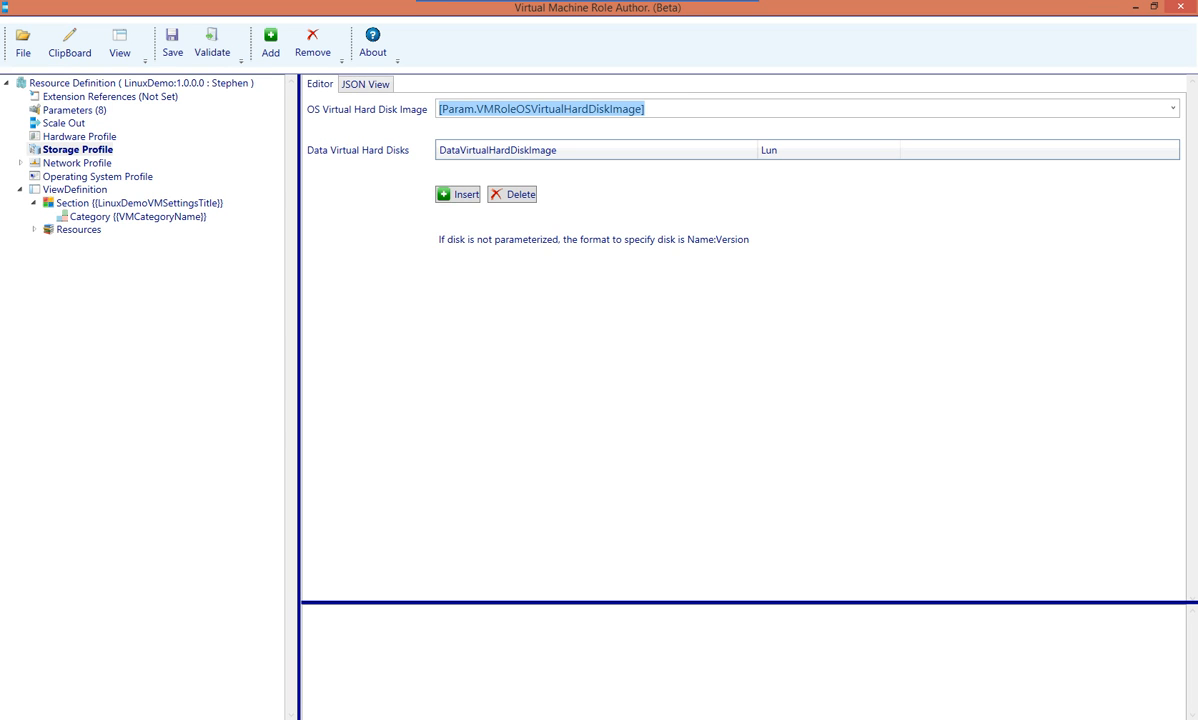
text(CentOS:1.0.0.0)
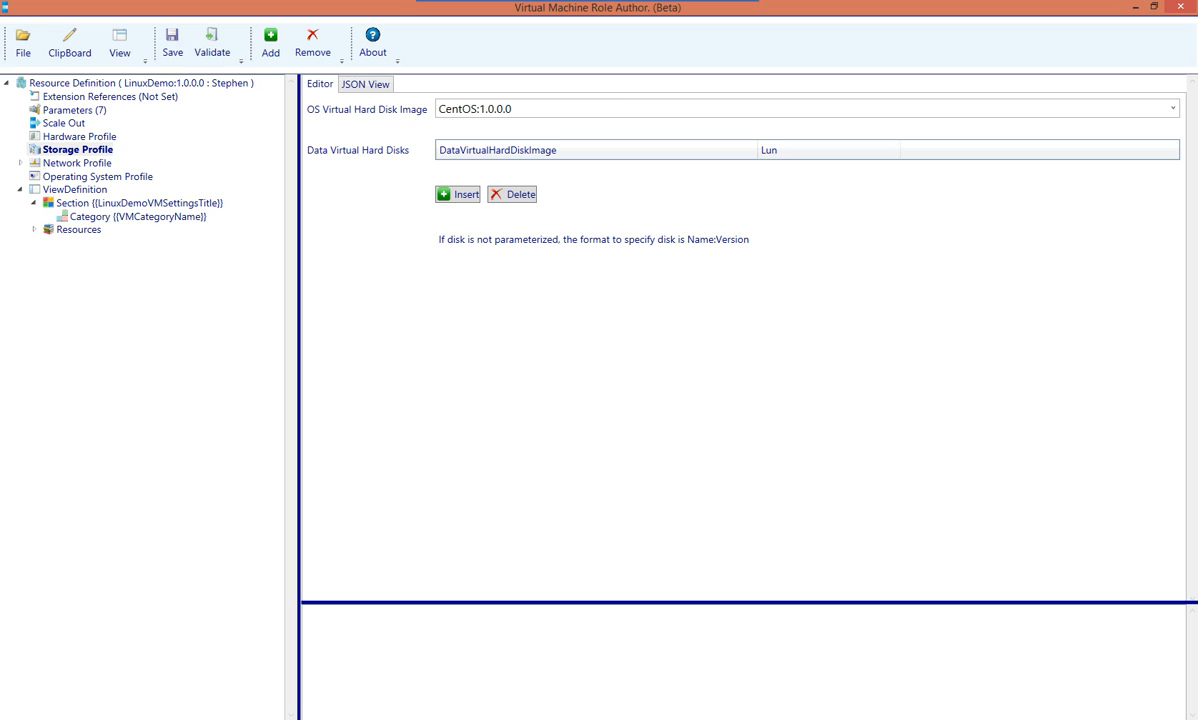
key(ctrl+a)
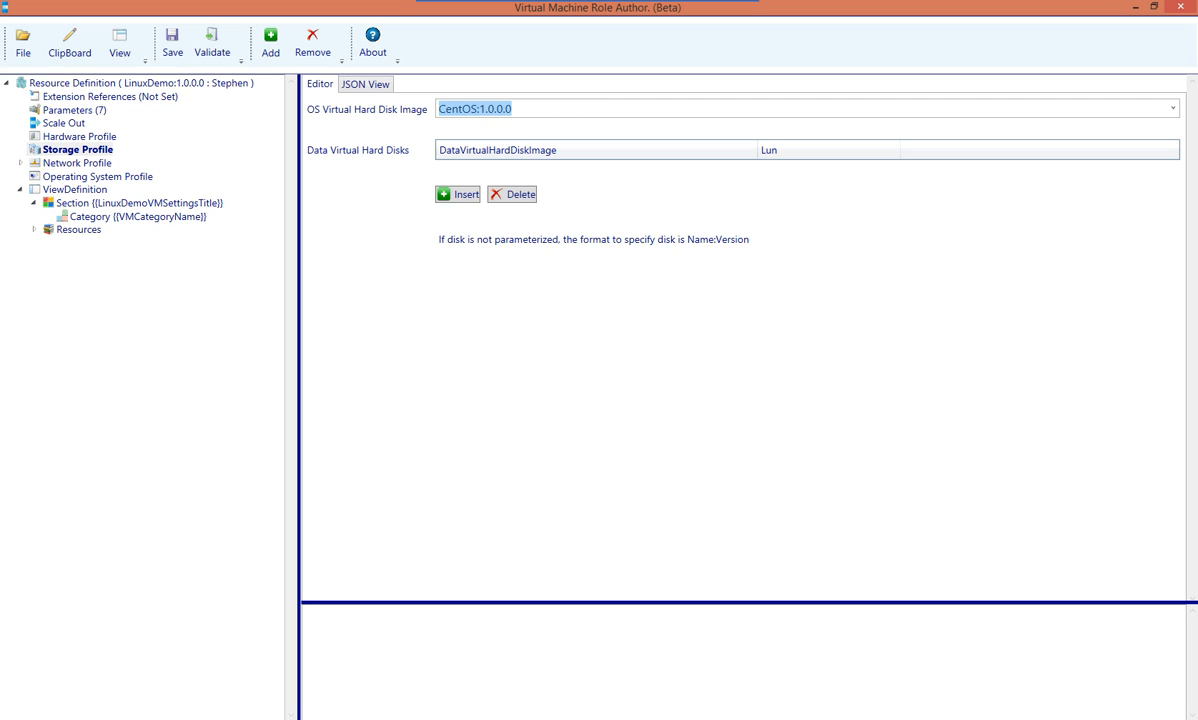
click(478, 109)
key(shift+Home)
drag(480, 109, 514, 109)
click(513, 109)
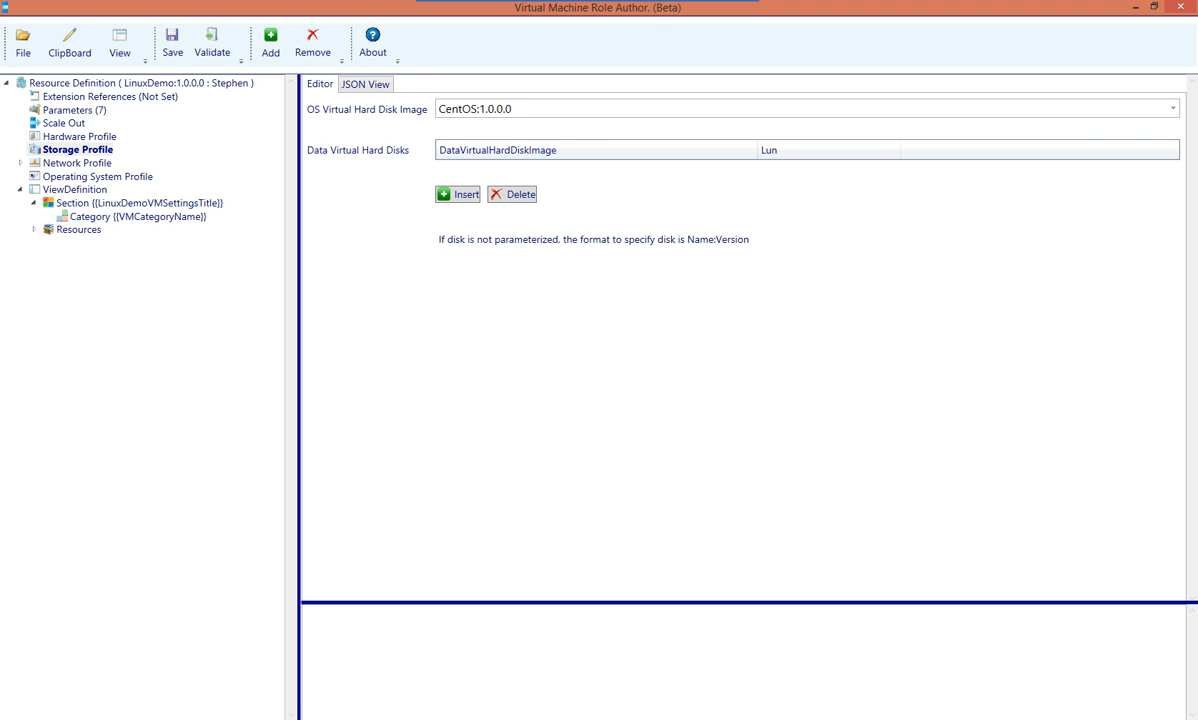
click(1172, 108)
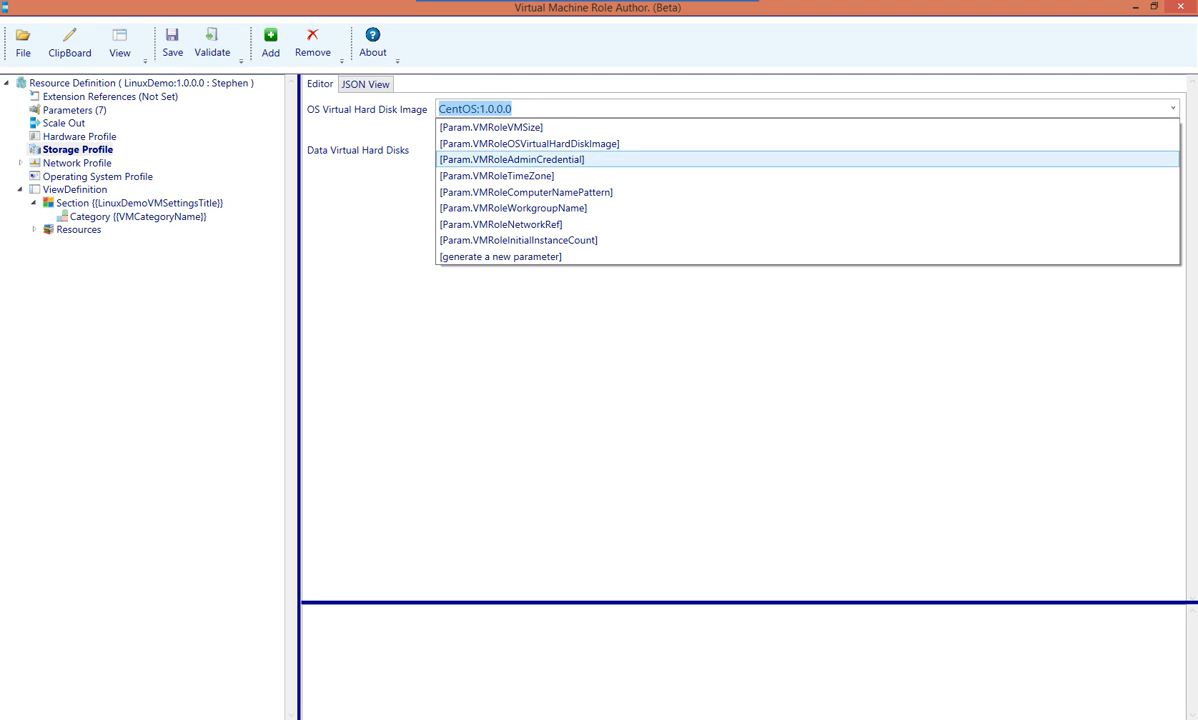
click(530, 143)
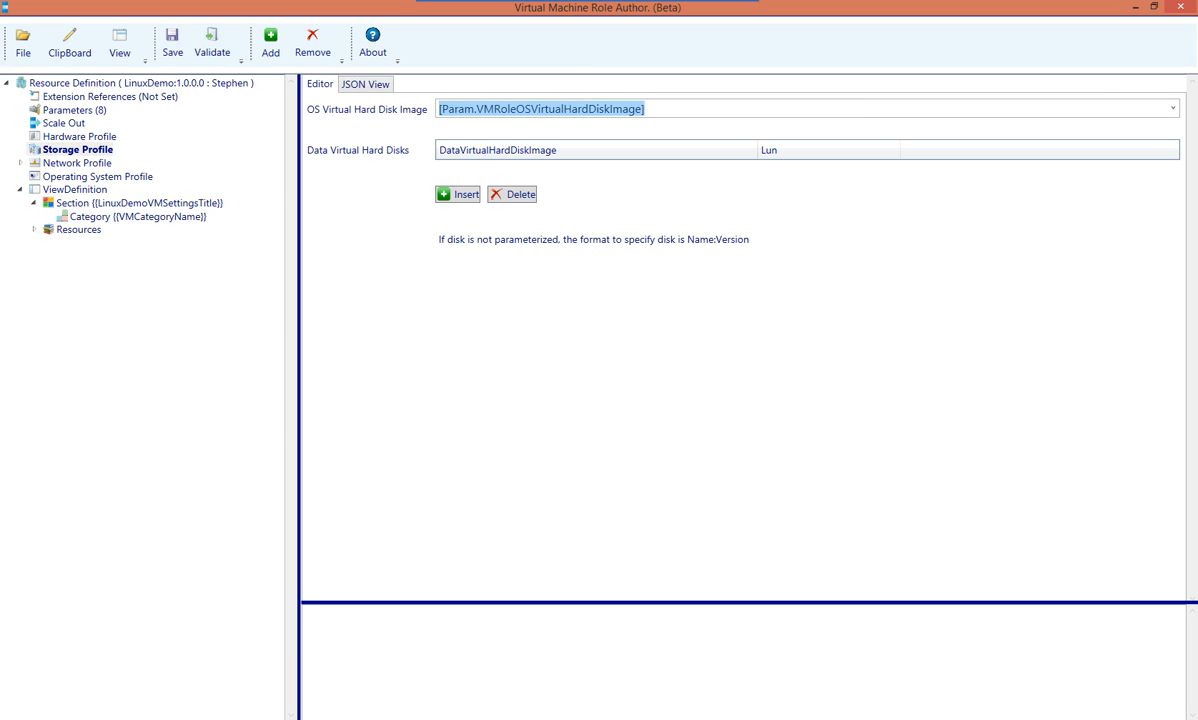
Add two data disk rows and set the first to DataDisk:1.0.0.0 with Lun 2
click(459, 195)
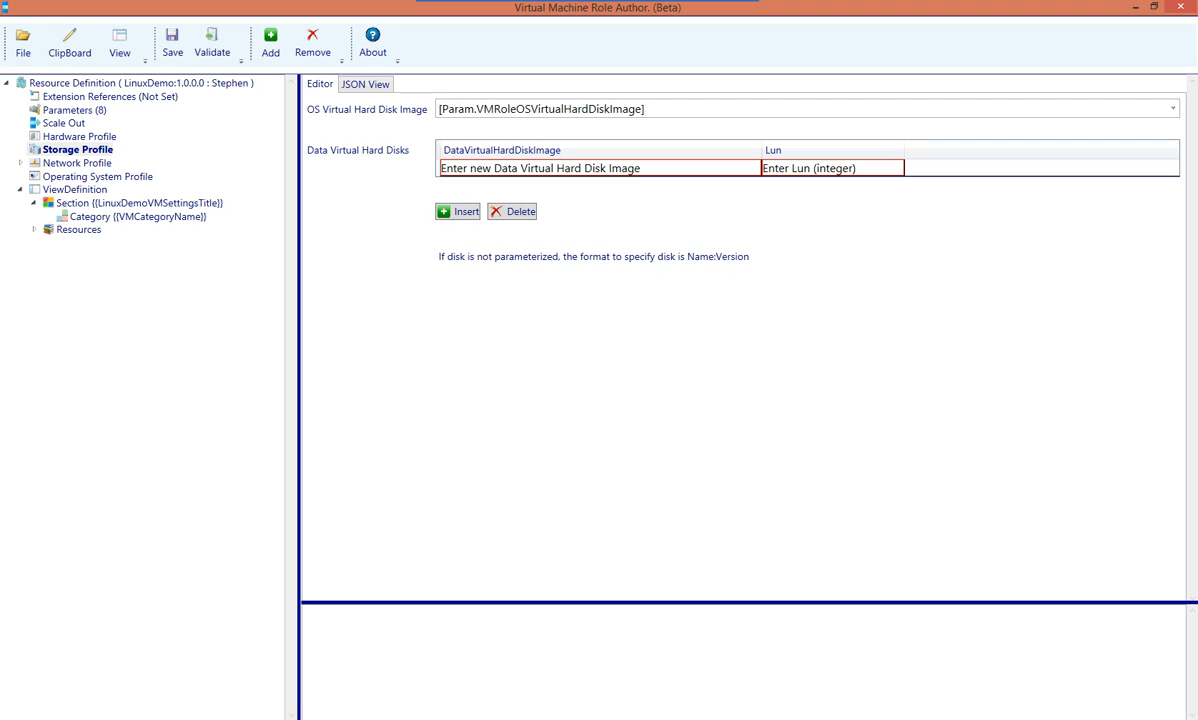
click(459, 211)
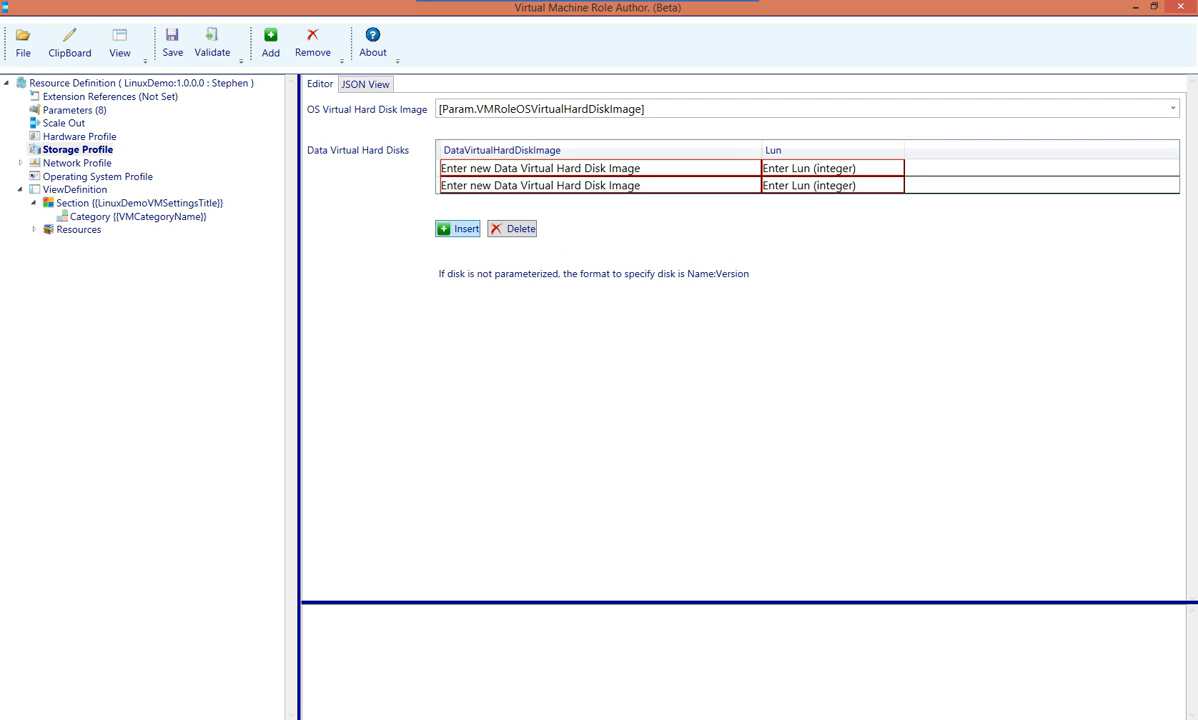
click(541, 168)
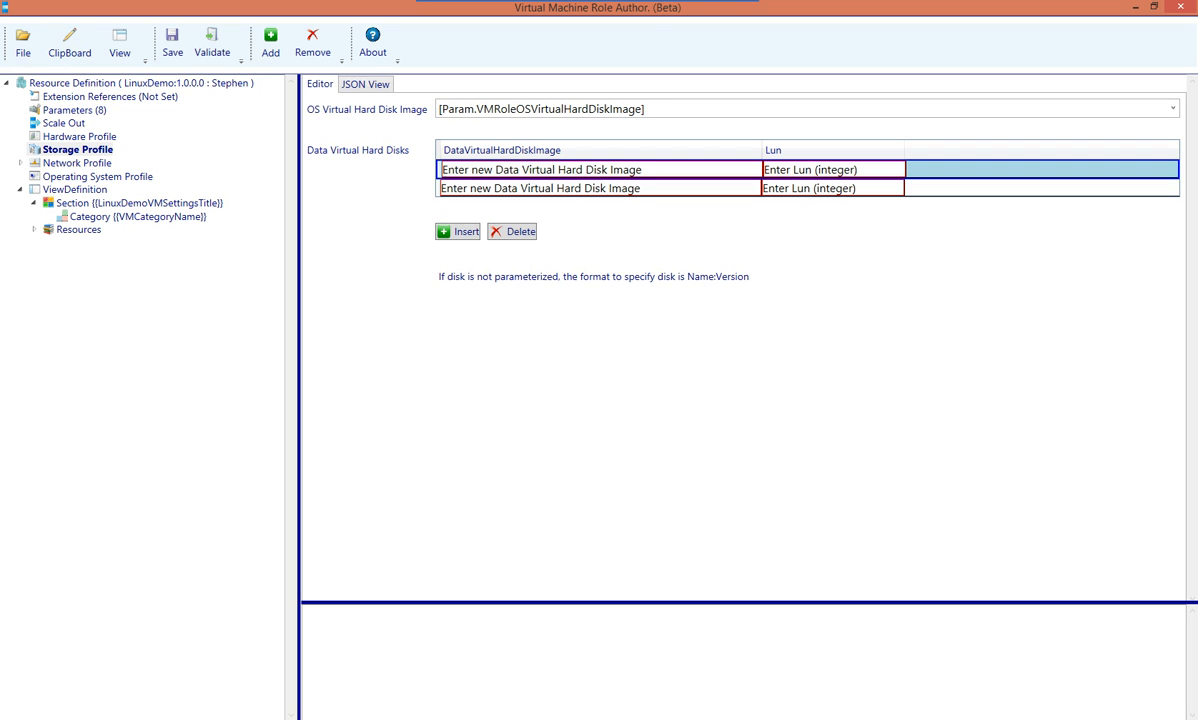
click(541, 169)
click(541, 171)
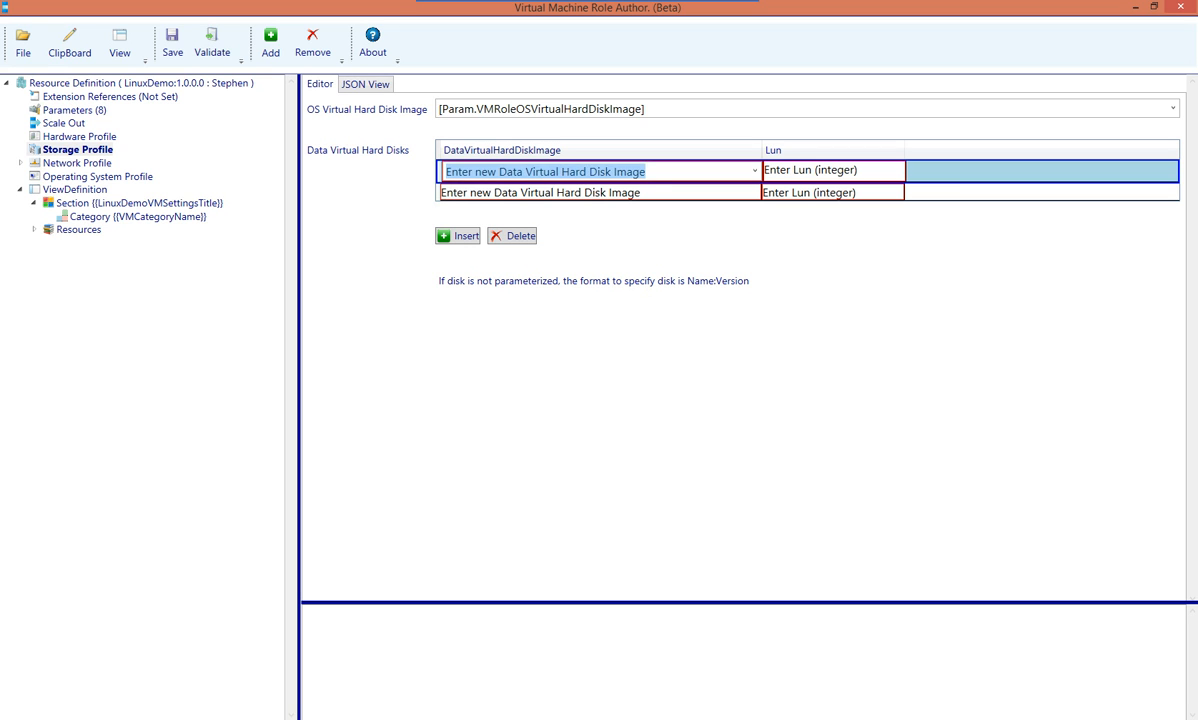
text(DataDisk:1.0.0.0)
key(Tab)
text(2)
key(Tab)
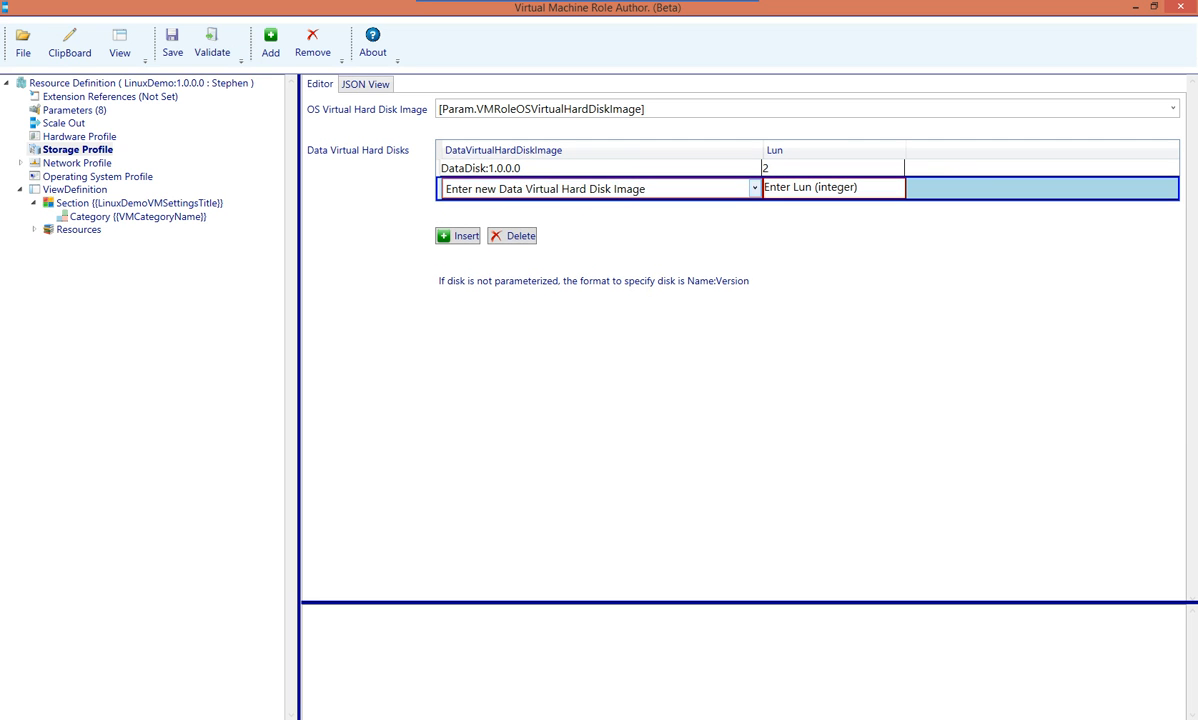
Generate new parameters for the second data disk's image and Lun
click(755, 188)
click(560, 336)
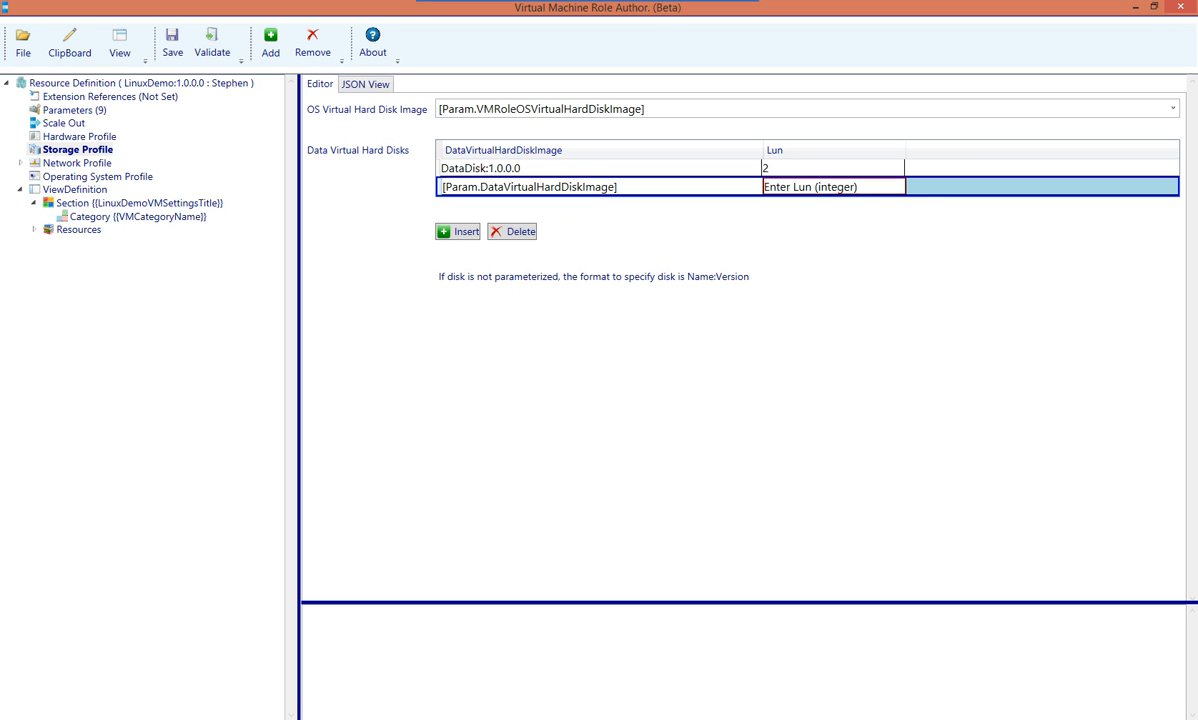
click(868, 188)
click(898, 188)
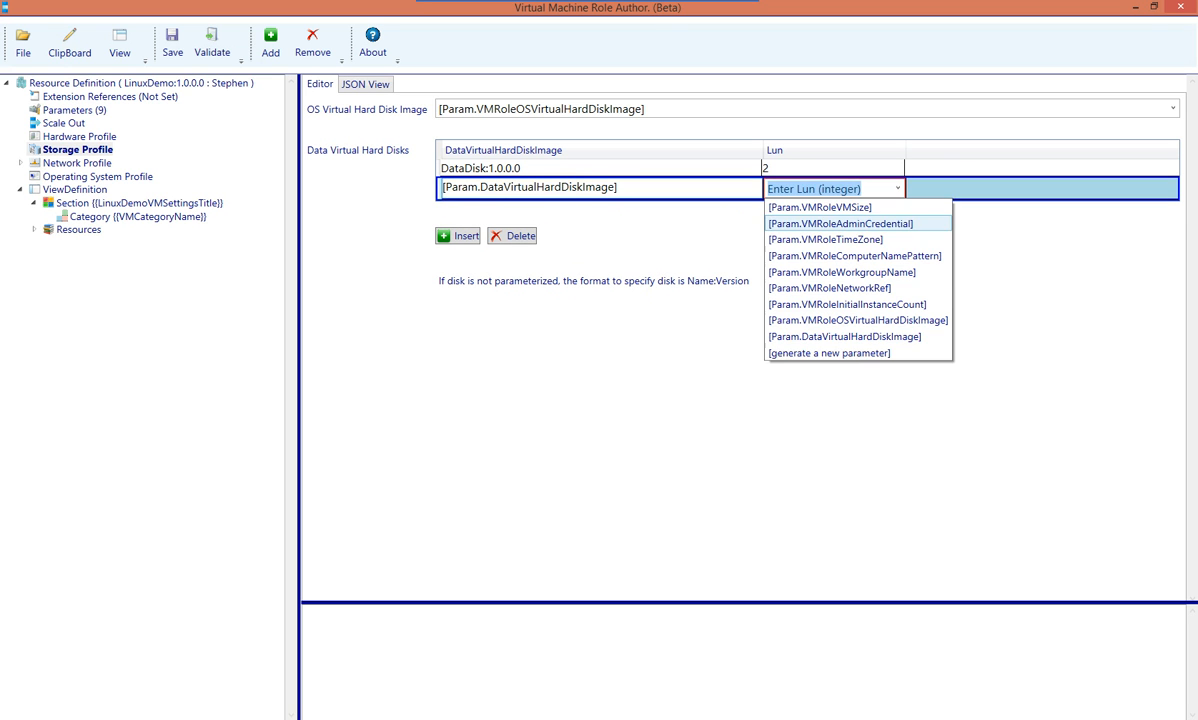
click(829, 353)
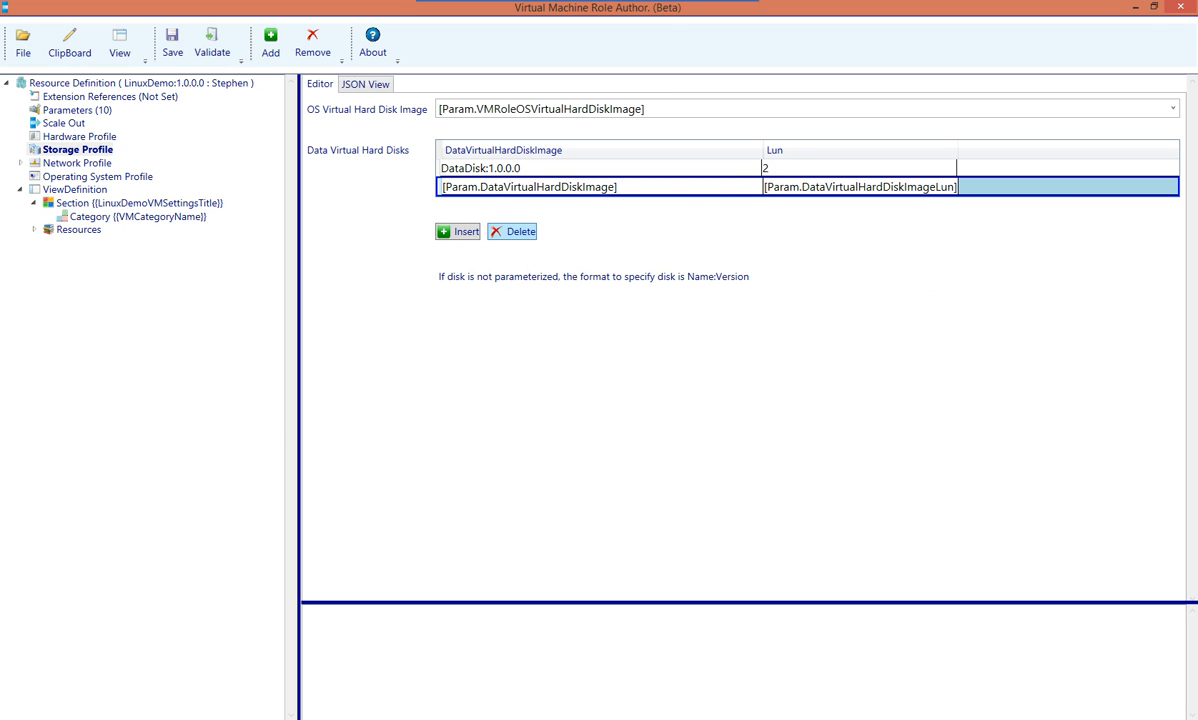
Delete both data disk rows
click(512, 231)
click(514, 168)
click(512, 212)
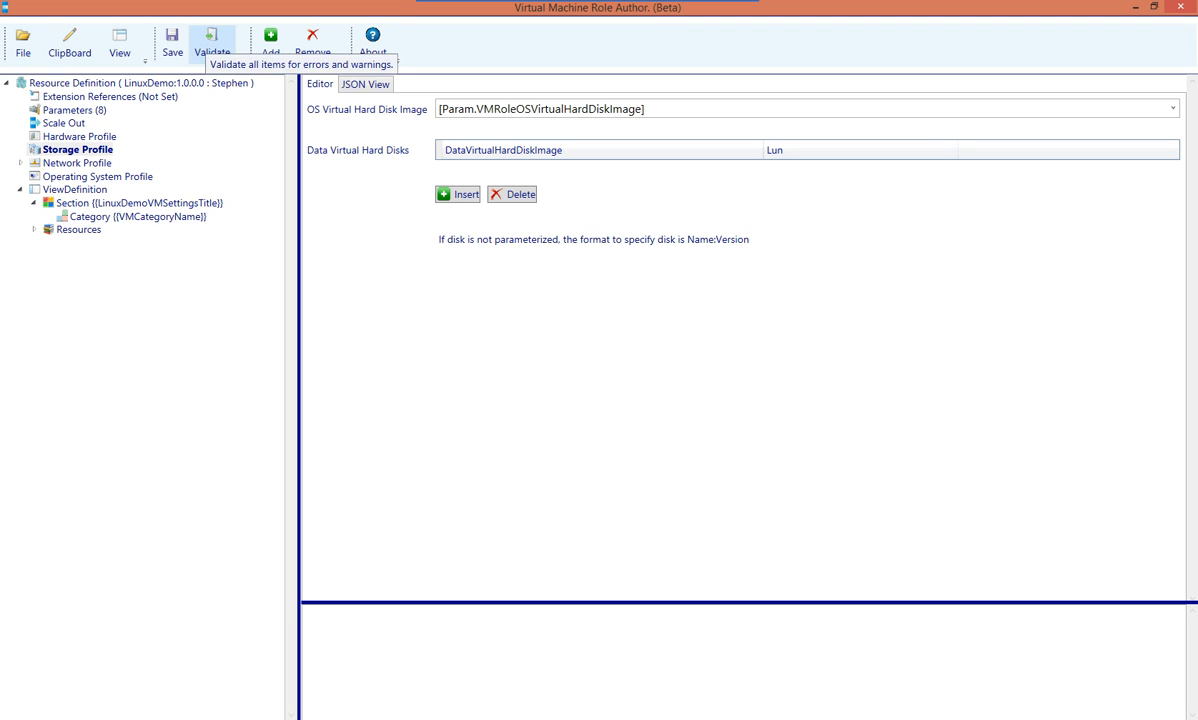
Validate the definition, review the small, medium and large icon errors, then view Network Profile
click(212, 42)
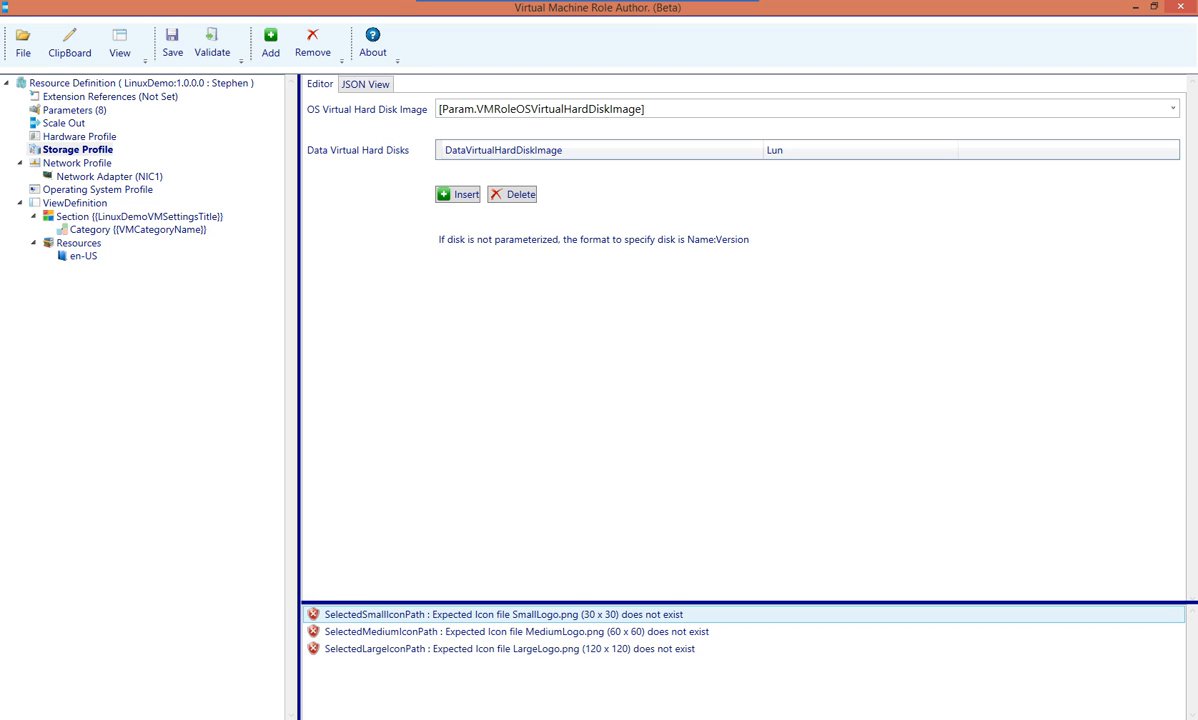
click(516, 632)
click(516, 649)
click(516, 615)
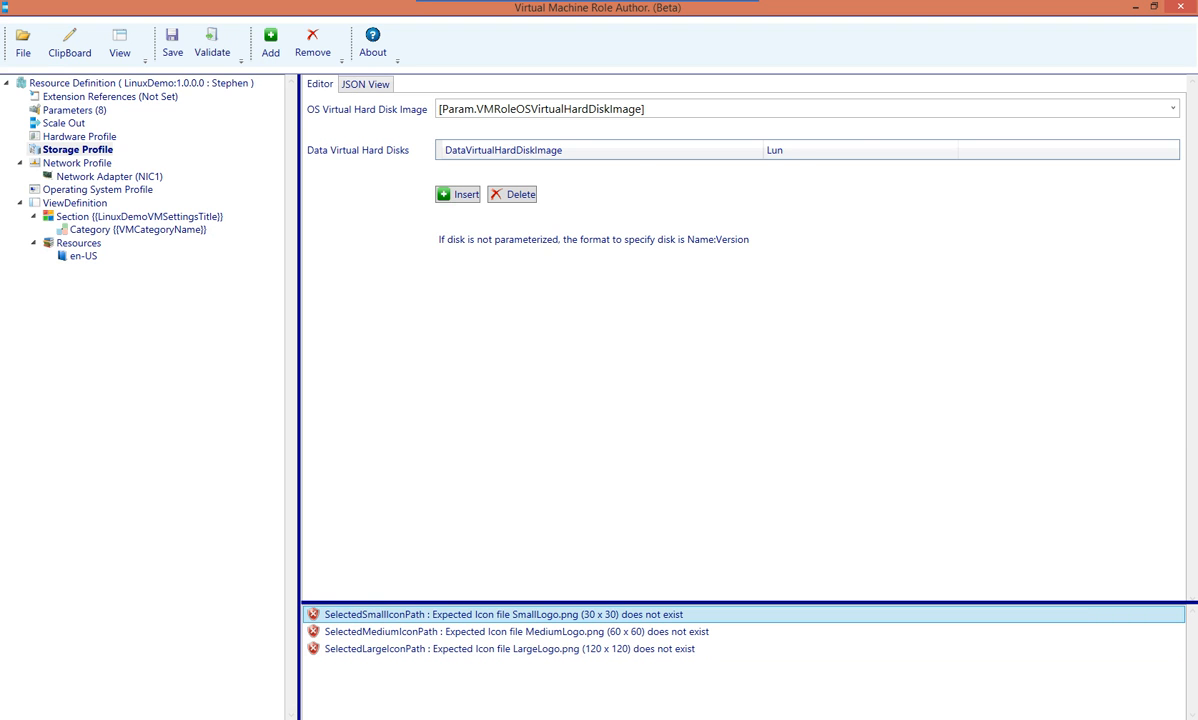
click(80, 163)
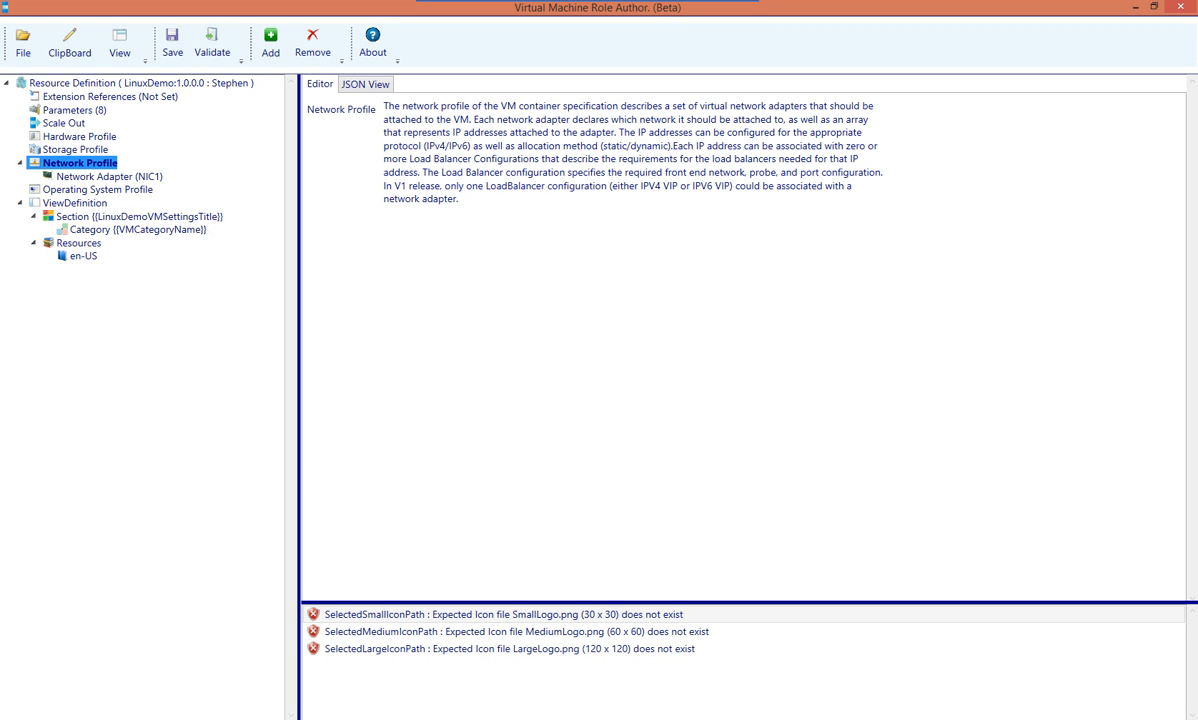
Inspect NIC1's network reference parameter, then view the Operating System Profile
click(109, 176)
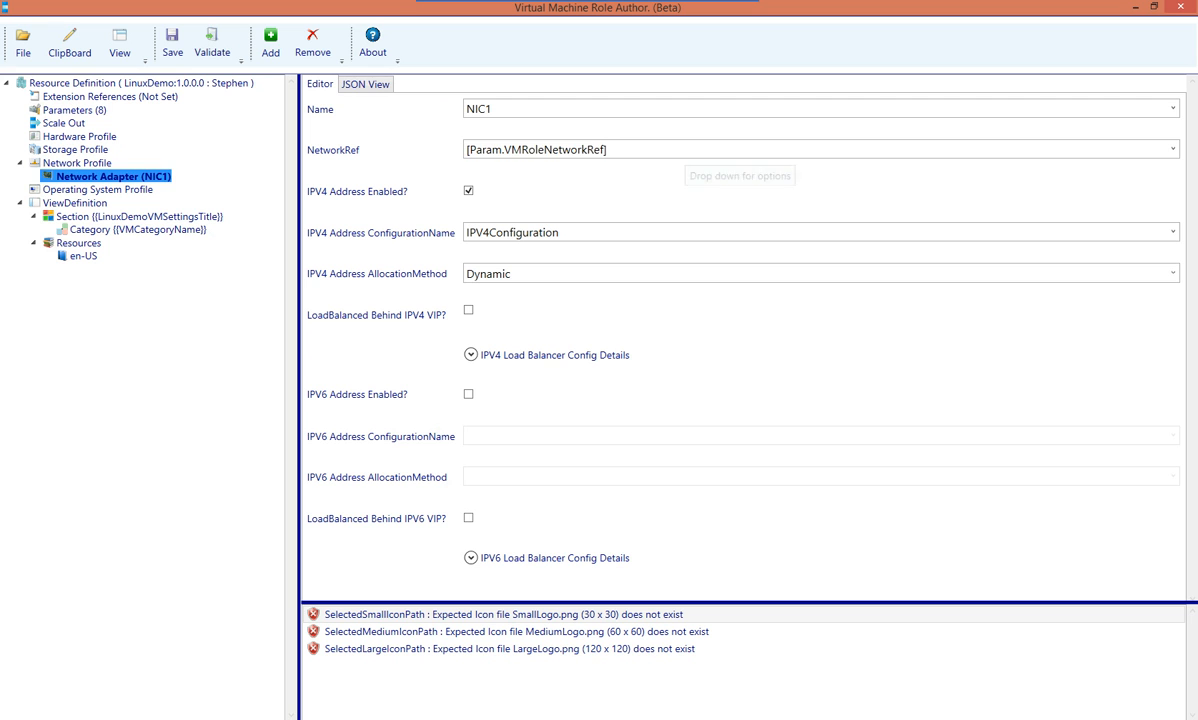
click(686, 151)
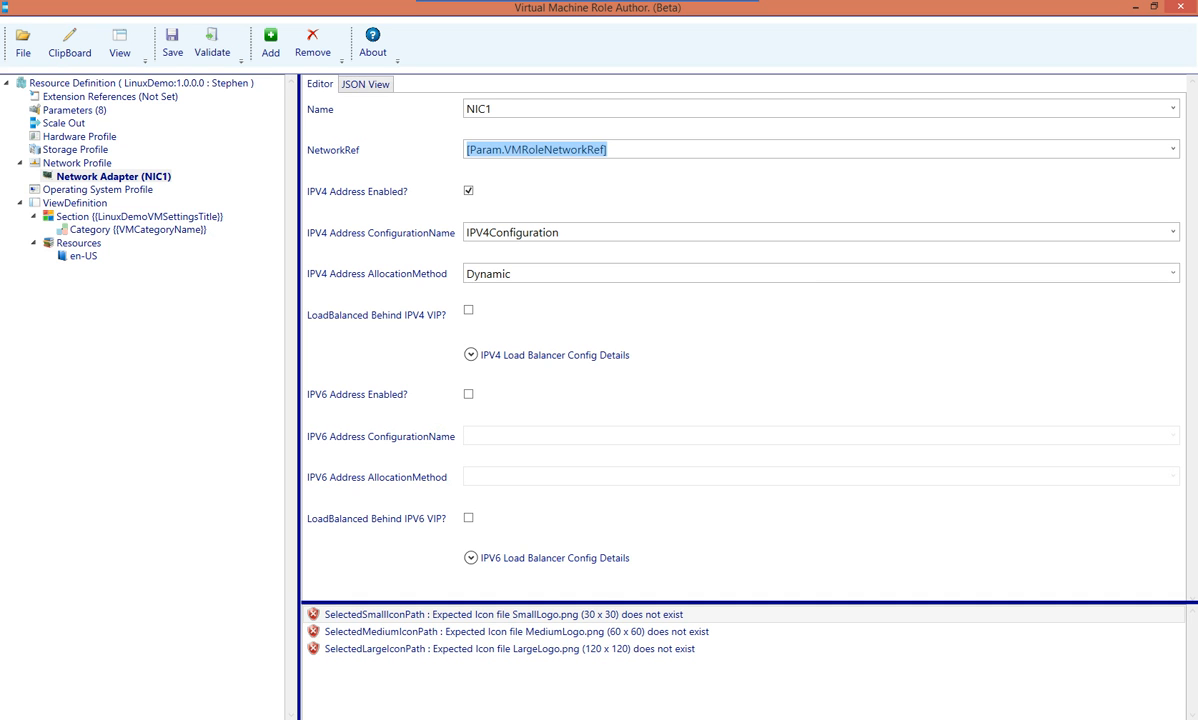
click(606, 150)
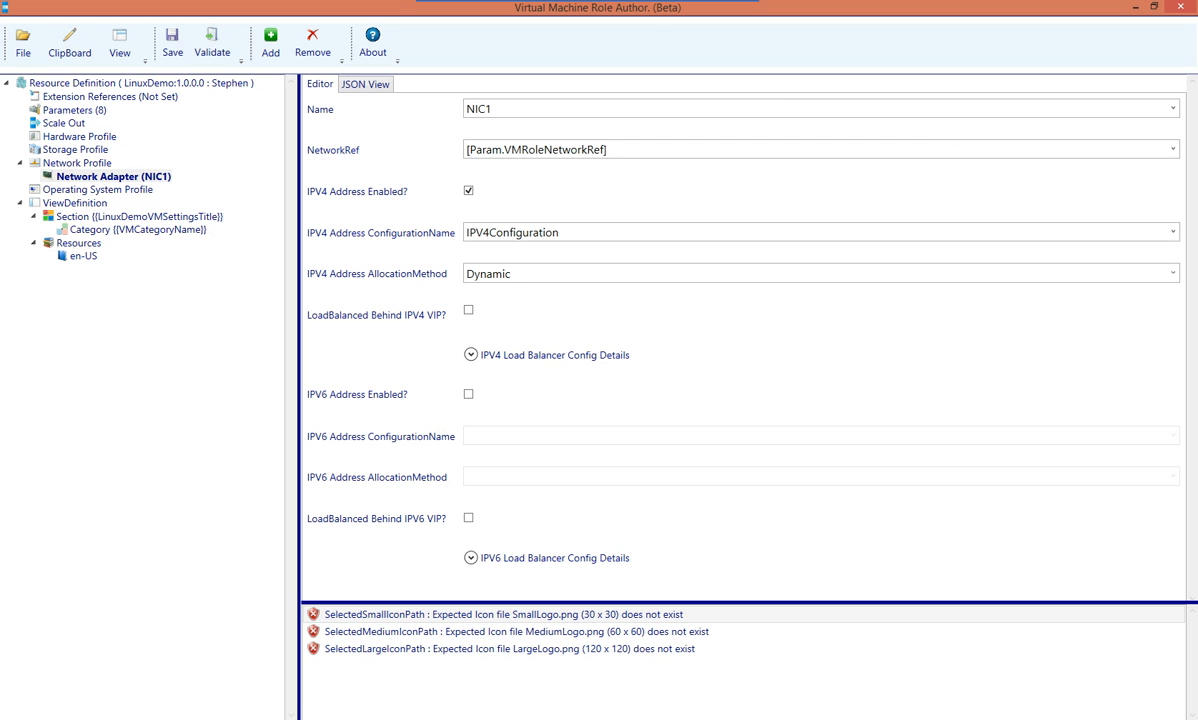
click(98, 190)
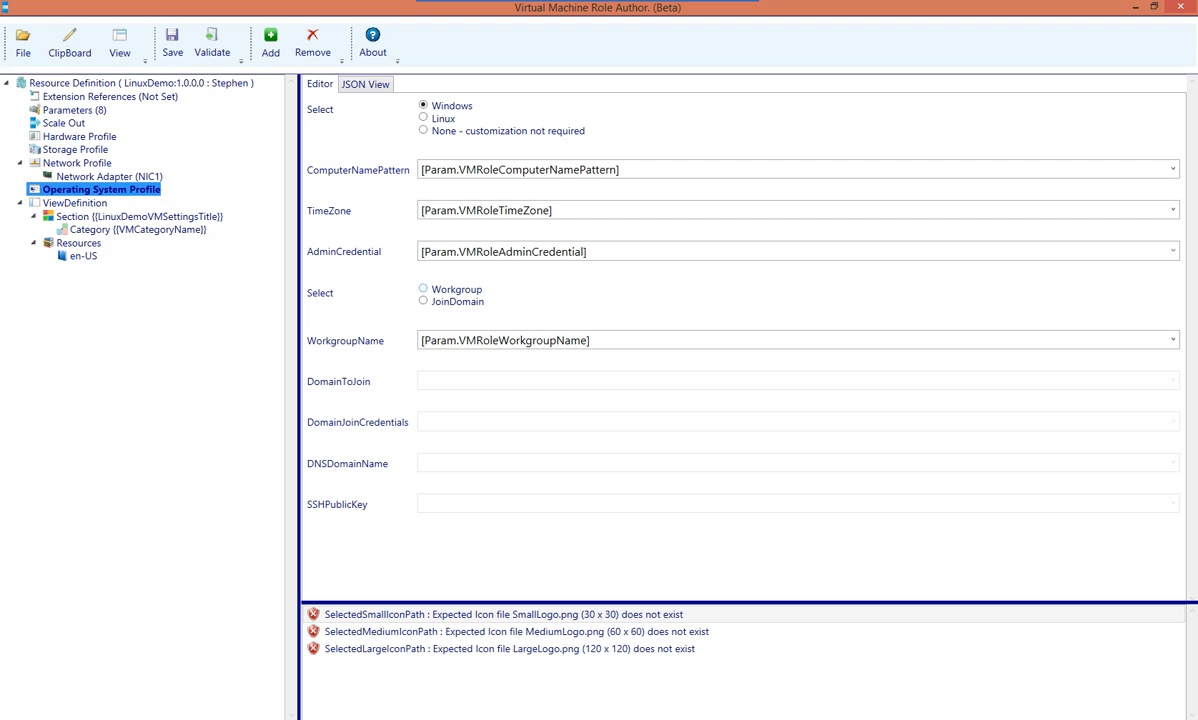
Make the Windows profile join a workgroup named by the VMRoleWorkgroupName parameter
click(424, 289)
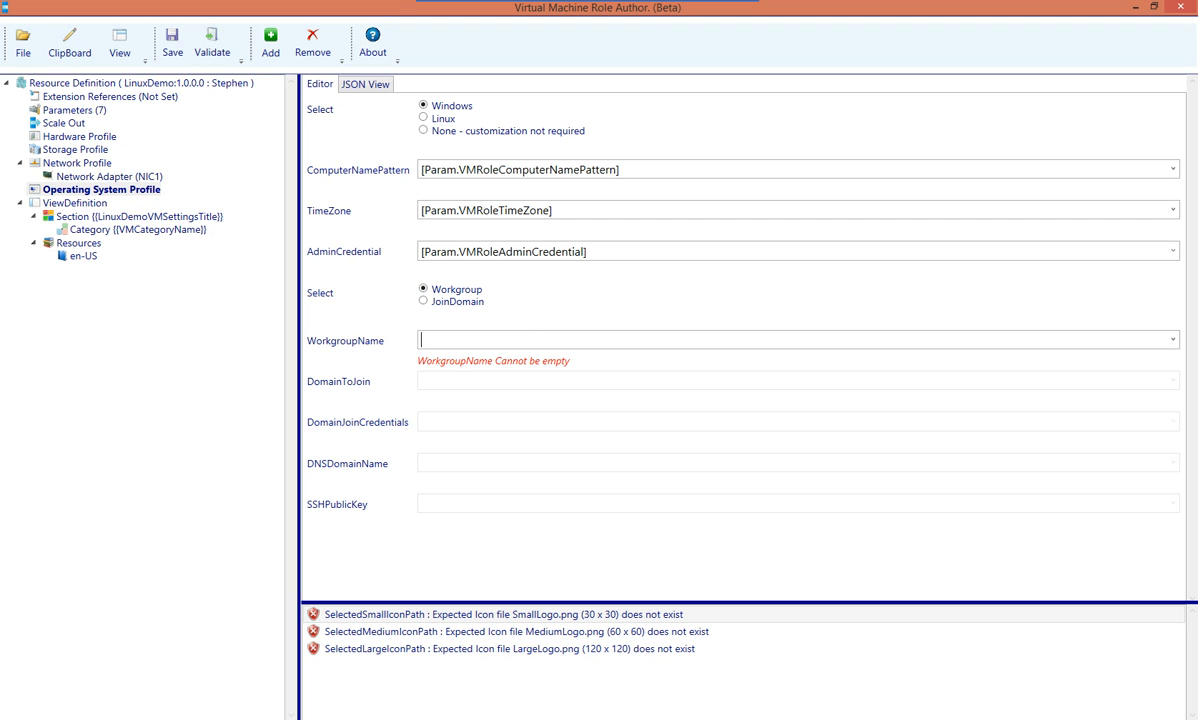
click(1173, 340)
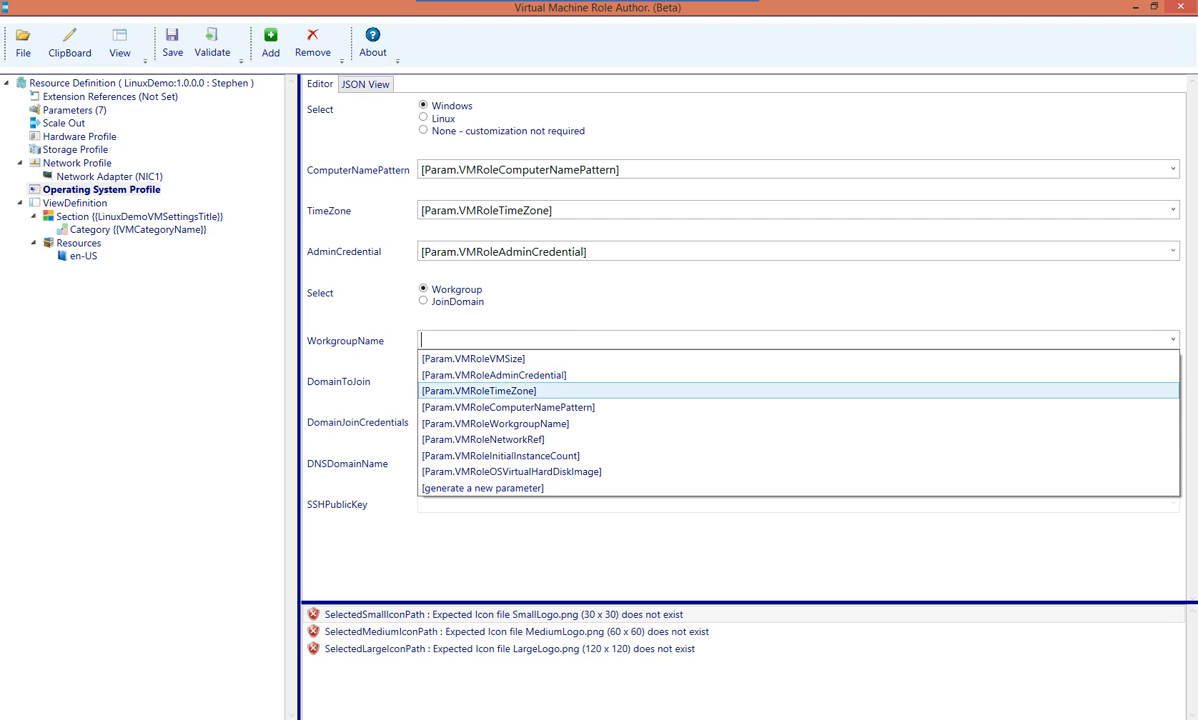
click(495, 423)
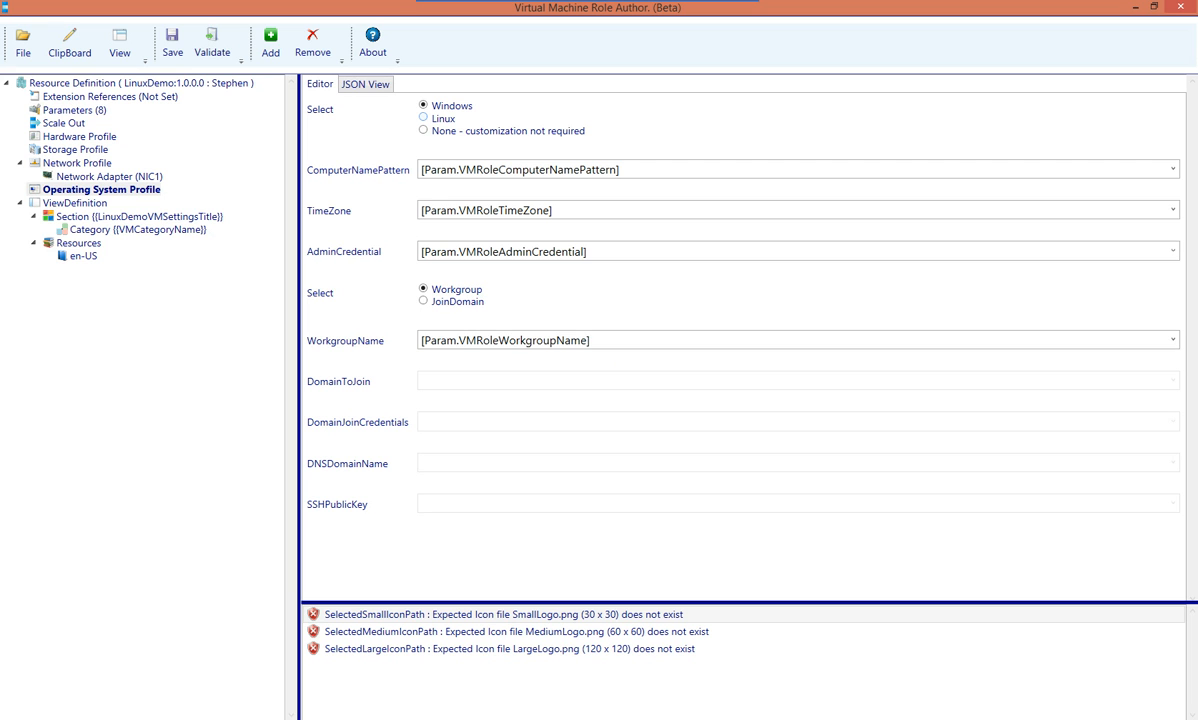
Switch the OS profile to Linux with generated DNS domain name and SSH public key parameters
click(424, 118)
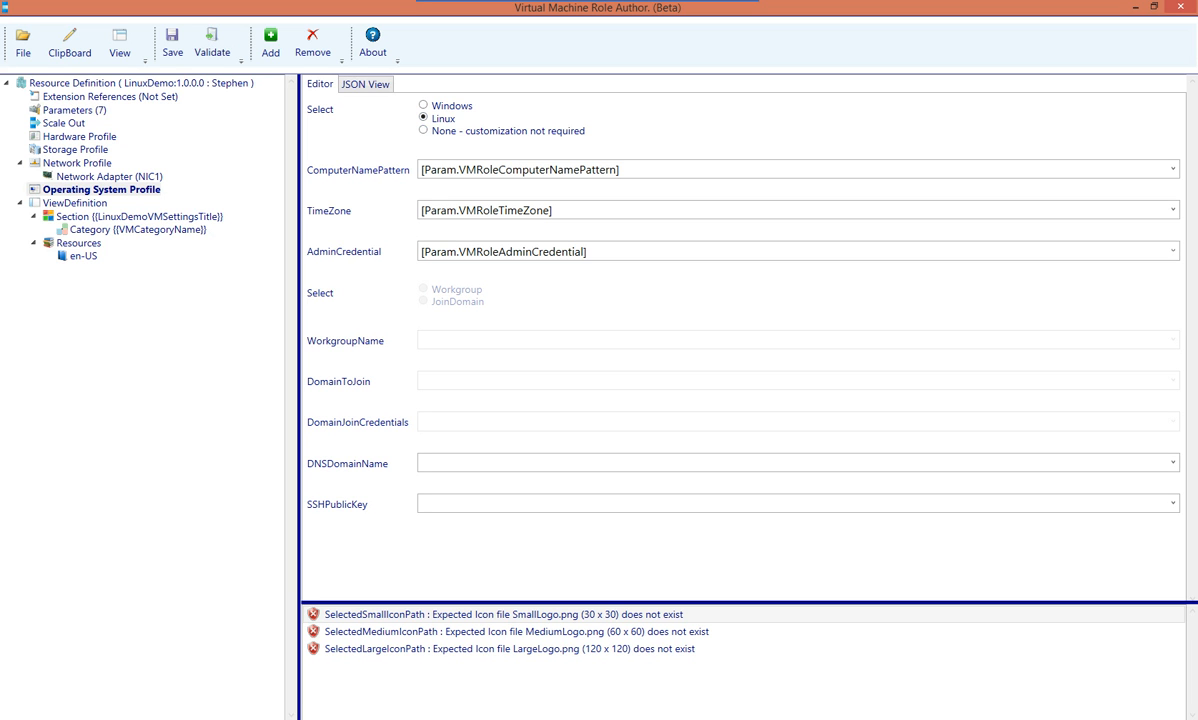
click(443, 462)
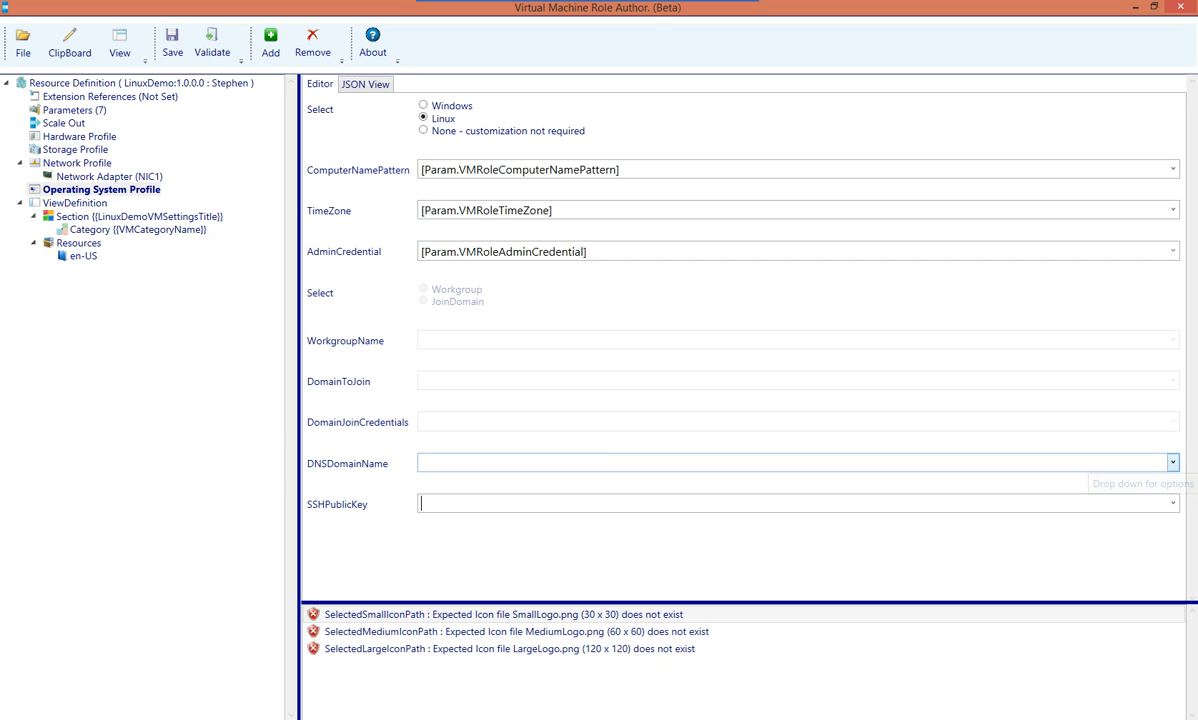
click(1172, 463)
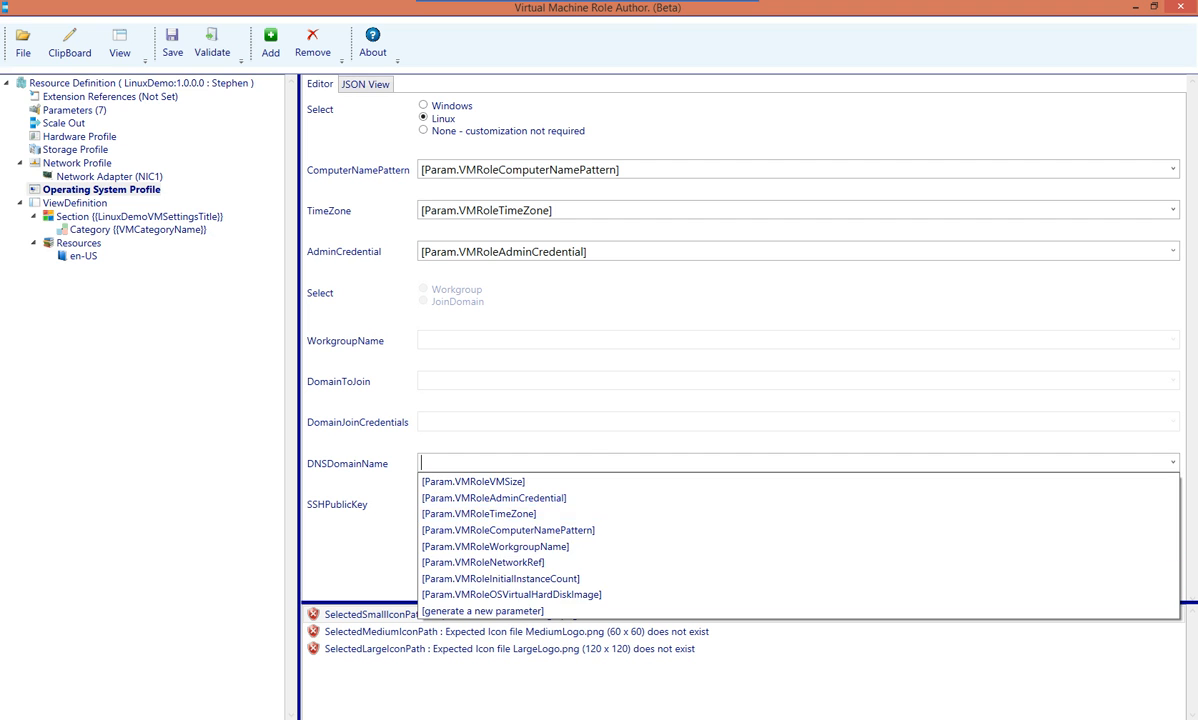
click(482, 610)
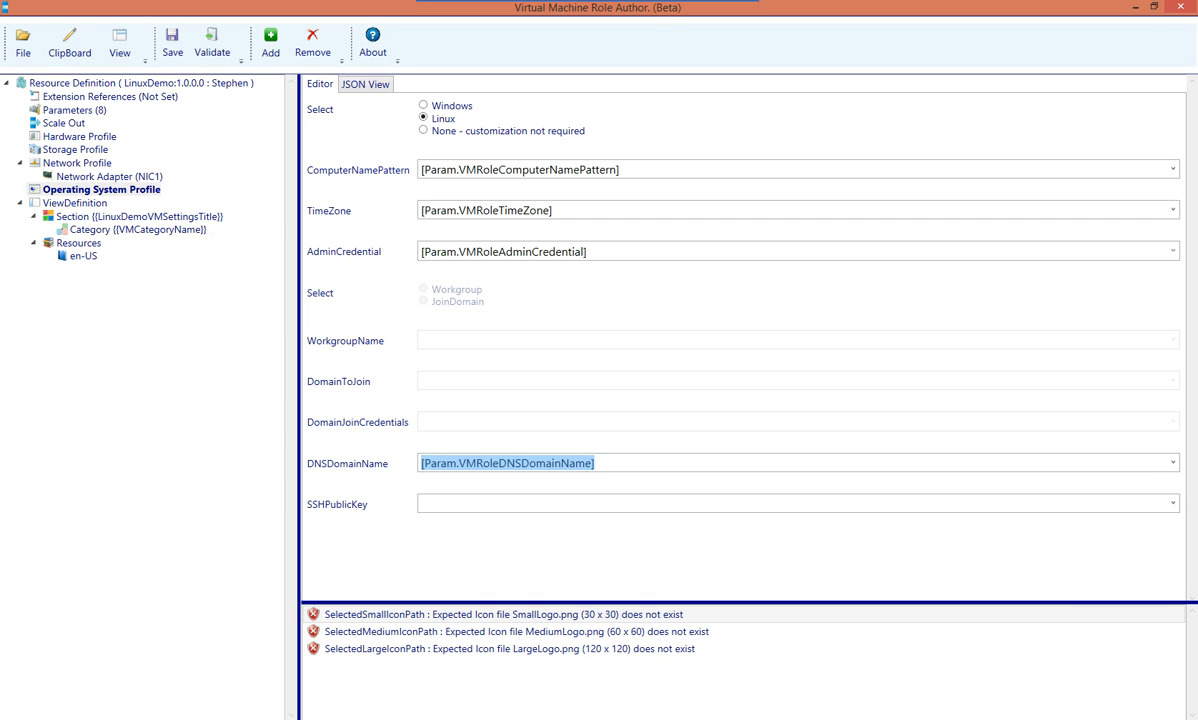
click(1172, 503)
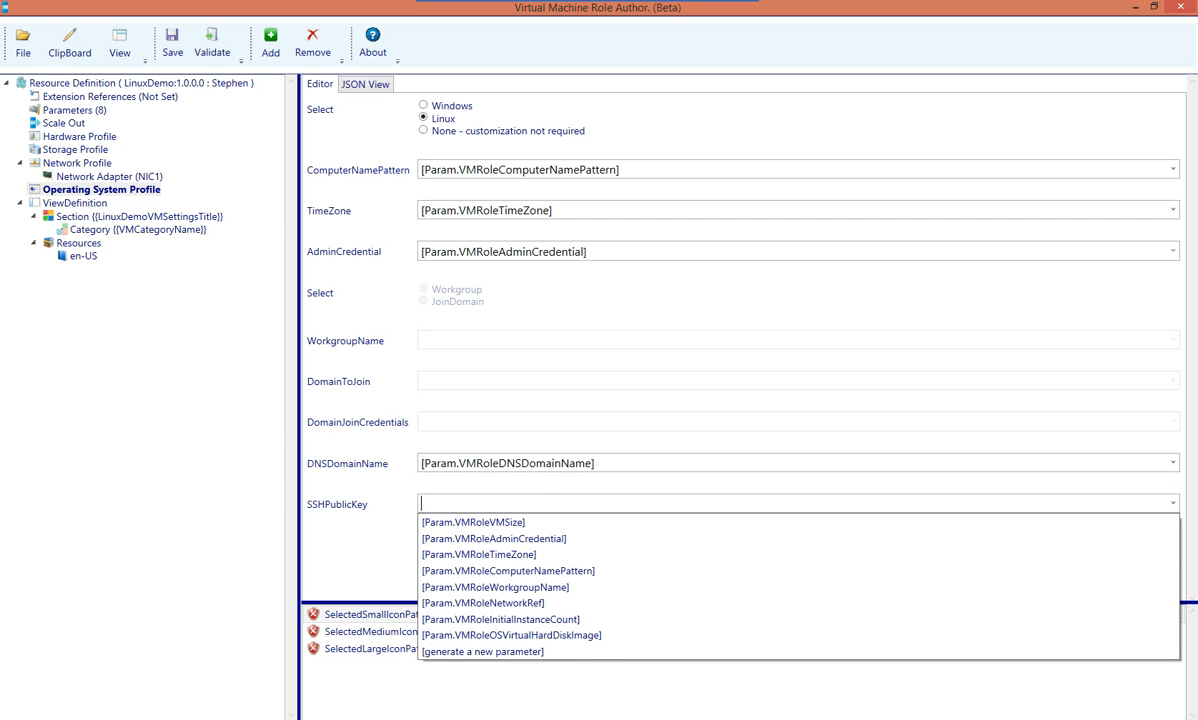
click(482, 651)
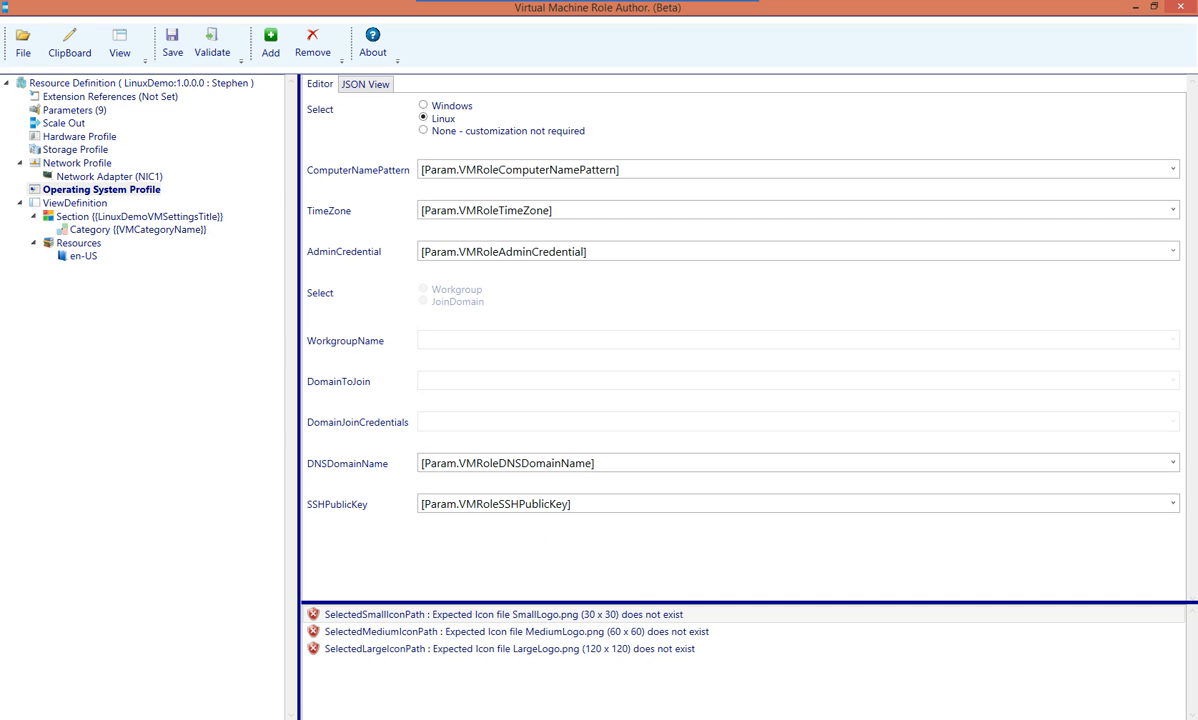
click(76, 110)
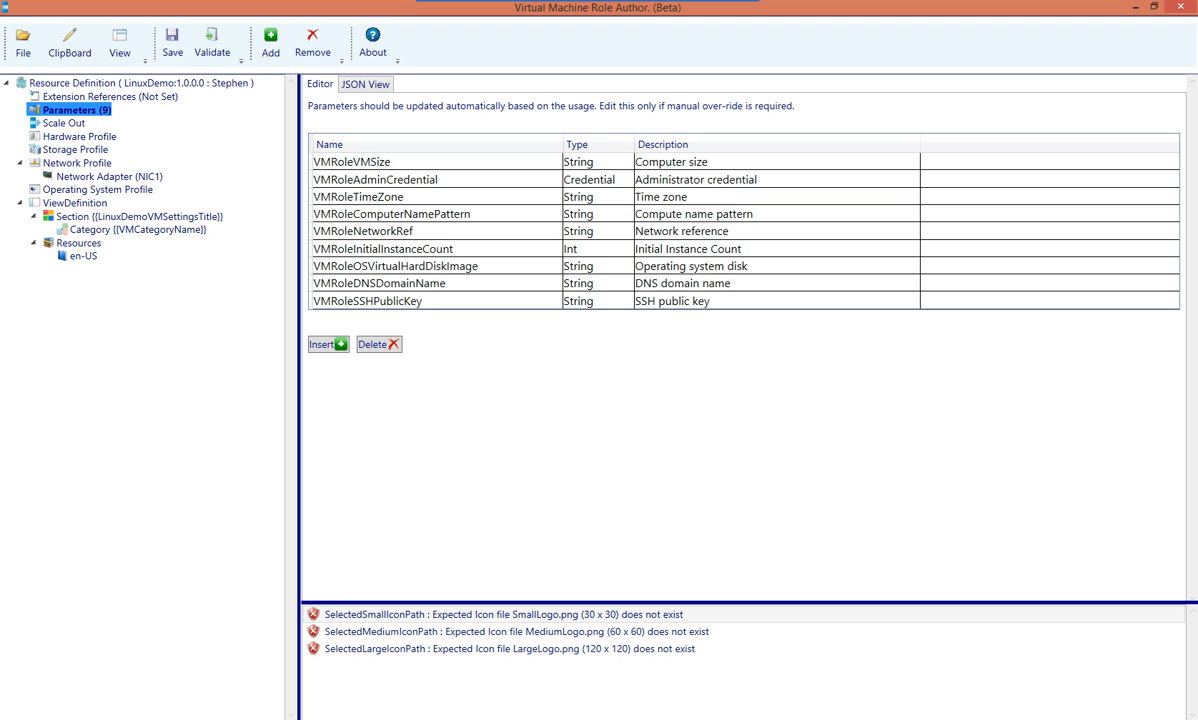
Review the parameters from VMRoleComputerNamePattern through VMRoleSSHPublicKey, all String type except instance count
click(420, 214)
click(420, 232)
click(420, 250)
click(420, 267)
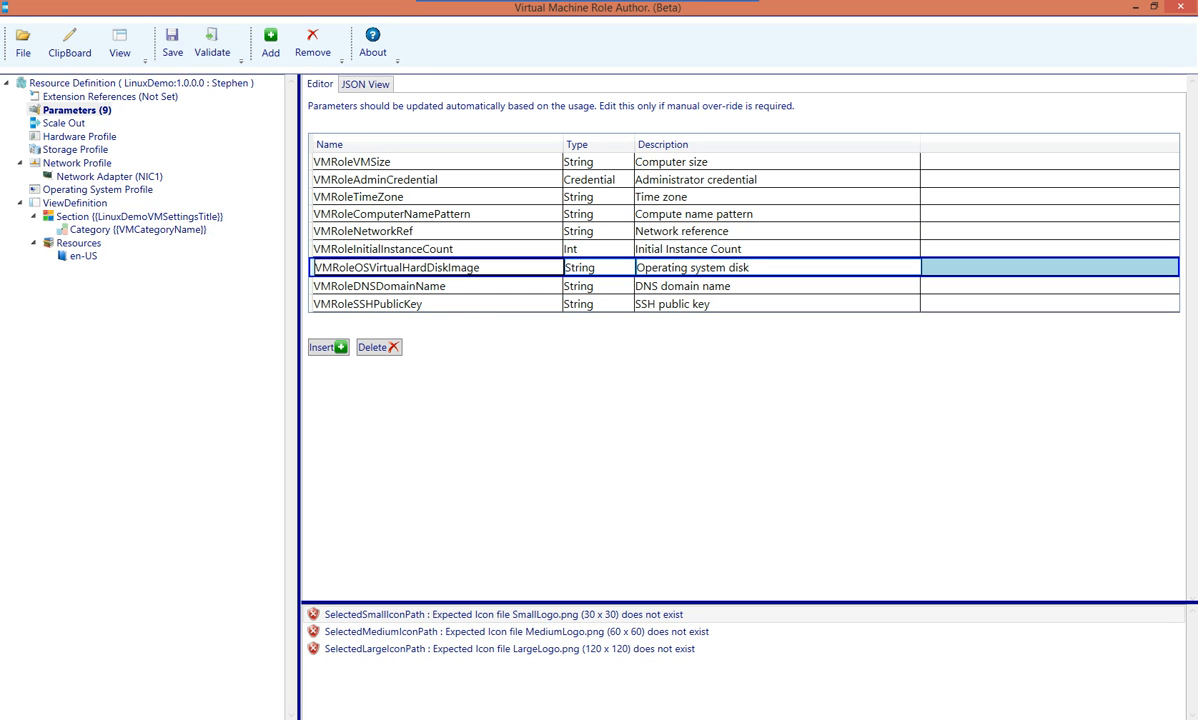
click(420, 286)
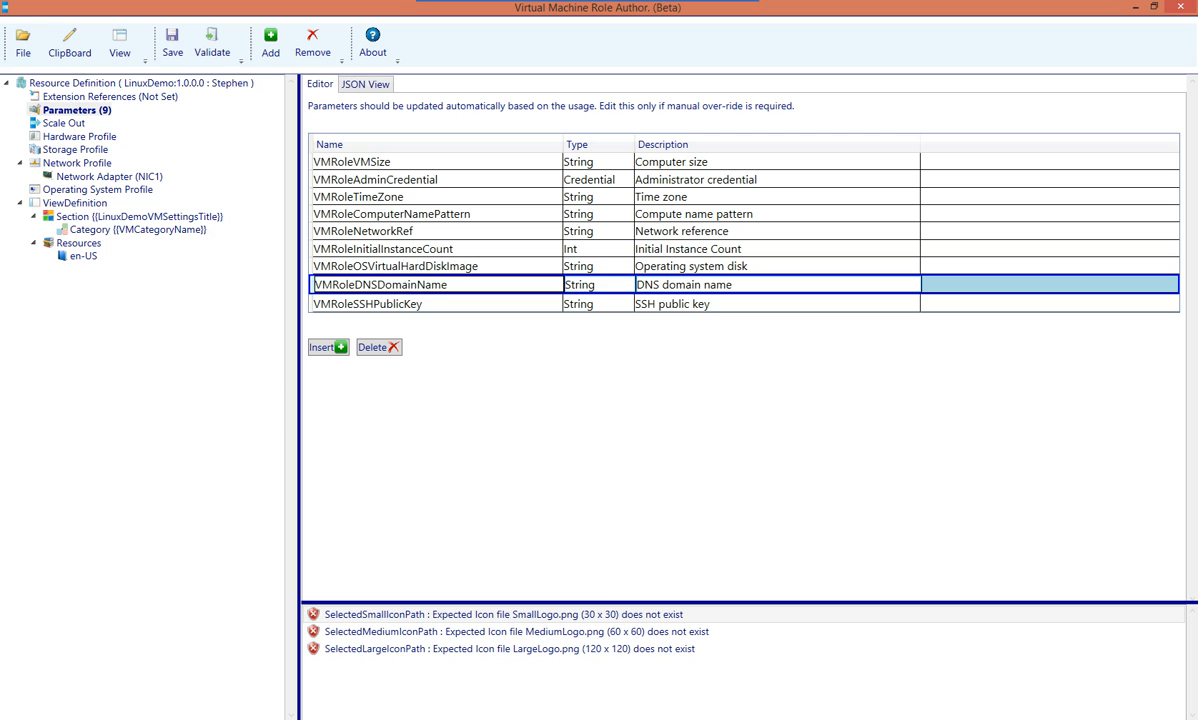
click(420, 303)
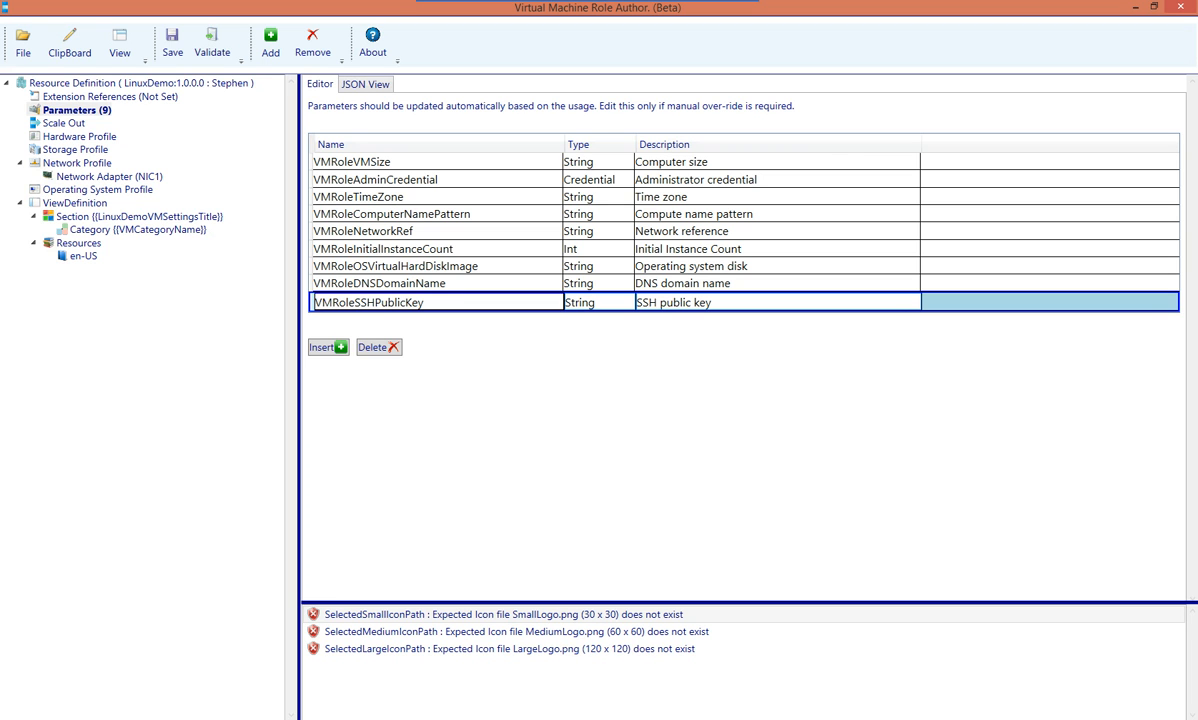
click(77, 110)
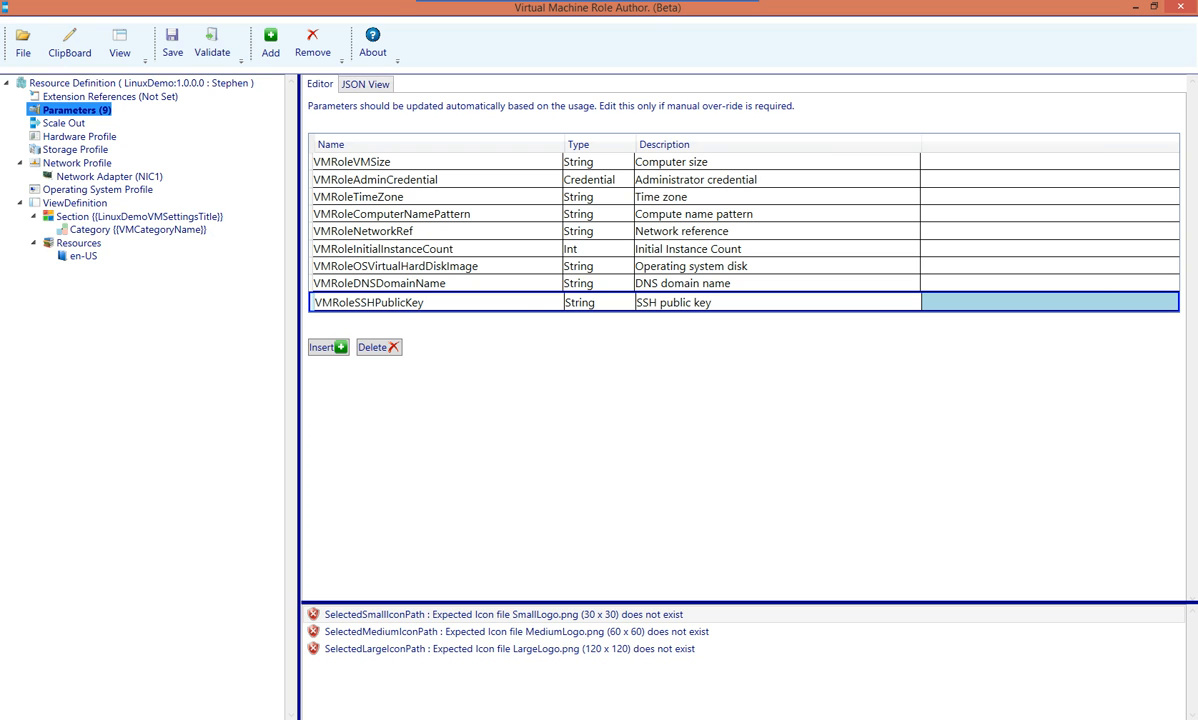
Review and revalidate ViewDefinition's missing small, medium and large icon errors
click(77, 203)
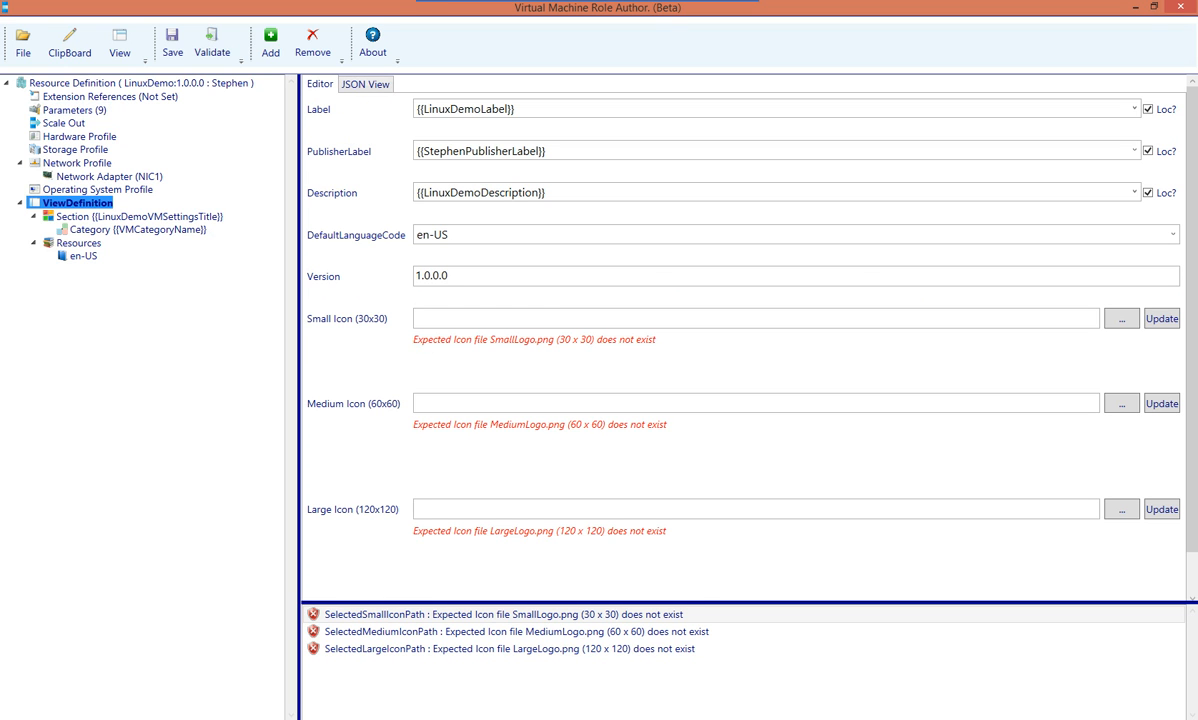
click(504, 615)
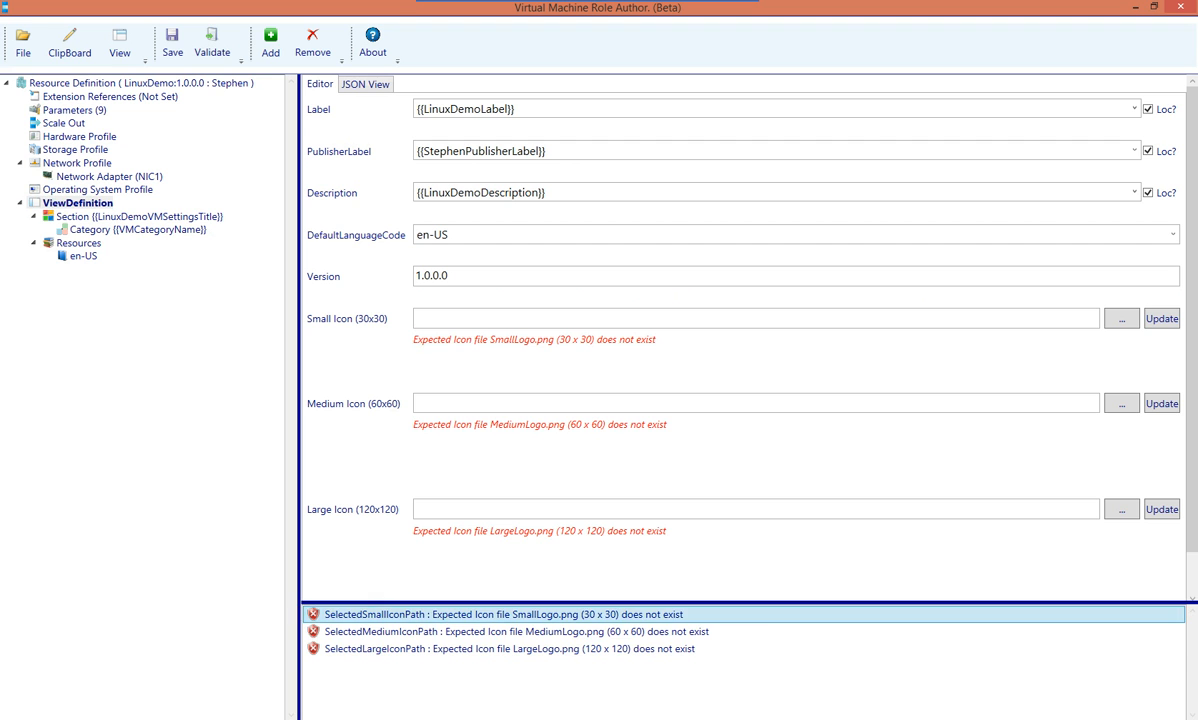
click(504, 632)
click(504, 649)
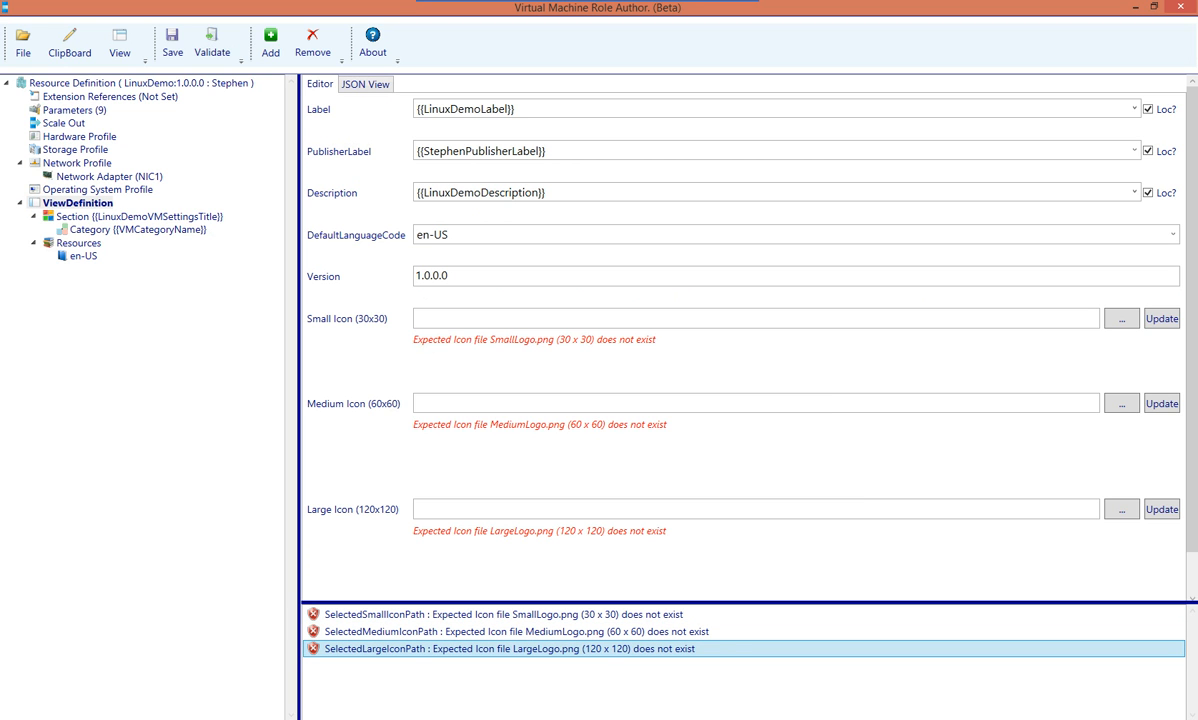
click(80, 137)
click(212, 45)
double_click(504, 615)
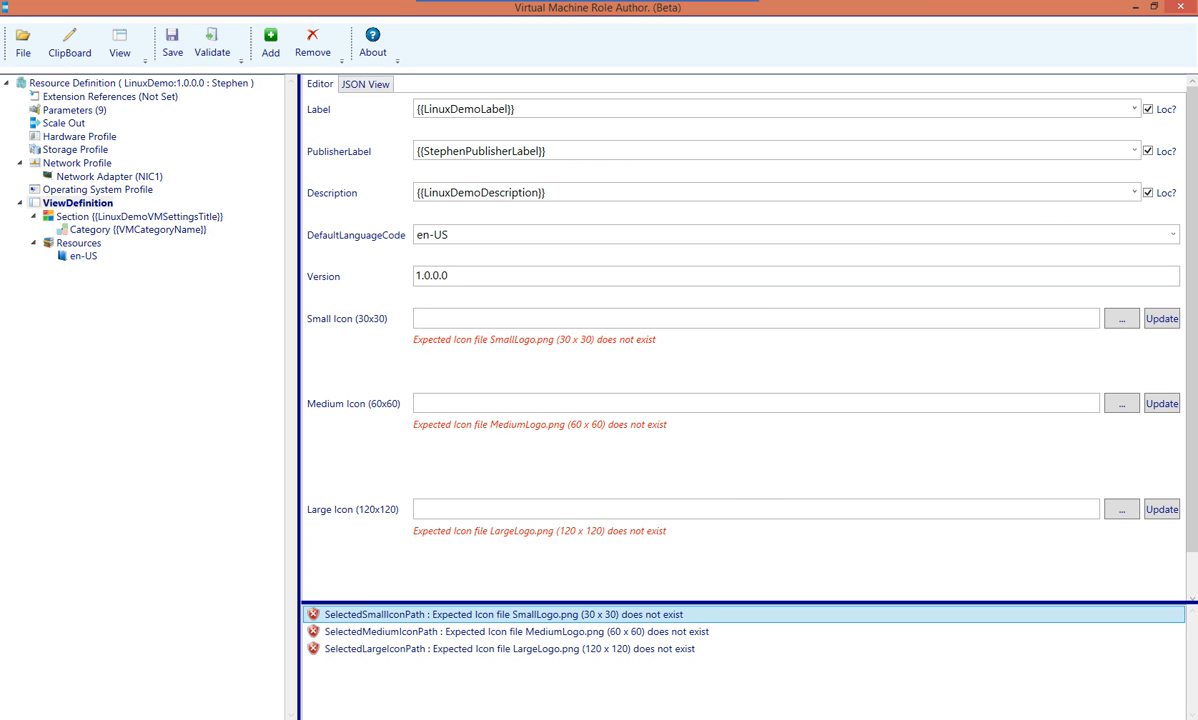
Choose C:\VMRoleDemos\Linux_30.png as the Small Icon
key(alt+Tab)
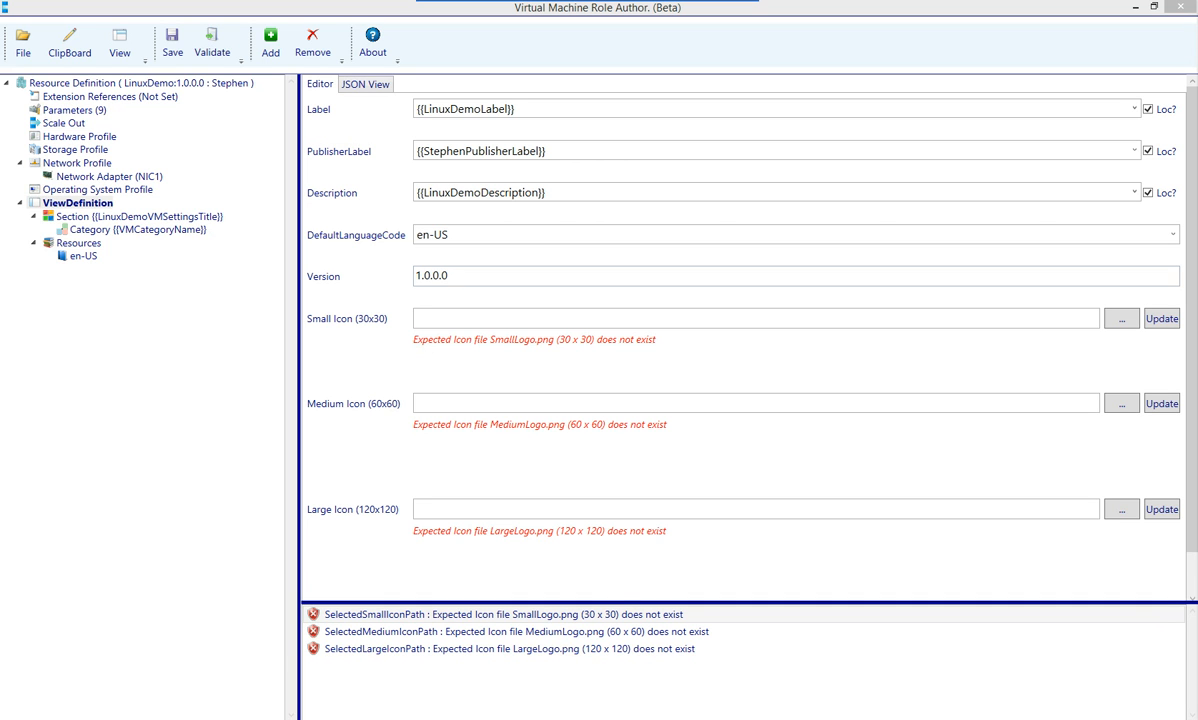
click(560, 318)
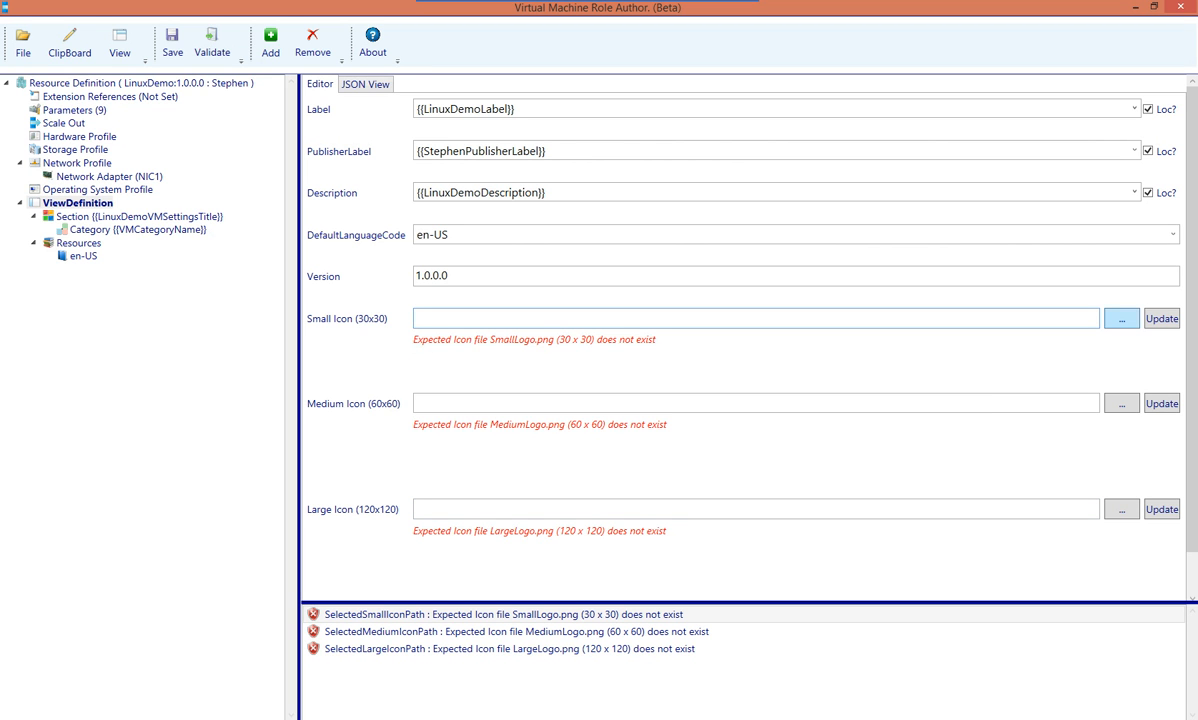
click(1121, 318)
key(alt+d)
text(C:\VMRoleDemos)
key(Return)
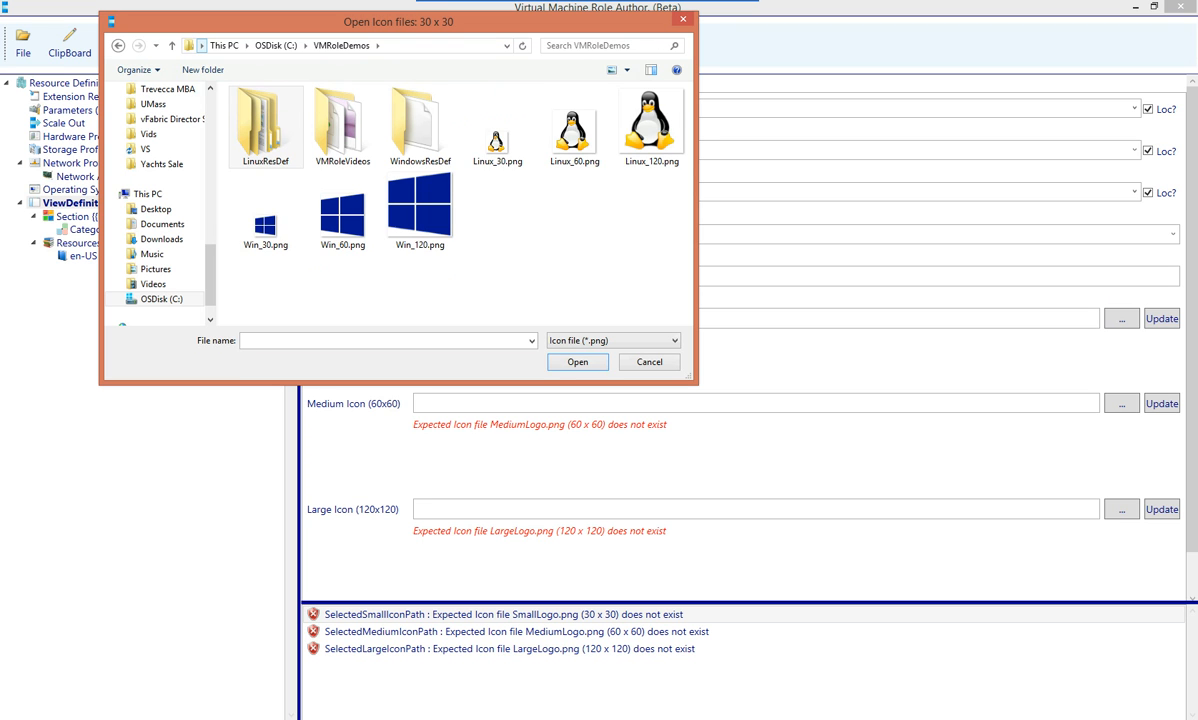
double_click(497, 140)
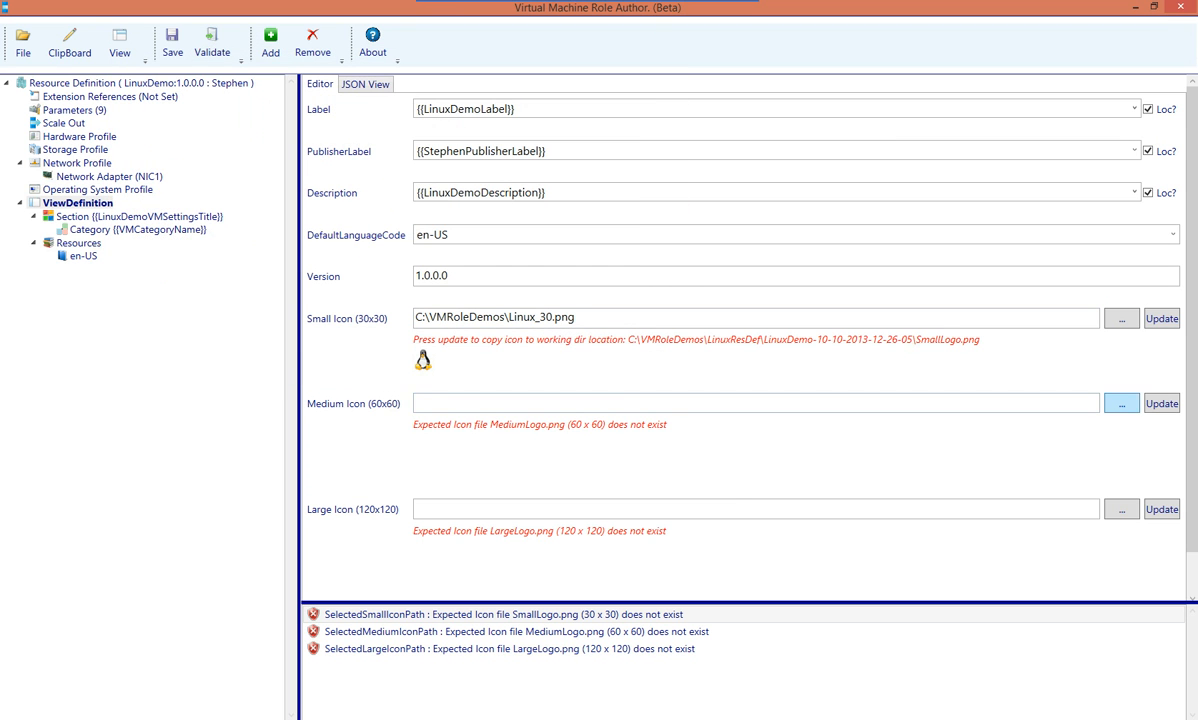
Choose Linux_60.png and Linux_120.png from C:\VMRoleDemos as the Medium and Large Icons
click(1121, 403)
click(490, 45)
text(C:\VMRoleDemos)
key(Return)
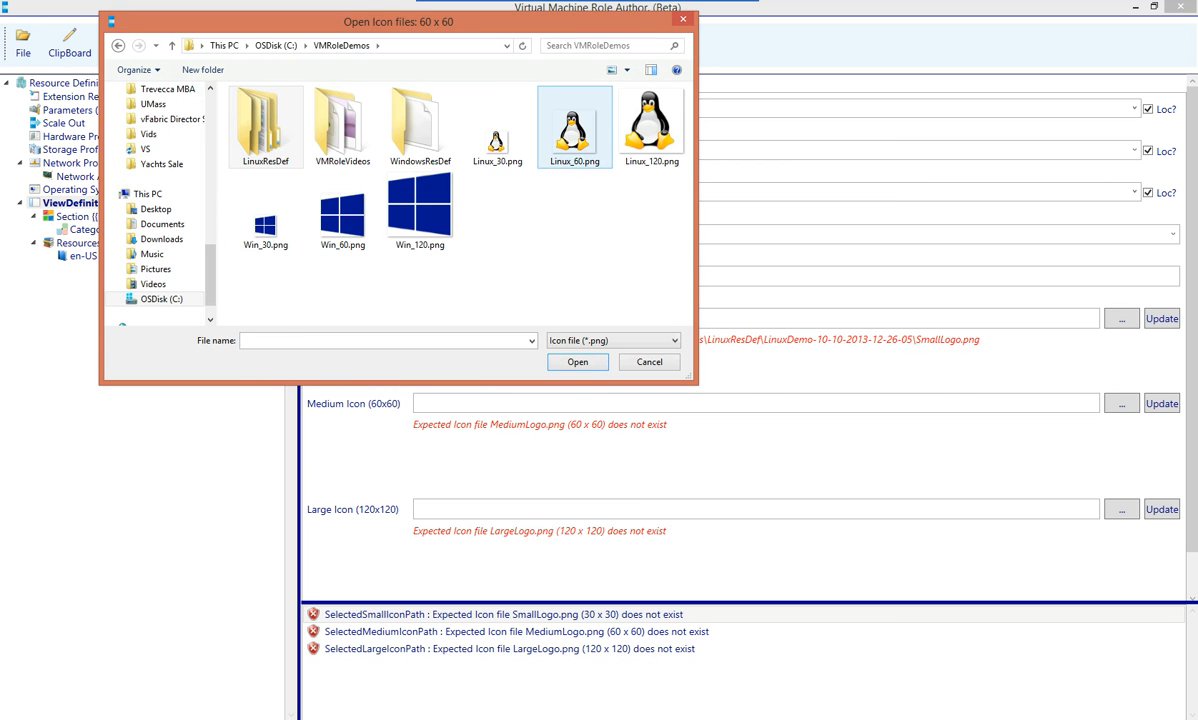
double_click(574, 130)
click(1121, 509)
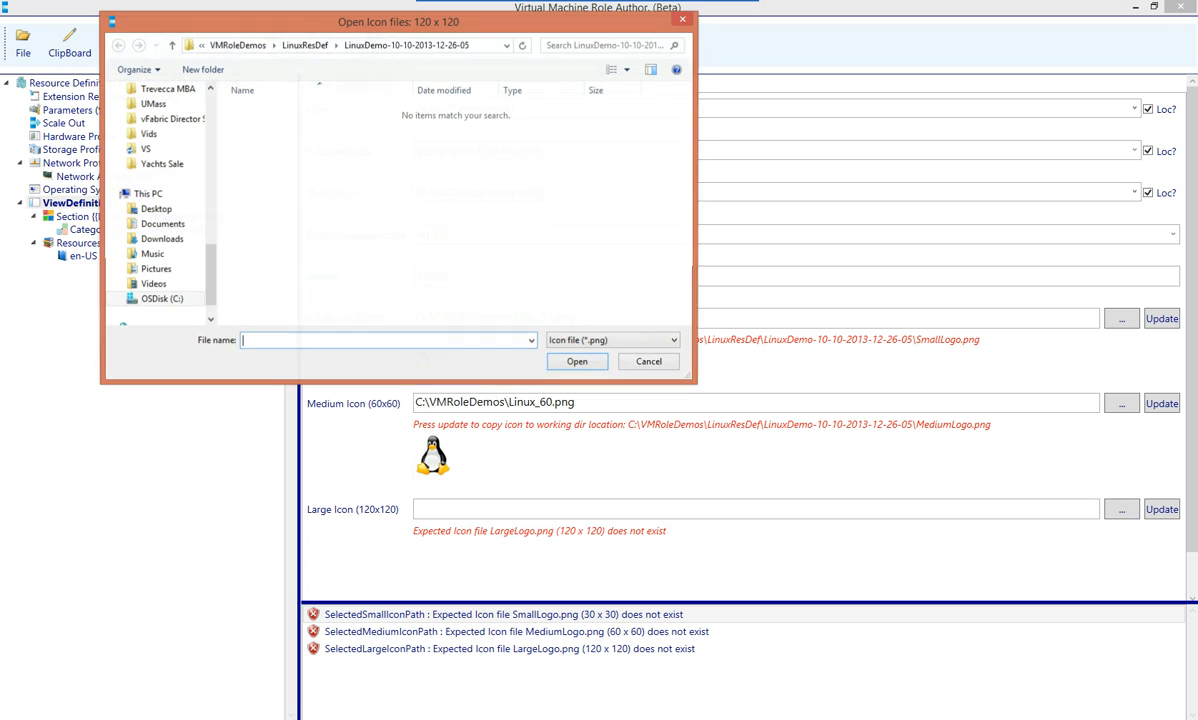
click(490, 45)
text(C:\VMRoleDemos)
key(Return)
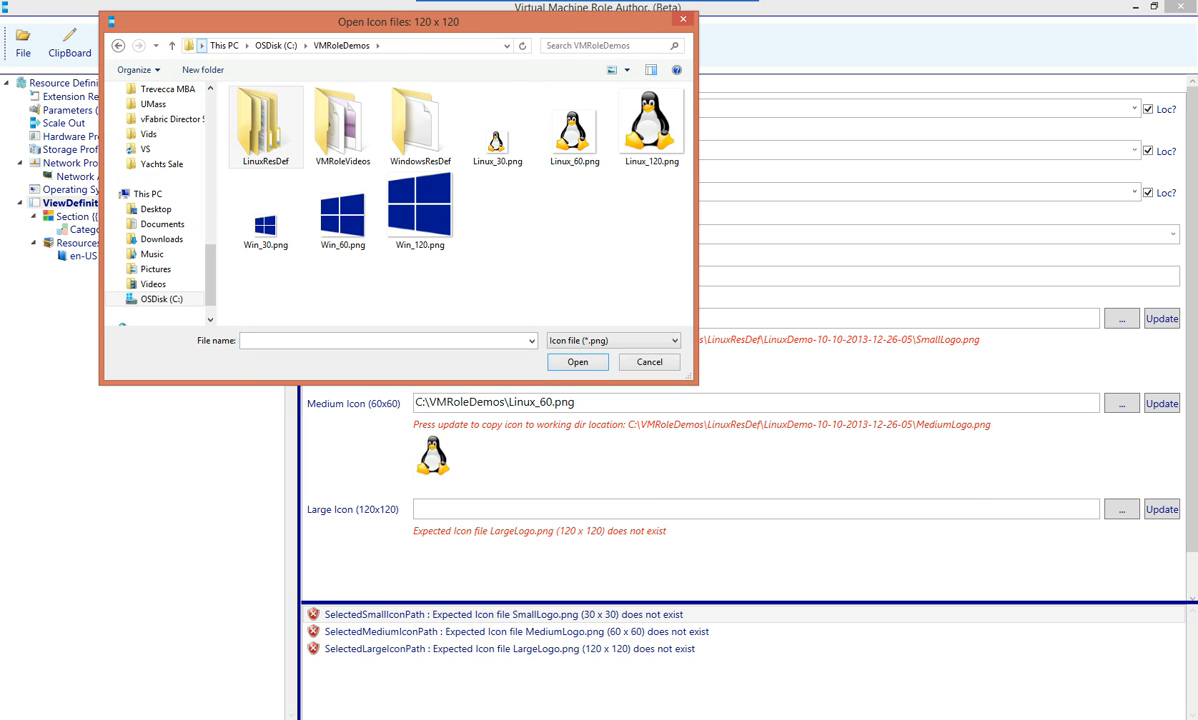
double_click(651, 125)
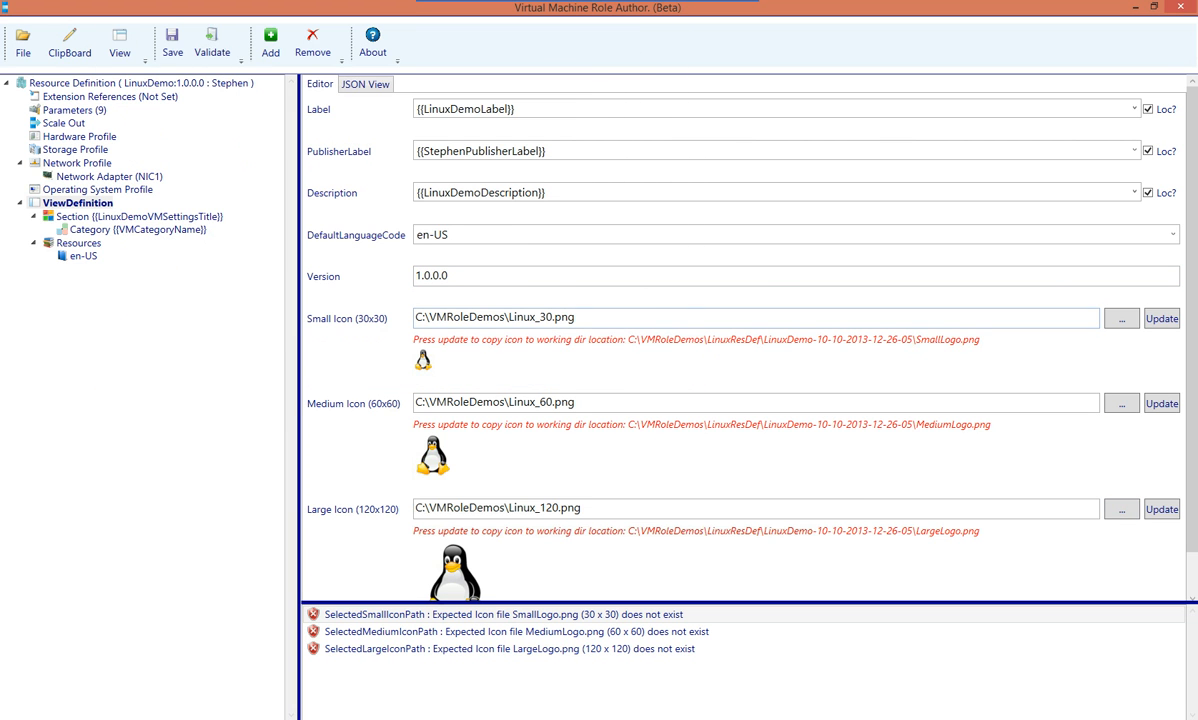
Copy all three selected icons into the LinuxDemo working folder
click(1161, 318)
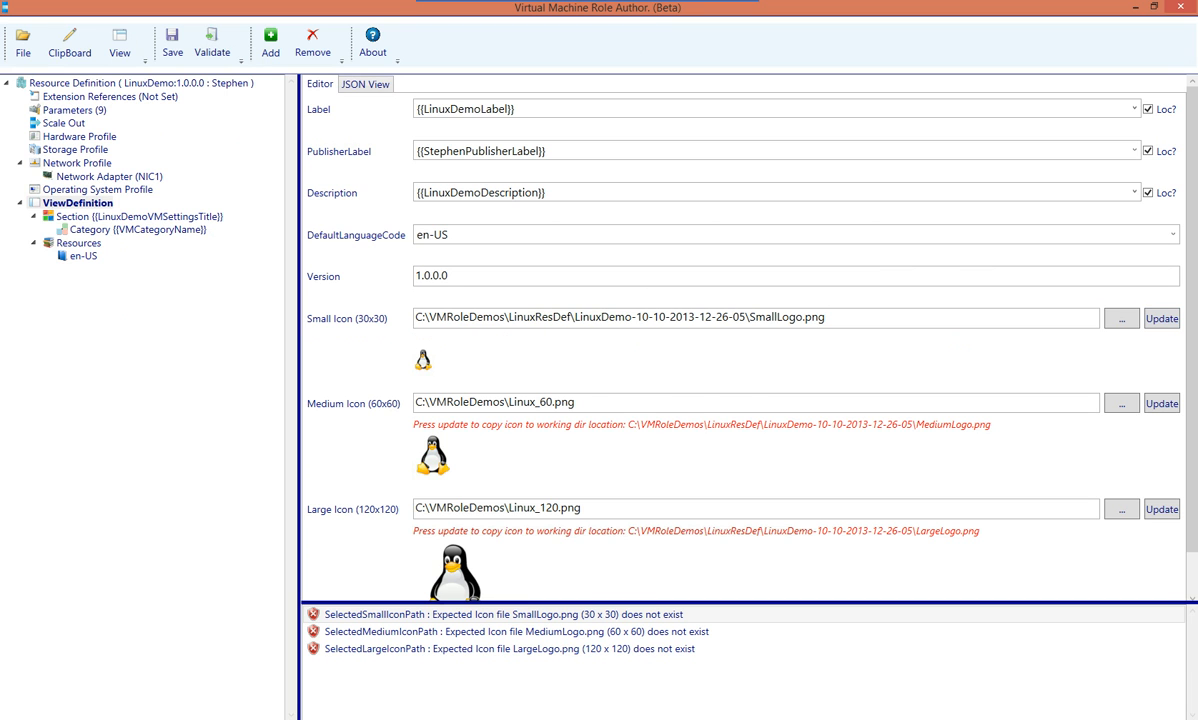
click(1161, 403)
click(1161, 509)
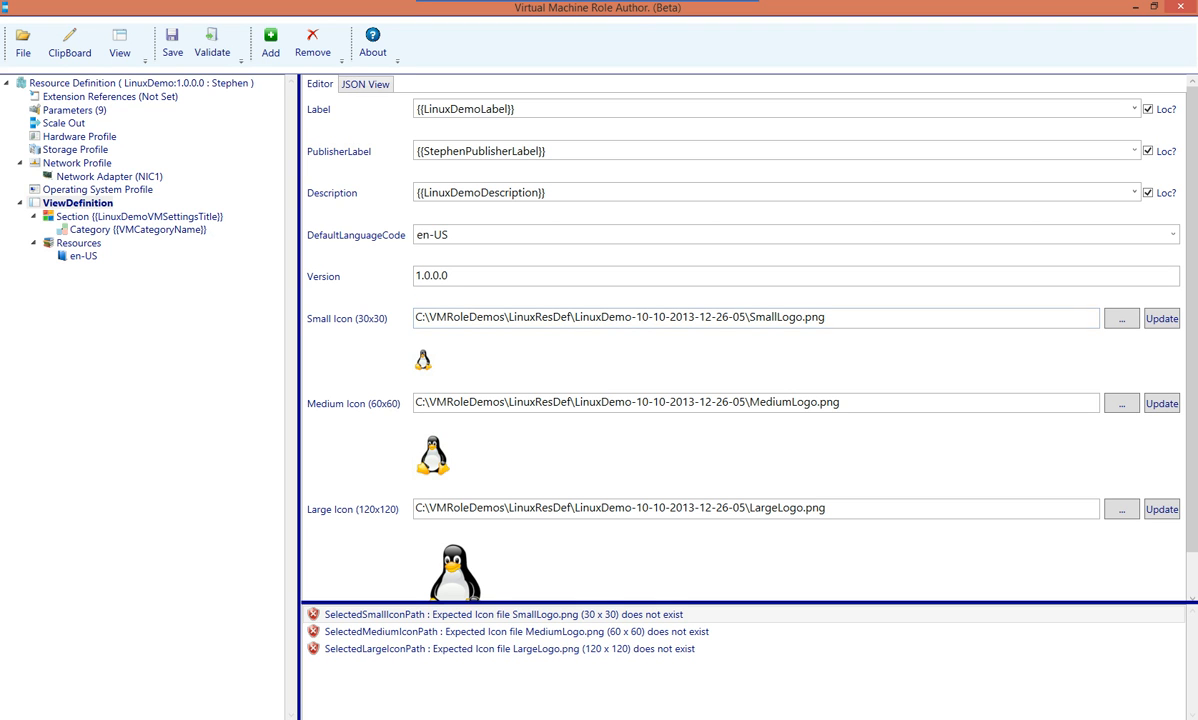
Inspect the Label, PublisherLabel and Description placeholder tokens, then view the en-US resource values
drag(518, 109, 415, 109)
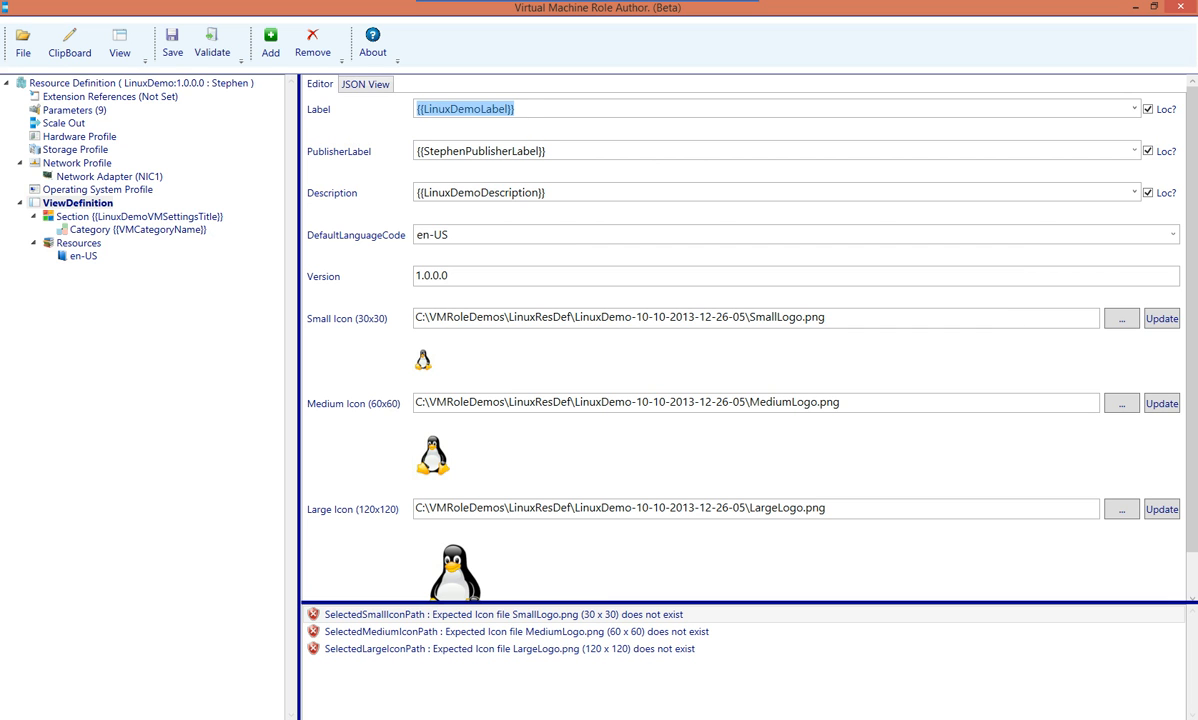
drag(548, 151, 415, 151)
click(481, 192)
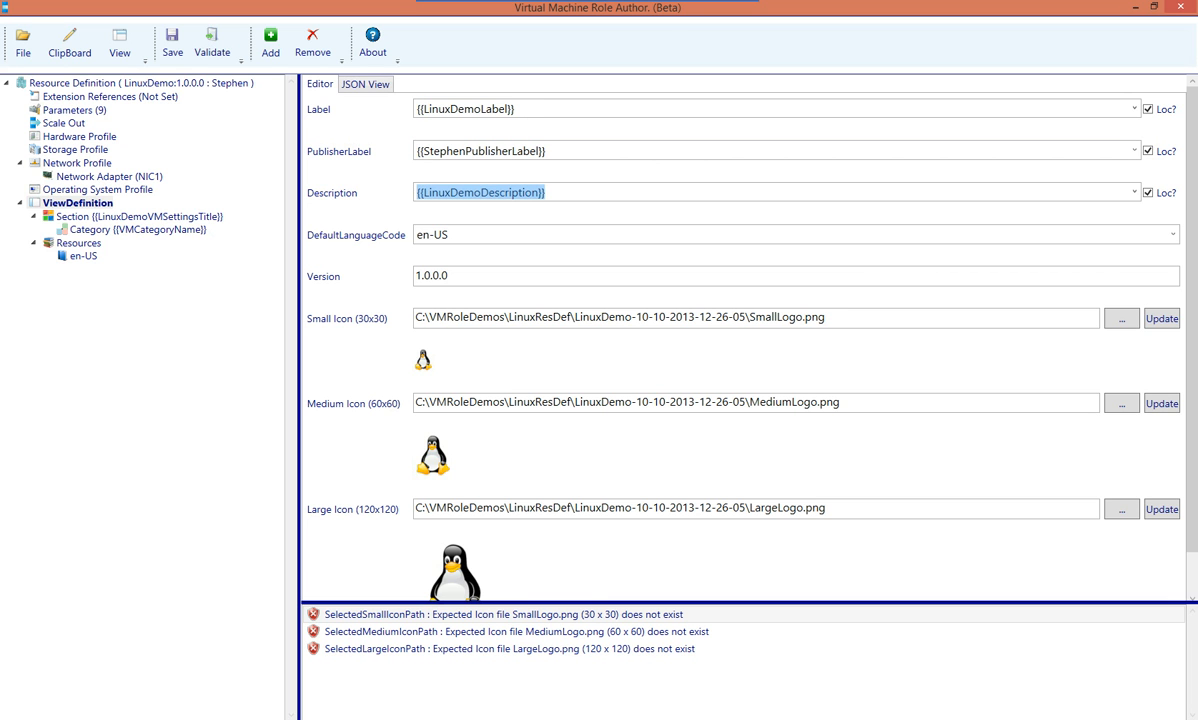
click(508, 109)
mouse_move(508, 109)
mouse_down()
mouse_move(415, 109)
mouse_move(505, 109)
mouse_up()
click(420, 109)
click(508, 109)
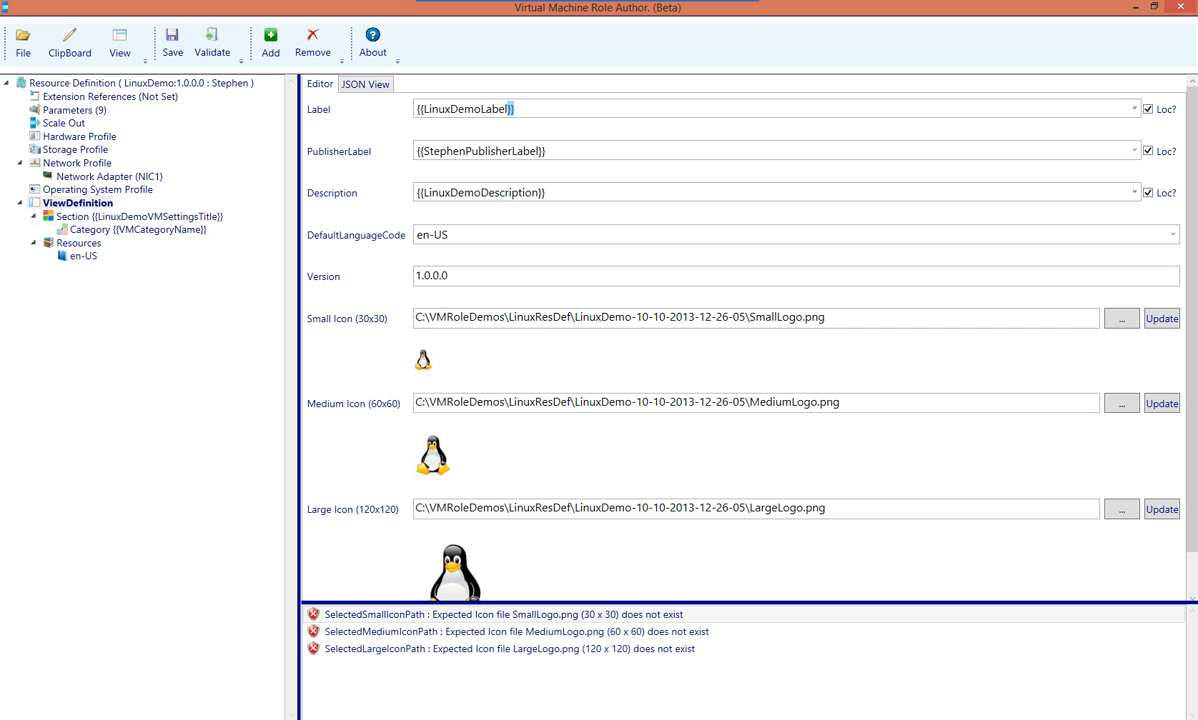
key(Tab)
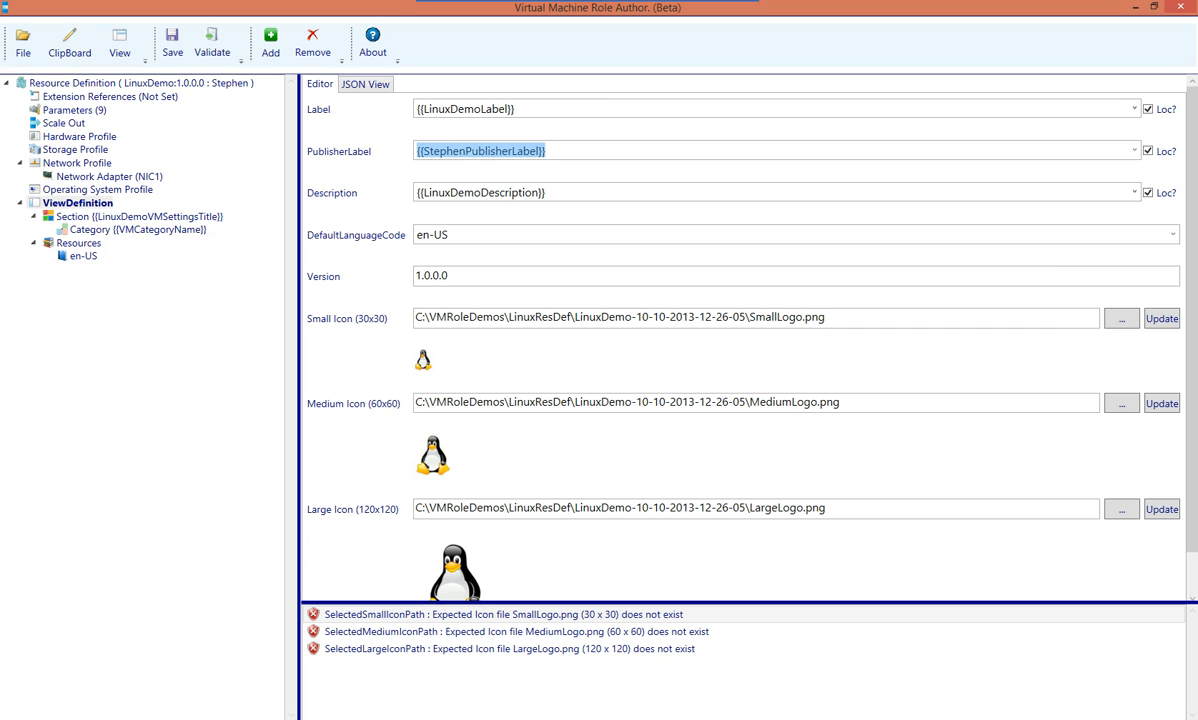
key(Tab)
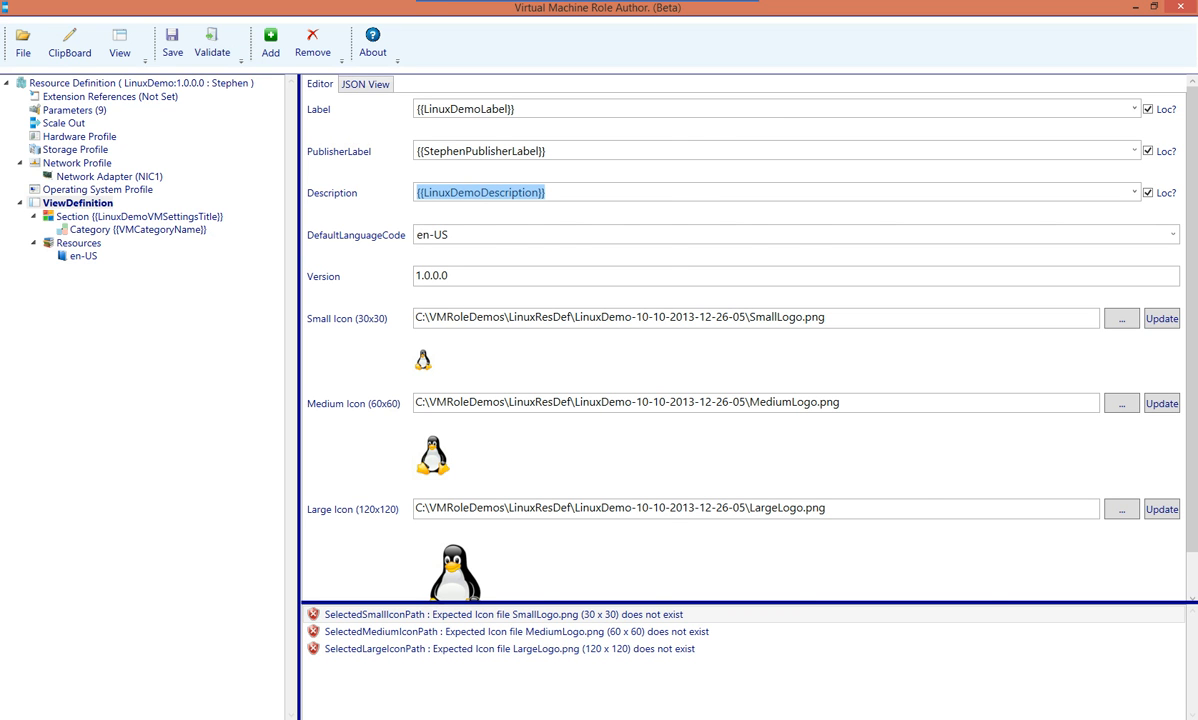
click(83, 256)
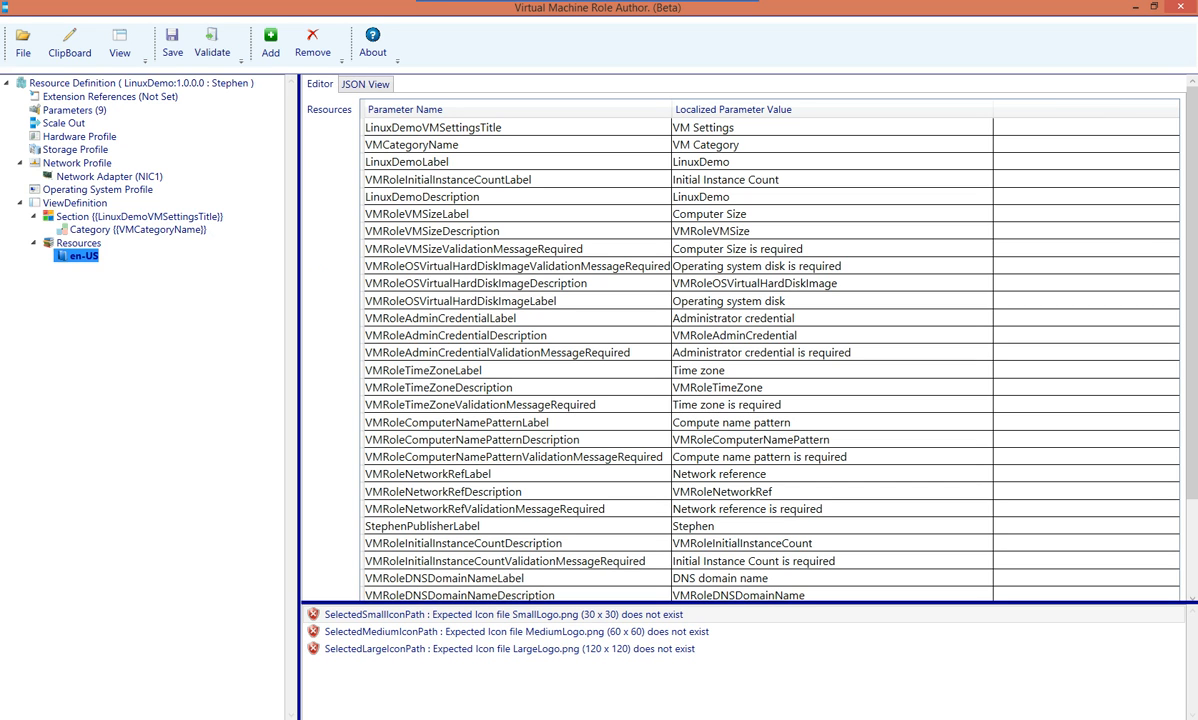
Add an es language resource from the Resources language code list
click(79, 243)
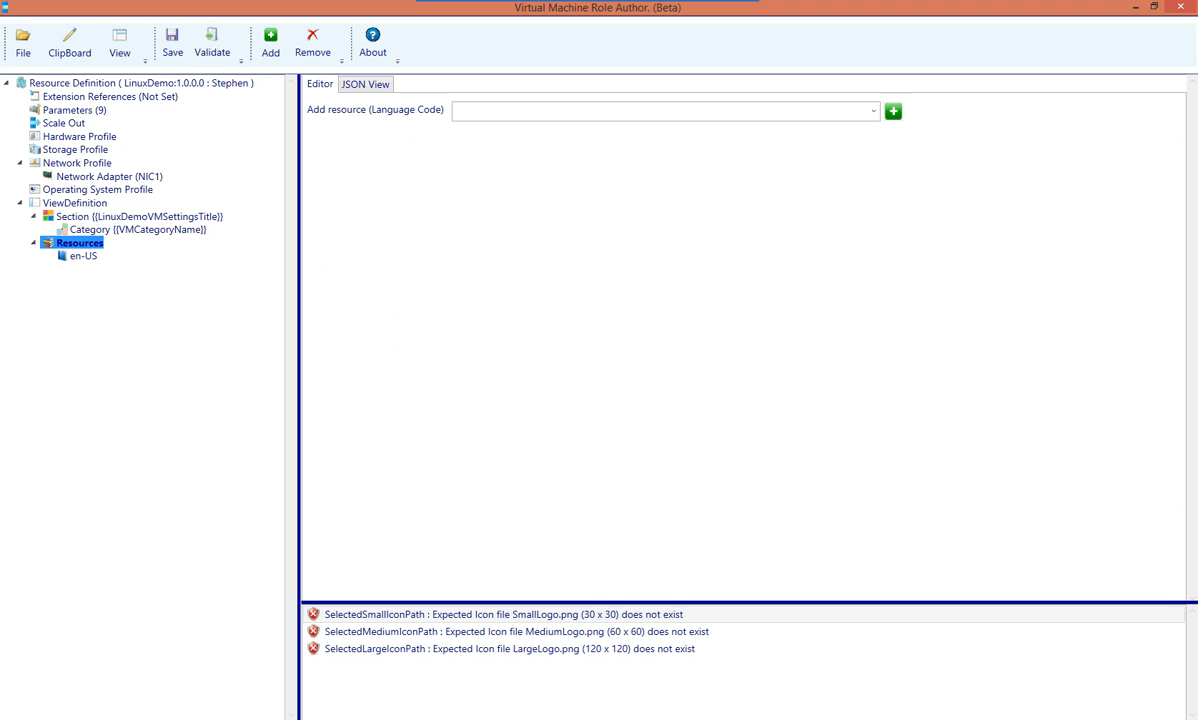
click(873, 110)
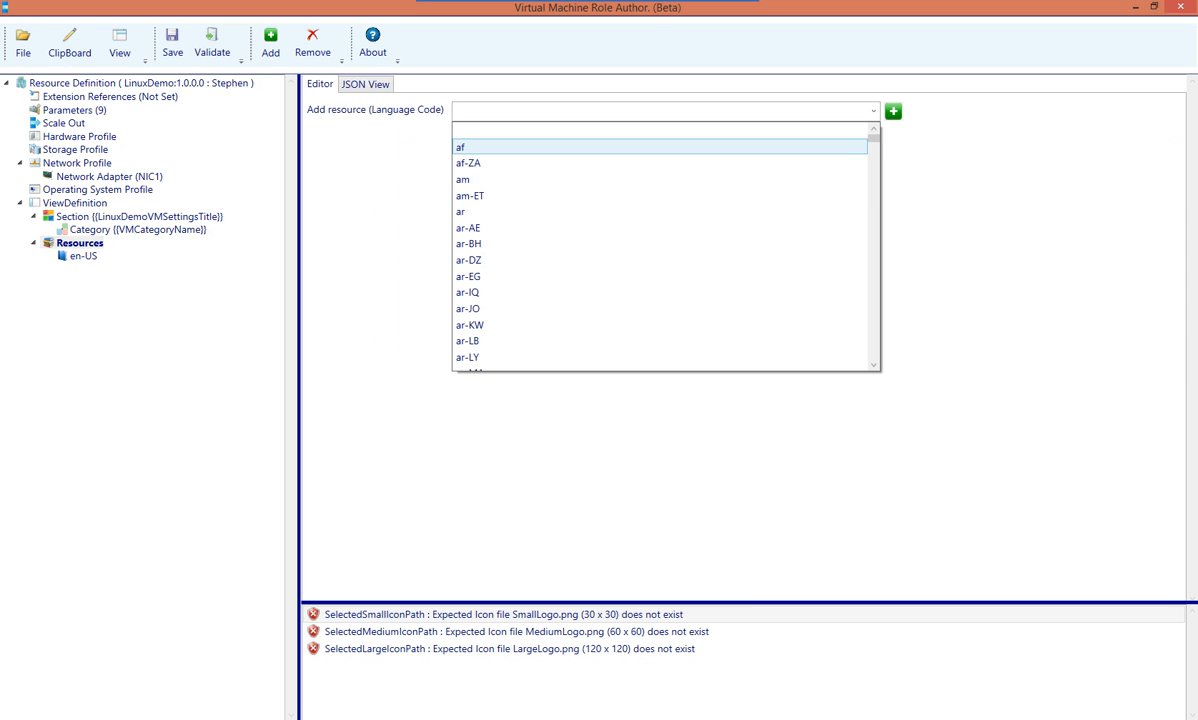
scroll(665, 245, down, 18)
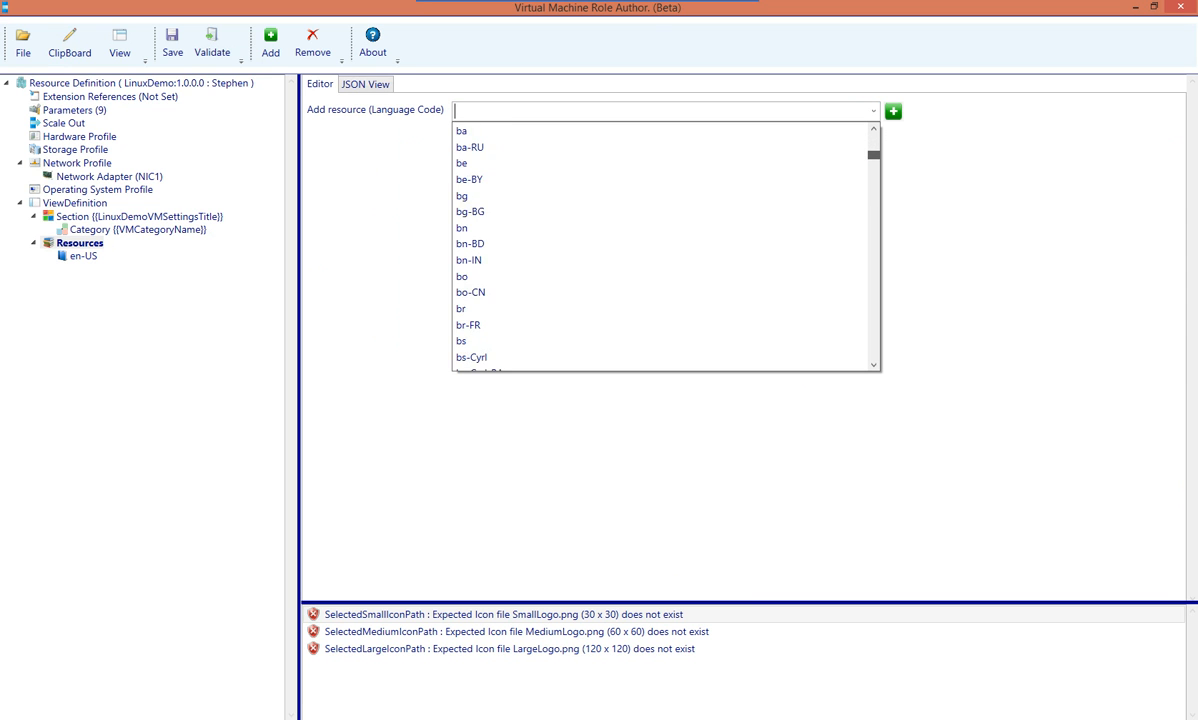
scroll(660, 228, down, 12)
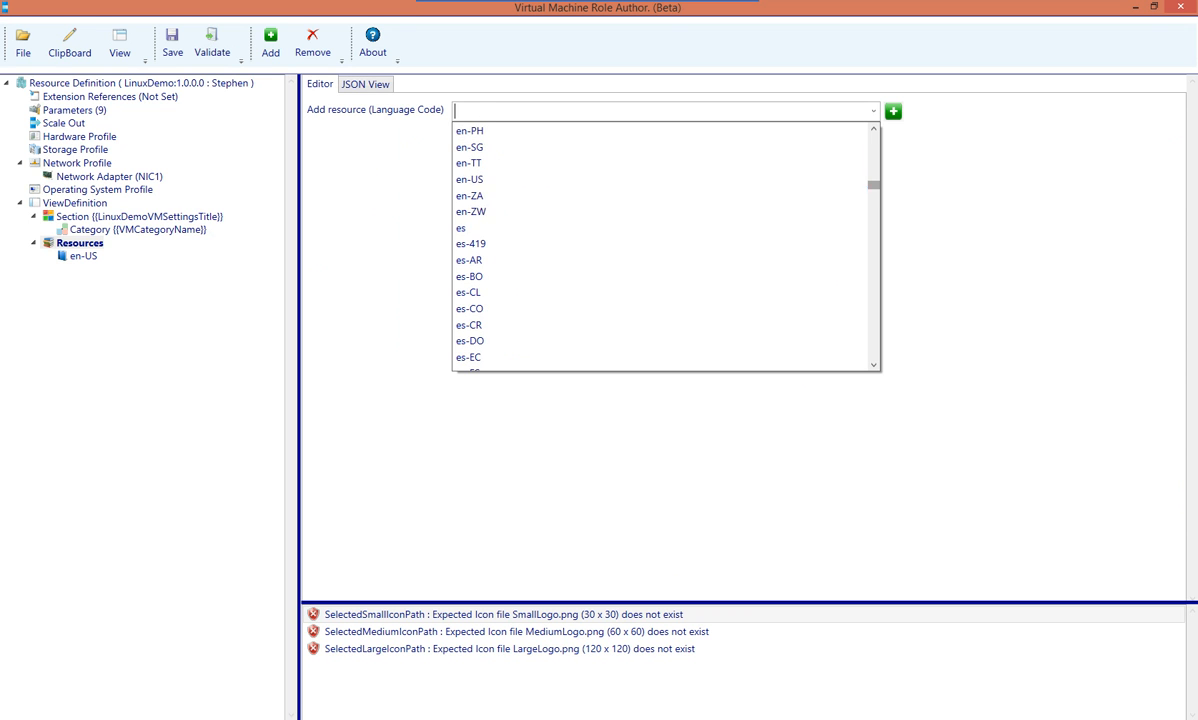
click(660, 228)
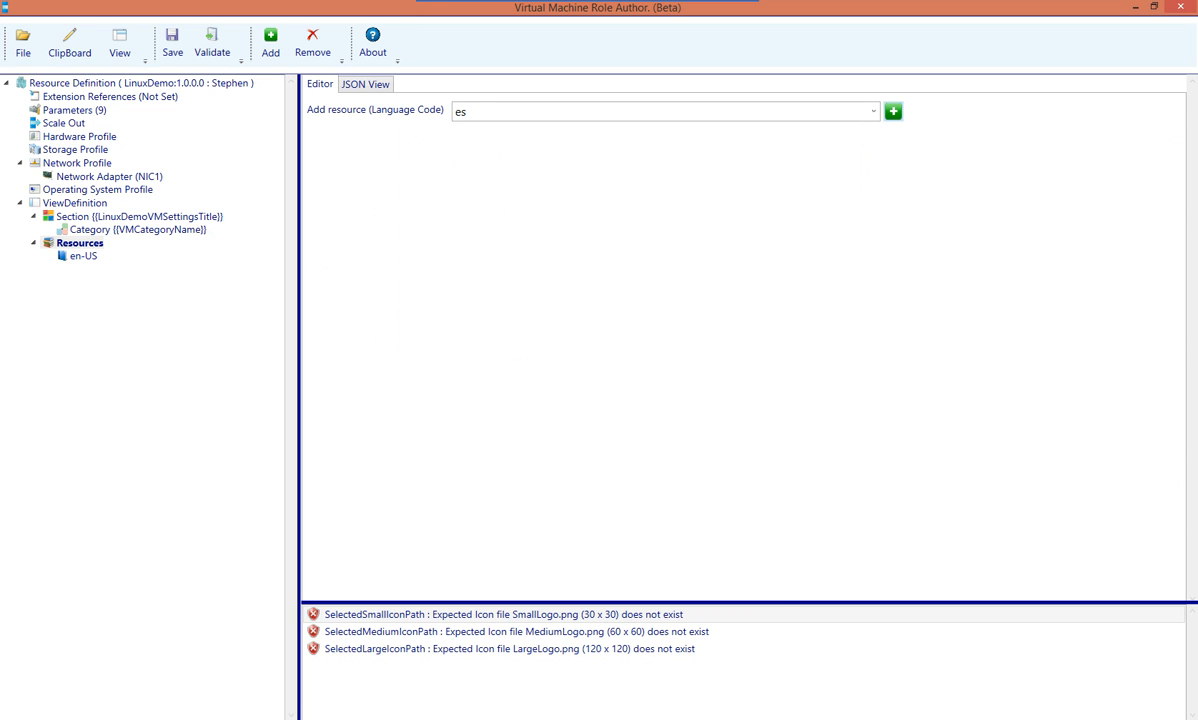
click(893, 111)
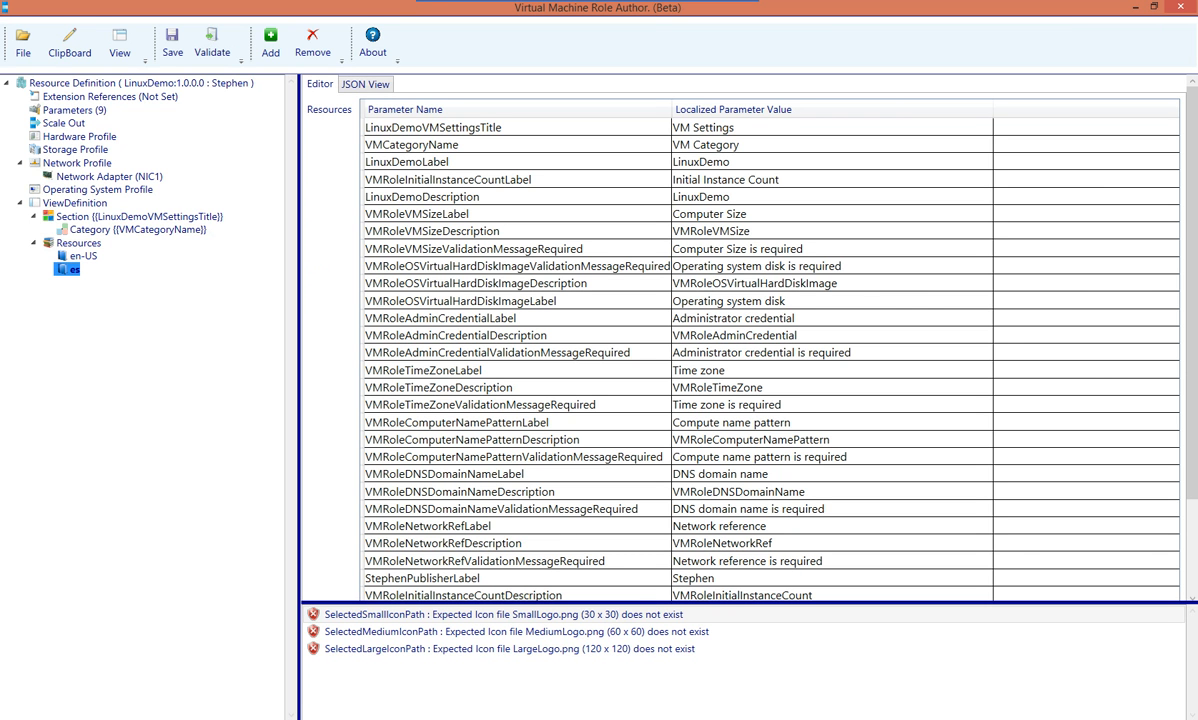
Check the es table's VM Settings value, then review ViewDefinition's default language options
double_click(740, 128)
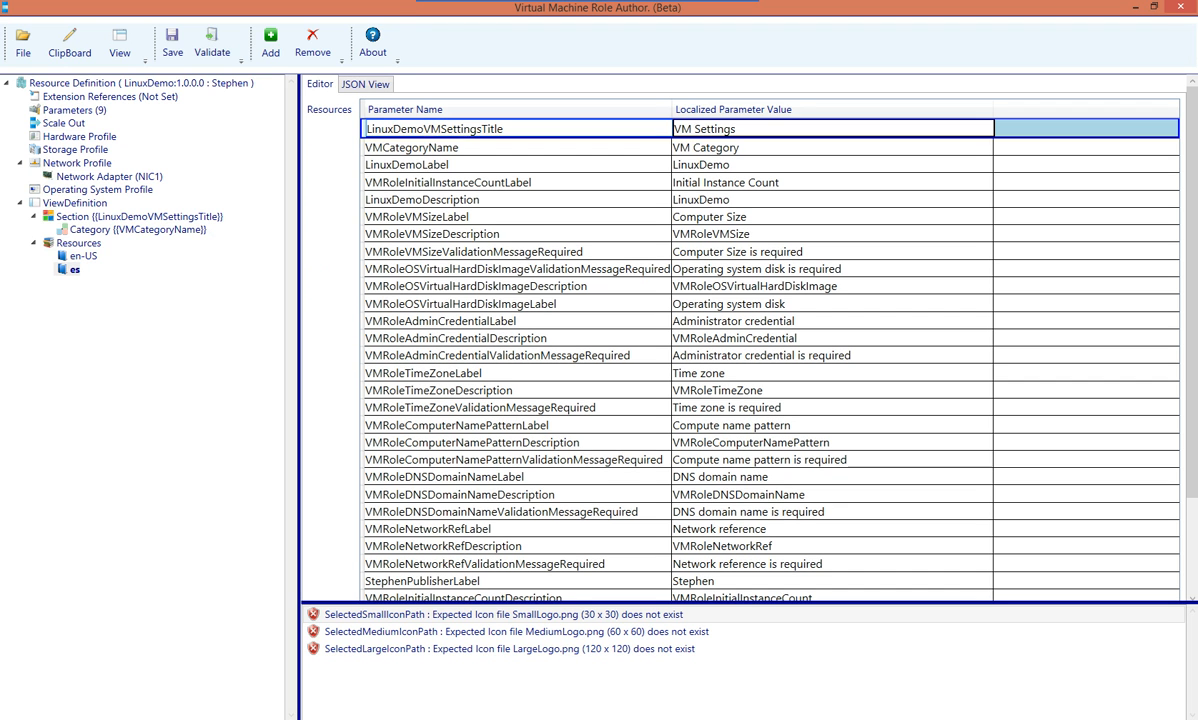
key(ctrl+a)
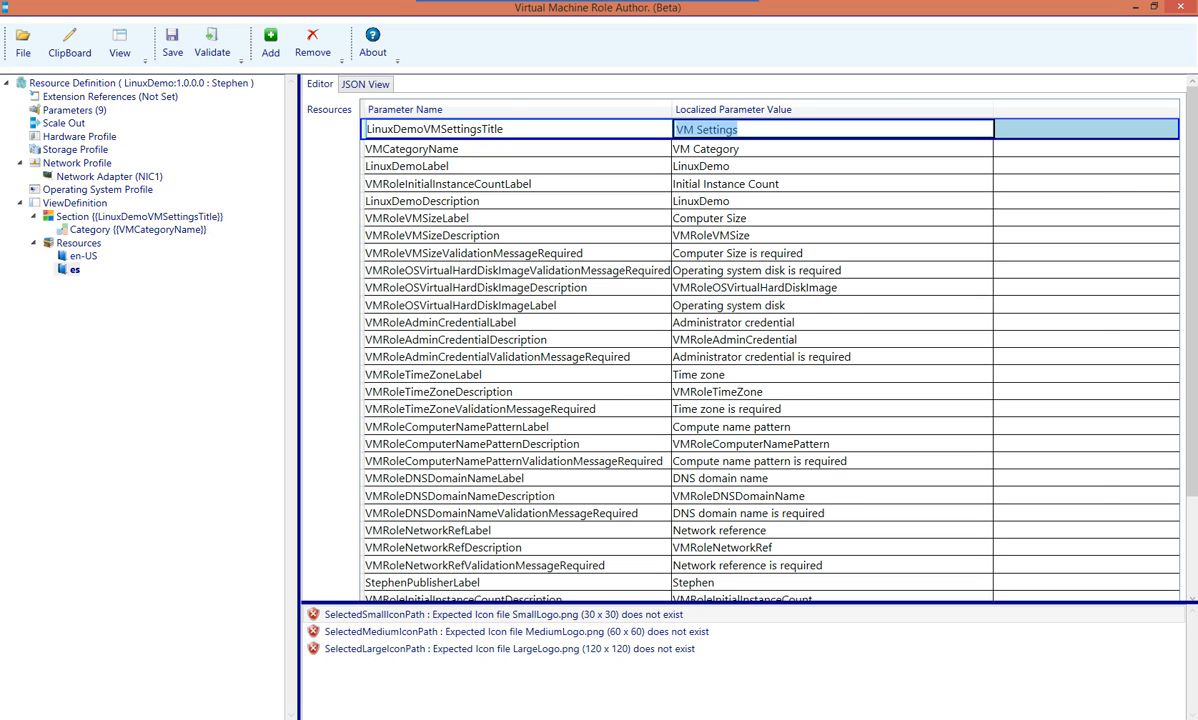
click(77, 203)
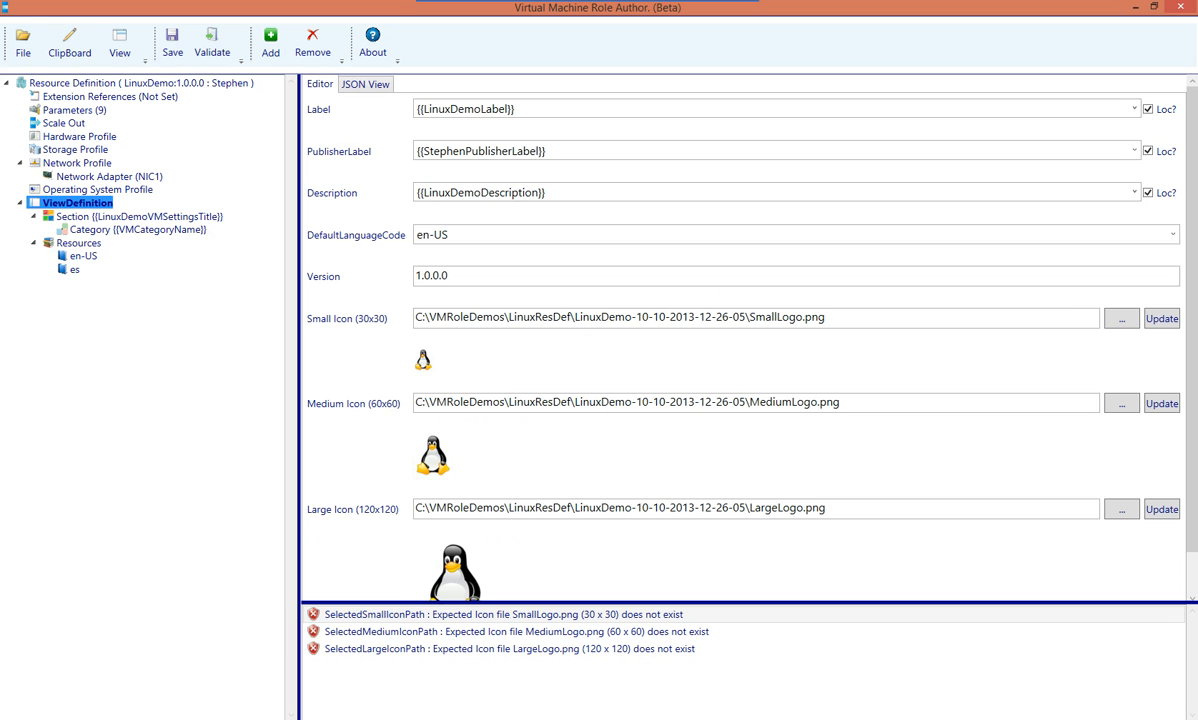
click(1173, 235)
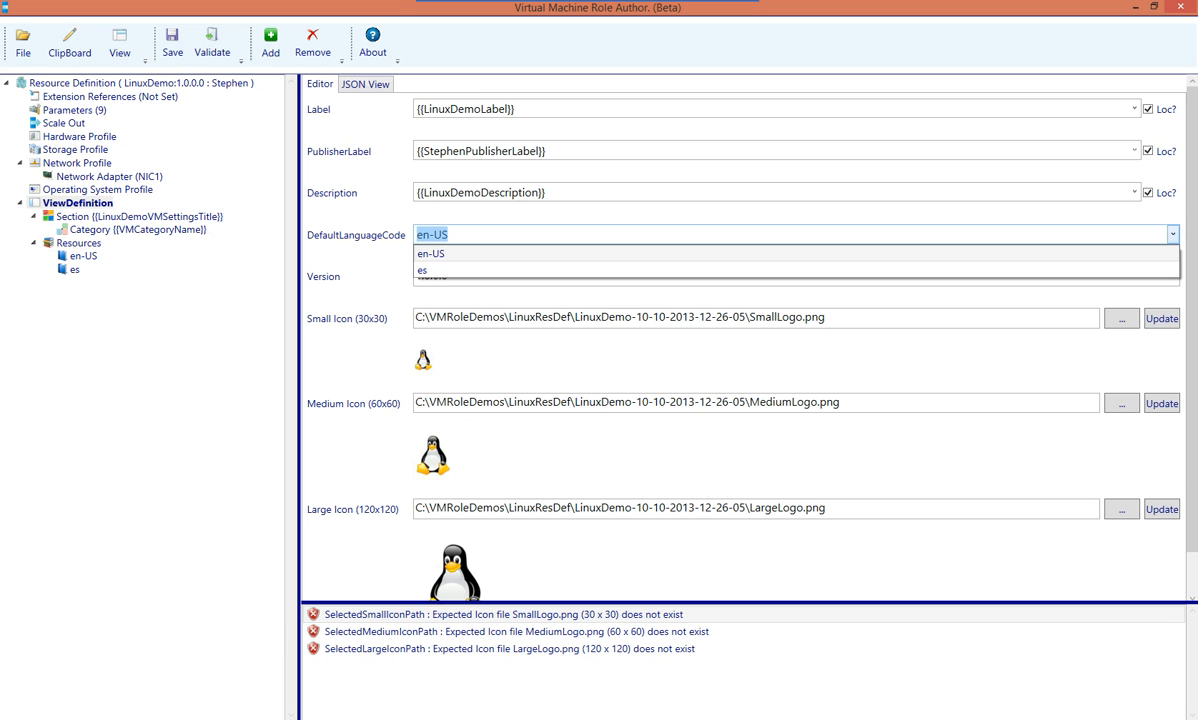
Keep en-US as the default language and remove the es language resource
click(1173, 235)
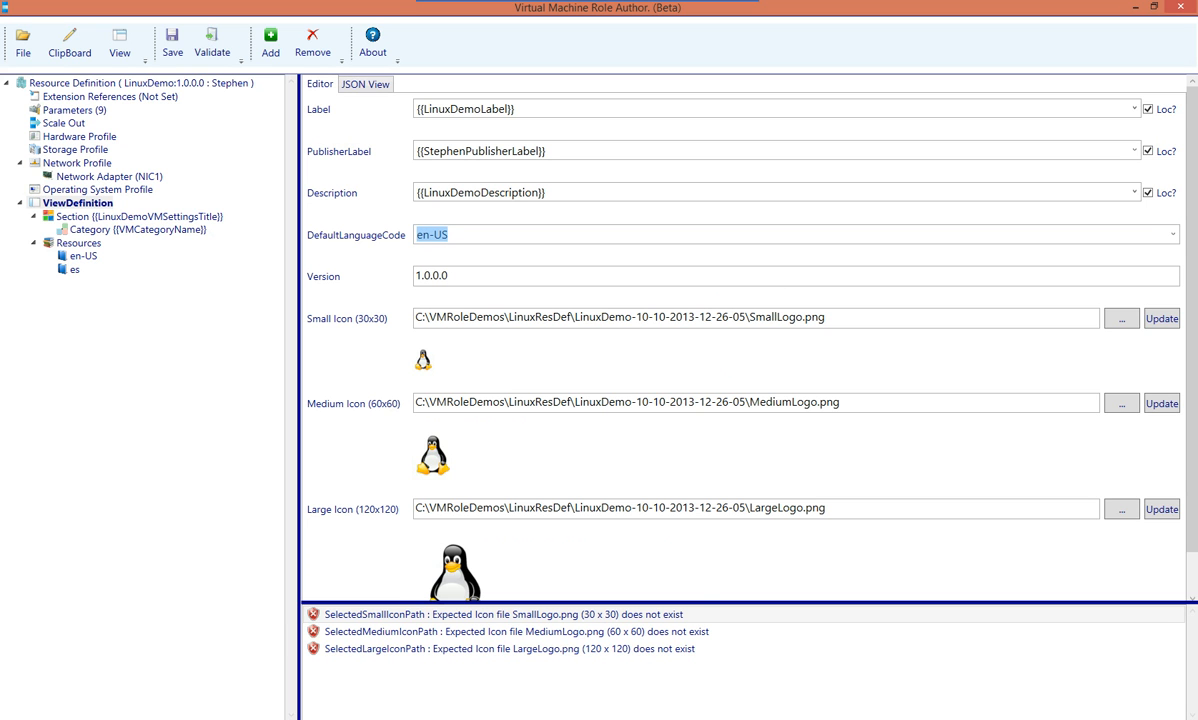
click(74, 269)
click(312, 44)
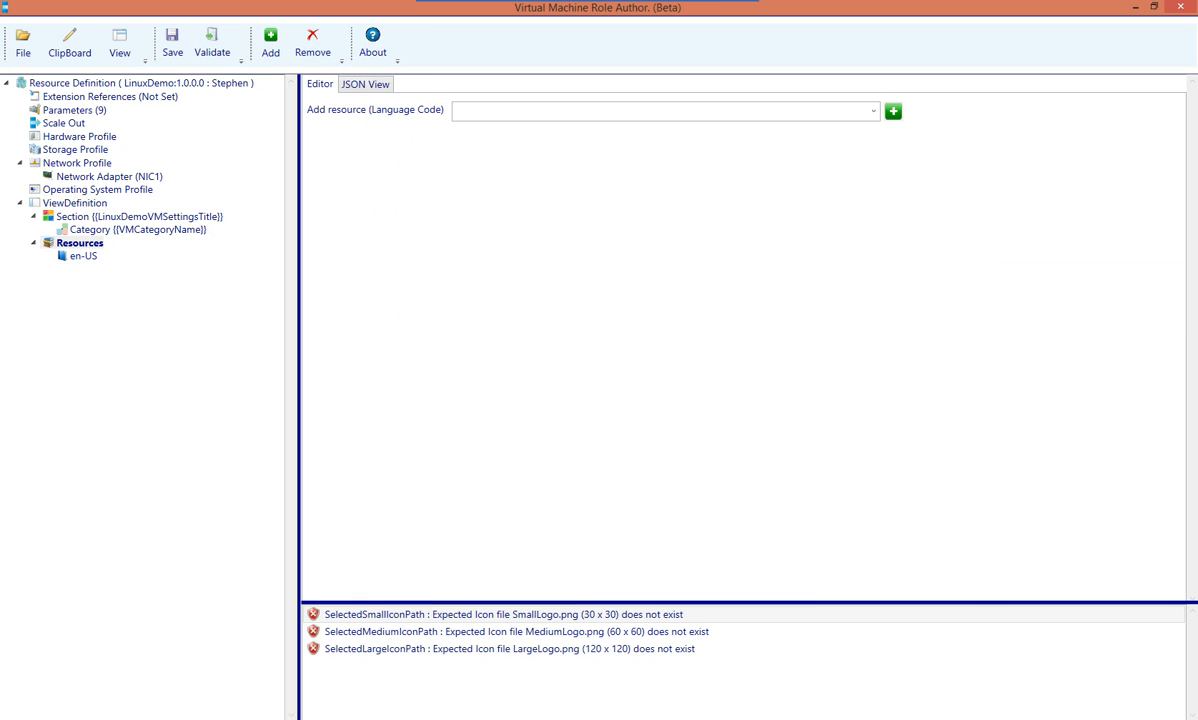
Confirm ViewDefinition's DefaultLanguageCode is en-US, then select the VM settings Section node
click(78, 203)
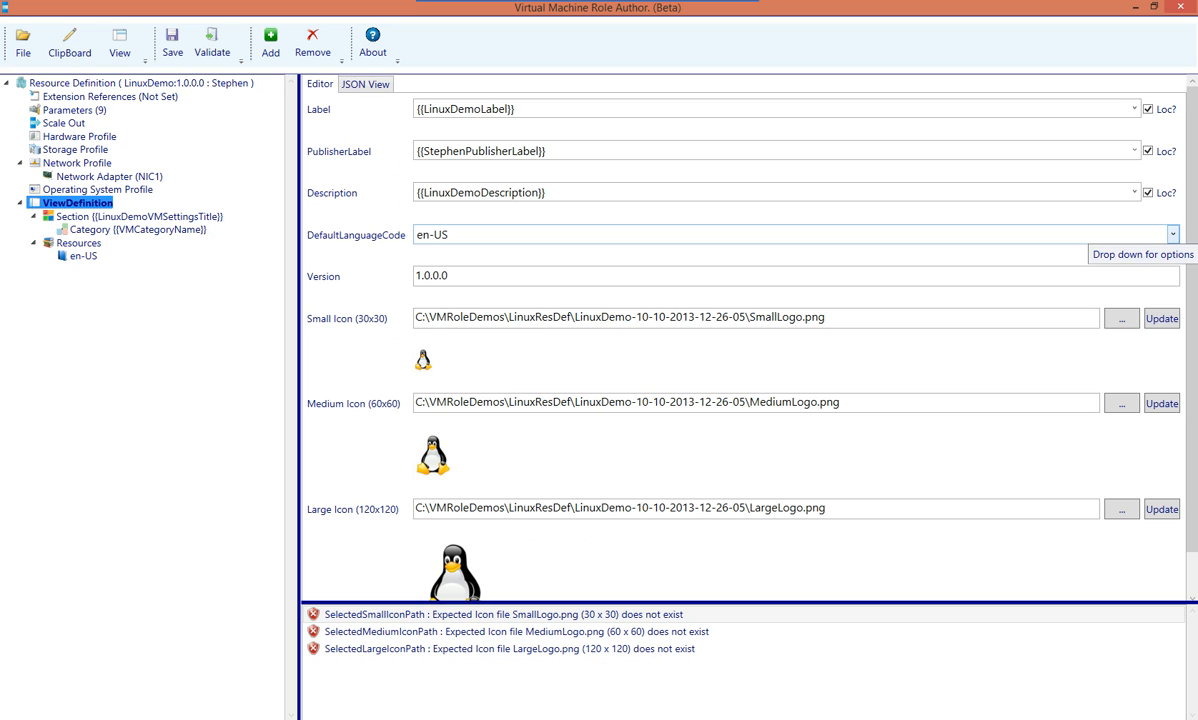
click(1172, 234)
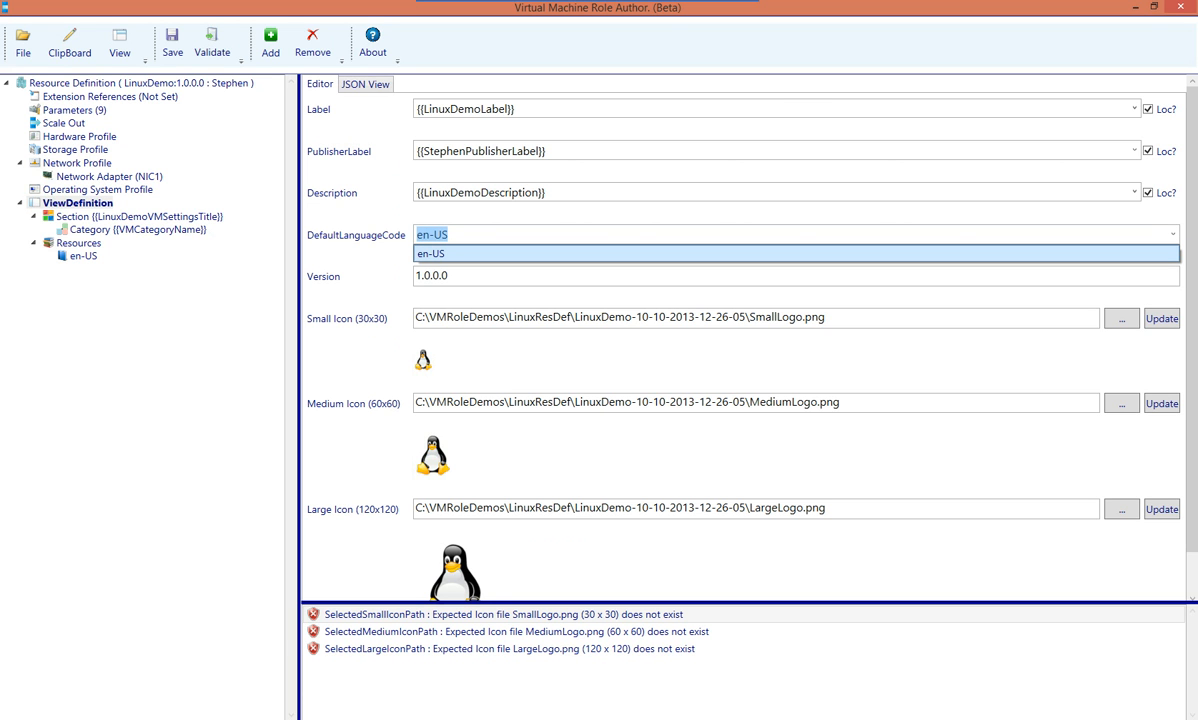
key(Escape)
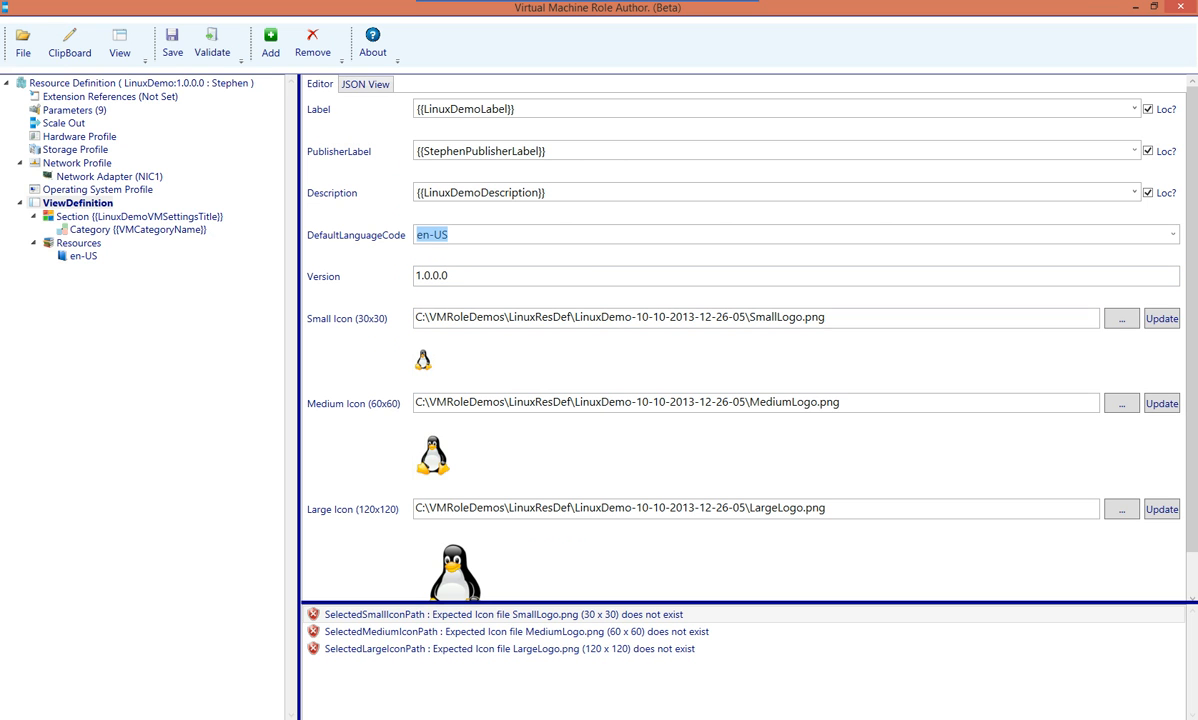
click(139, 217)
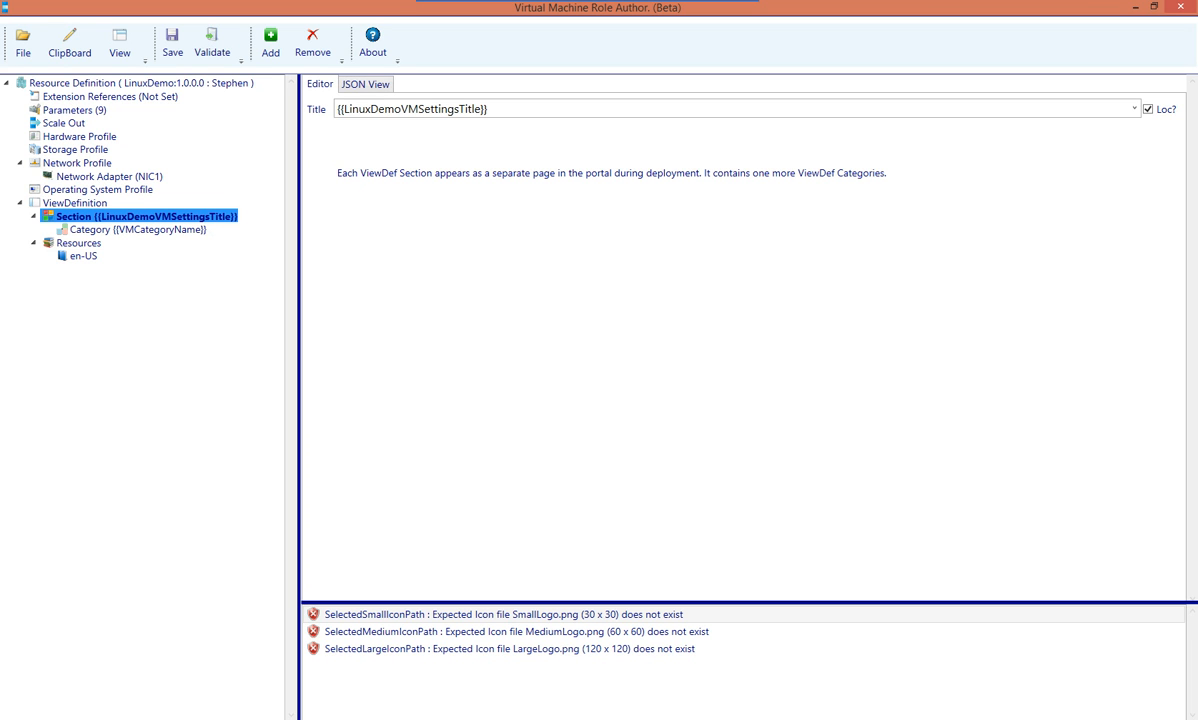
Inspect the existing {{VMCategoryName}} category, then bring up the section's Add menu
click(138, 230)
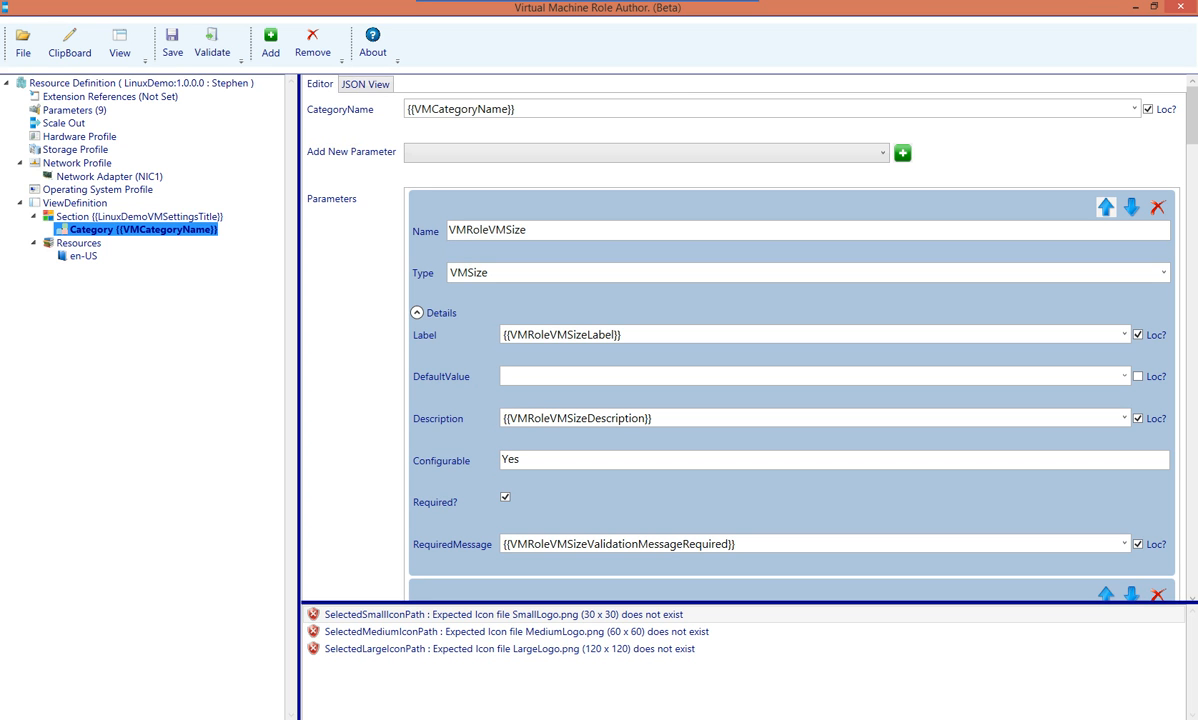
click(140, 217)
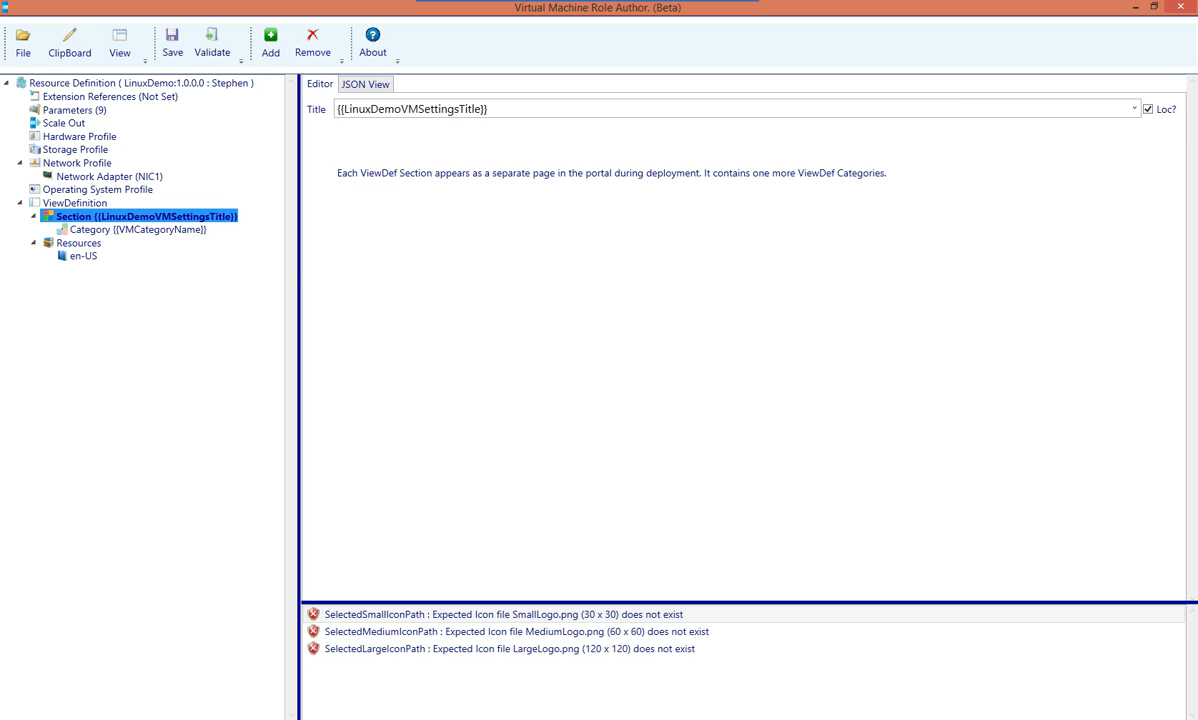
click(270, 45)
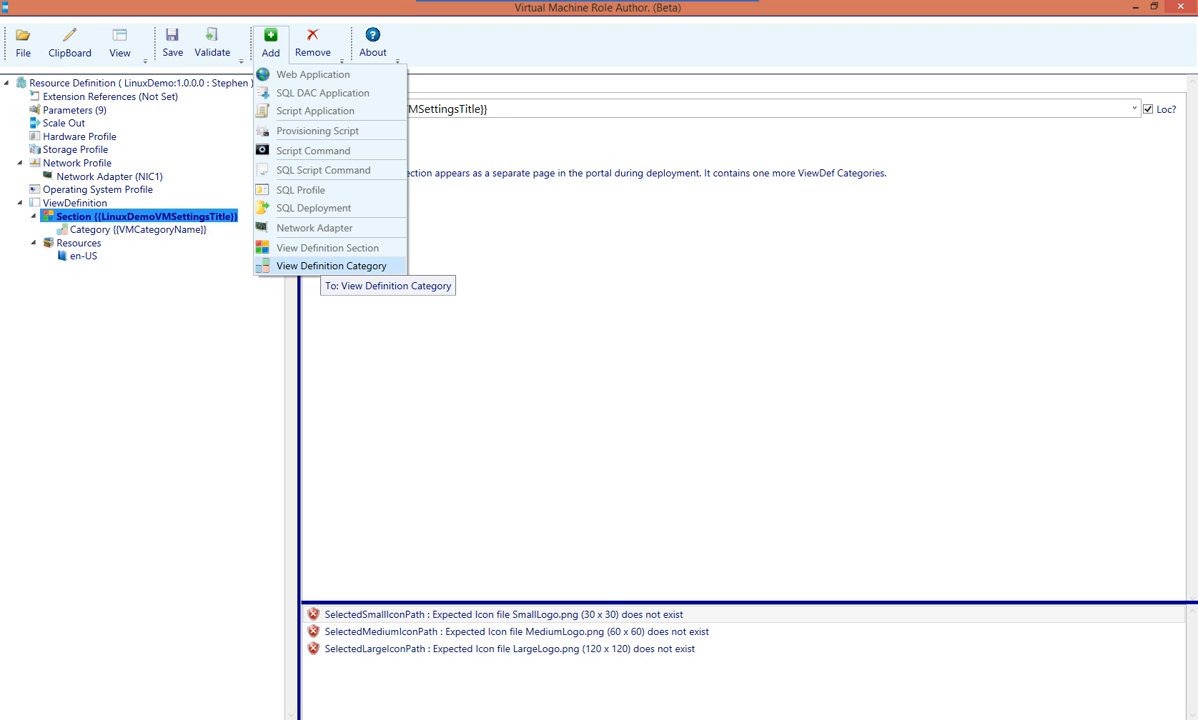
Add a View Definition Category to the section and rename it {{DNSSSHCategoryName}}
click(331, 266)
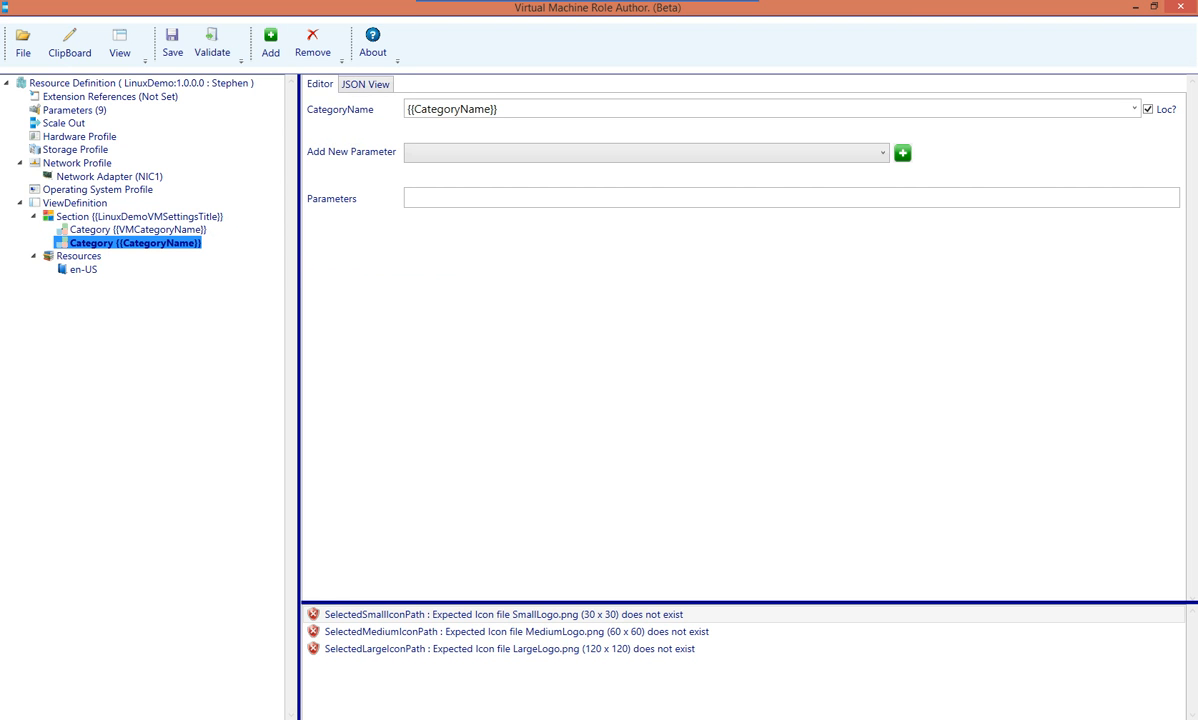
click(455, 109)
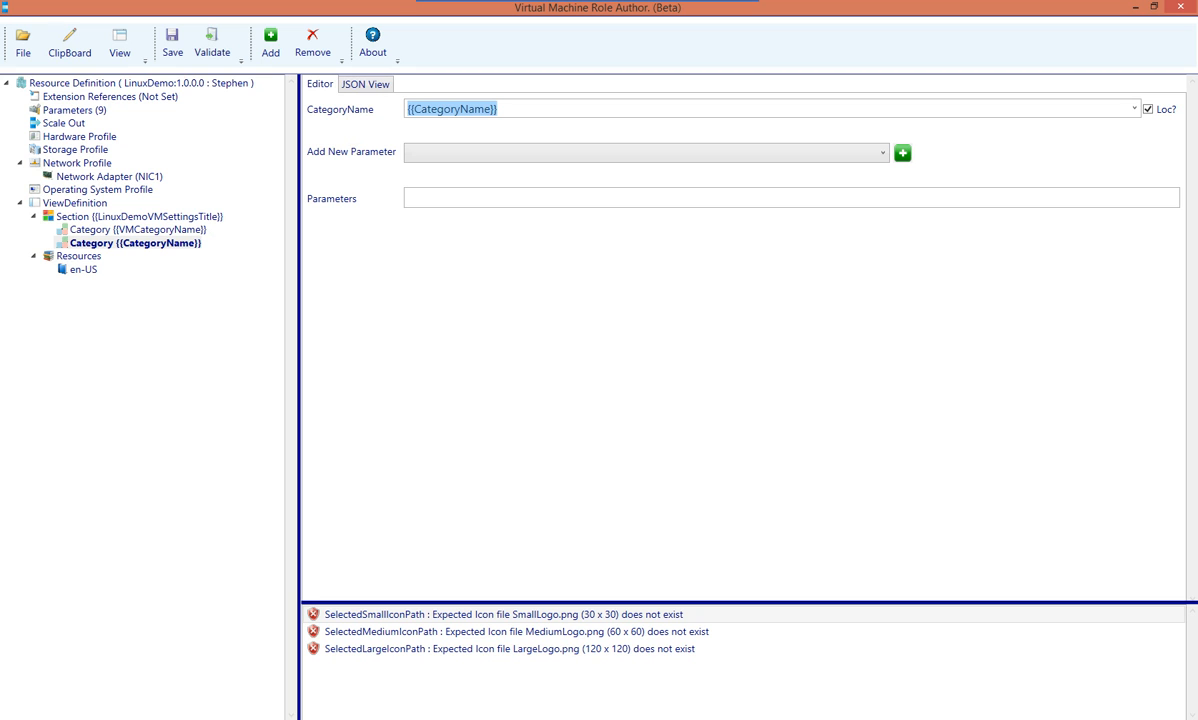
click(414, 109)
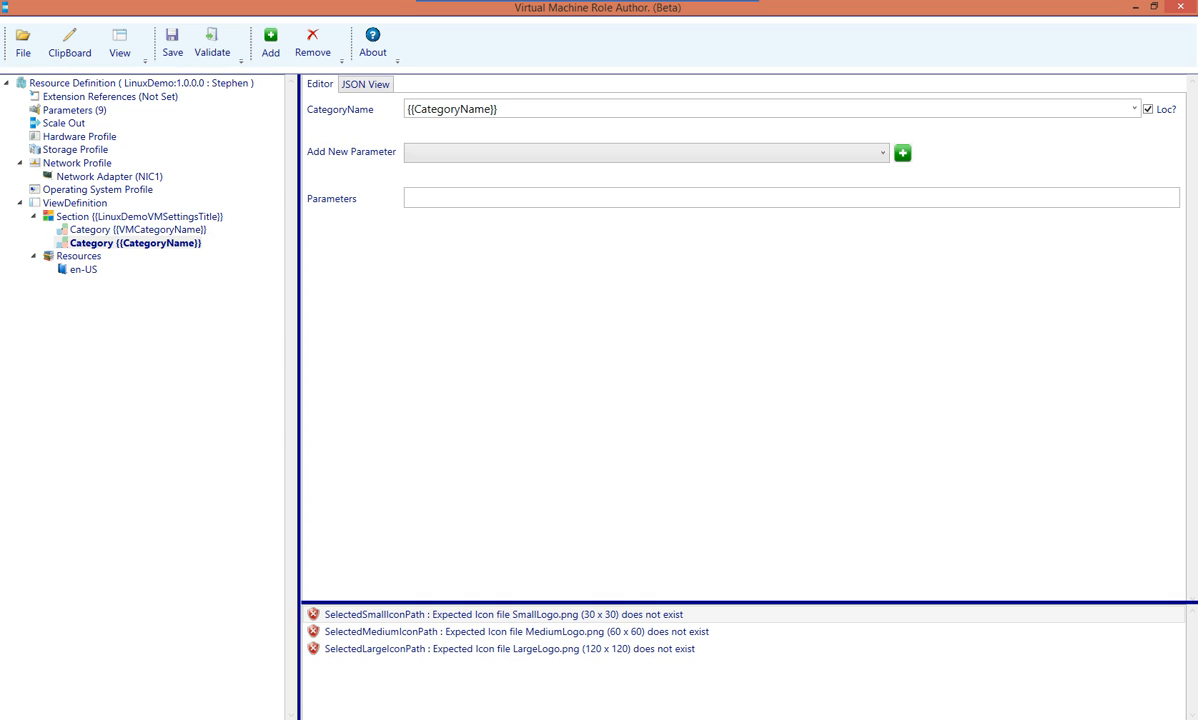
text(DNS)
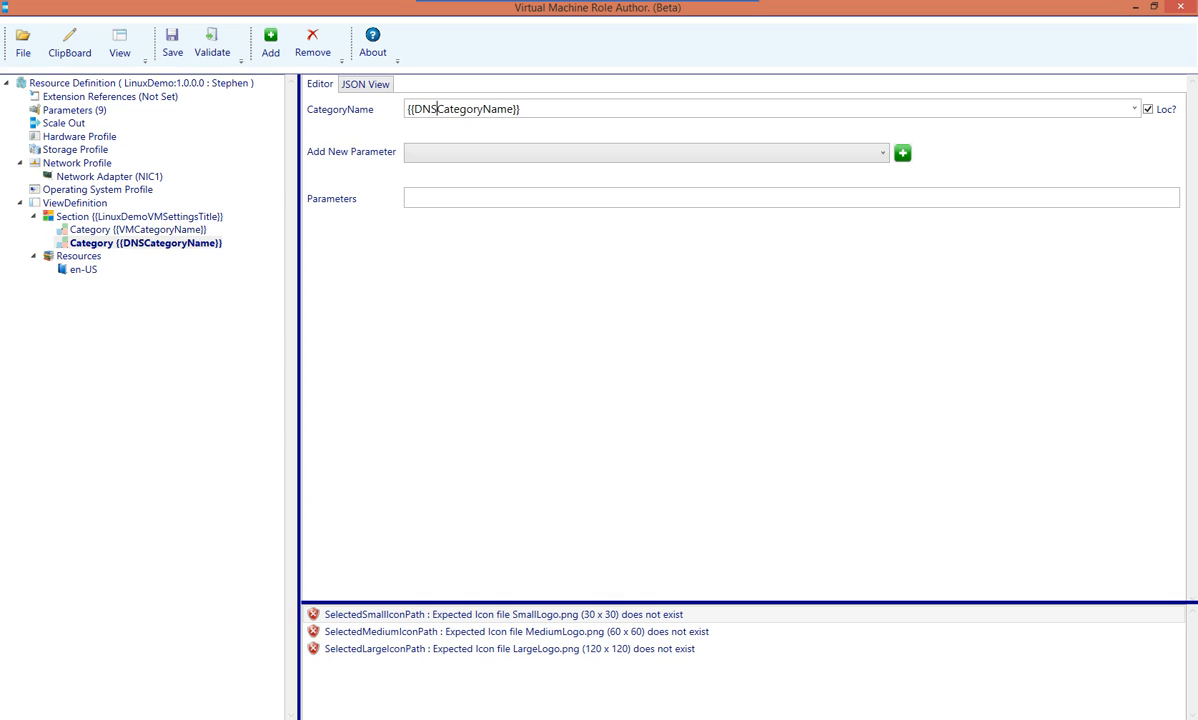
text(SSH)
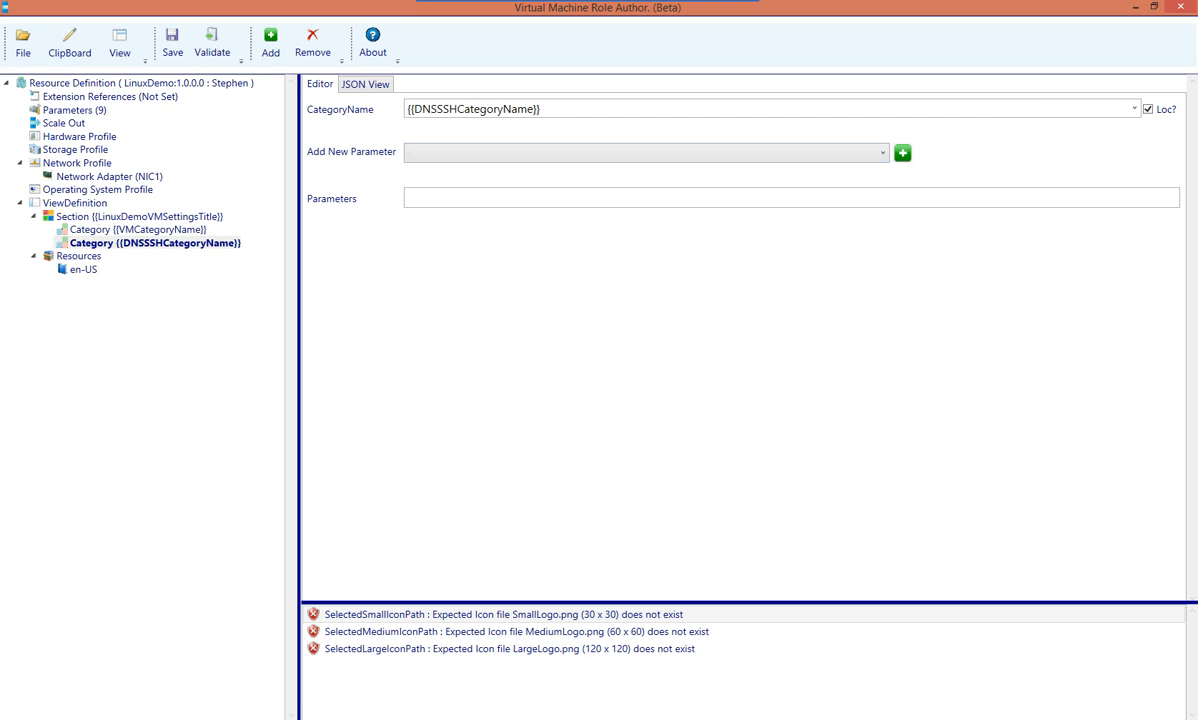
click(646, 153)
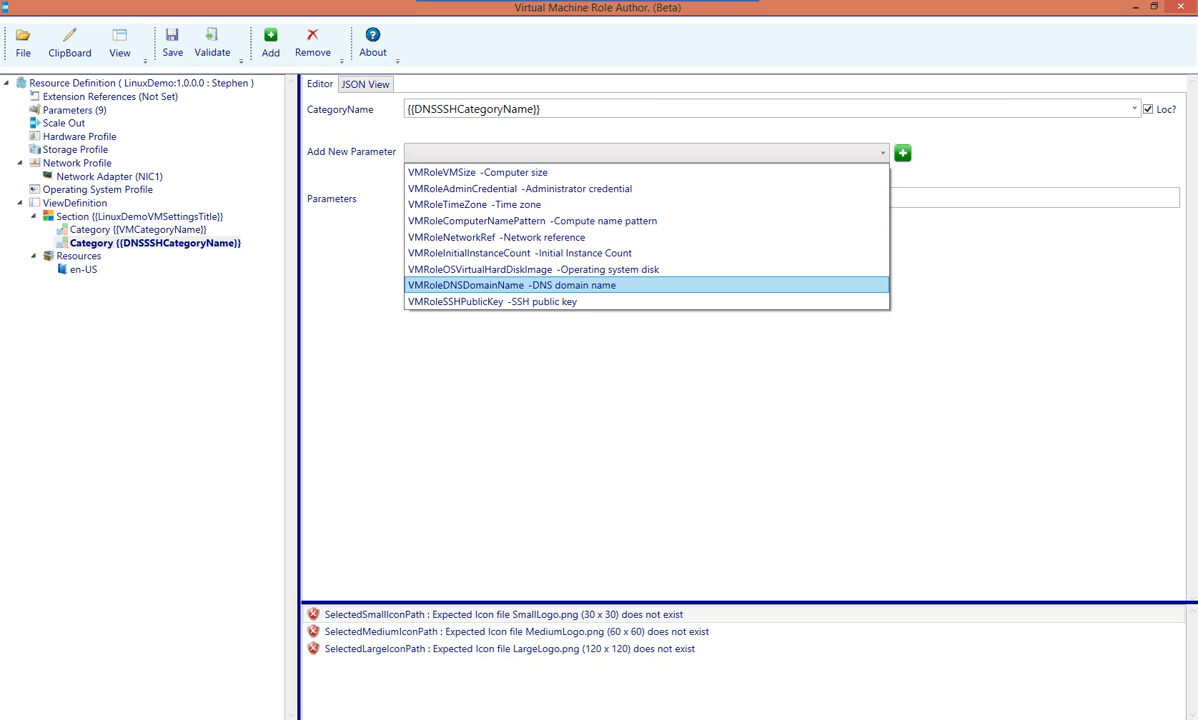
Add the VMRoleDNSDomainName and VMRoleSSHPublicKey parameters to the DNSSSH category
click(515, 285)
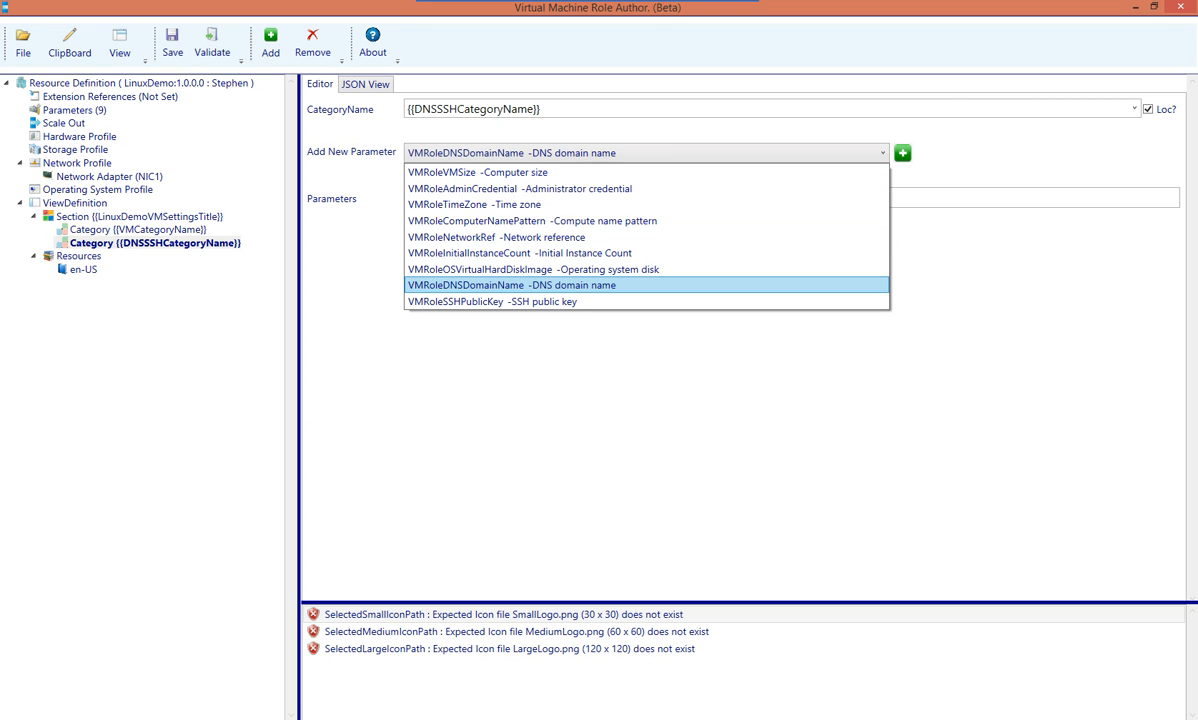
click(902, 153)
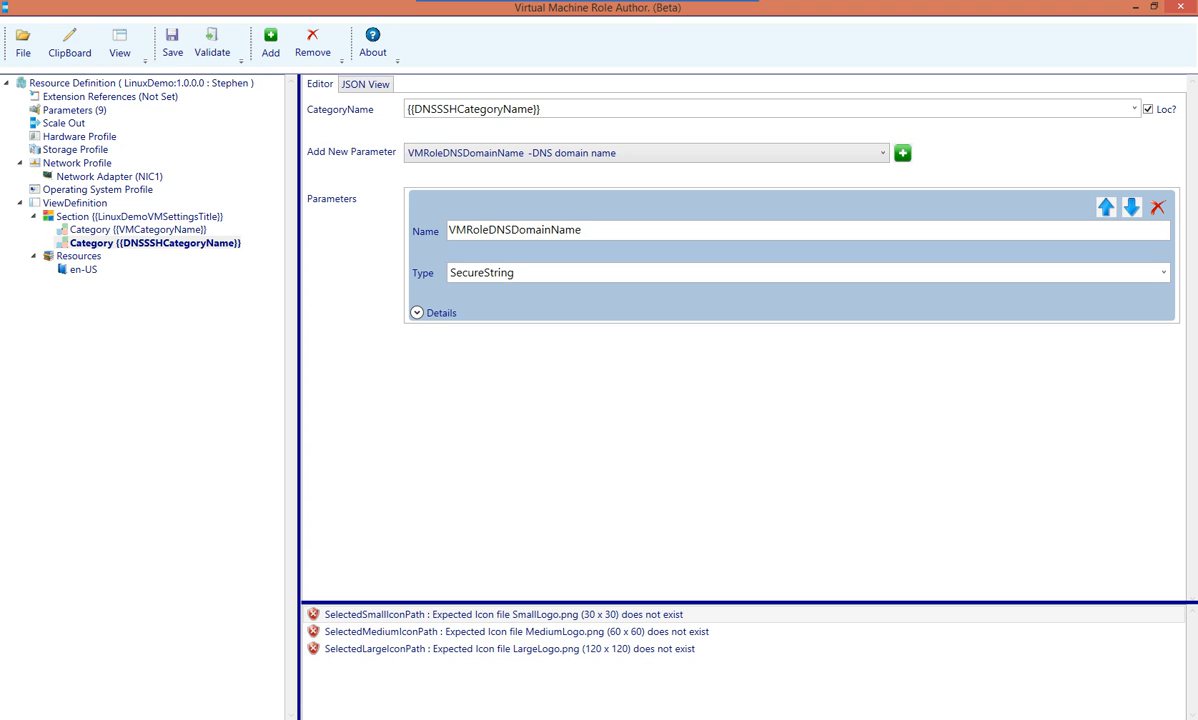
click(880, 153)
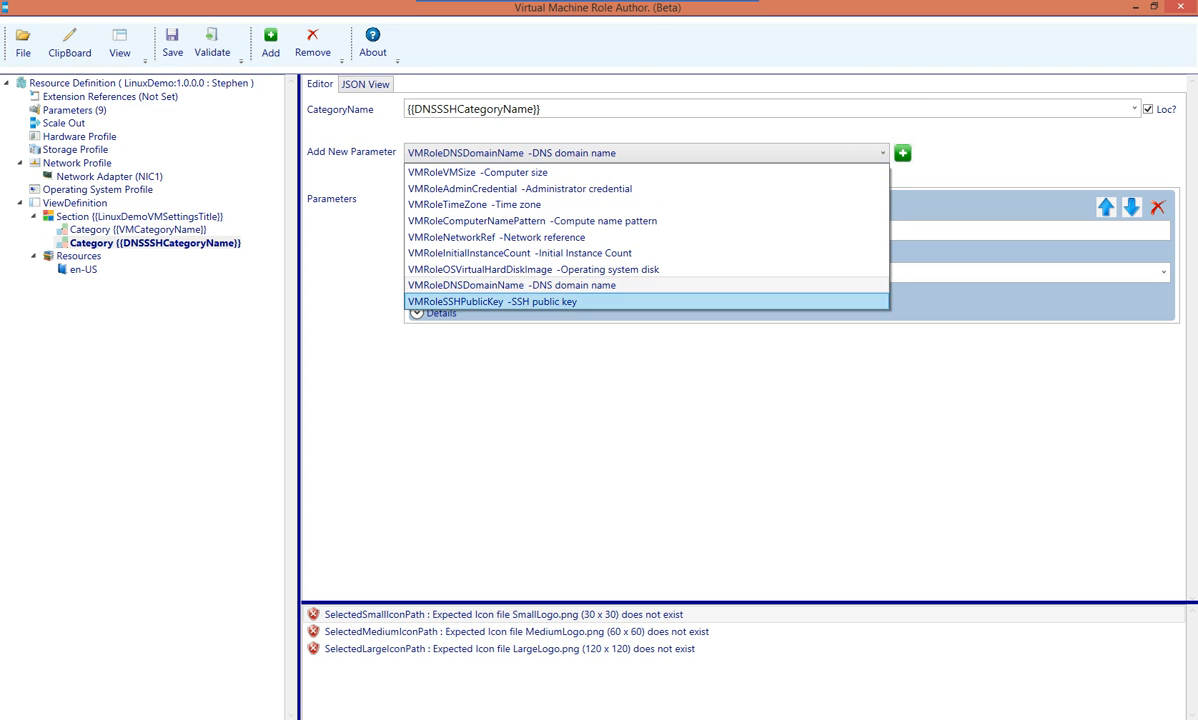
click(560, 301)
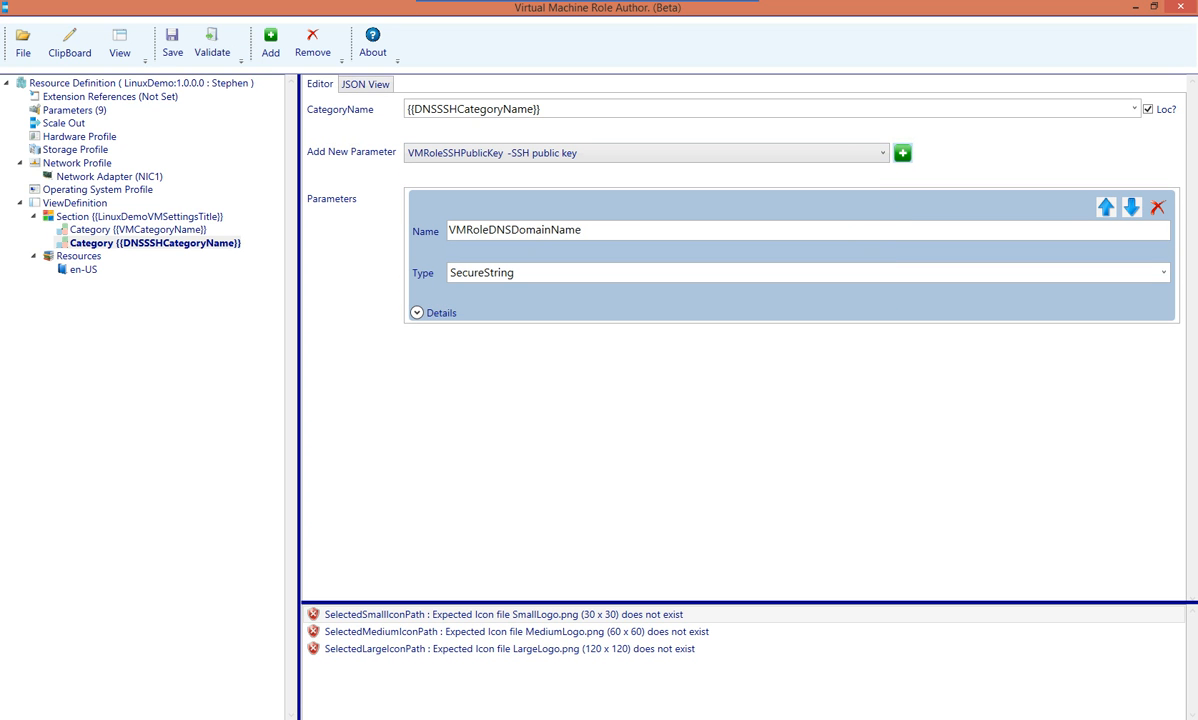
click(902, 153)
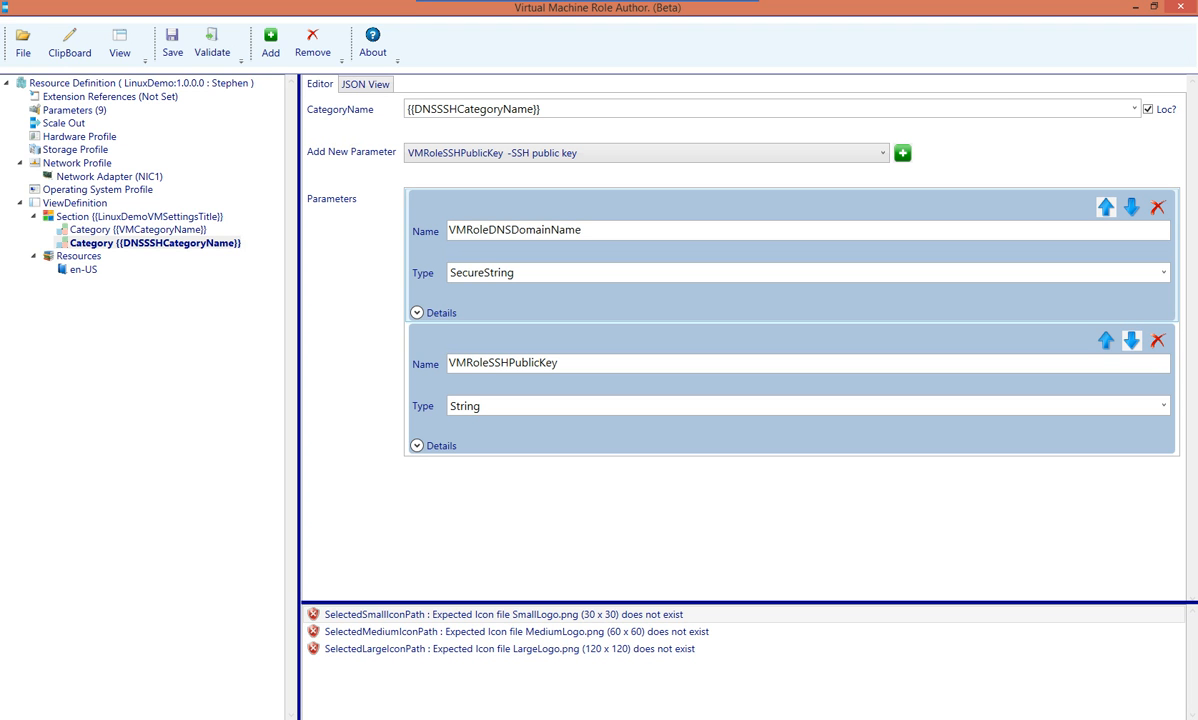
Set VMRoleDNSDomainName's type to String and expand its details
click(1163, 272)
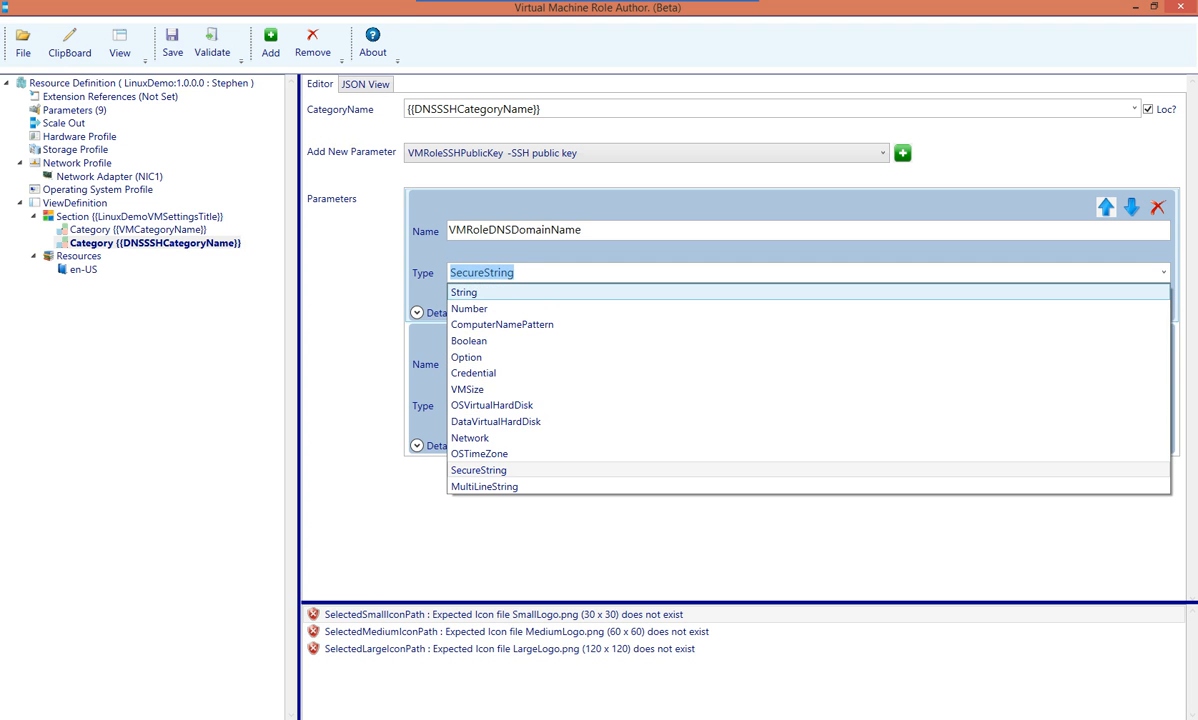
click(464, 292)
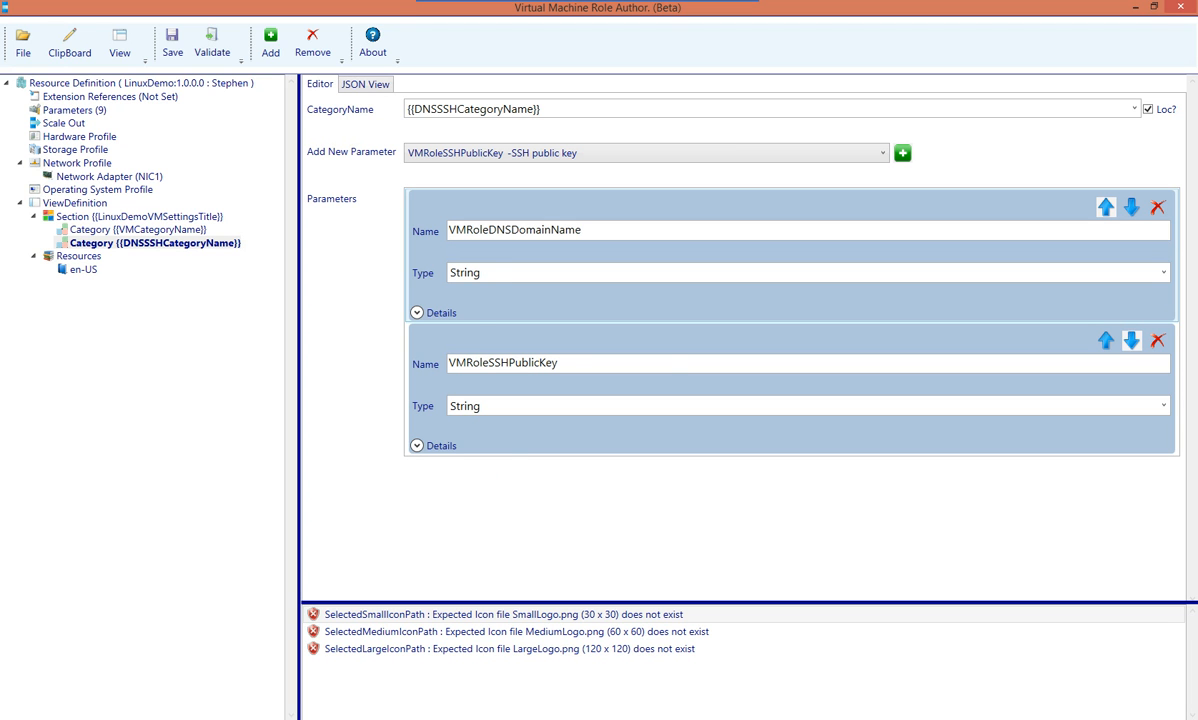
click(417, 312)
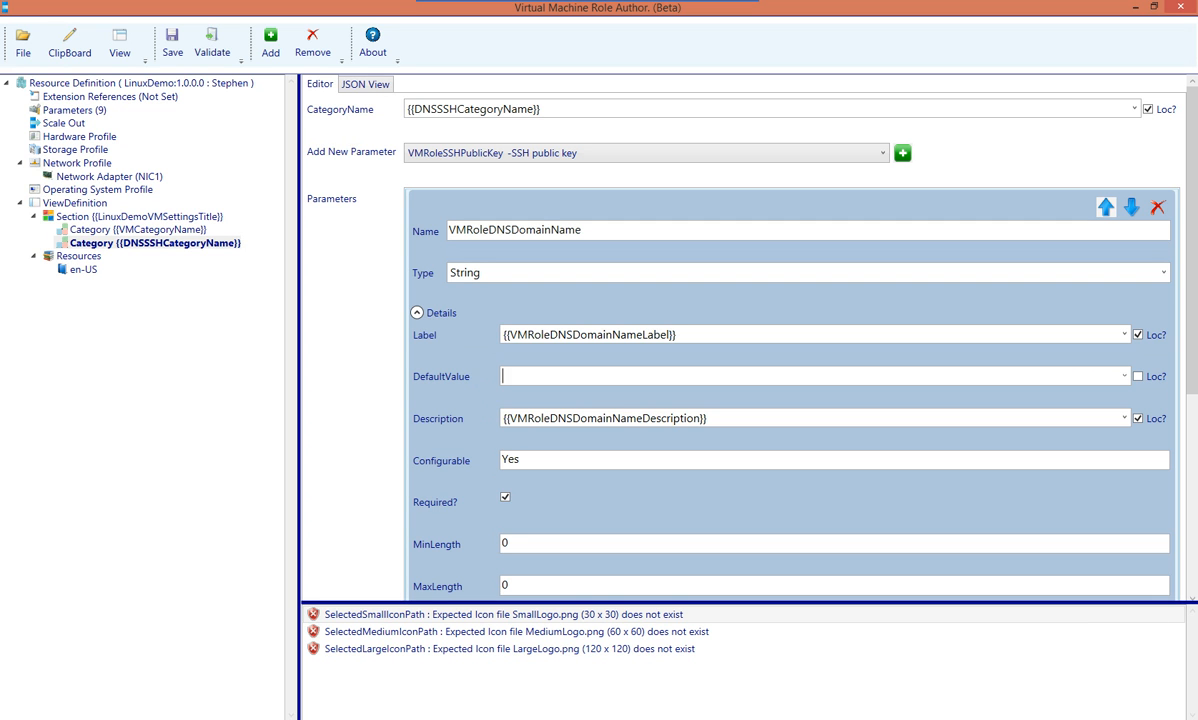
Review VMRoleDNSDomainName's details, leaving Configurable as Yes and DefaultValue empty
double_click(517, 460)
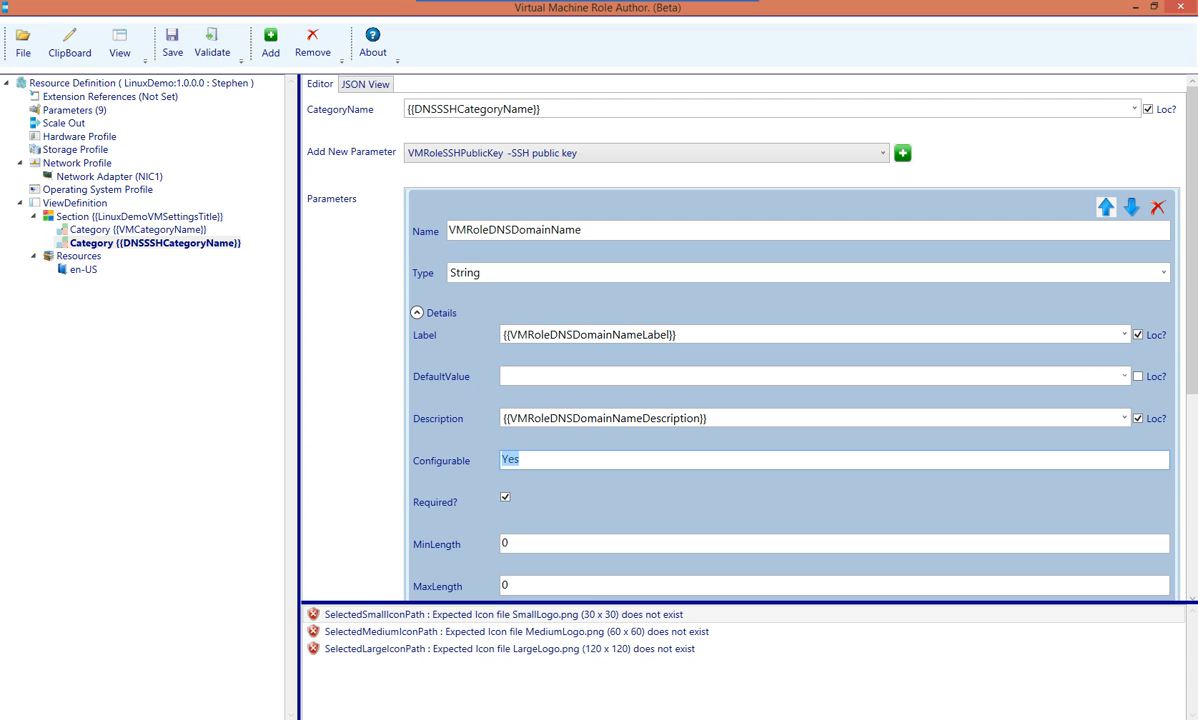
click(519, 460)
click(512, 376)
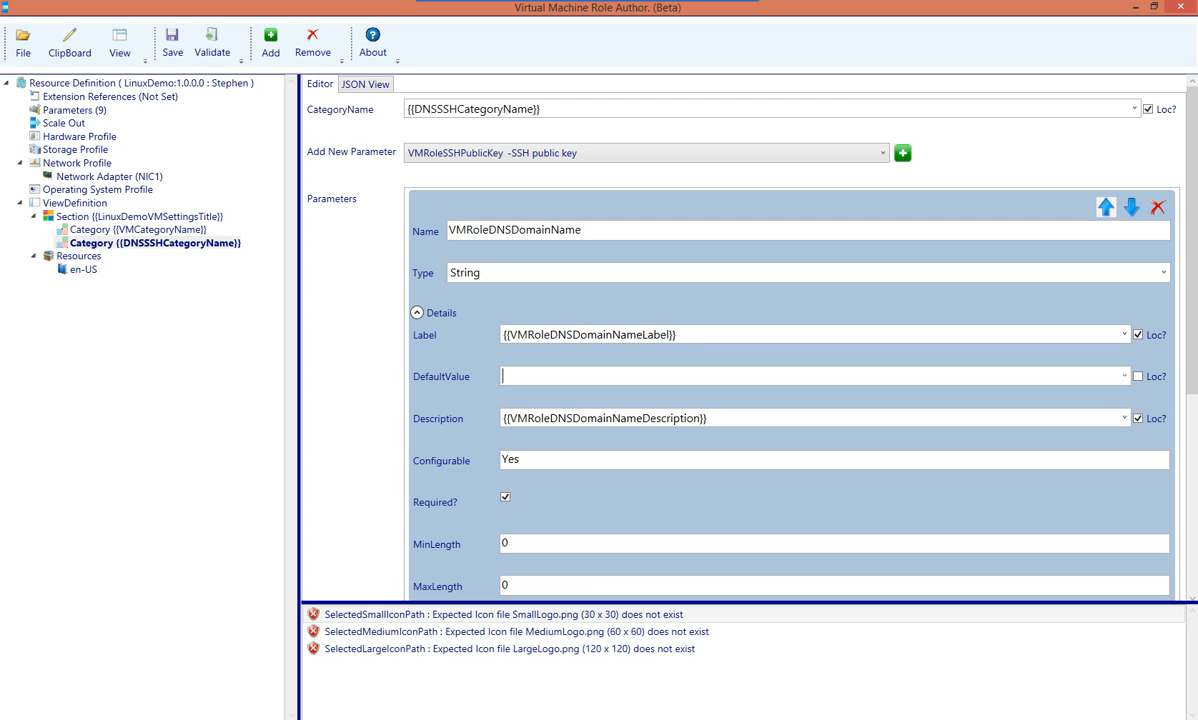
scroll(790, 400, down, 6)
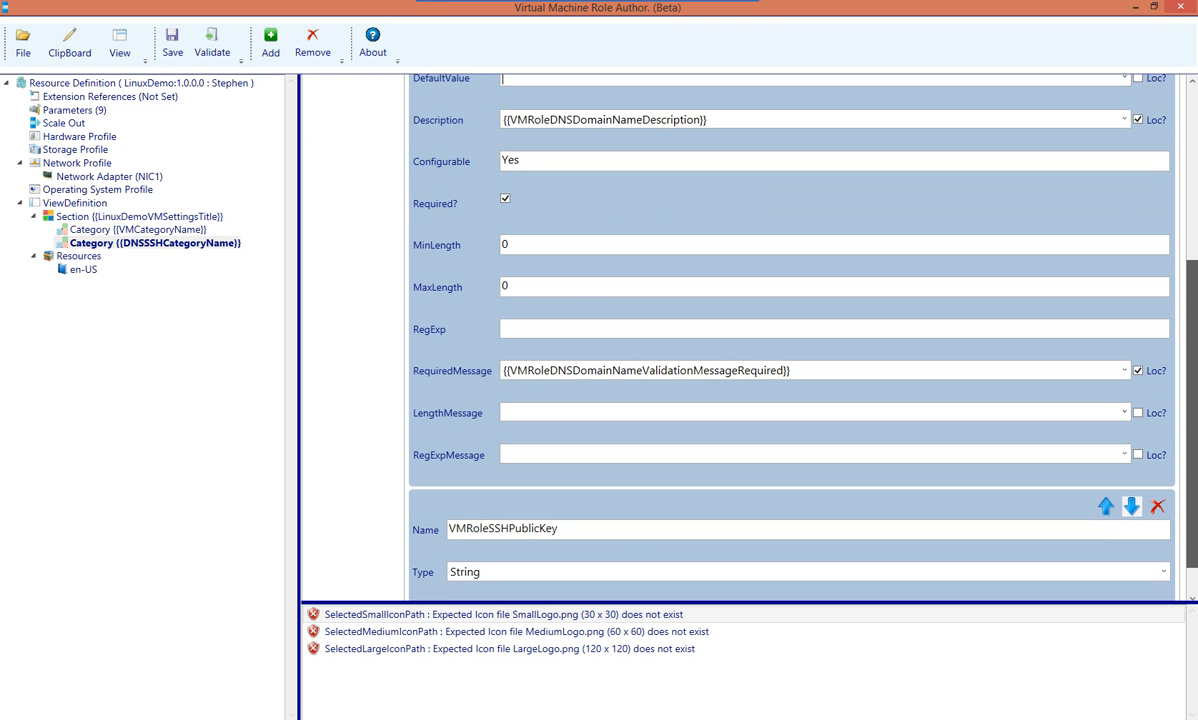
scroll(790, 340, down, 2)
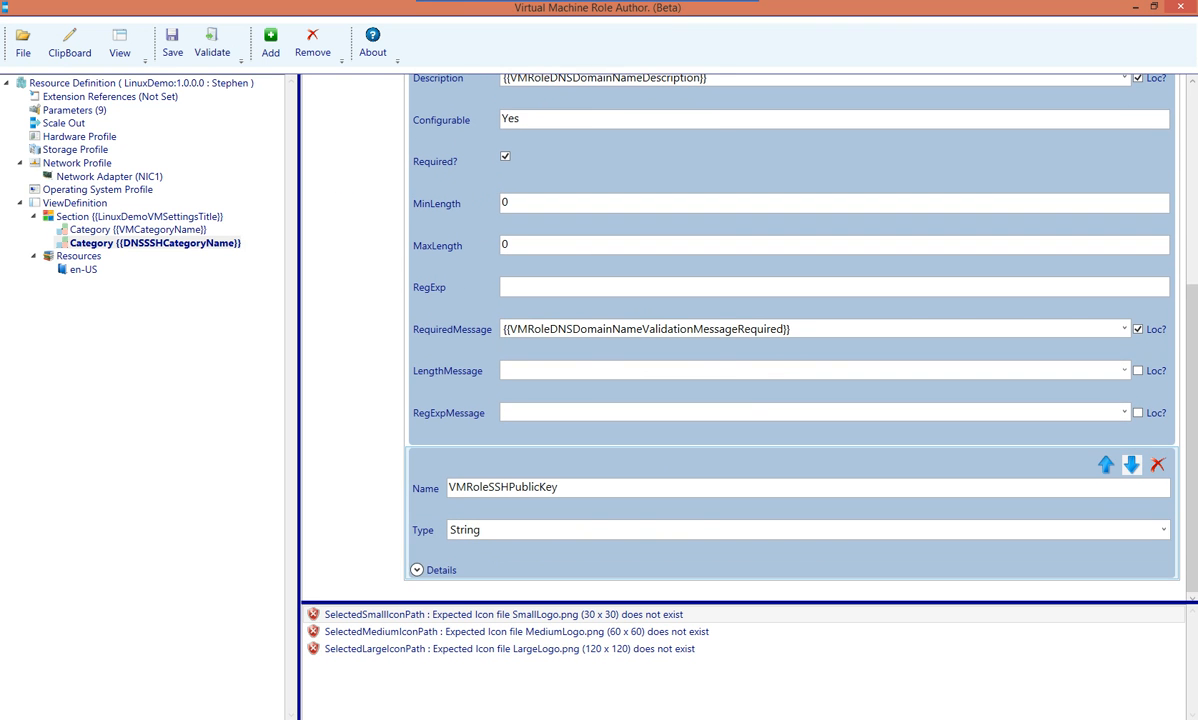
Review VMRoleSSHPublicKey's details unchanged, then show the {{VMCategoryName}} category's parameters
click(417, 569)
scroll(417, 569, down, 4)
scroll(790, 340, down, 1)
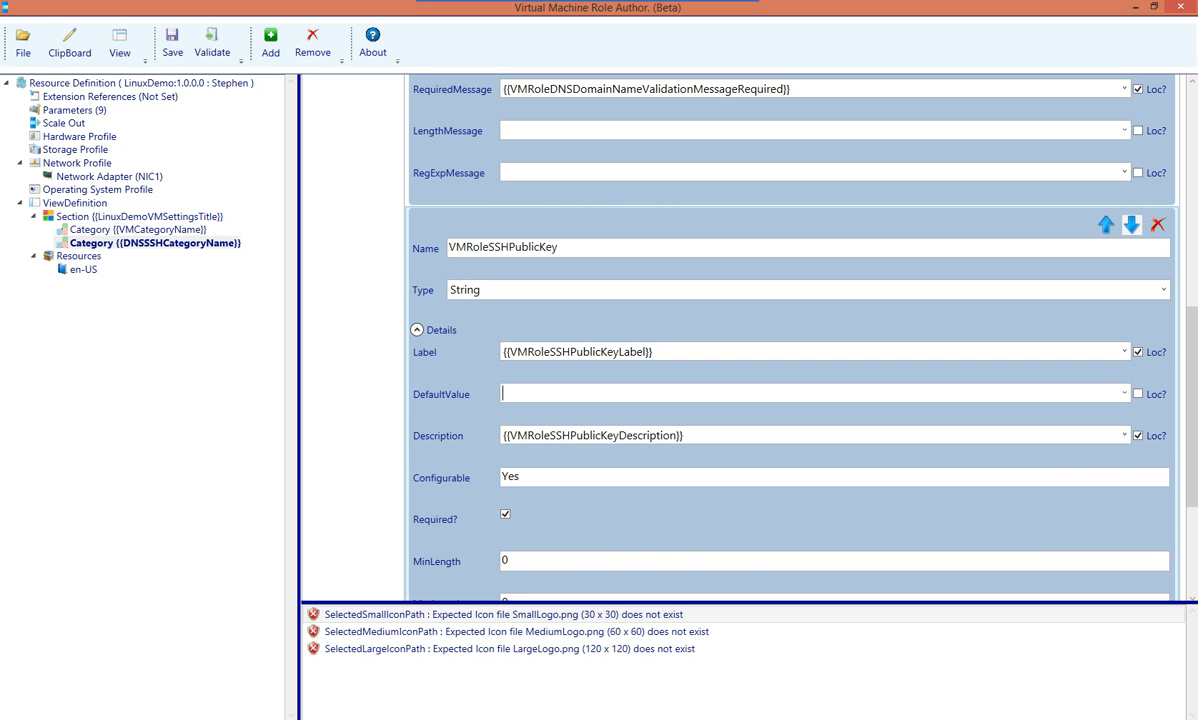
double_click(510, 477)
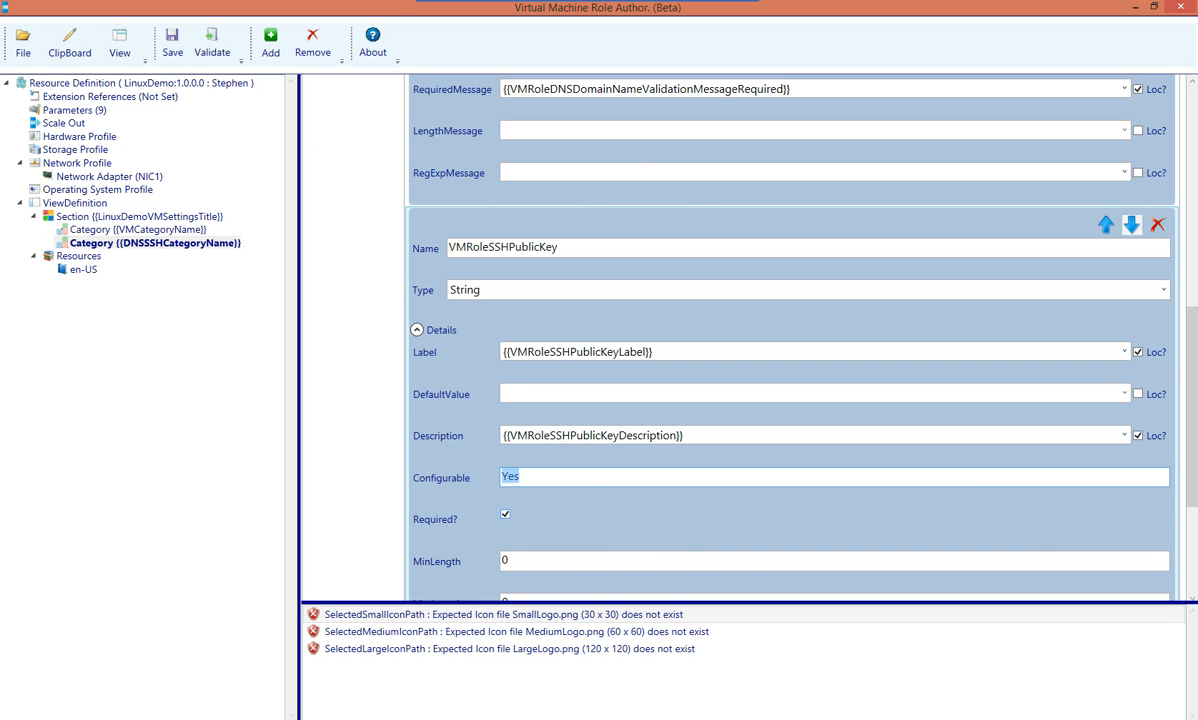
key(Tab)
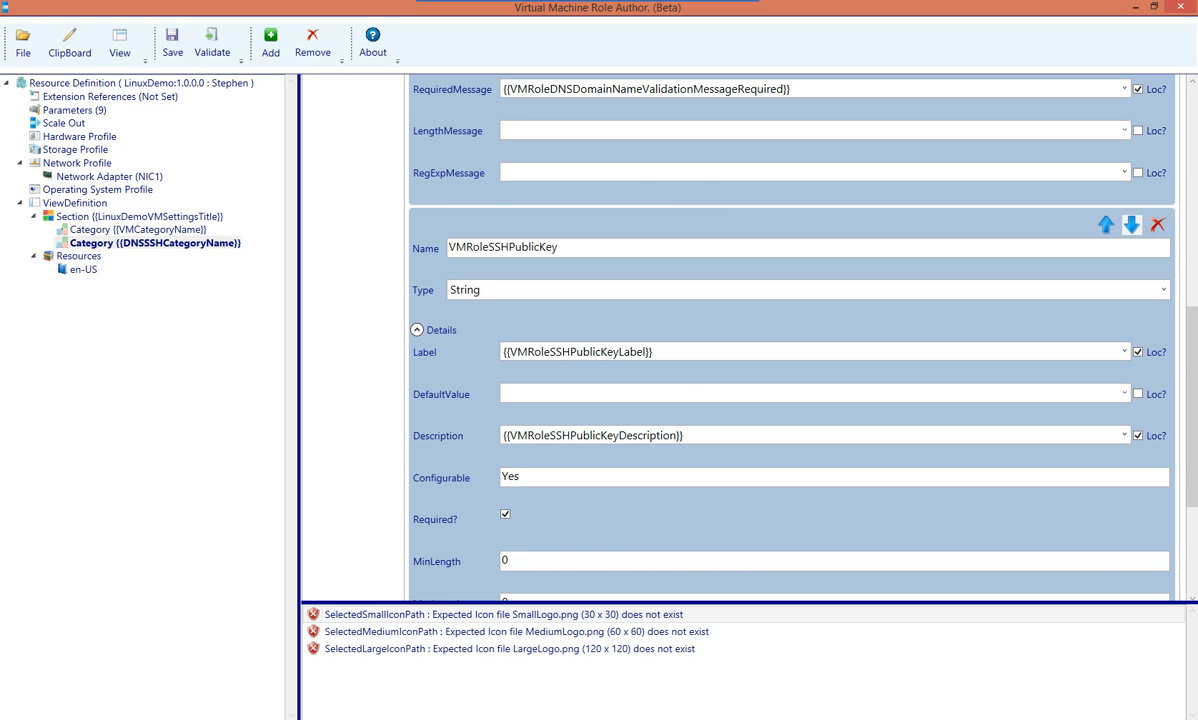
scroll(790, 340, down, 3)
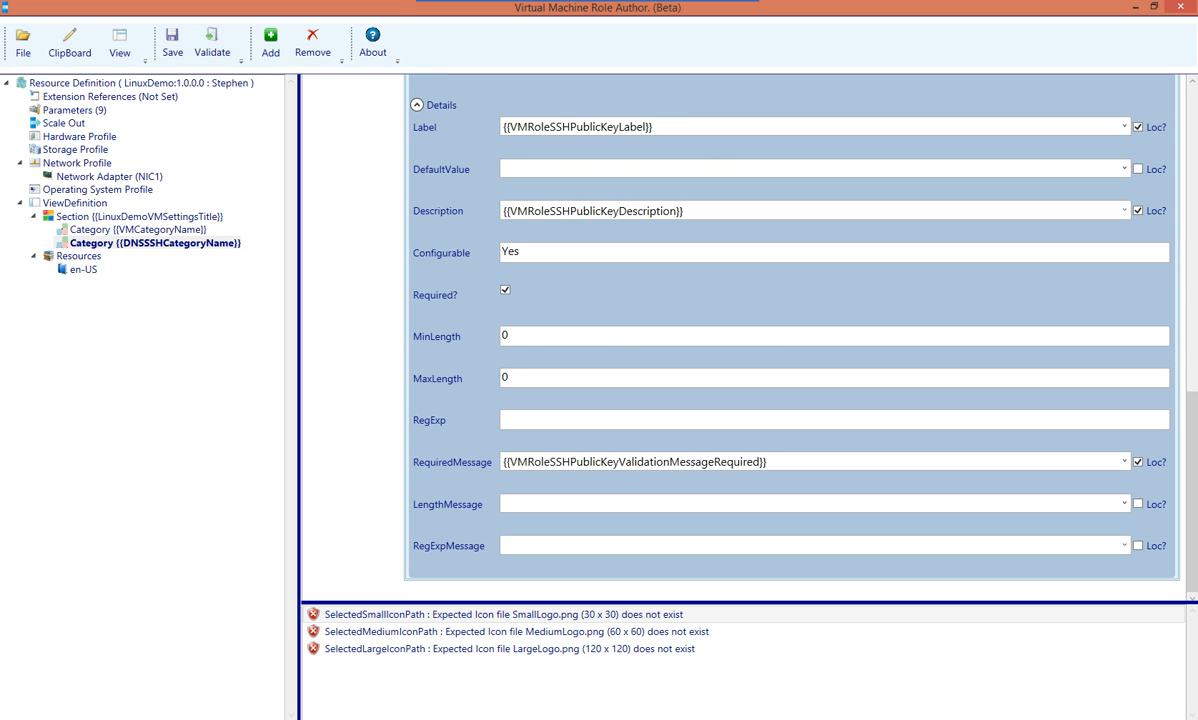
click(503, 545)
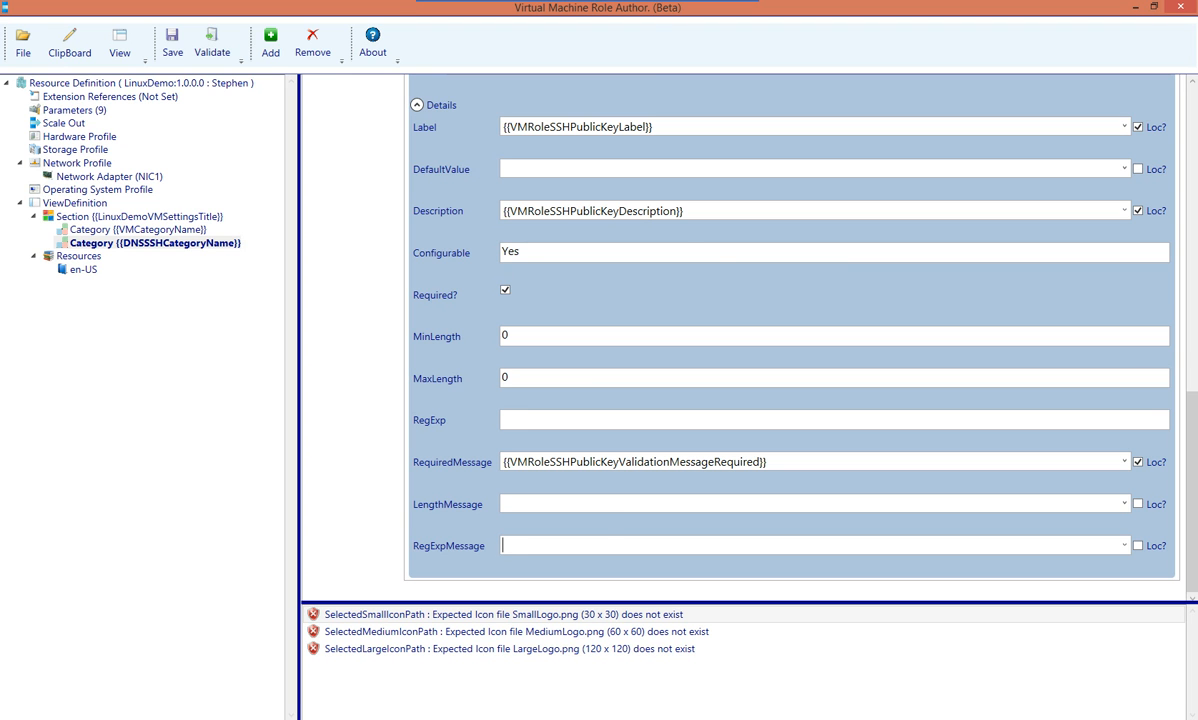
click(138, 230)
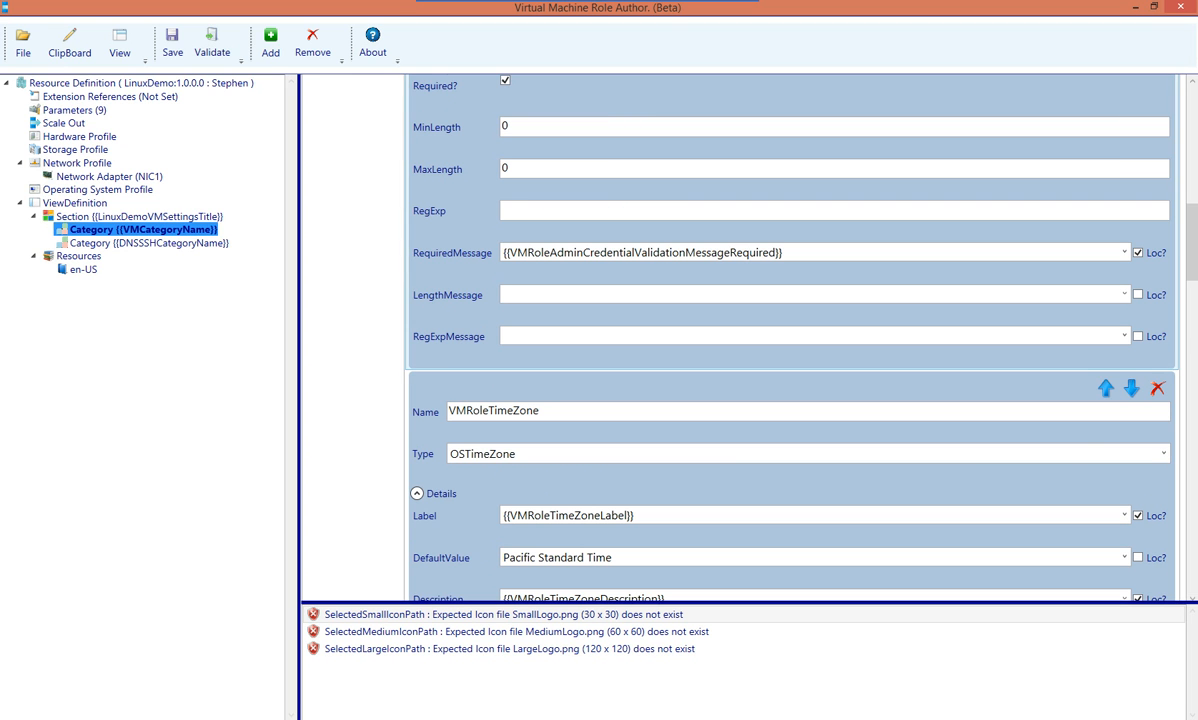
Make the VMRoleTimeZone parameter required
drag(1192, 242, 1192, 122)
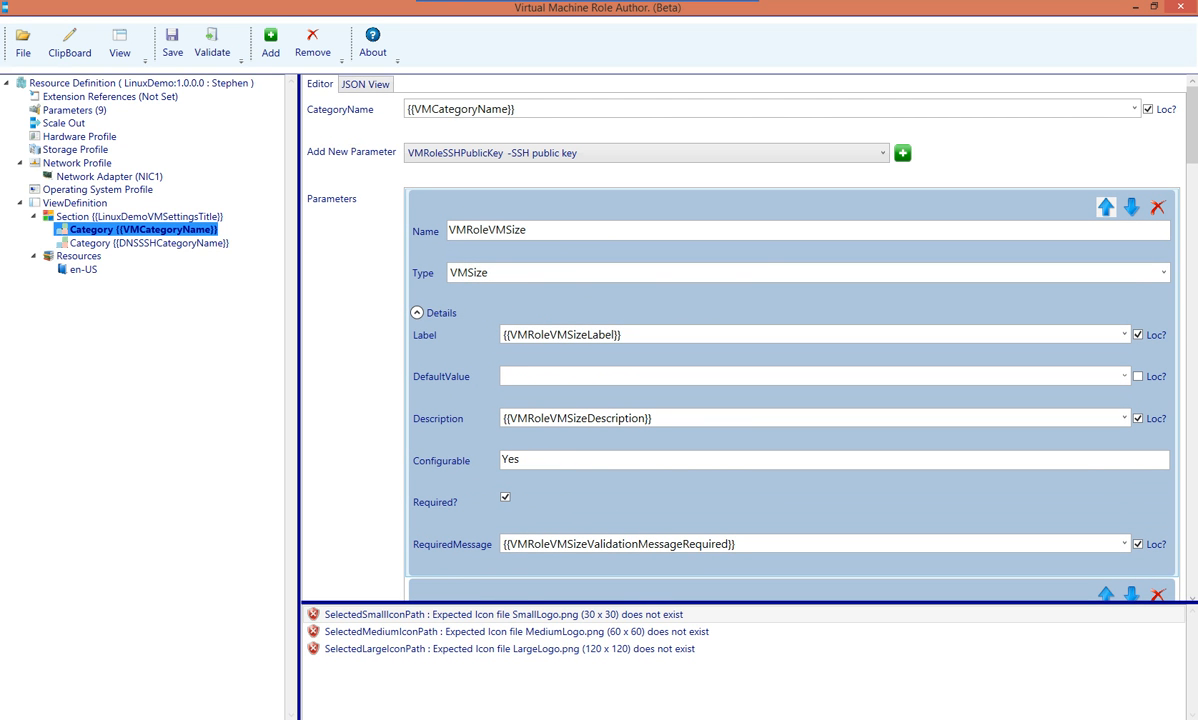
drag(1192, 124, 1192, 196)
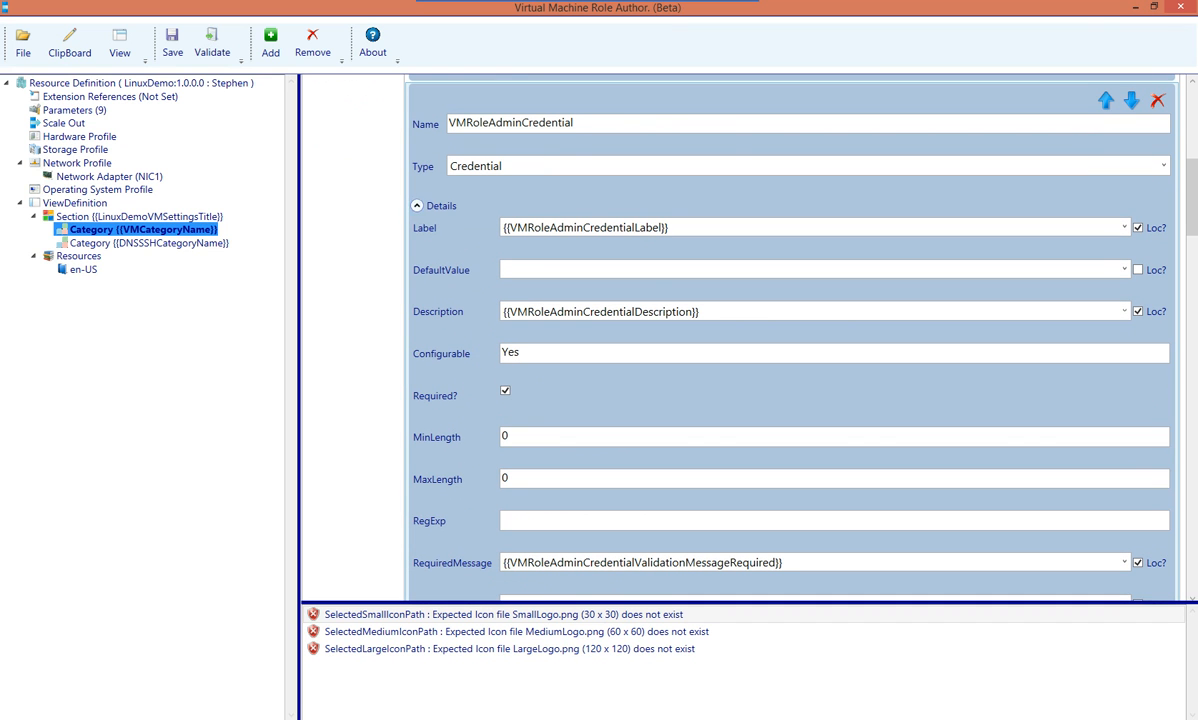
drag(1192, 196, 1192, 279)
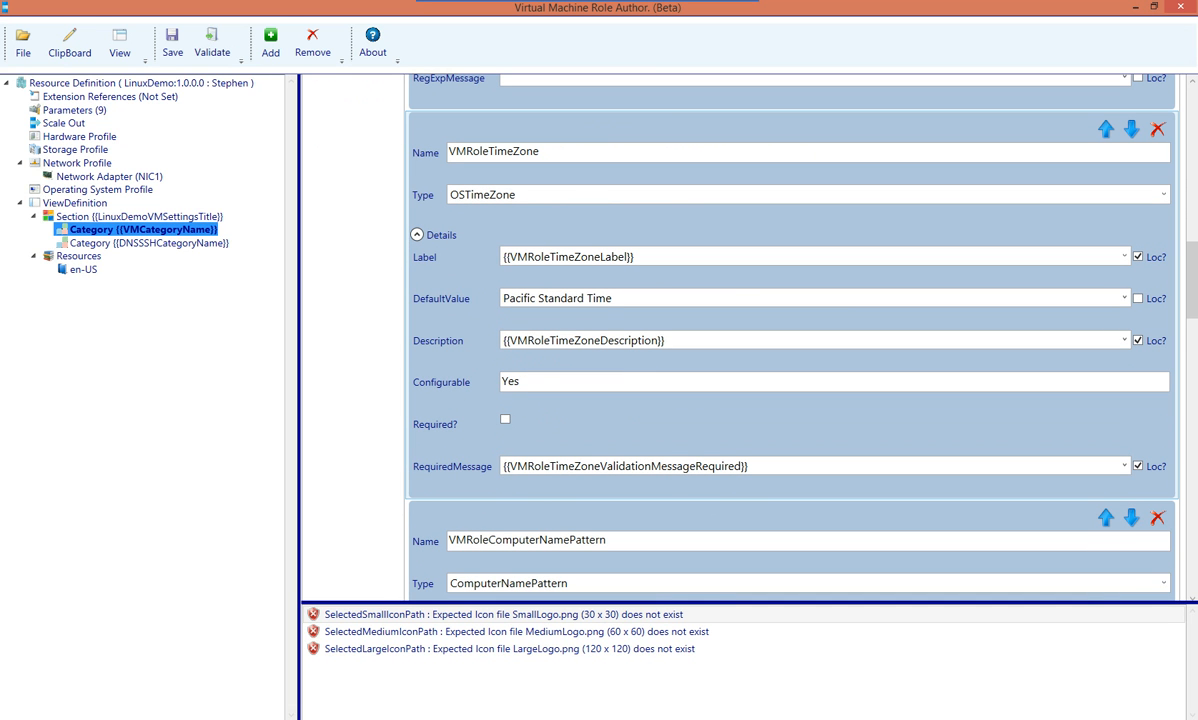
click(1124, 298)
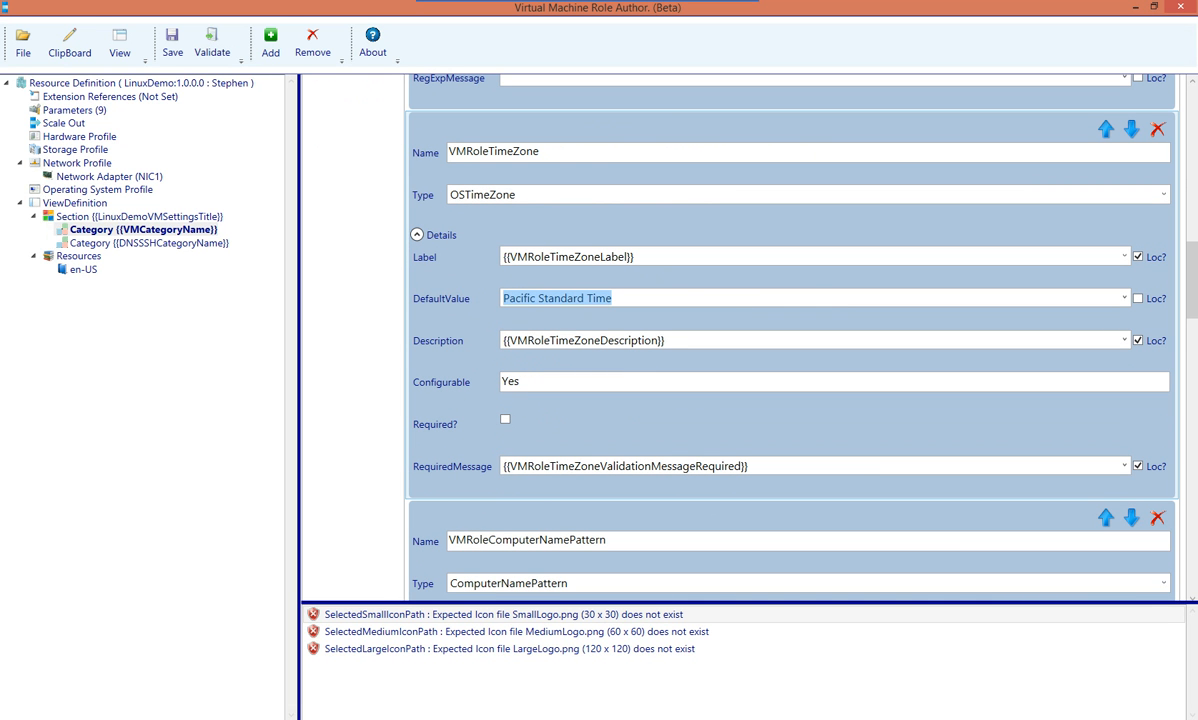
click(505, 419)
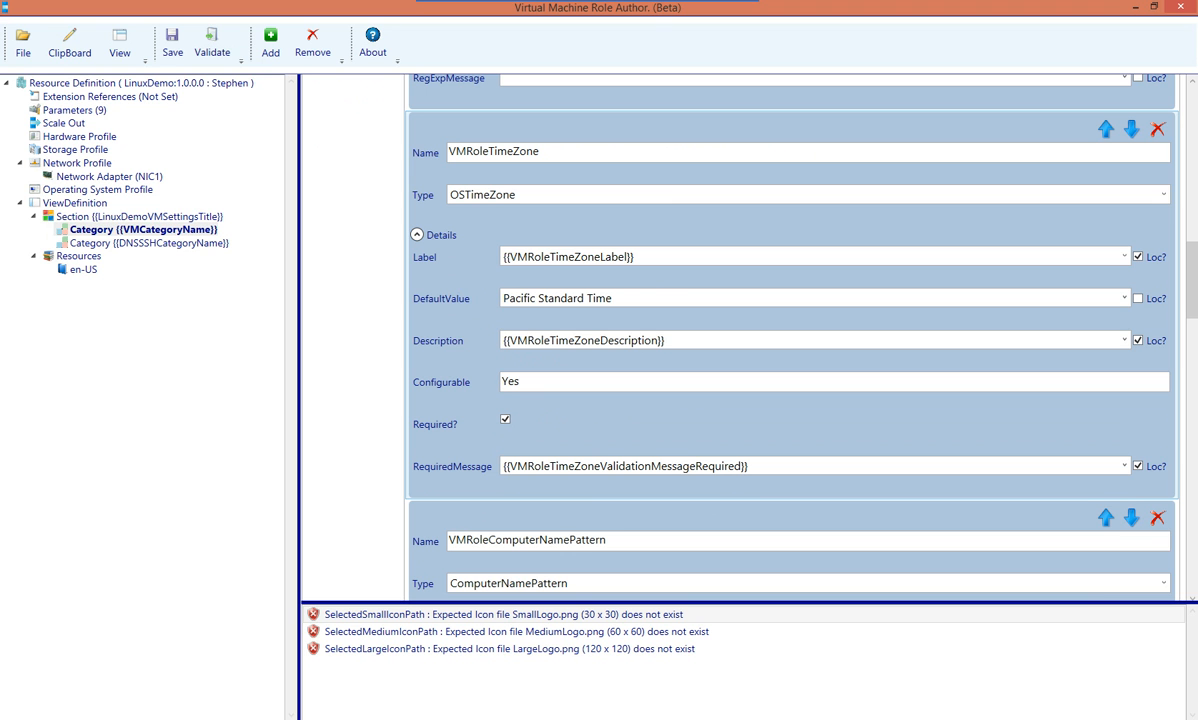
key(shift+Tab)
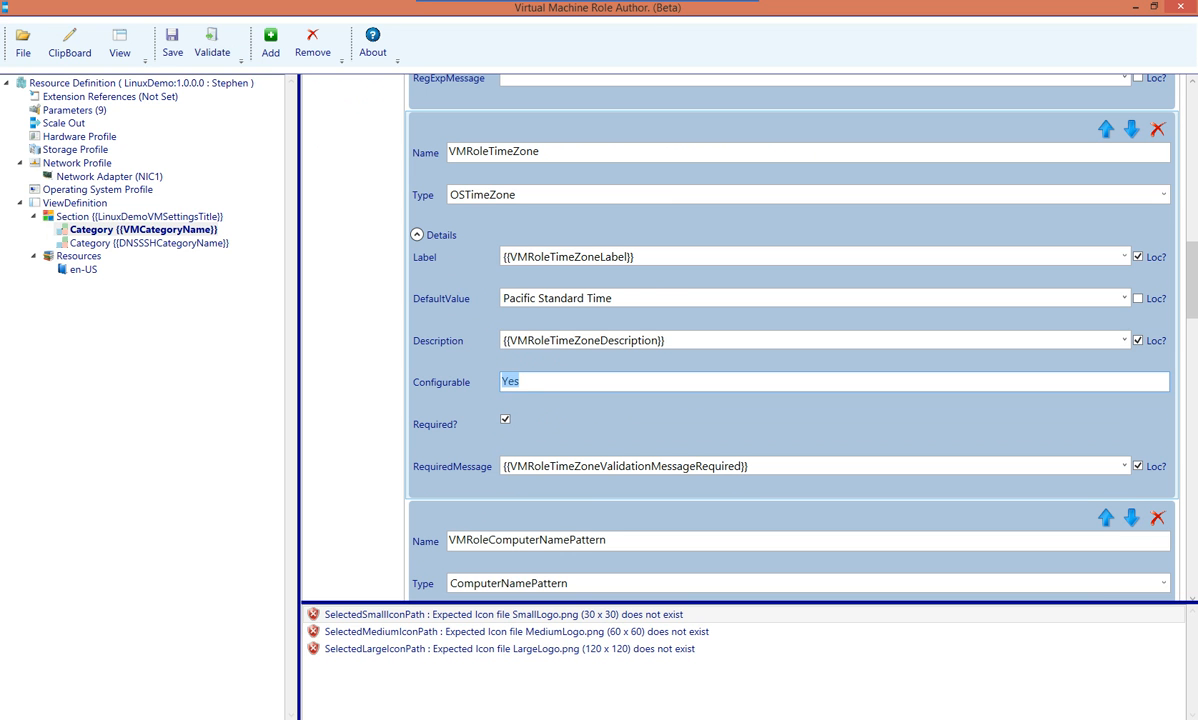
scroll(790, 330, down, 5)
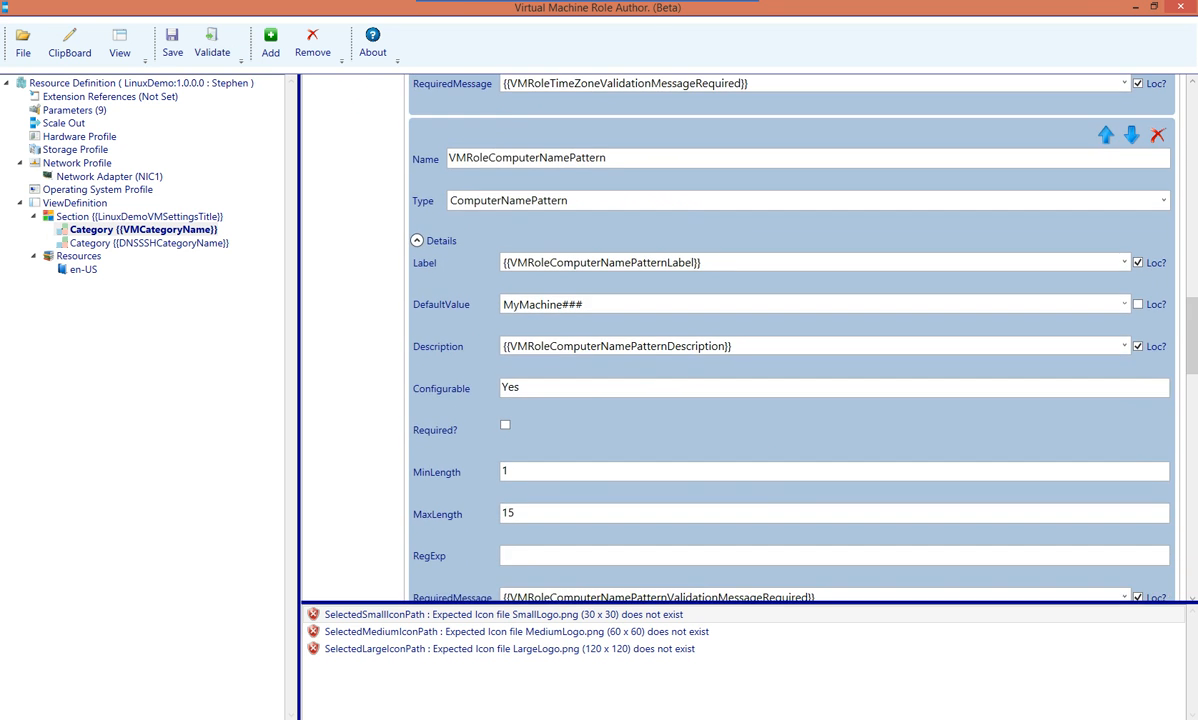
Set VMRoleComputerNamePattern's default to CentOSRole### and make it required
click(543, 304)
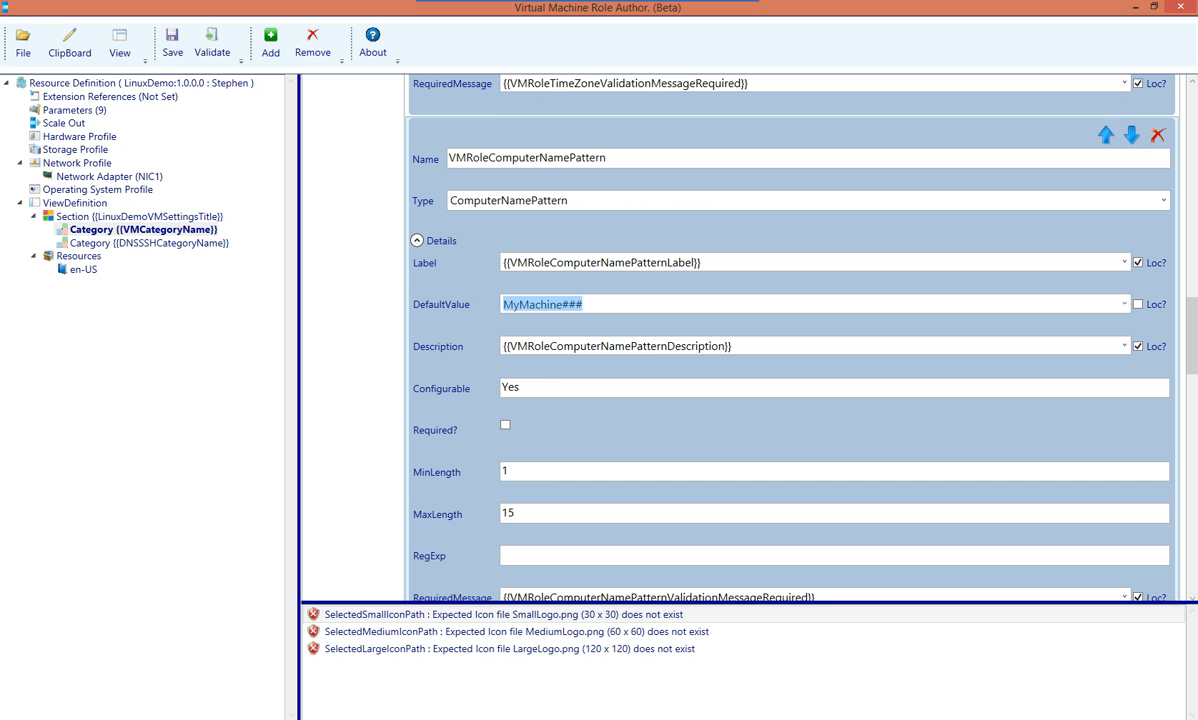
text(CentOS)
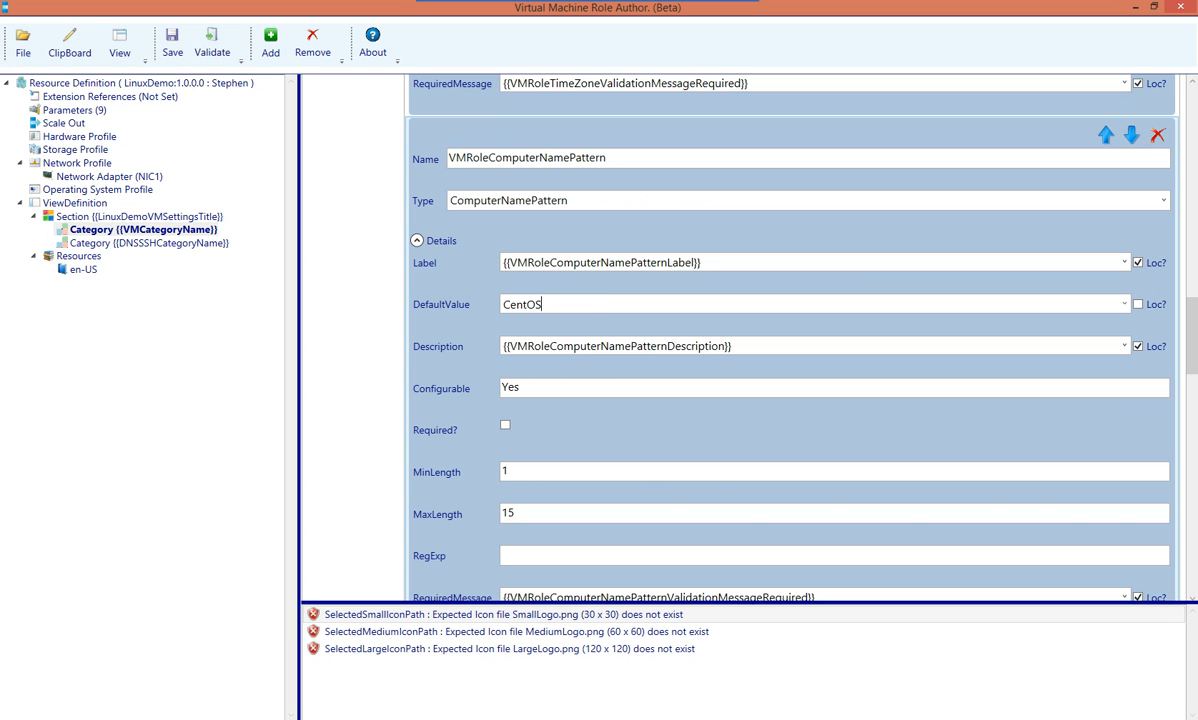
text(Role###)
double_click(511, 387)
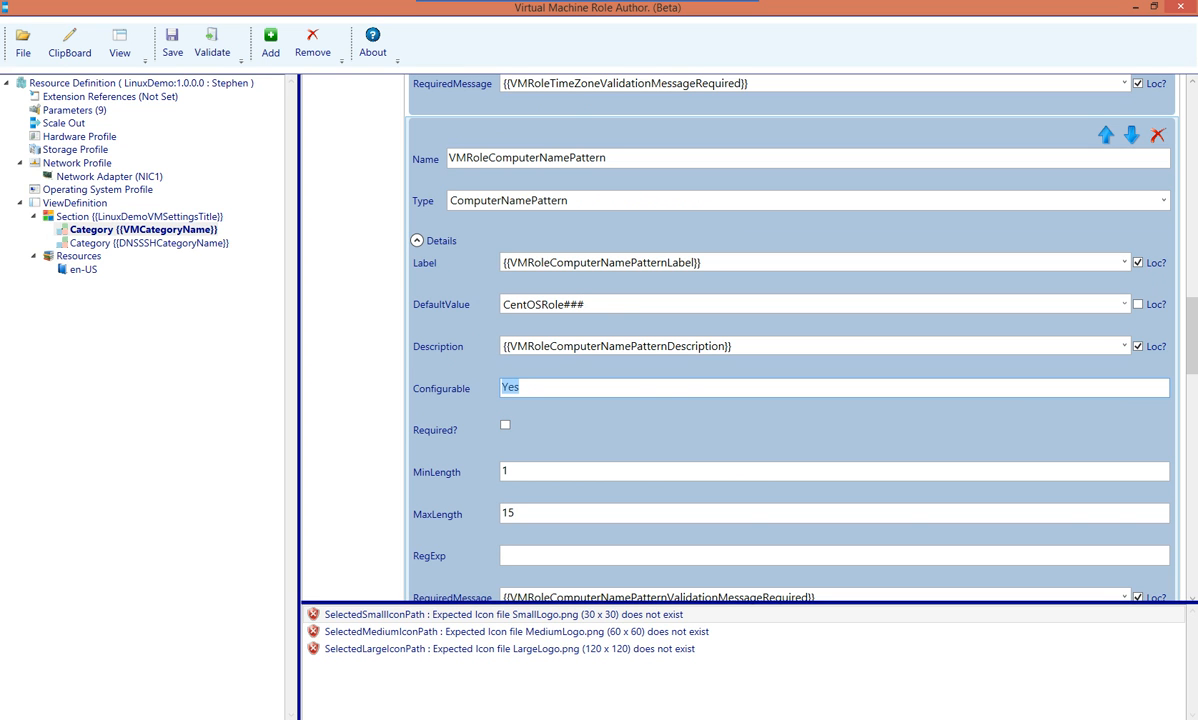
click(505, 425)
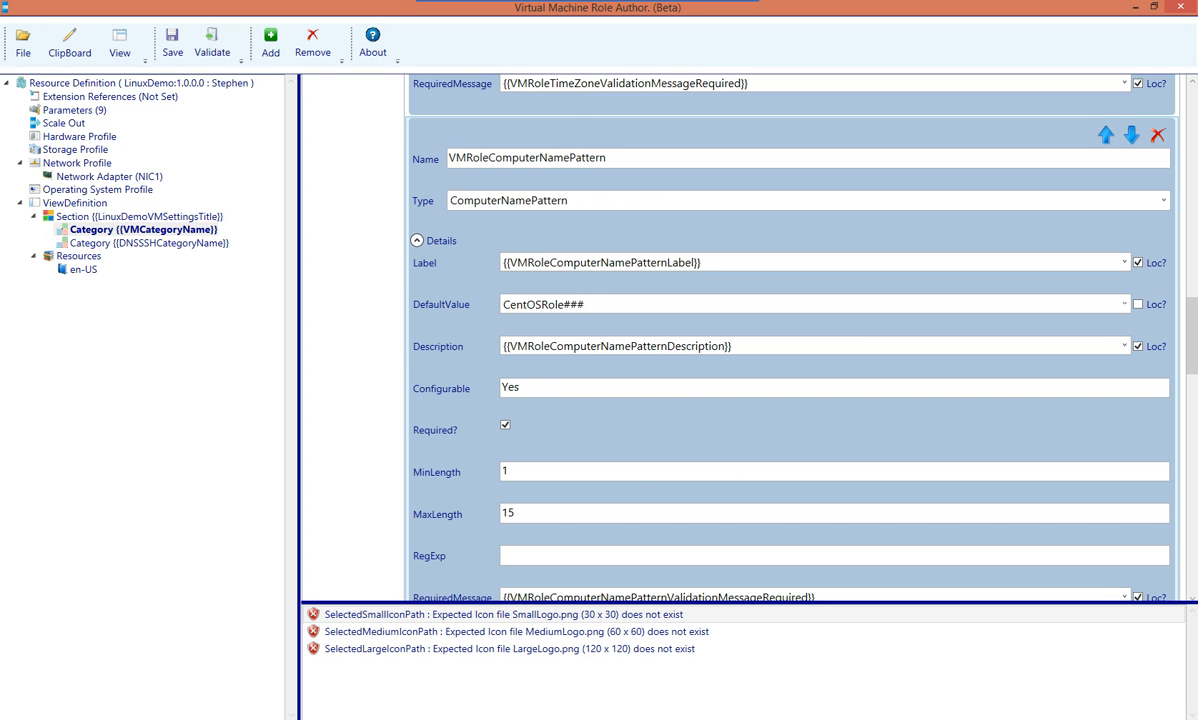
Make VMRoleInitialInstanceCount required, then bring up the Scale Out settings
scroll(750, 330, down, 5)
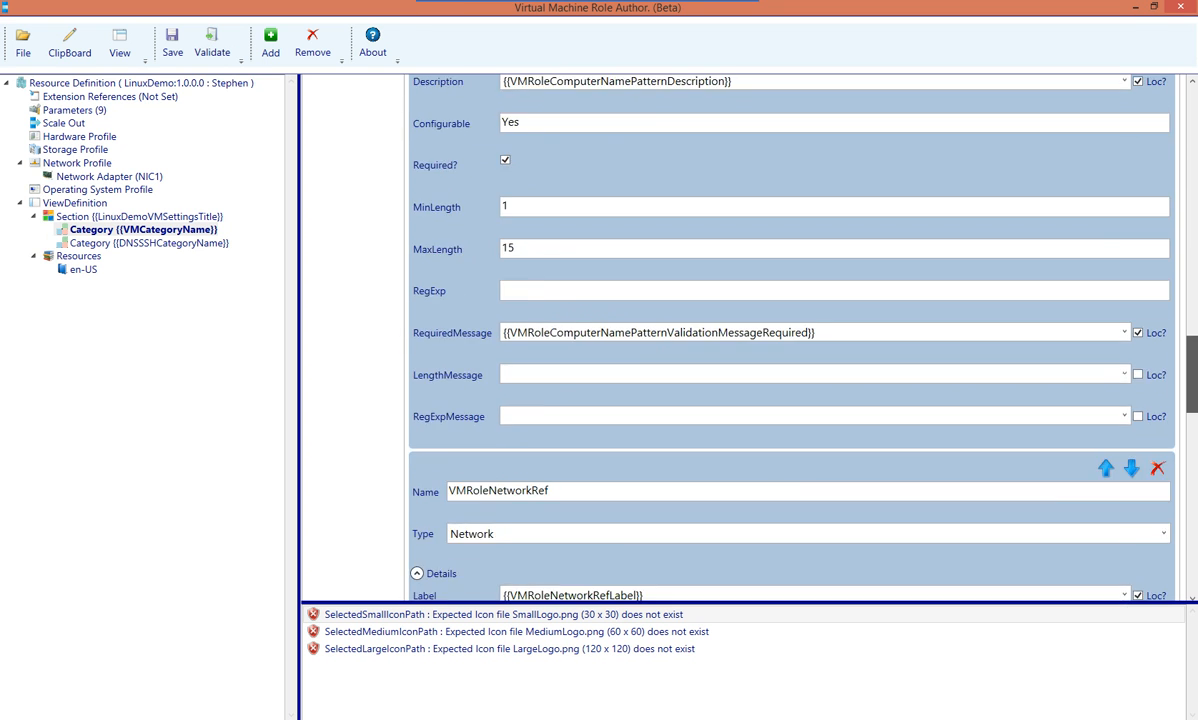
scroll(750, 330, down, 1)
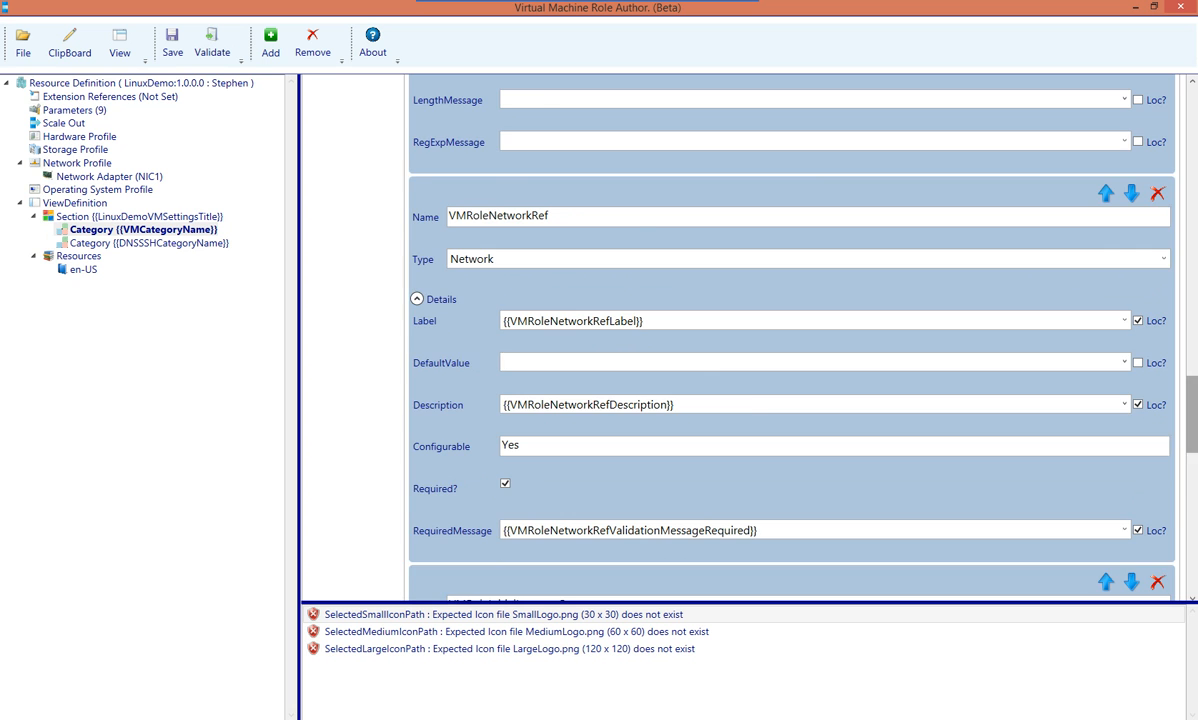
scroll(750, 330, down, 5)
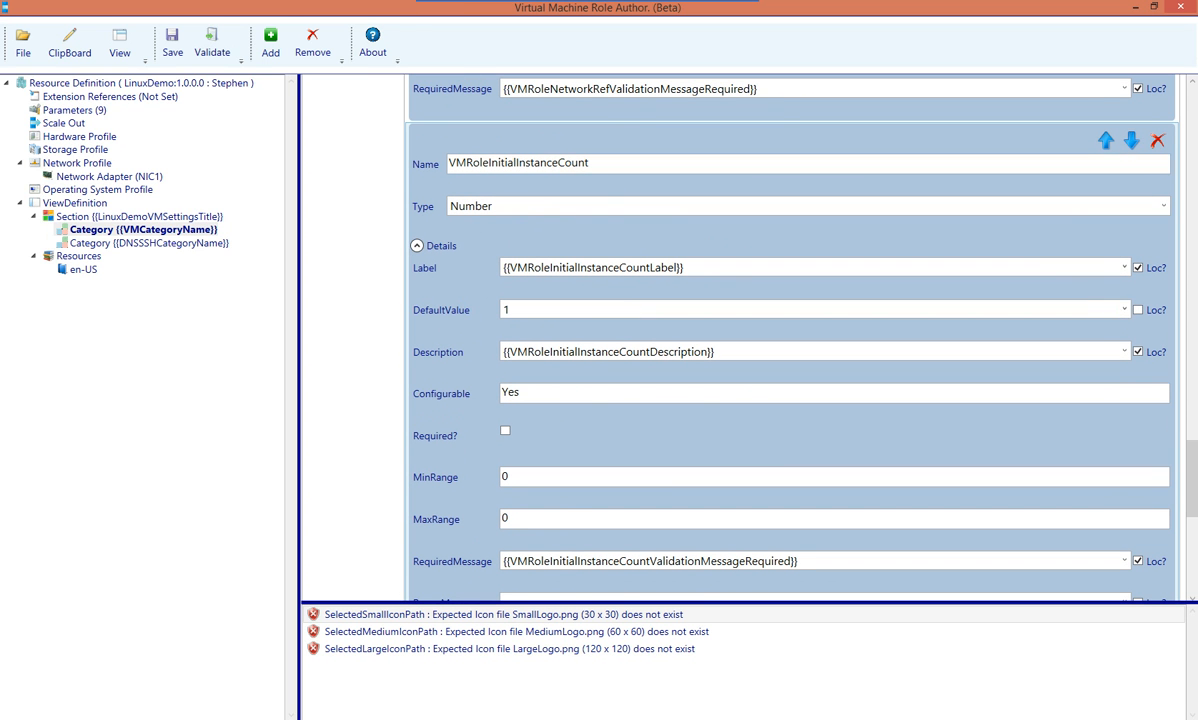
click(507, 310)
click(505, 431)
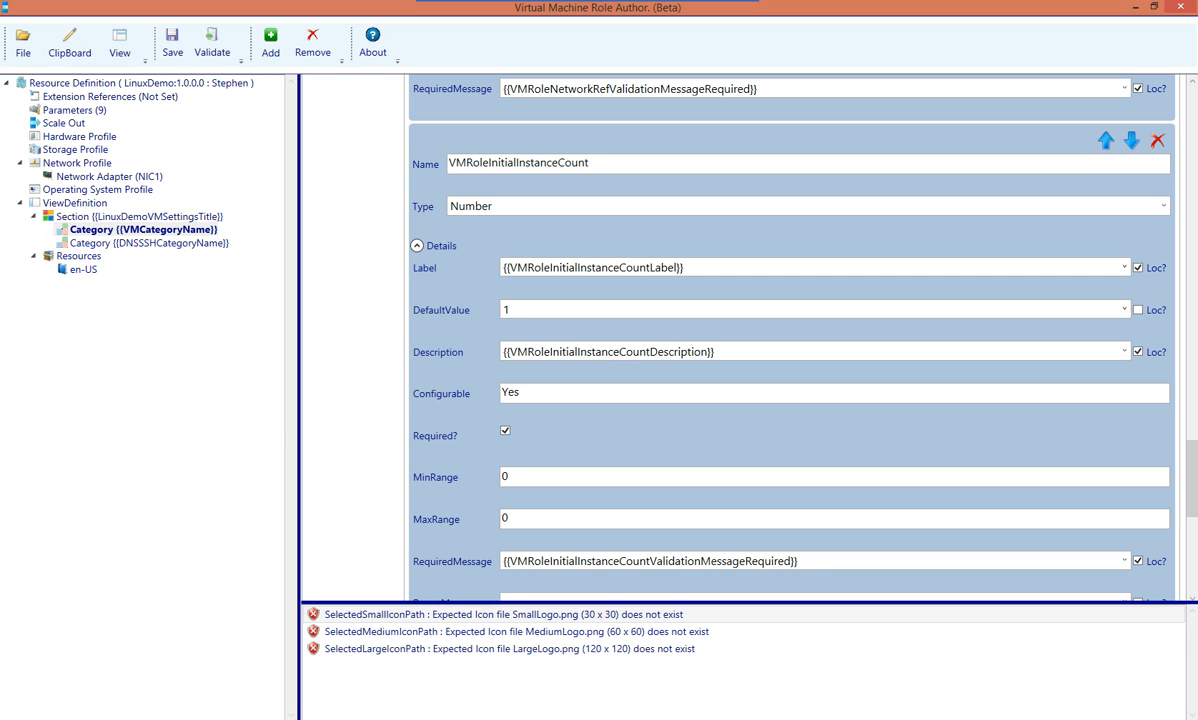
click(64, 123)
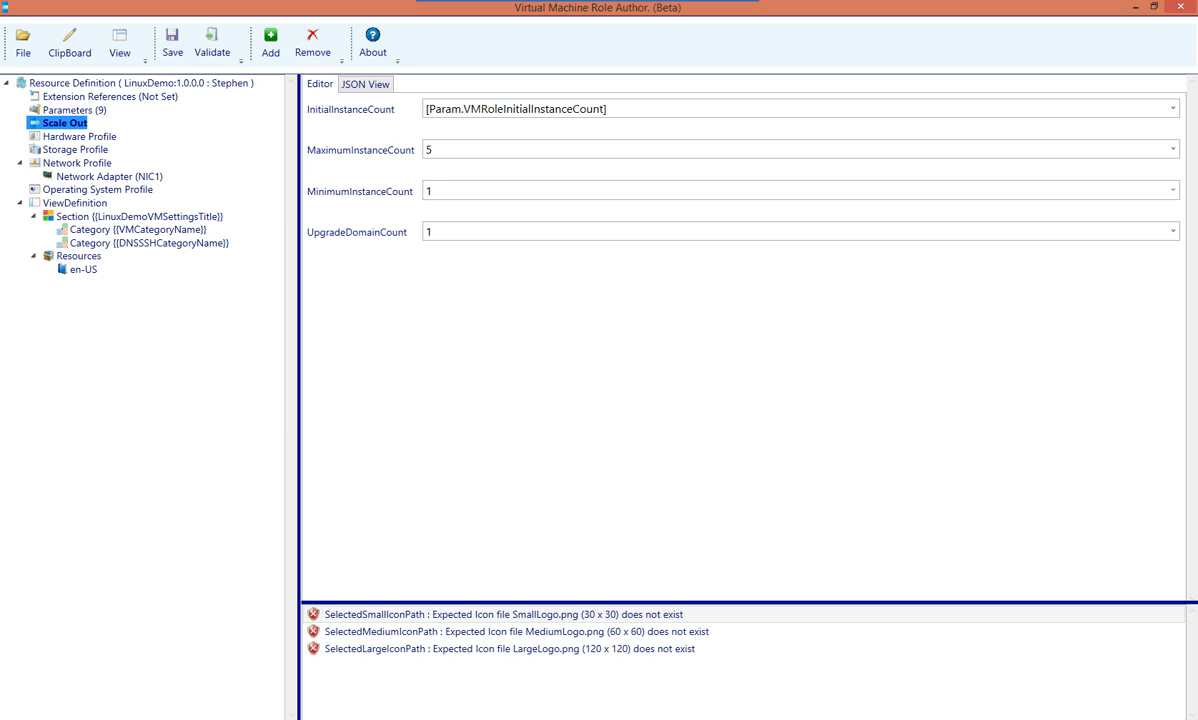
Check Scale Out's MaximumInstanceCount of 5, then return to the {{VMCategoryName}} category
click(430, 149)
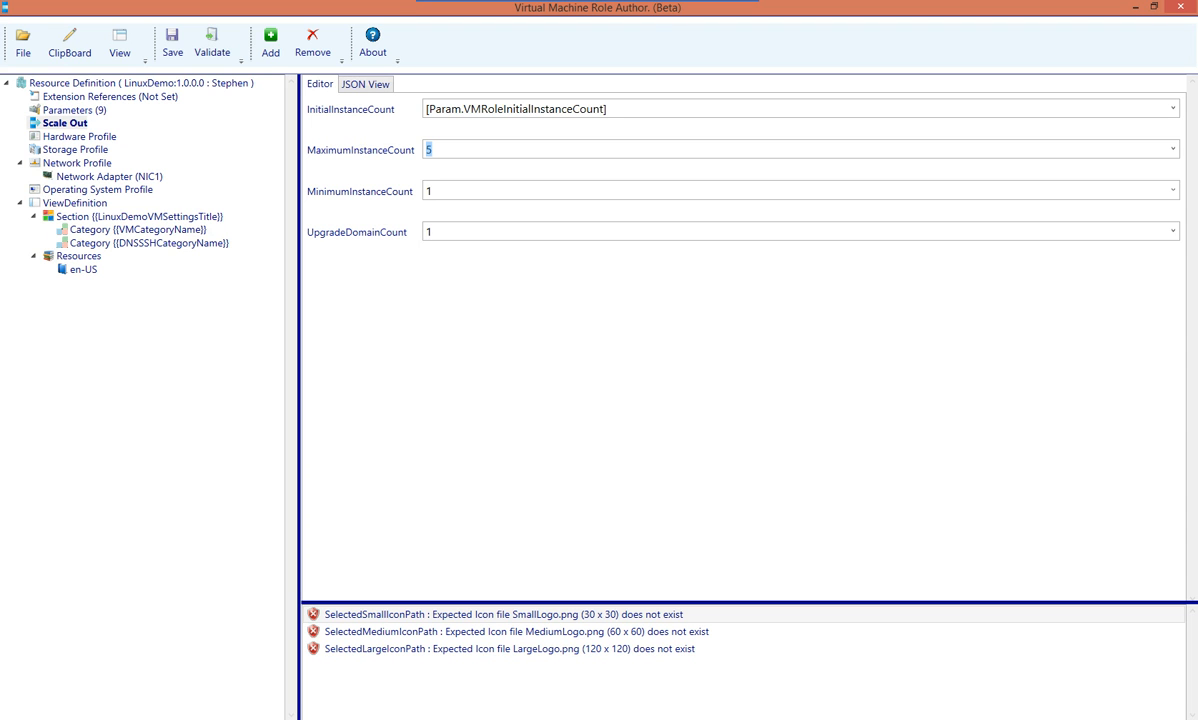
click(138, 230)
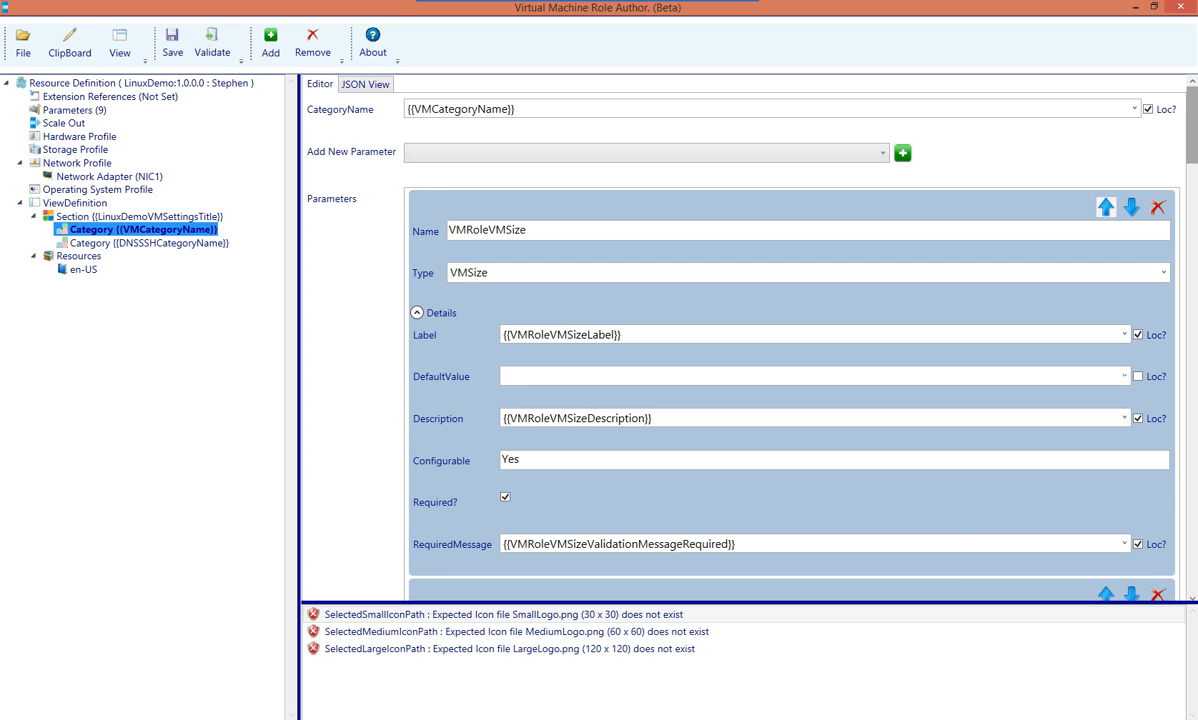
Give VMRoleInitialInstanceCount a MinRange of 1 and a MaxRange of 5
scroll(740, 340, down, 10)
scroll(740, 340, down, 10)
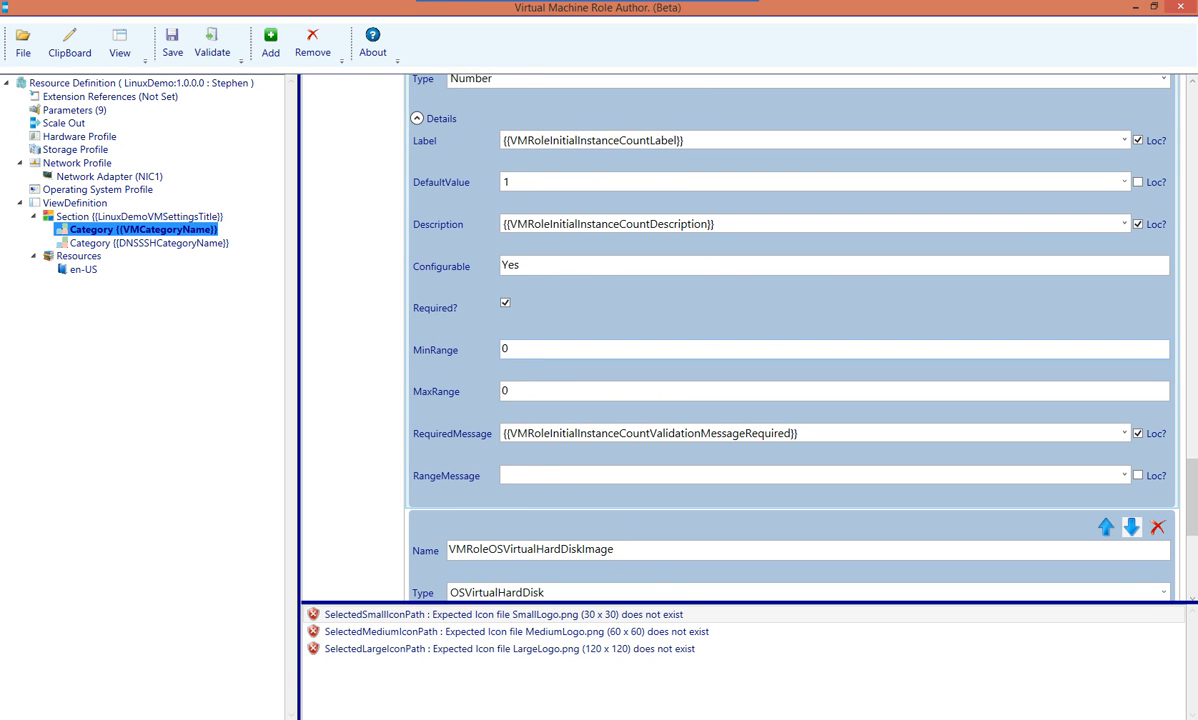
double_click(506, 349)
text(1)
key(Tab)
text(5)
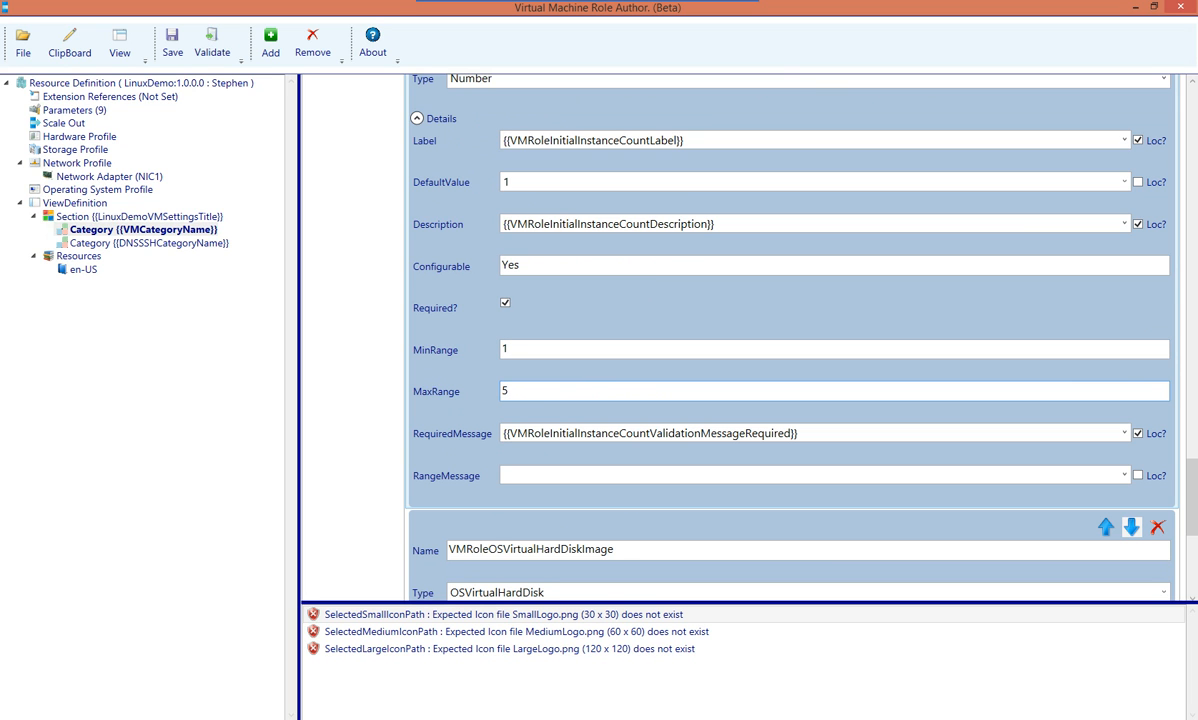
scroll(790, 330, down, 5)
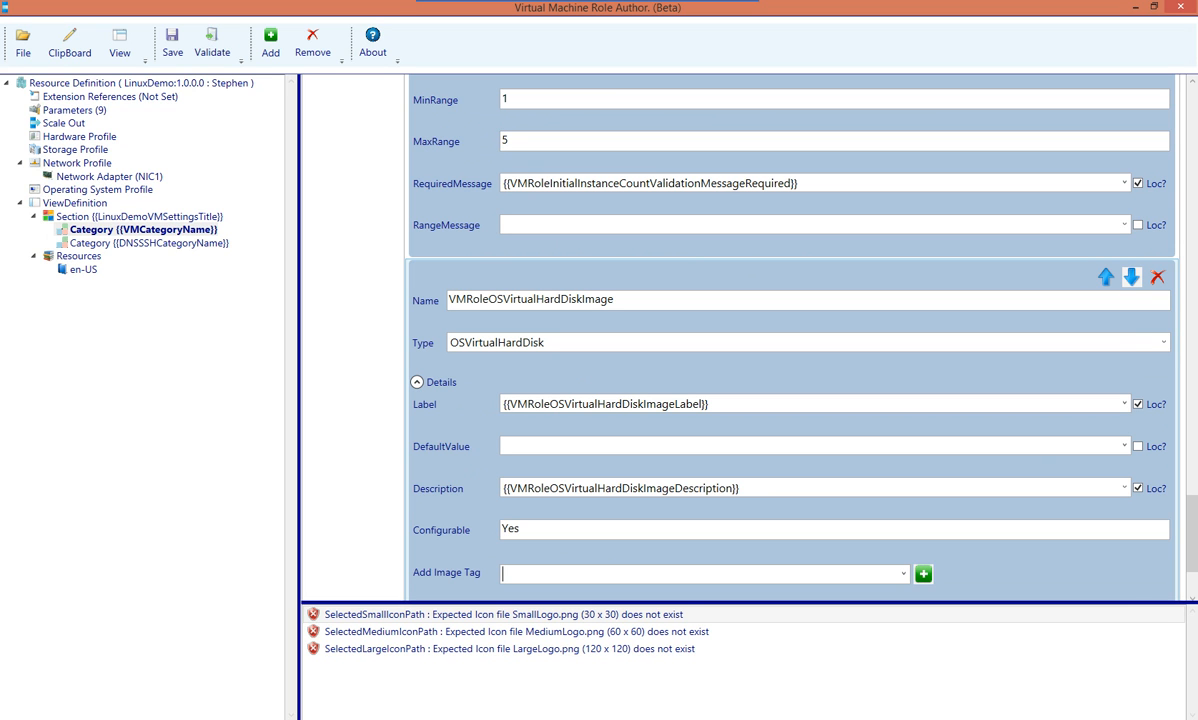
Add the CentOSLinux6 image tag to the VMRoleOSVirtualHardDiskImage parameter
click(504, 574)
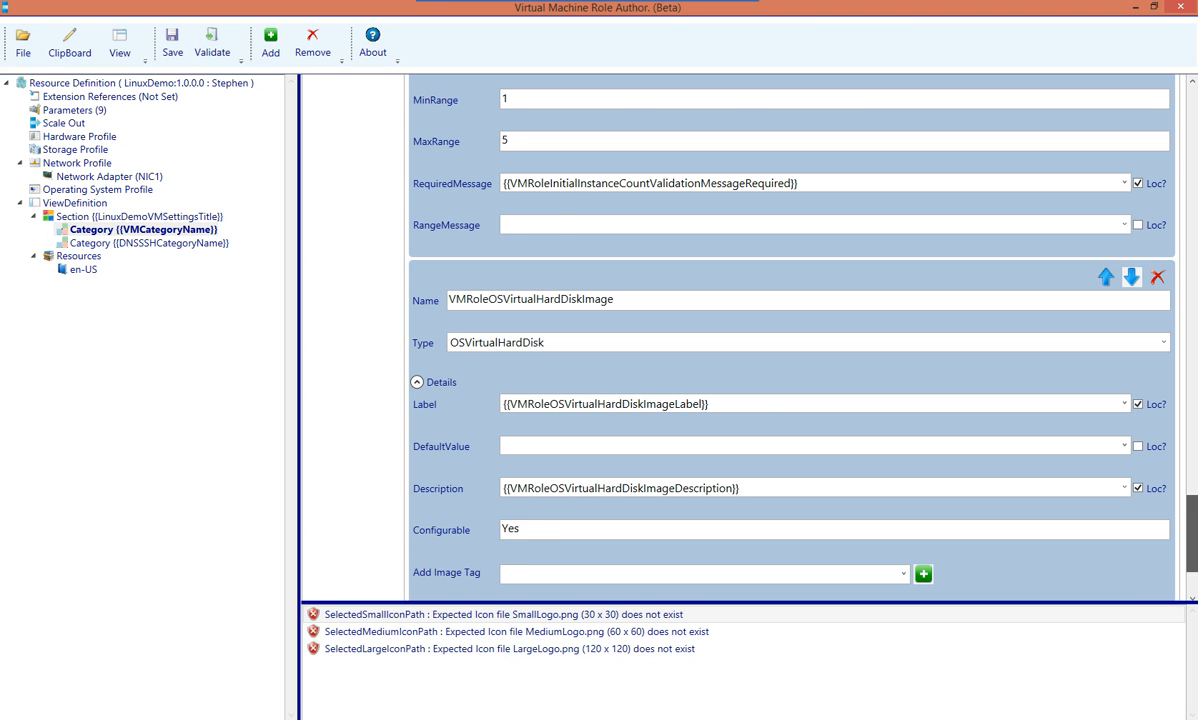
scroll(790, 340, down, 3)
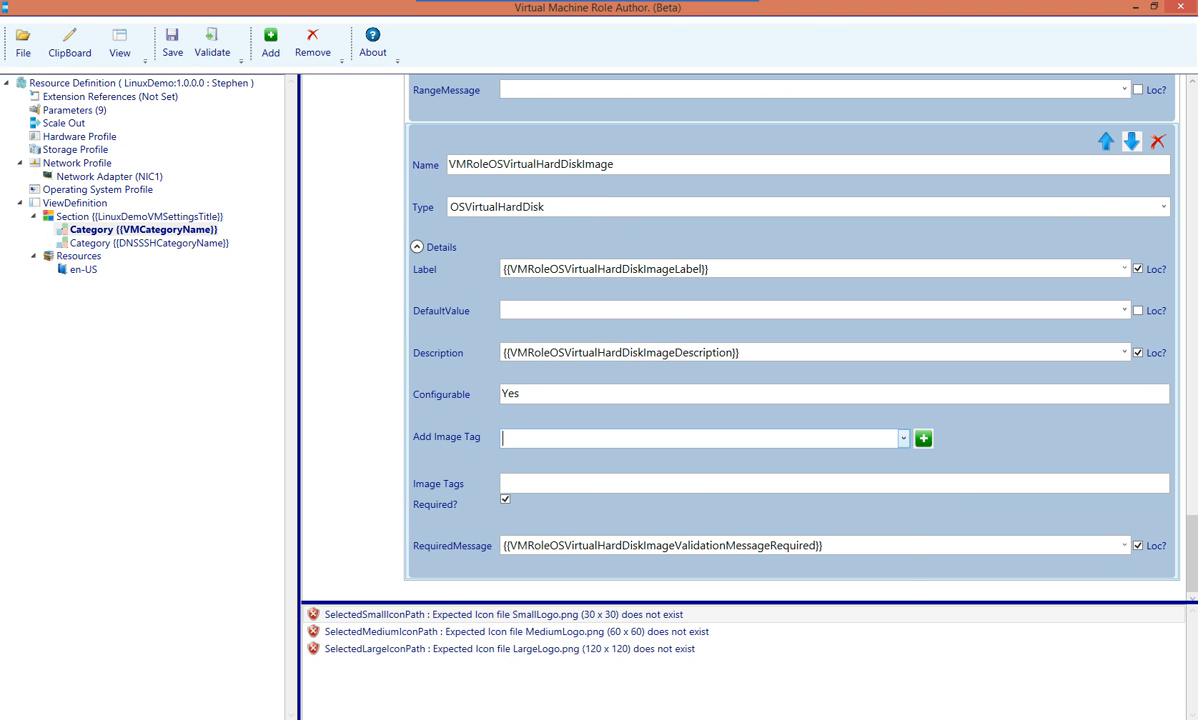
click(904, 438)
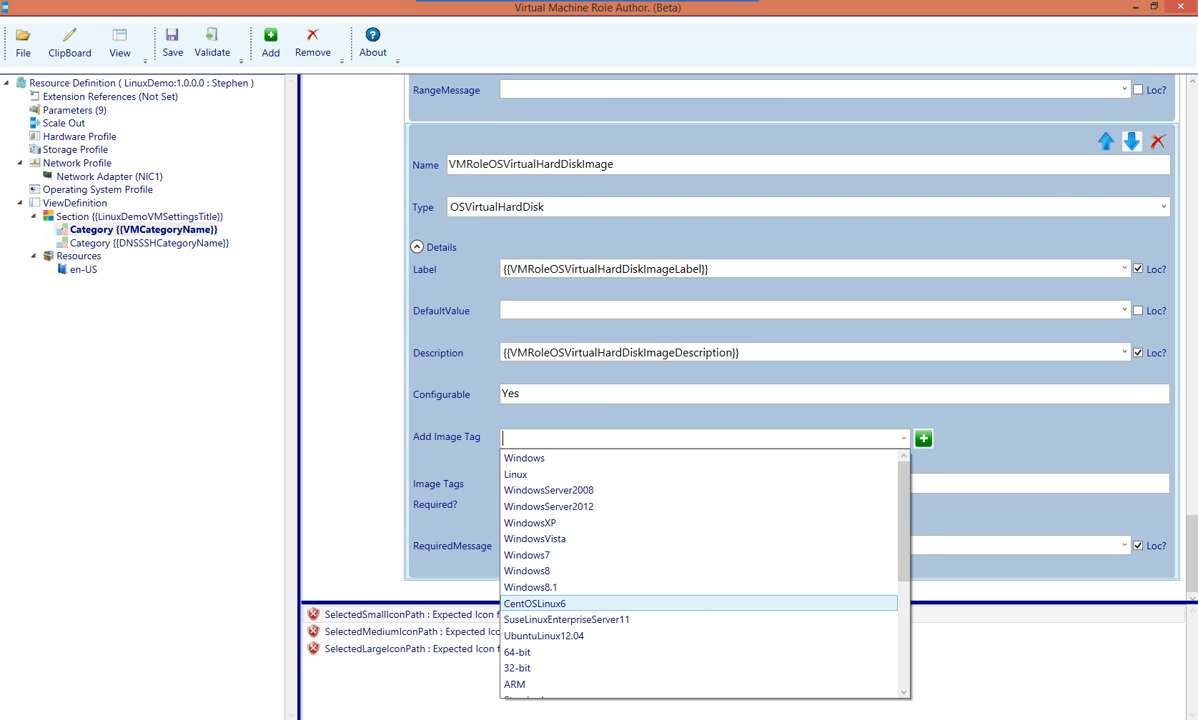
key(Return)
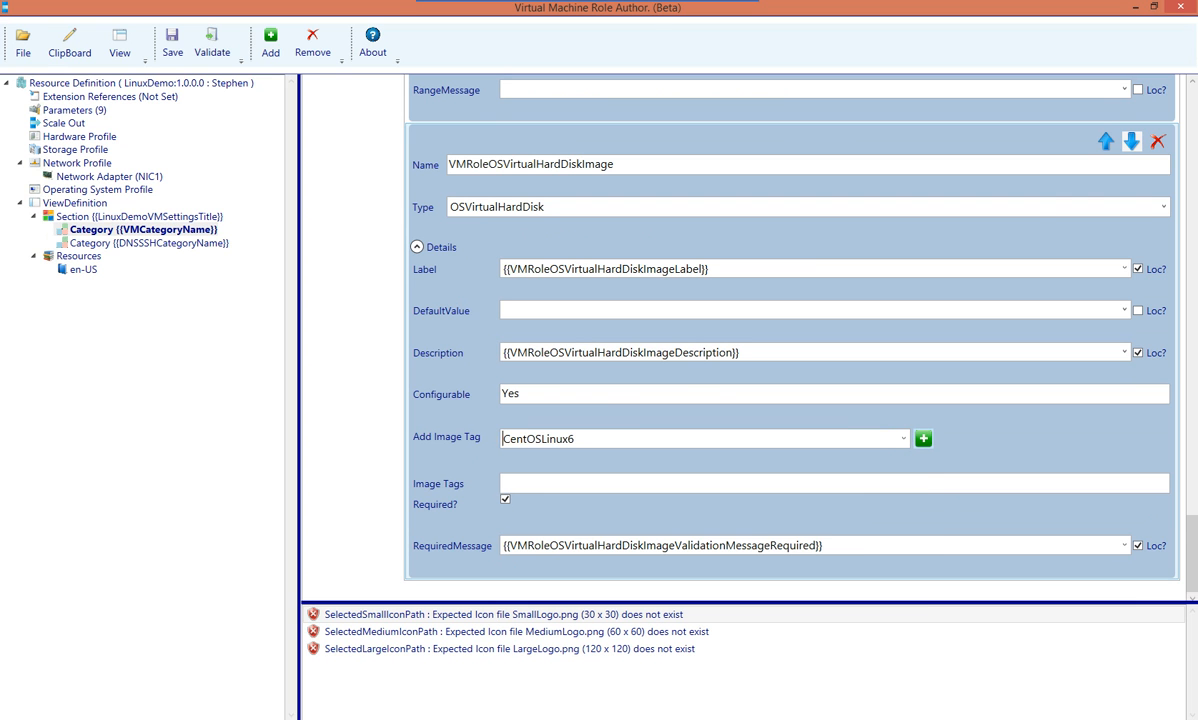
click(923, 439)
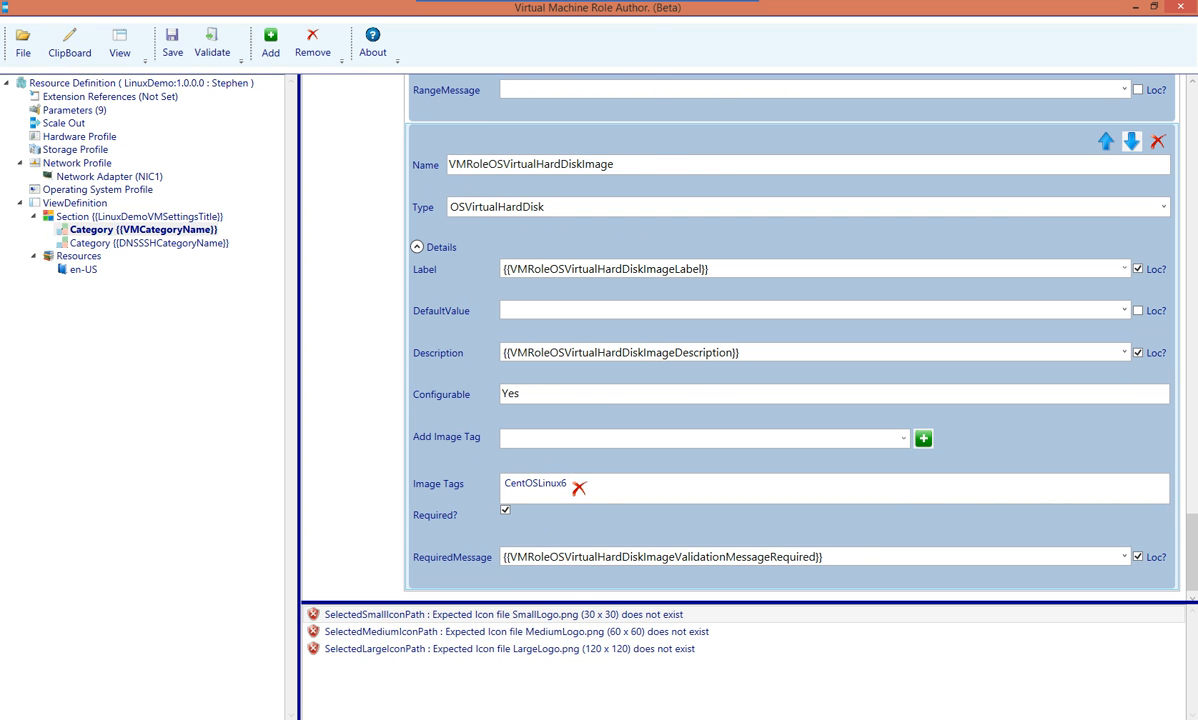
Collapse the InitialInstanceCount, NetworkRef and ComputerNamePattern parameter details
scroll(790, 330, up, 3)
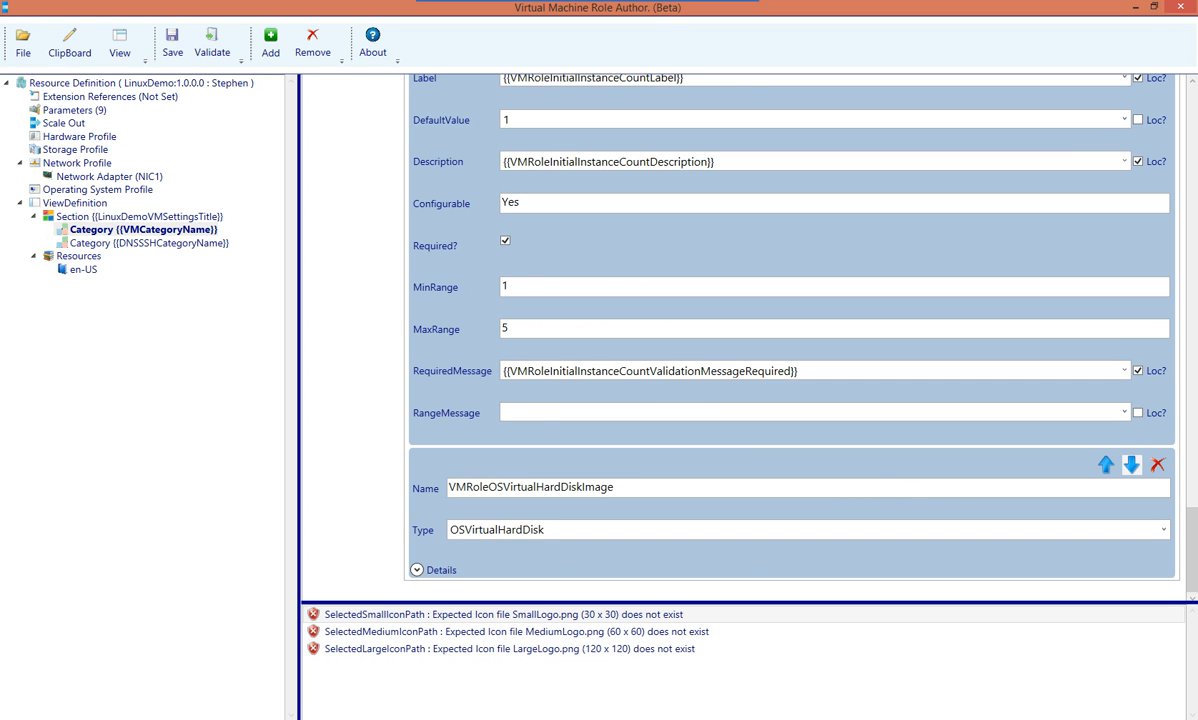
scroll(790, 330, up, 2)
scroll(790, 330, up, 2)
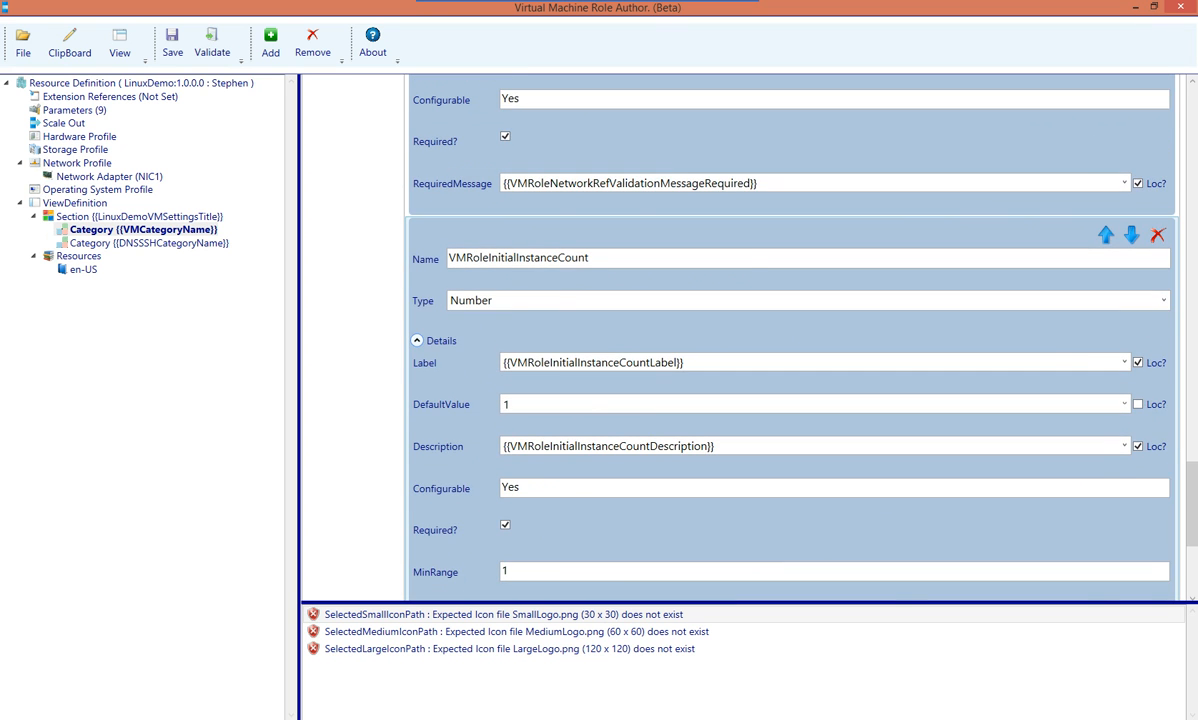
click(417, 341)
scroll(790, 330, up, 4)
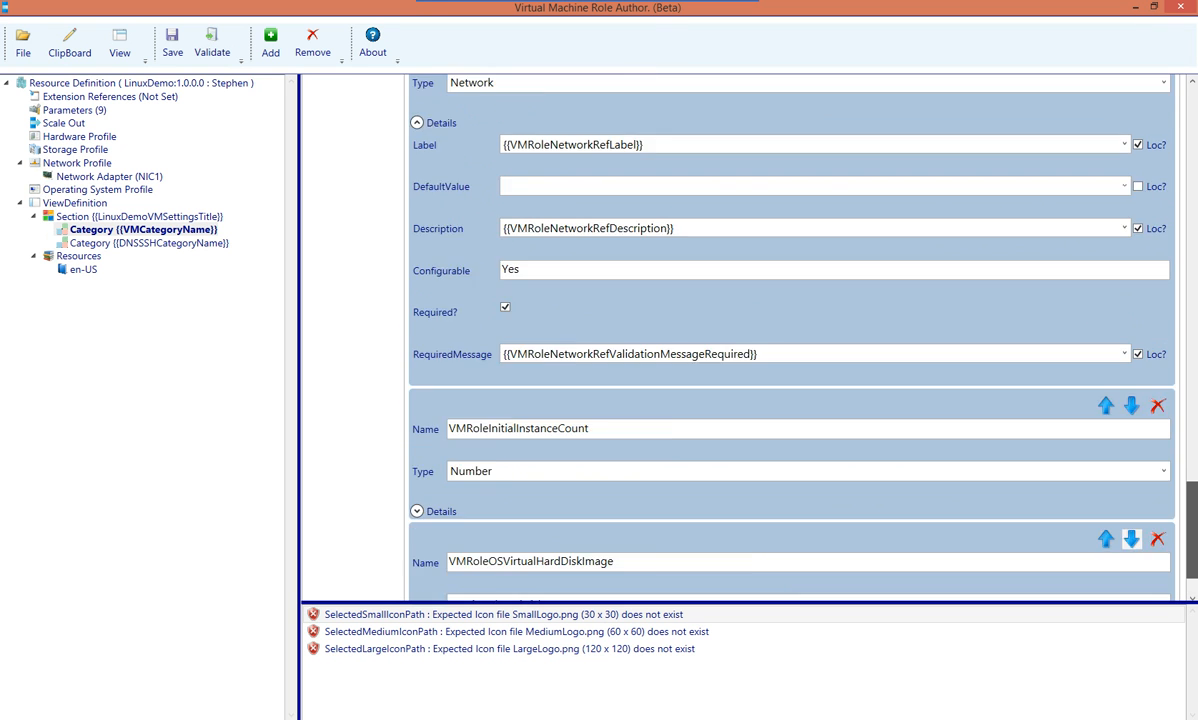
click(417, 411)
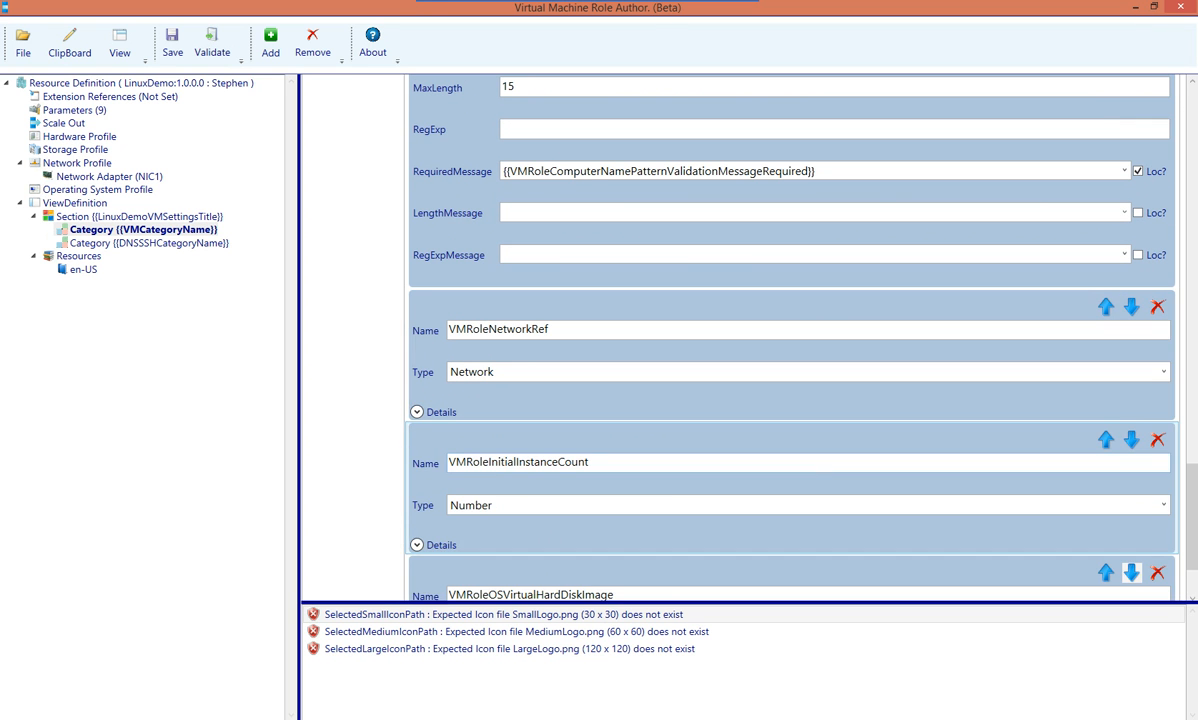
scroll(417, 411, up, 2)
scroll(417, 411, up, 2)
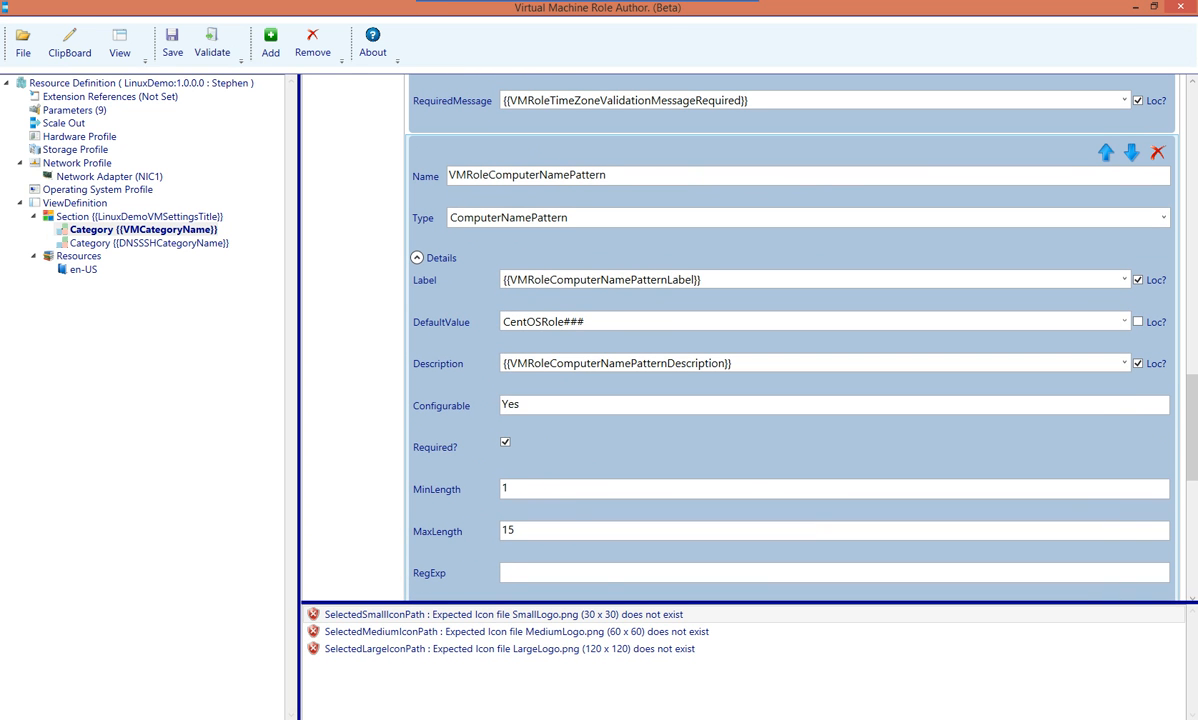
click(417, 257)
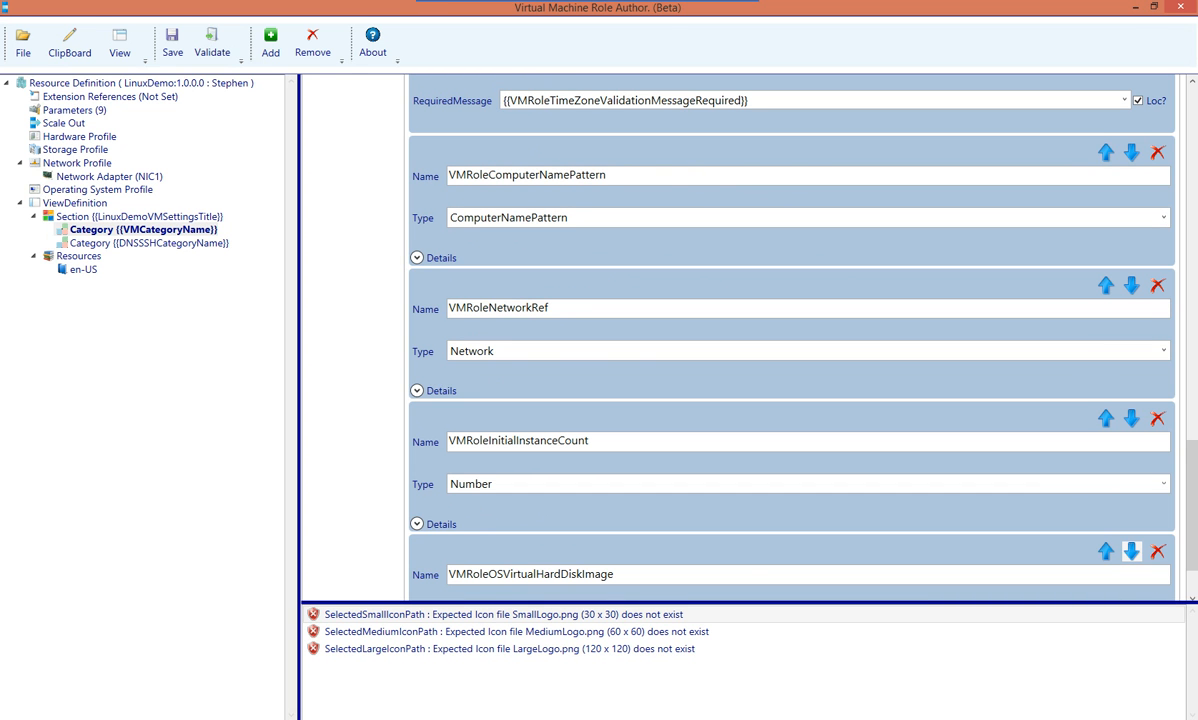
Collapse the TimeZone, AdminCredential and VMSize parameter details
scroll(1131, 551, up, 1)
scroll(790, 335, up, 4)
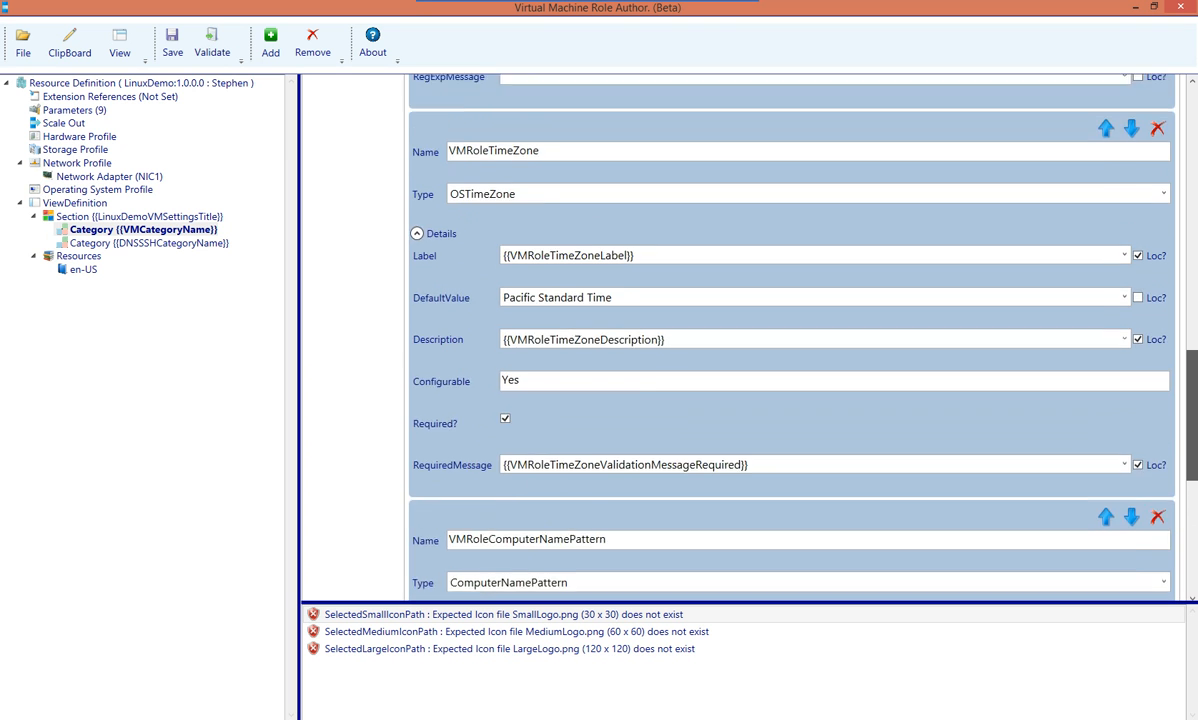
click(417, 282)
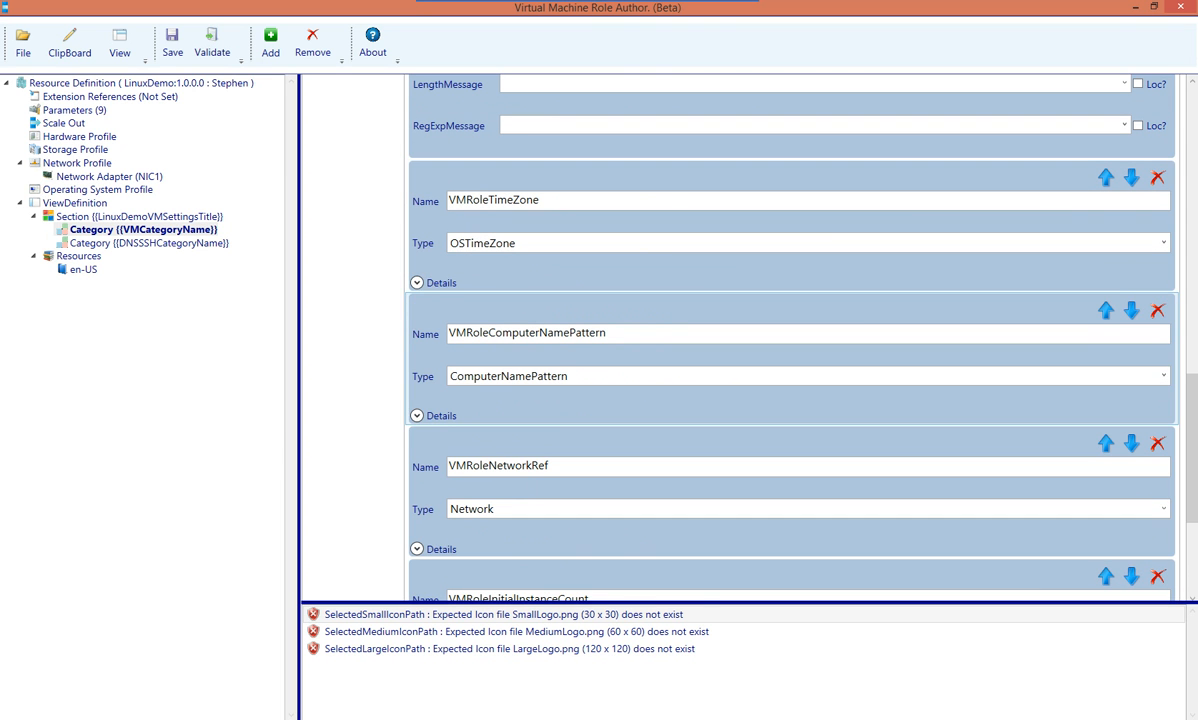
scroll(790, 340, up, 7)
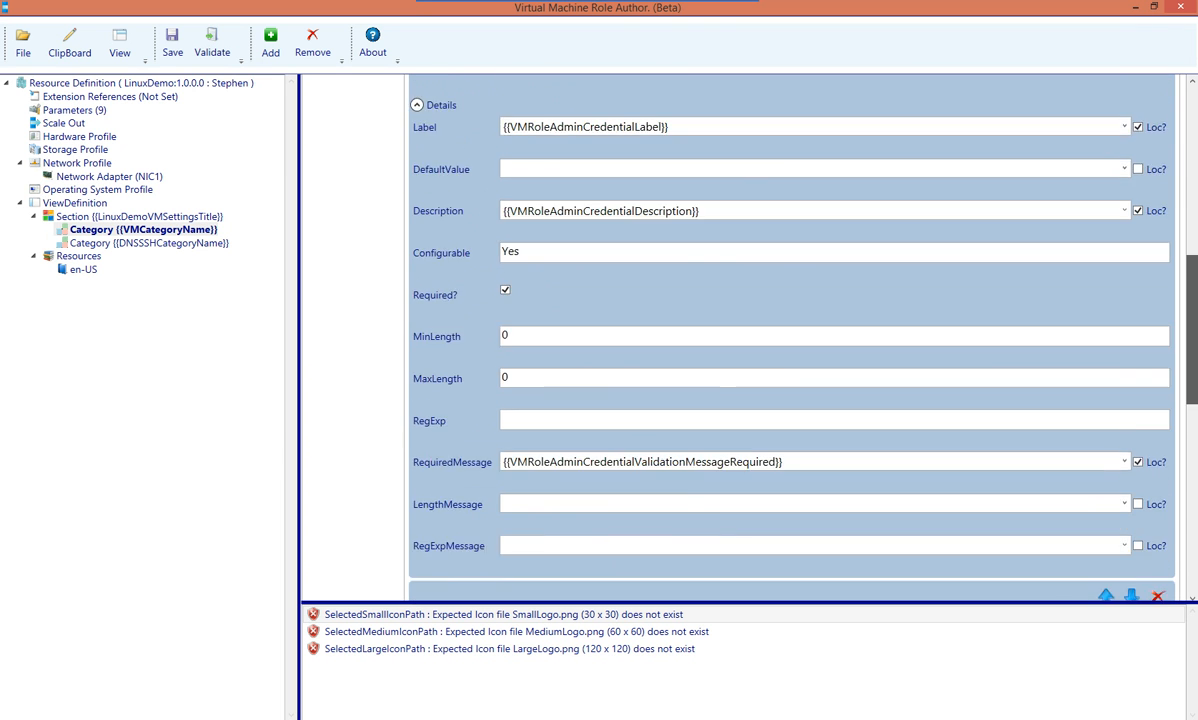
scroll(790, 340, up, 1)
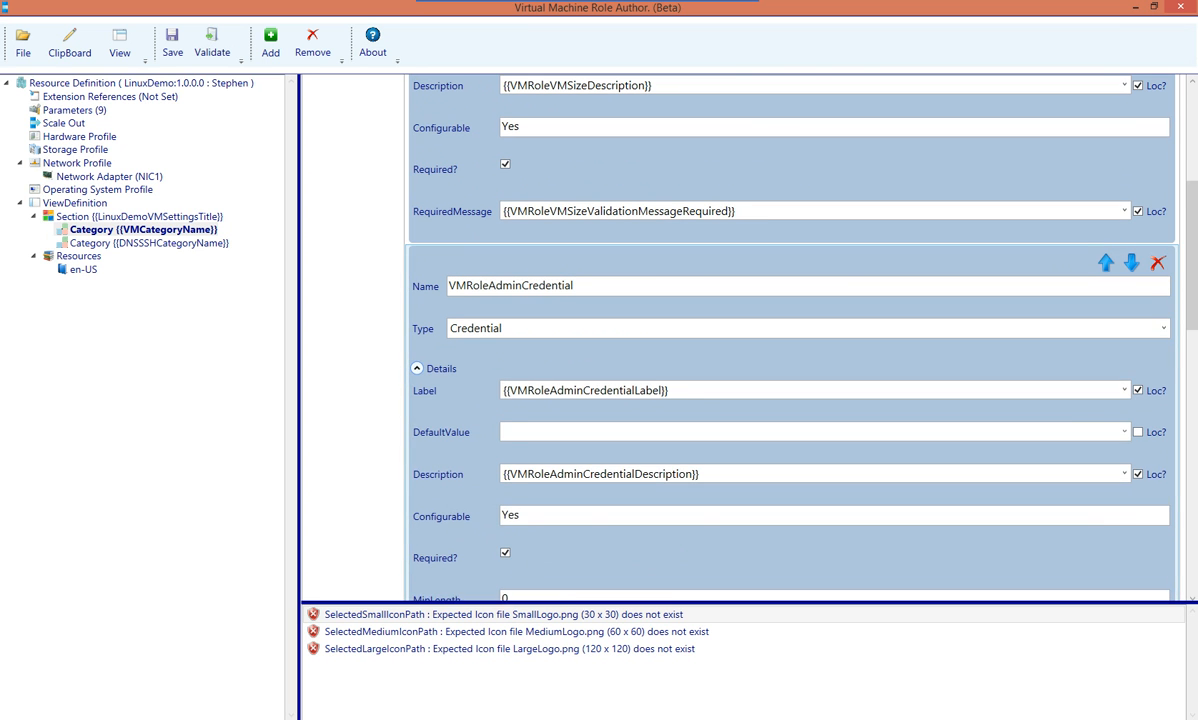
click(417, 368)
scroll(790, 340, up, 3)
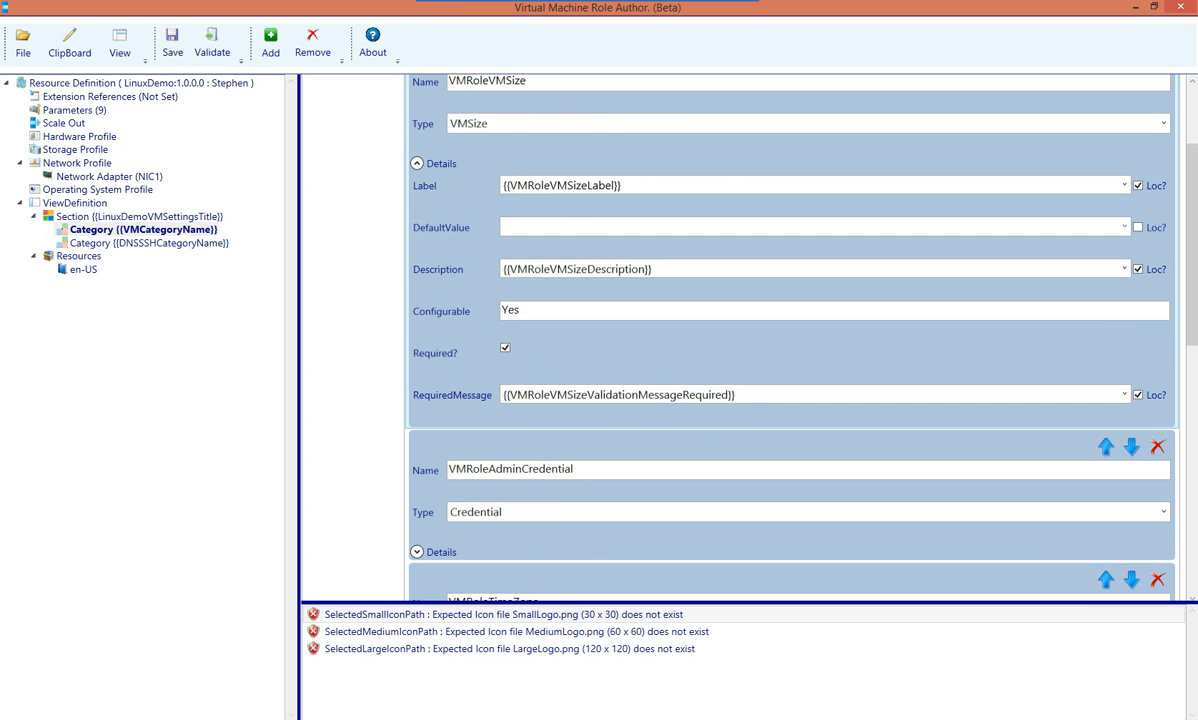
click(417, 163)
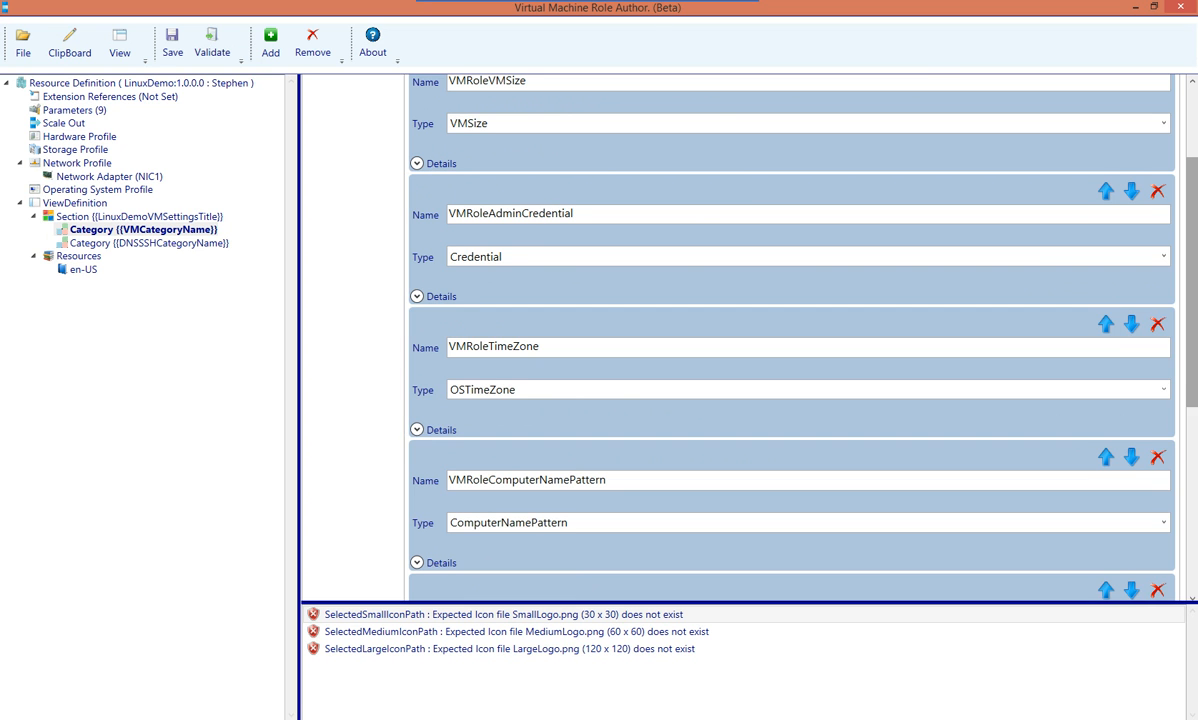
scroll(1131, 464, down, 6)
Move VMRoleOSVirtualHardDiskImage up until it sits directly below VMRoleVMSize
click(1105, 464)
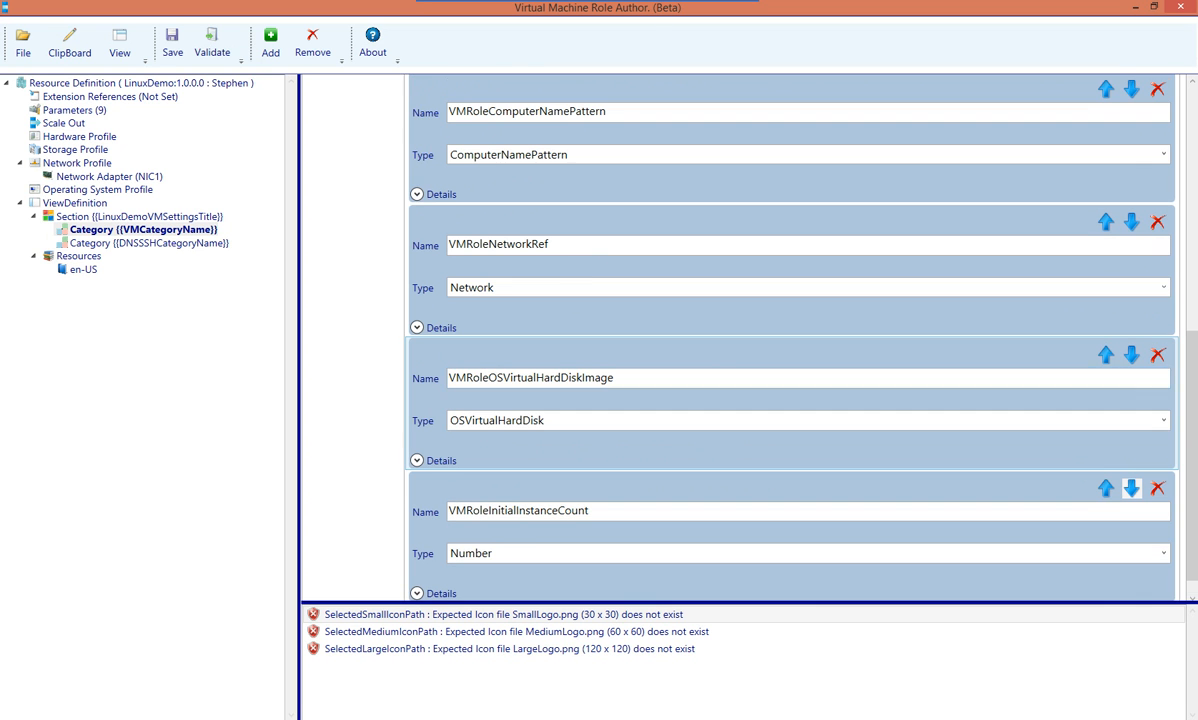
click(1105, 354)
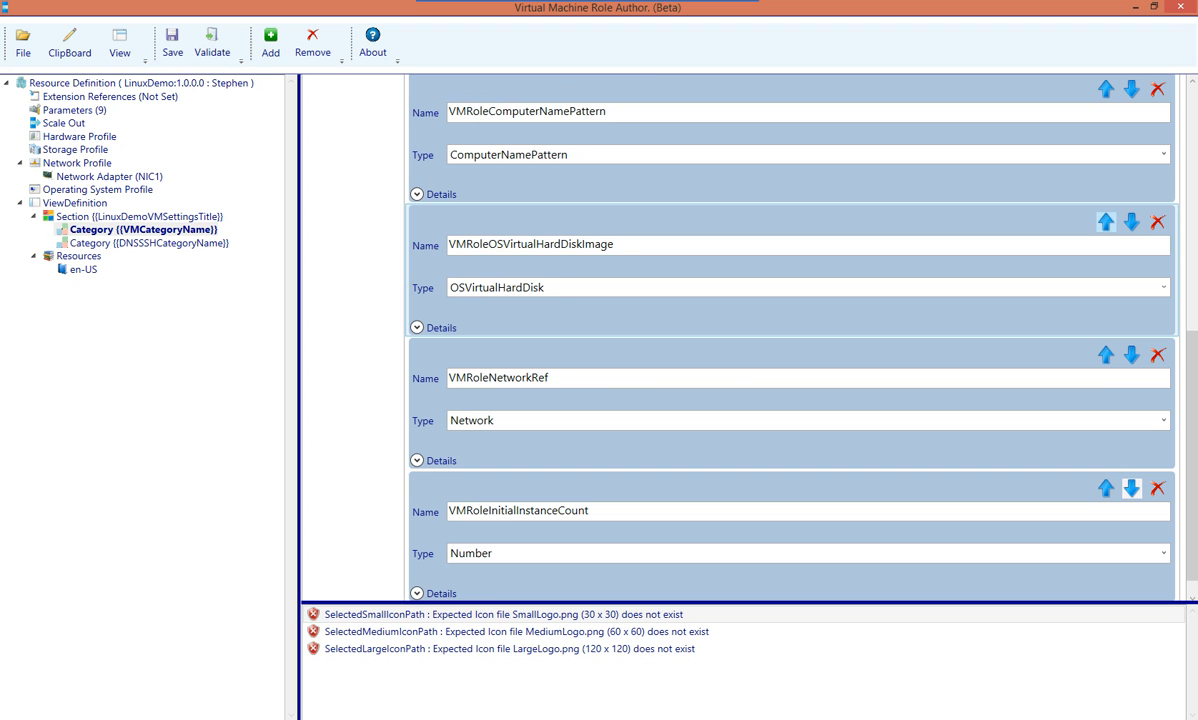
click(1105, 221)
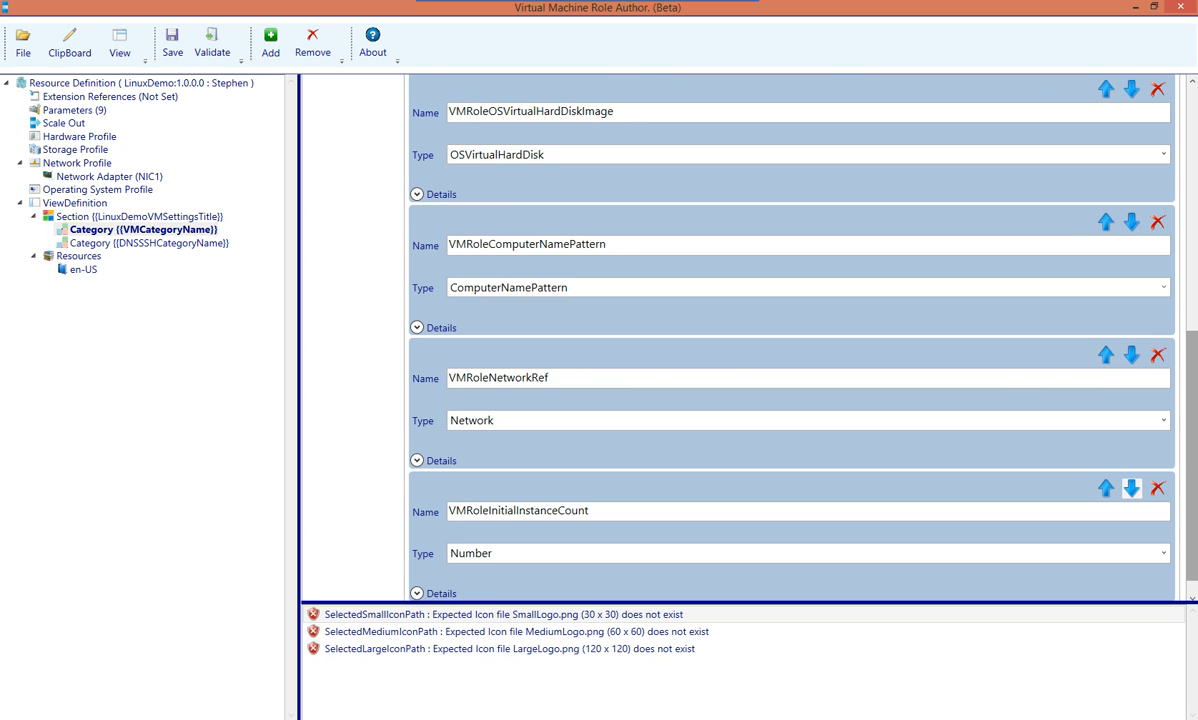
scroll(790, 330, up, 5)
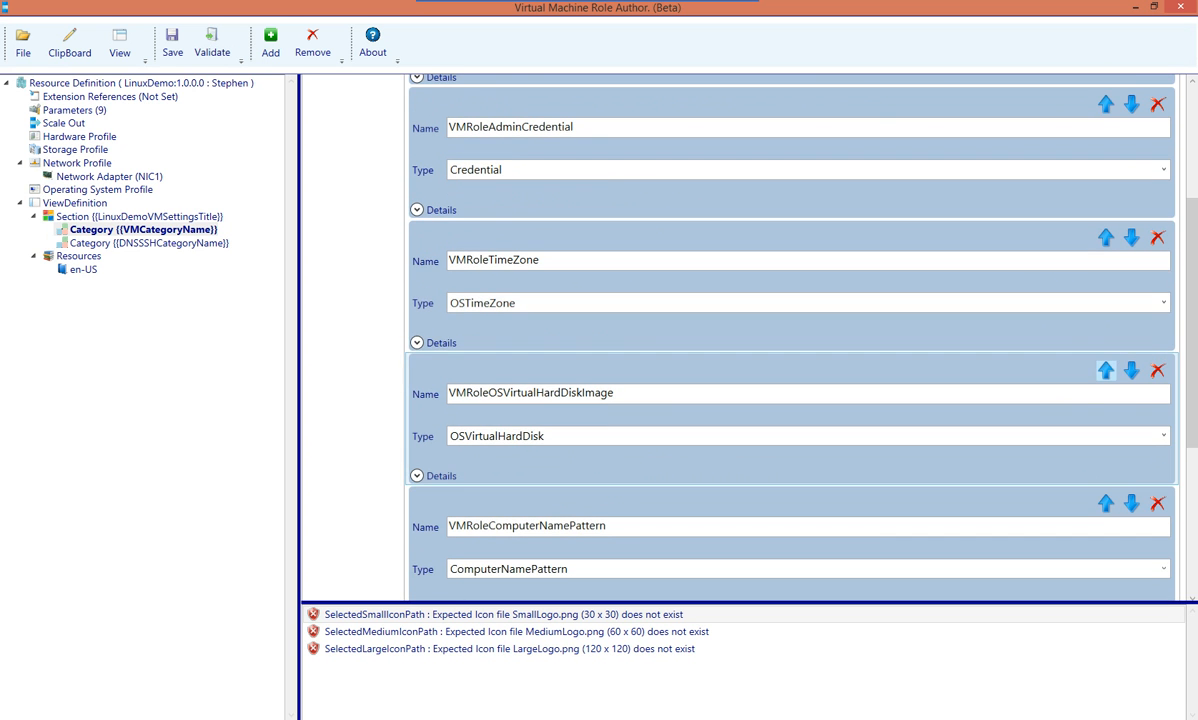
click(1105, 370)
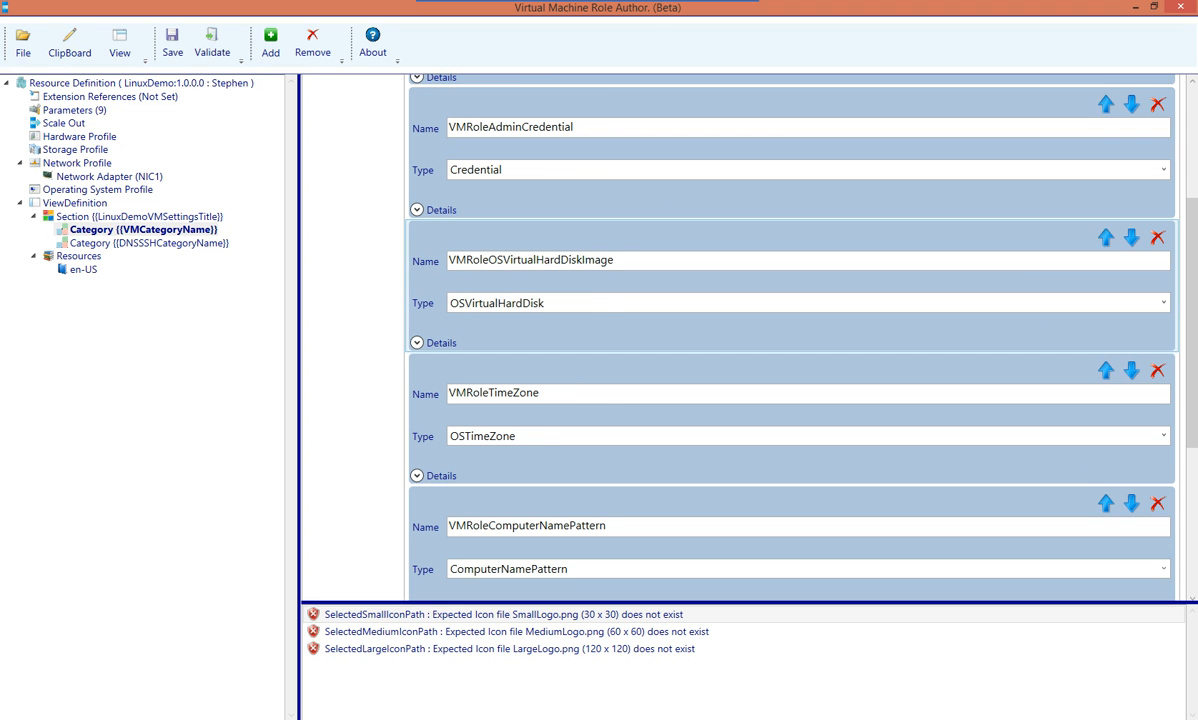
click(1105, 237)
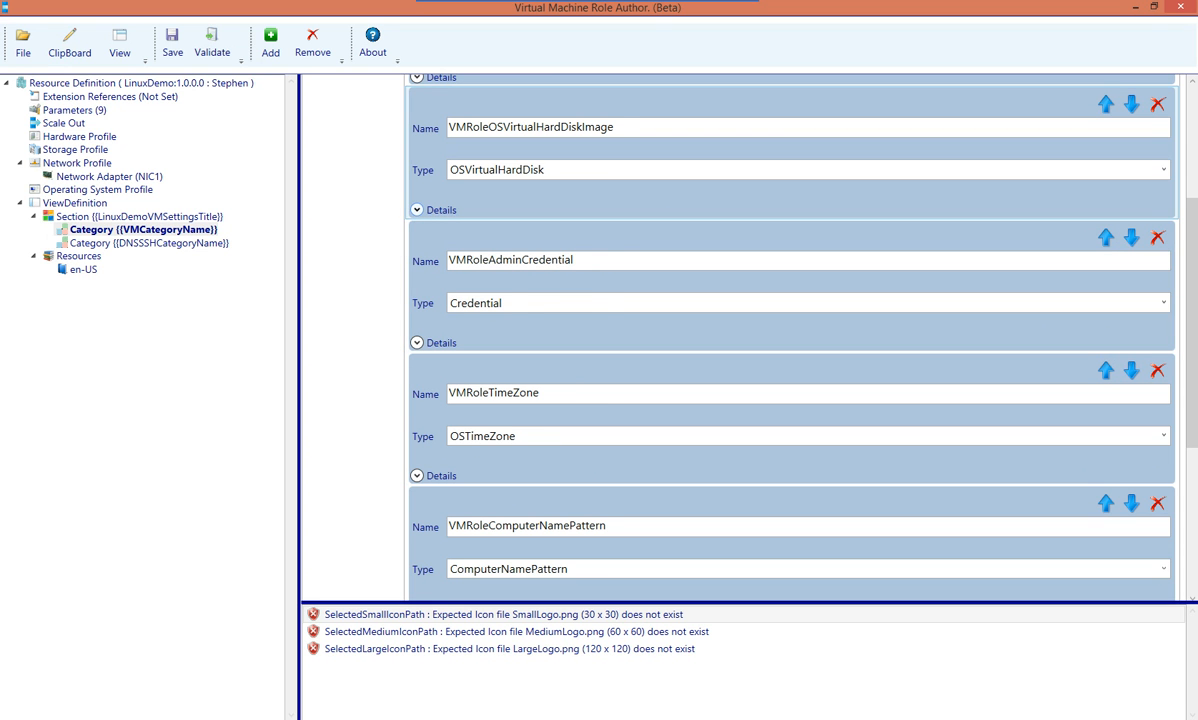
scroll(790, 330, up, 3)
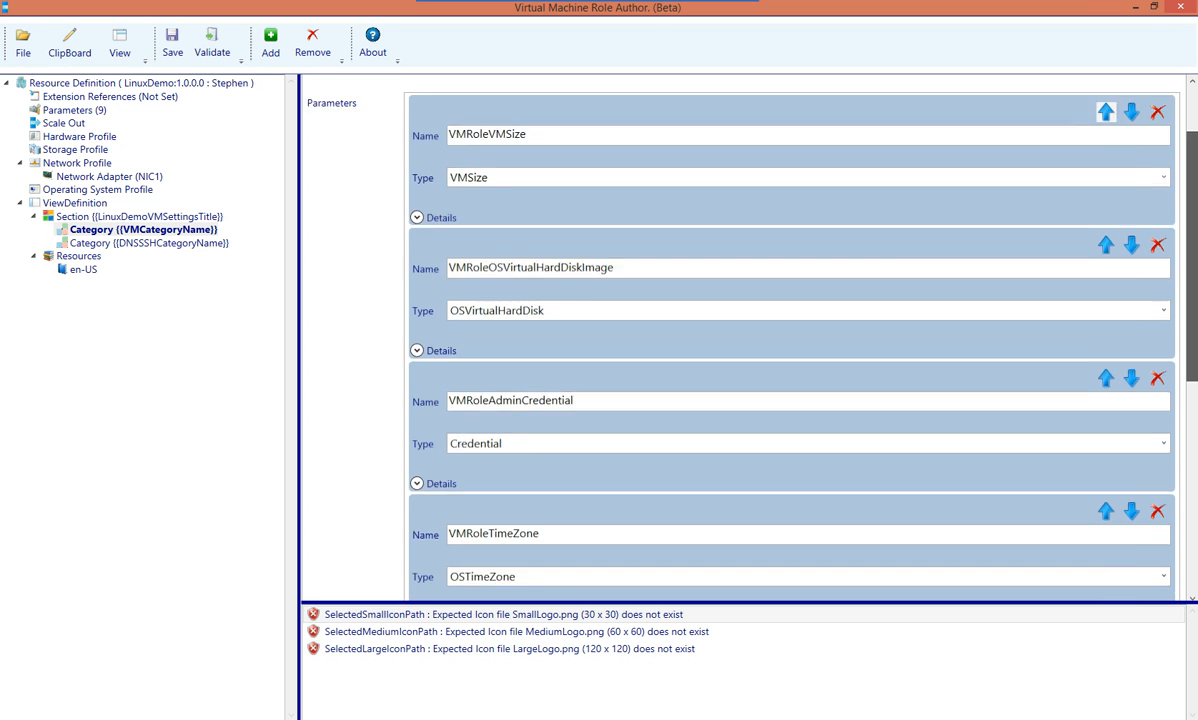
scroll(790, 330, up, 1)
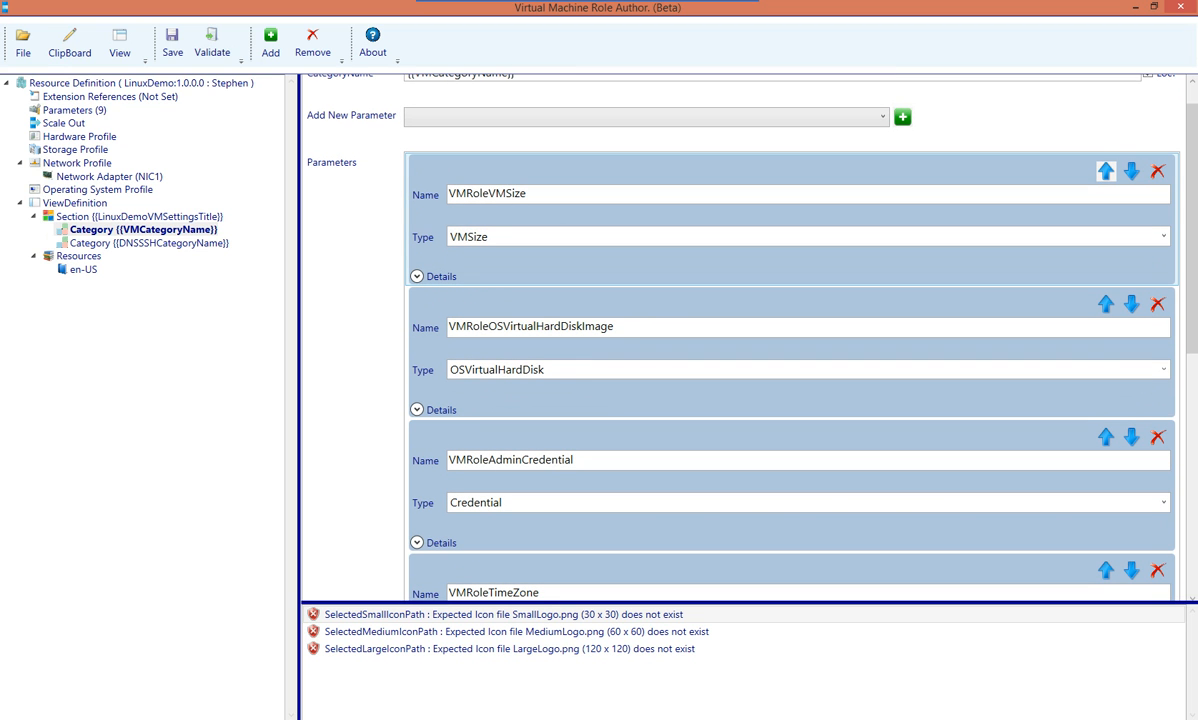
Check the name of each VM Category parameter, from VMRoleVMSize to VMRoleInitialInstanceCount
click(527, 194)
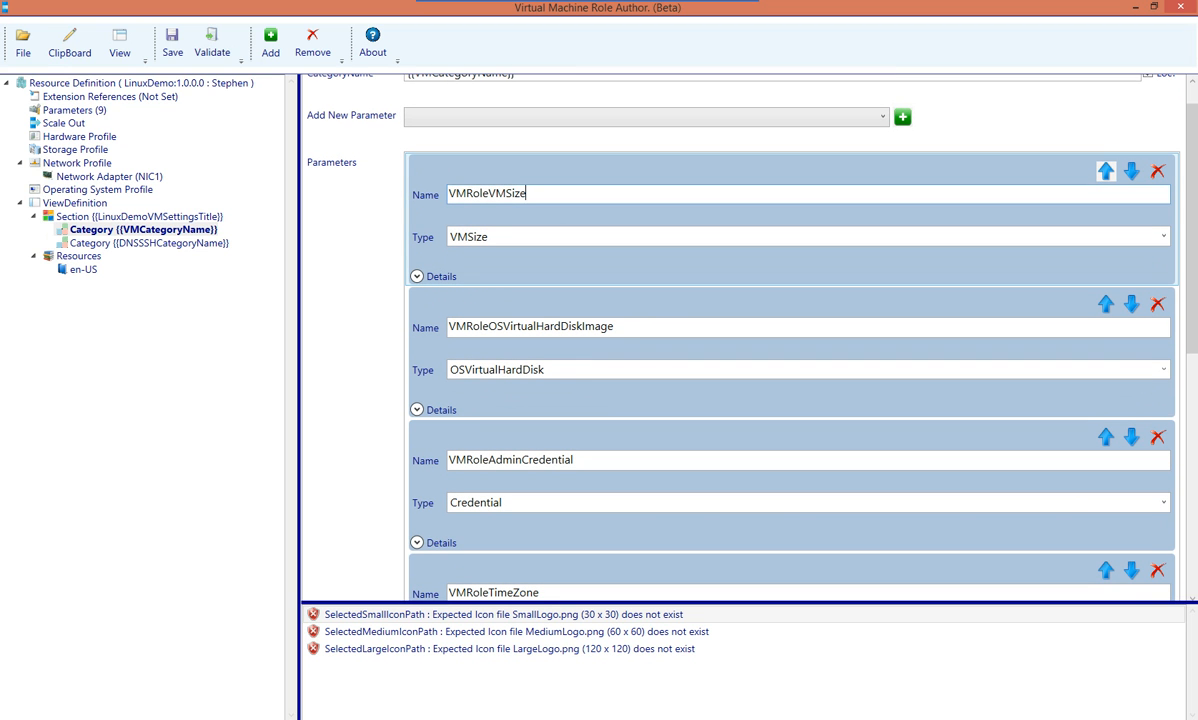
click(614, 327)
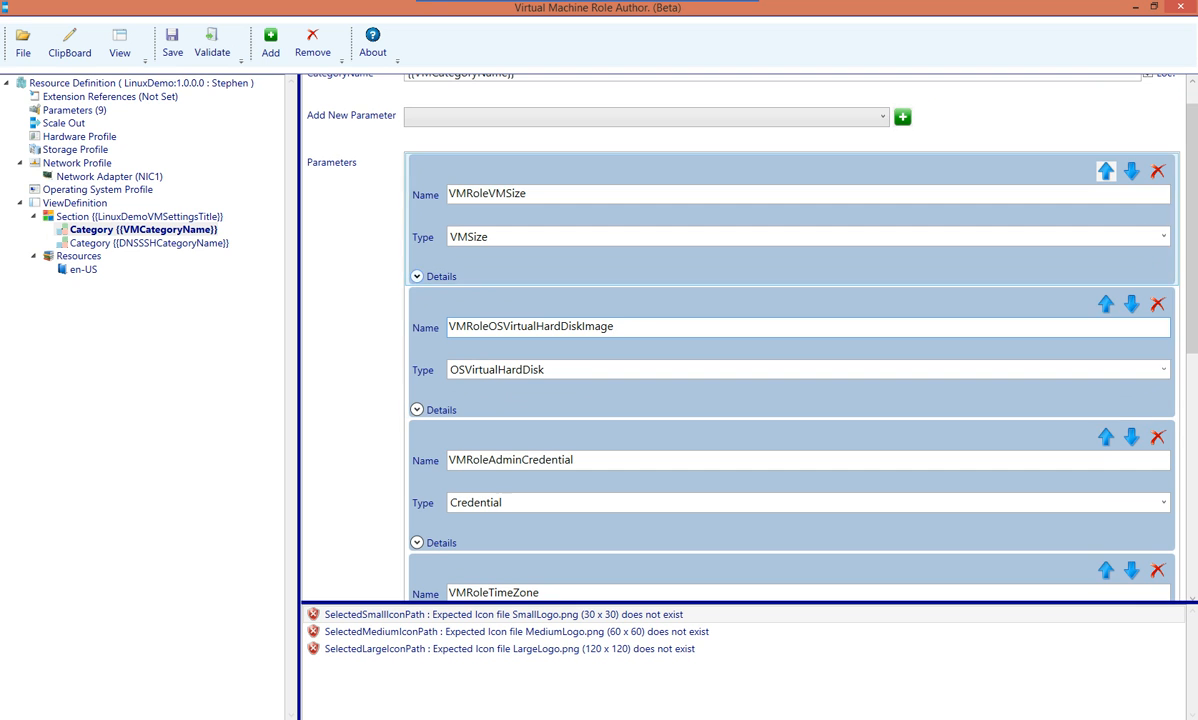
scroll(790, 330, down, 4)
click(574, 263)
click(540, 396)
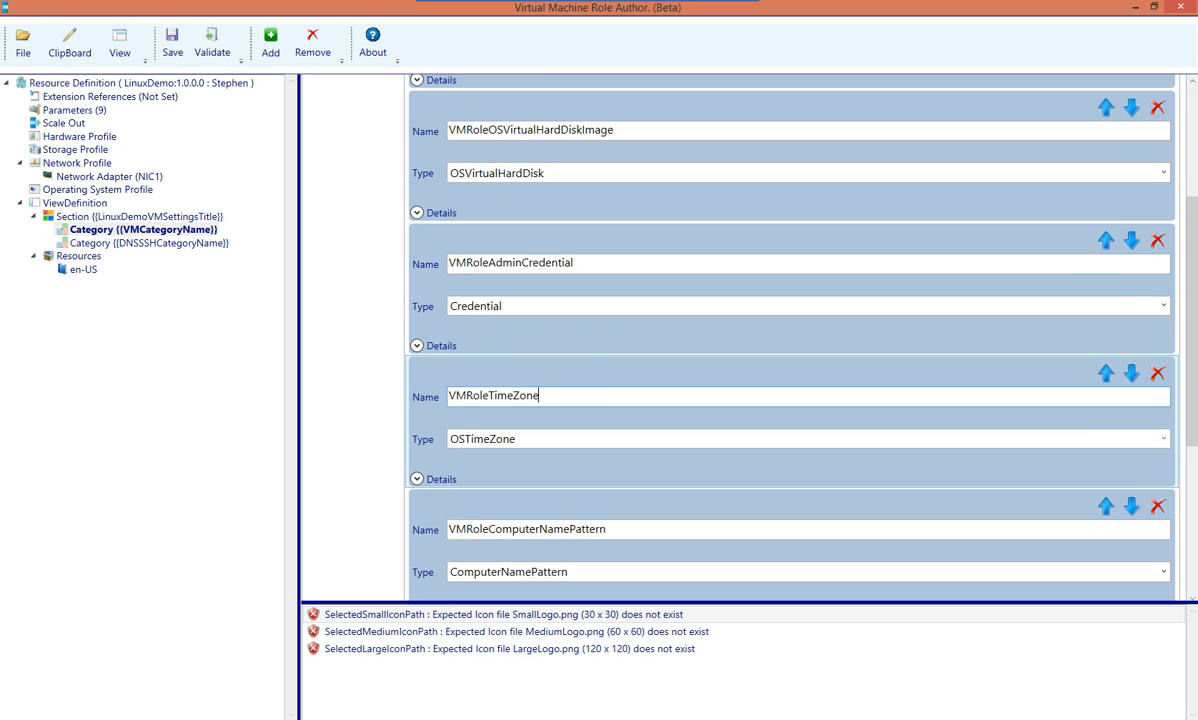
click(607, 529)
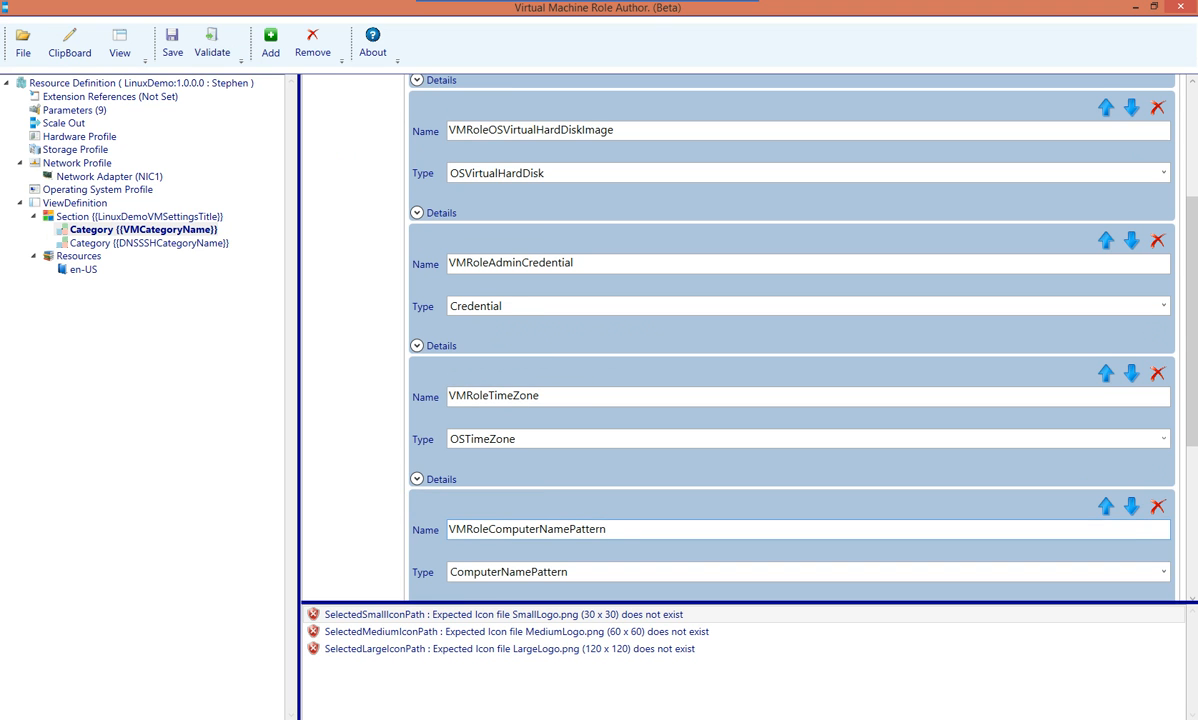
drag(1192, 320, 1192, 468)
click(549, 354)
click(590, 487)
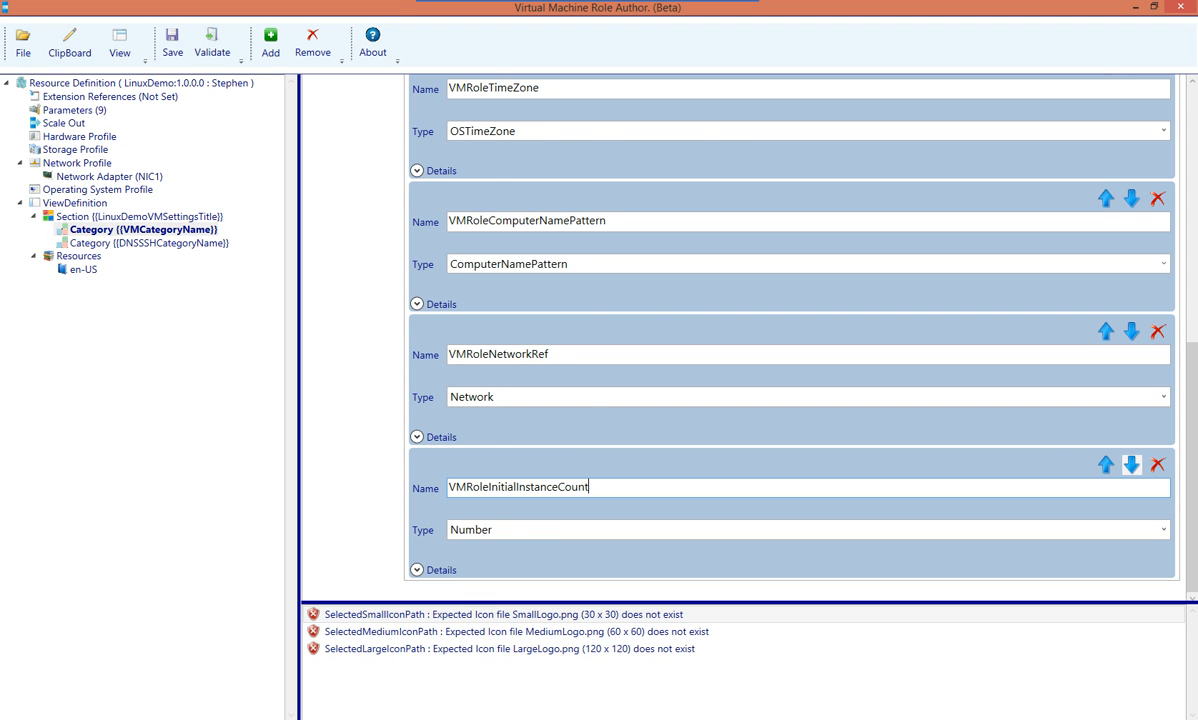
Browse the DNSSSH category parameters and the view definition's en-US localized string table
click(155, 243)
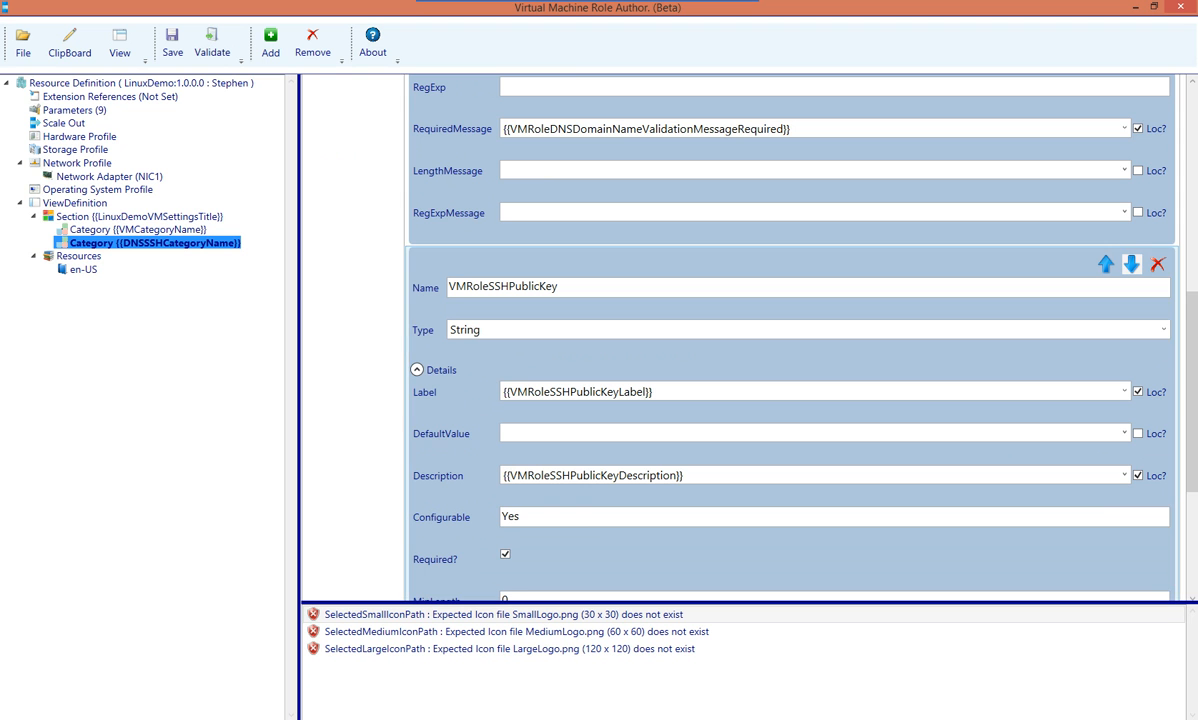
scroll(790, 330, up, 6)
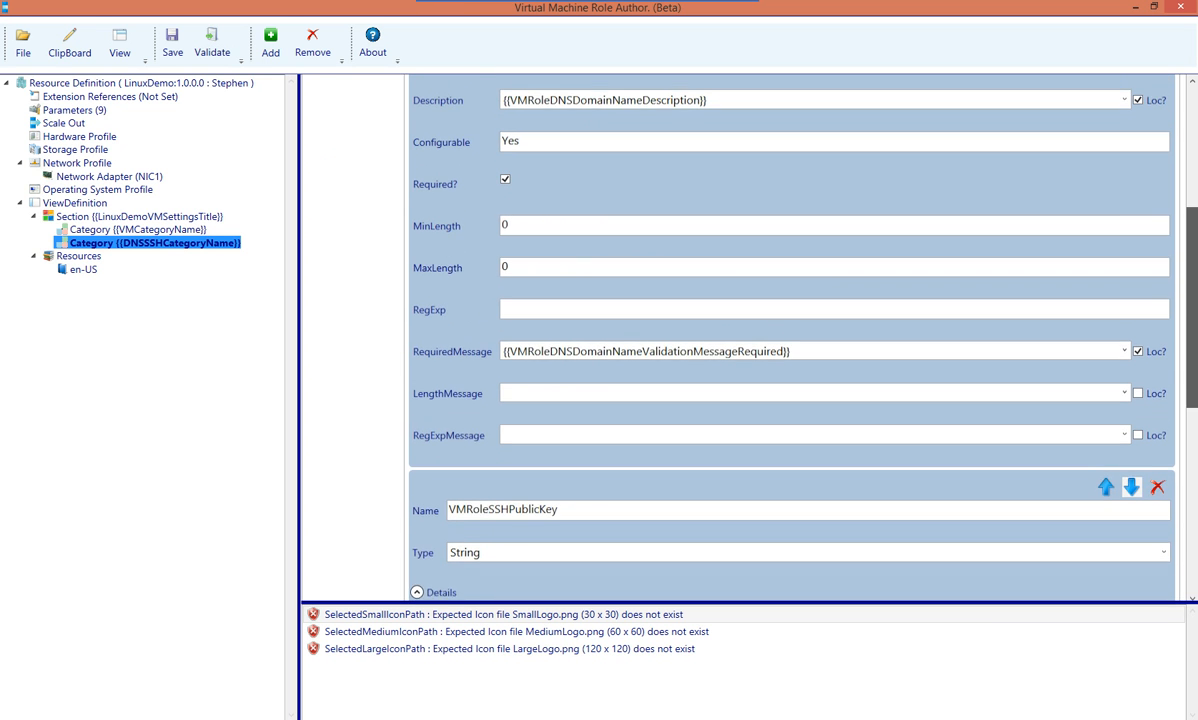
scroll(790, 330, up, 2)
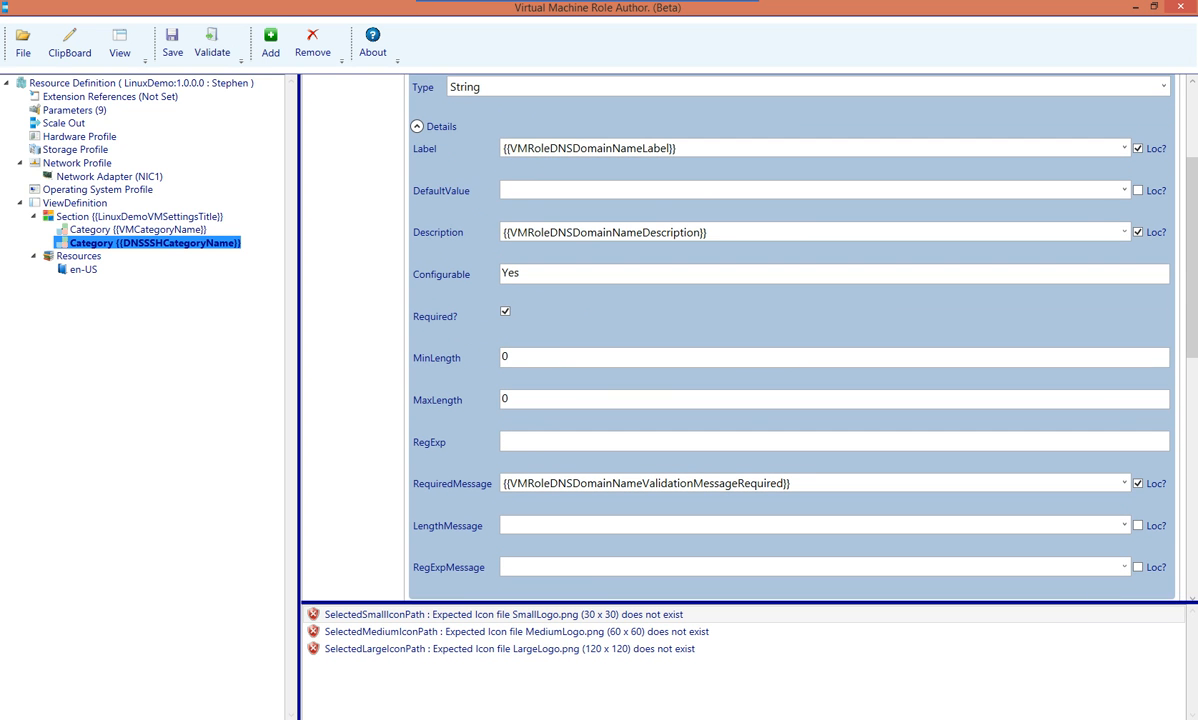
click(78, 256)
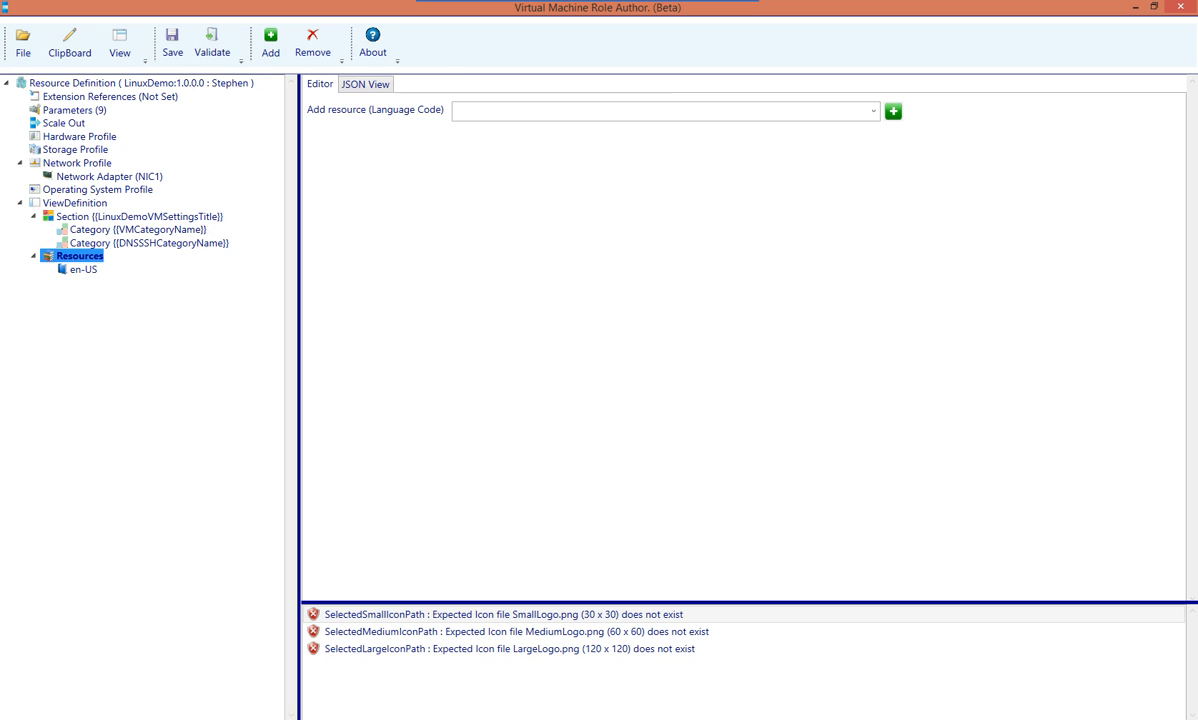
click(84, 270)
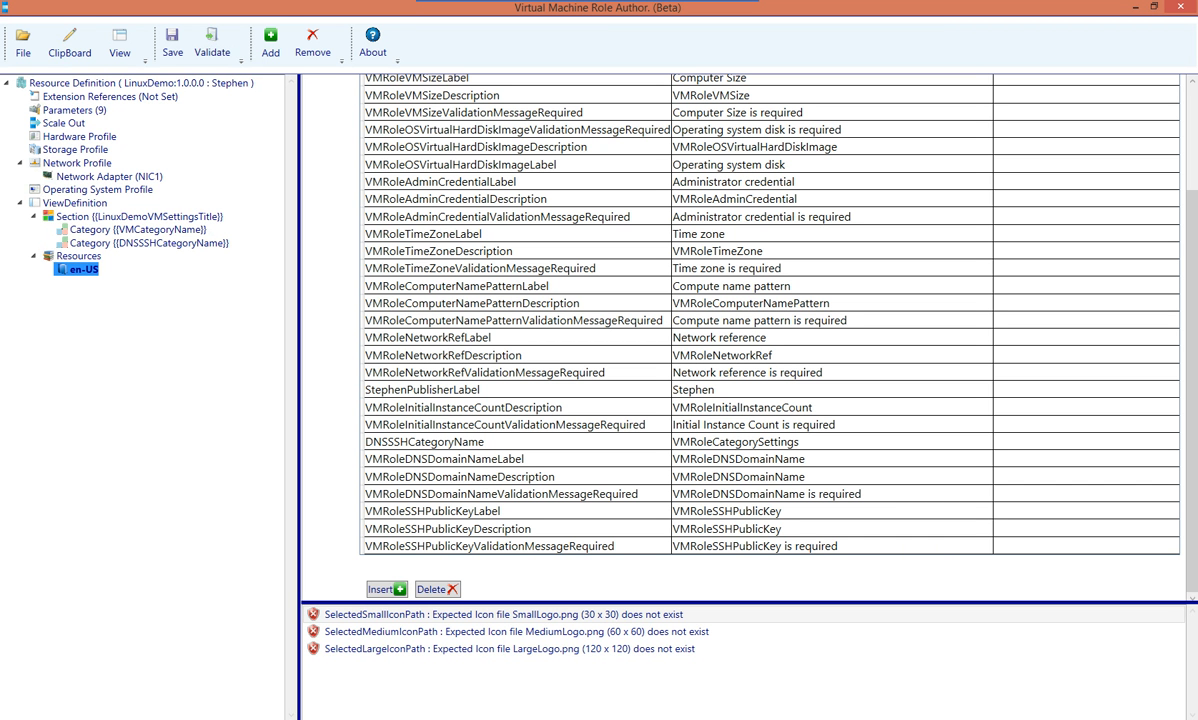
scroll(770, 340, up, 3)
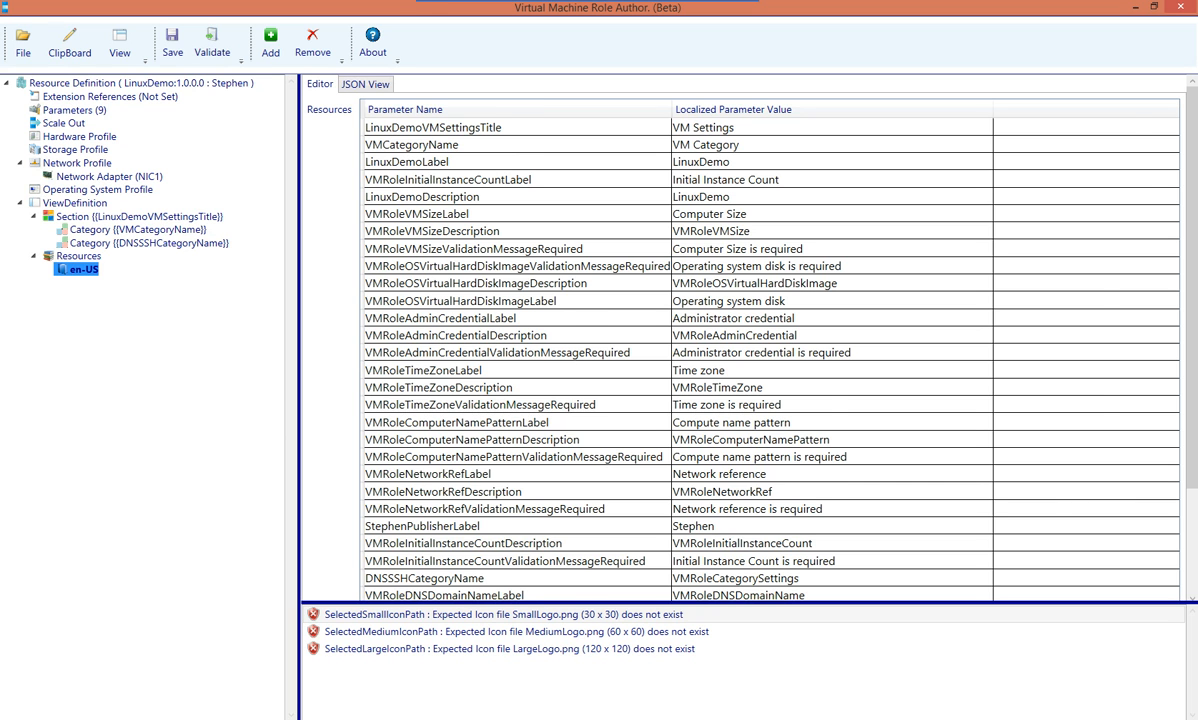
Check the LinuxDemoLabel and LinuxDemoDescription resource names, then edit the LinuxDemoLabel value
click(78, 203)
click(465, 109)
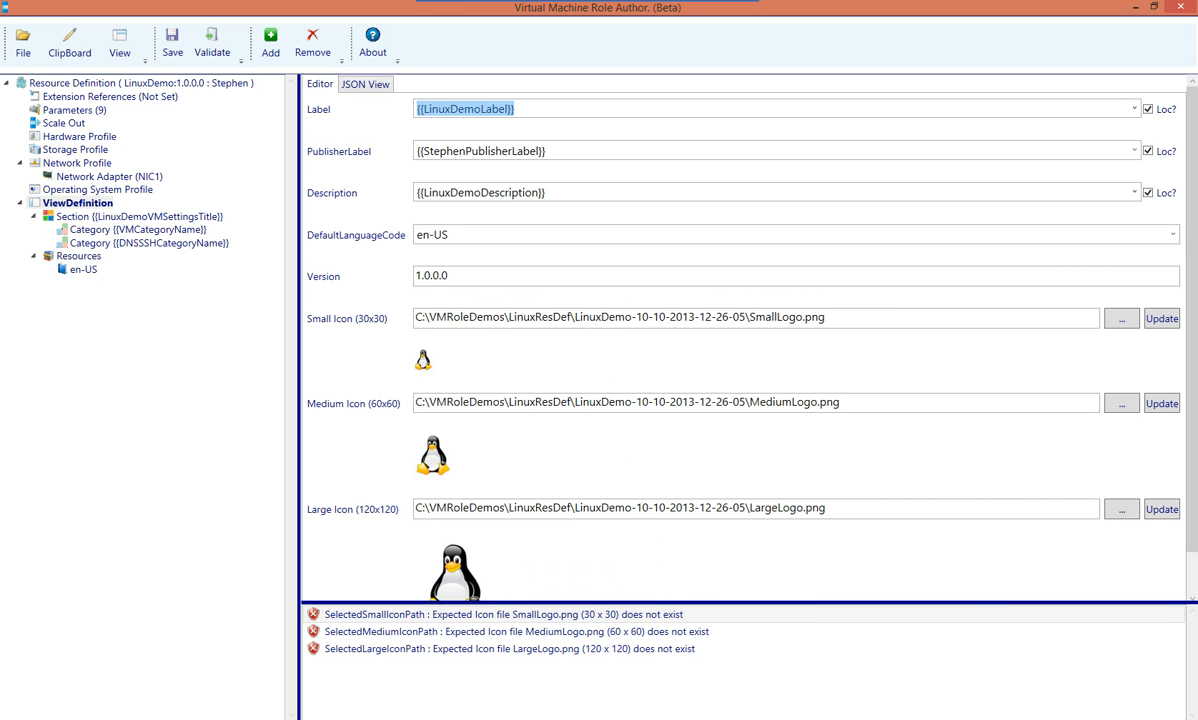
click(422, 109)
drag(422, 109, 508, 109)
double_click(437, 192)
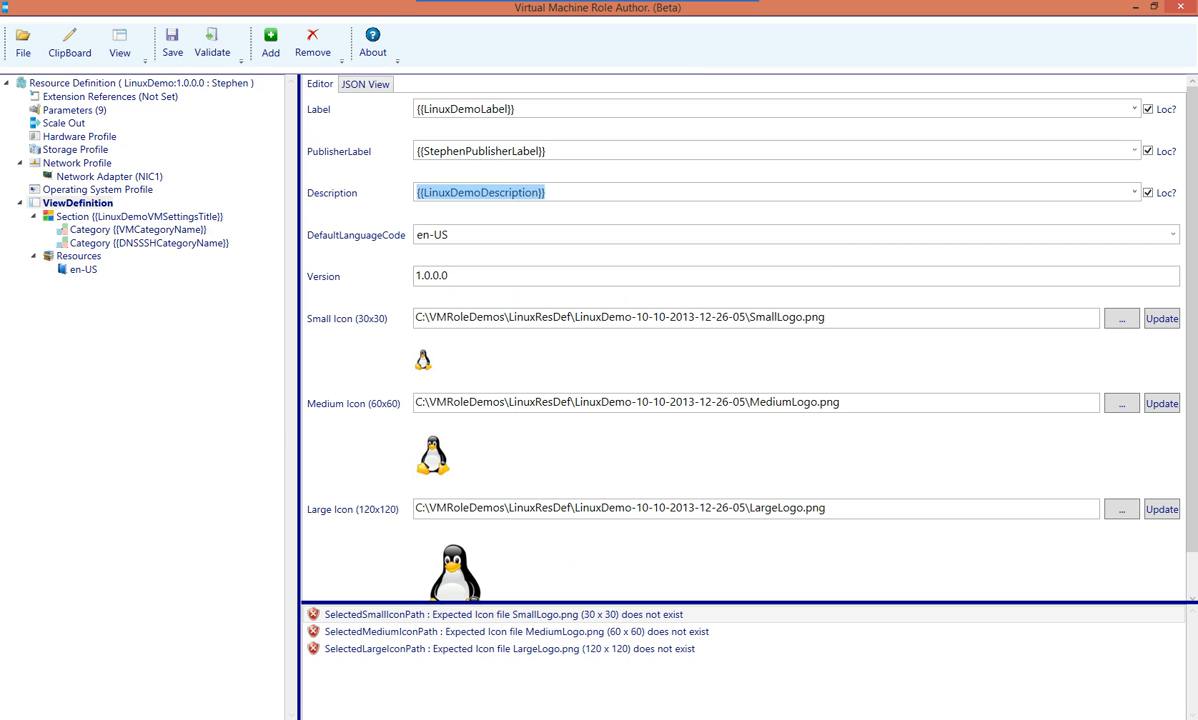
click(437, 192)
drag(421, 192, 539, 192)
click(66, 269)
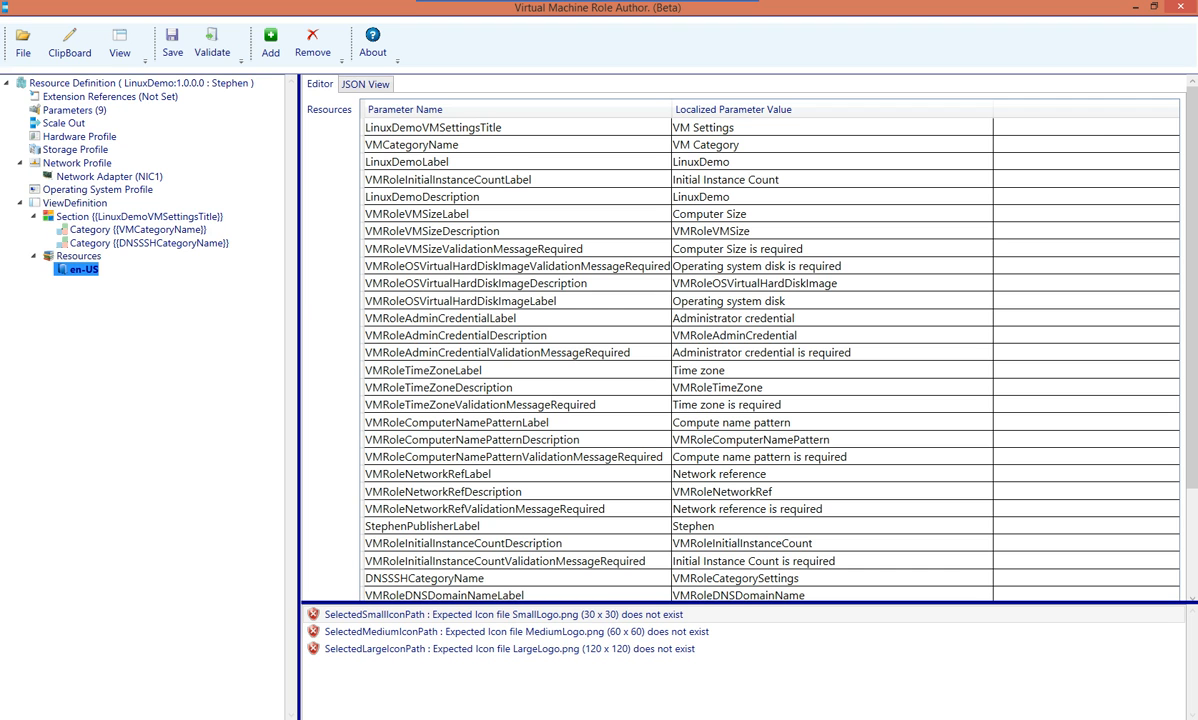
double_click(735, 162)
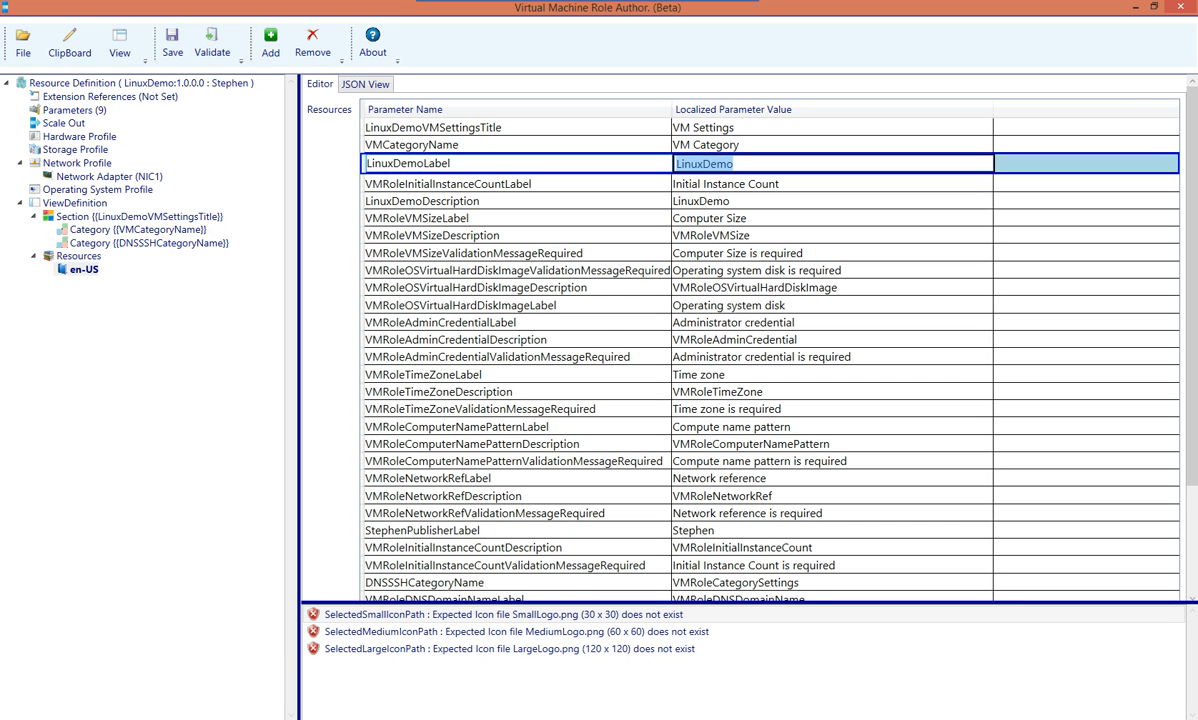
Set the label to 'CentOS Linux VM Role' and describe it as deploying CentOS Linux 6
text(CentOS Linux VM Role)
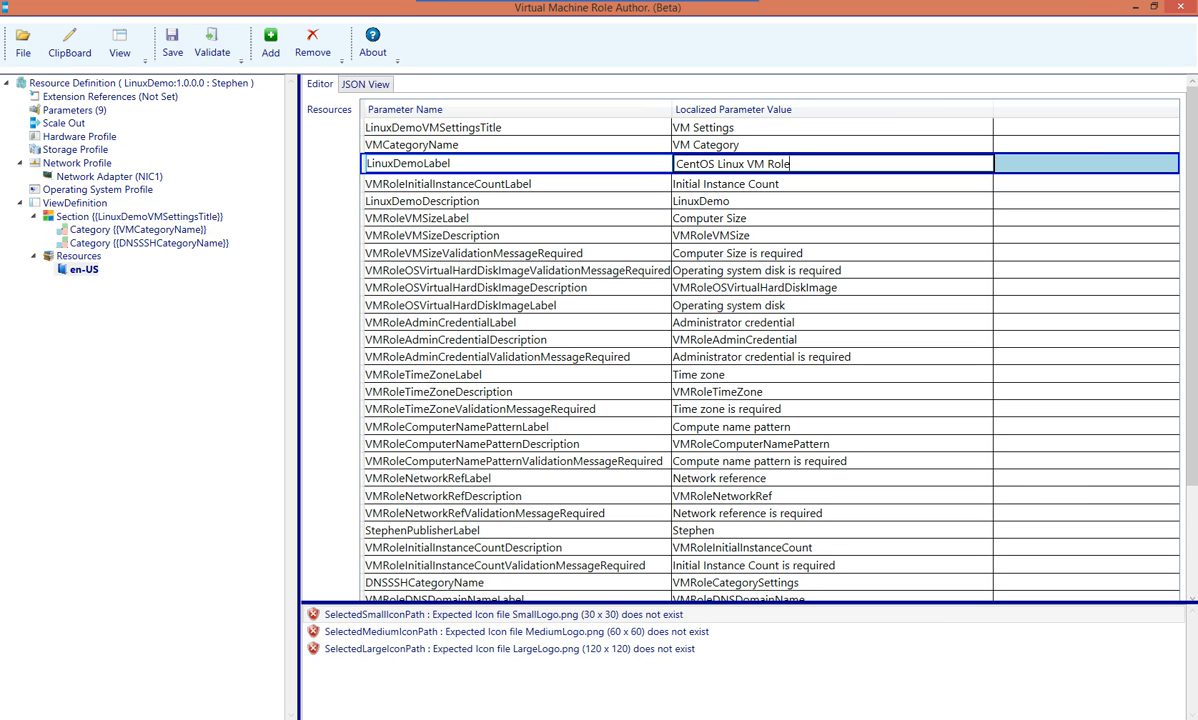
key(Return)
key(F2)
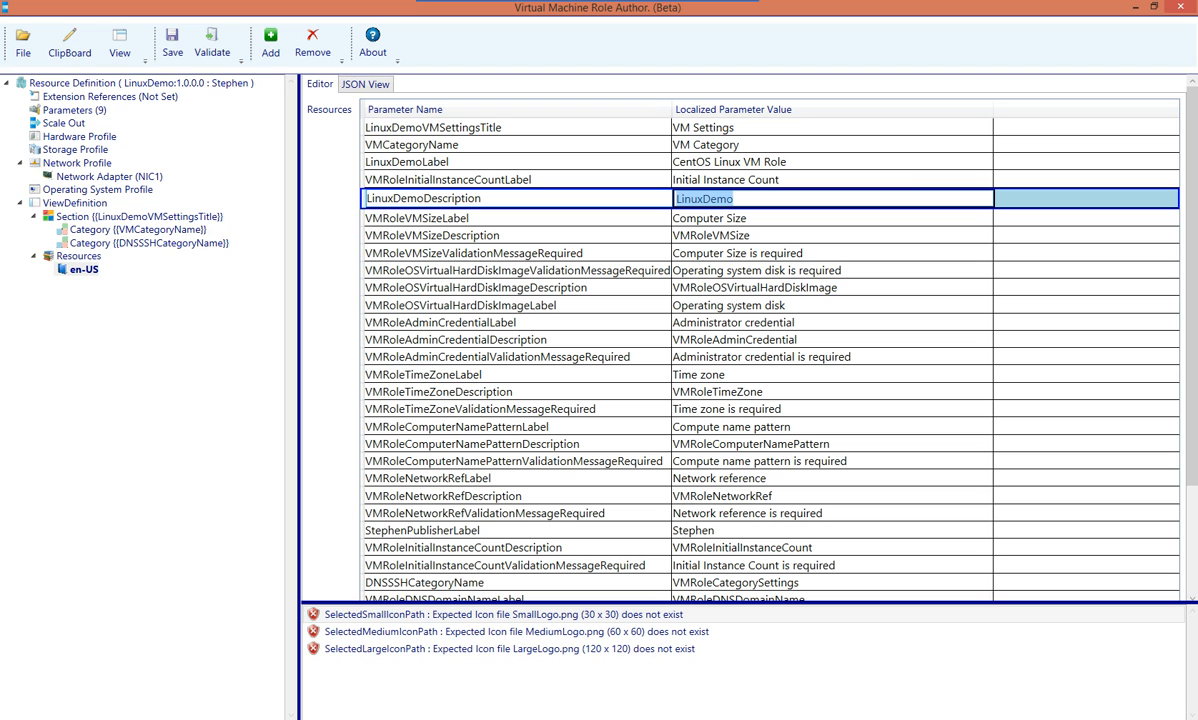
text(This item is )
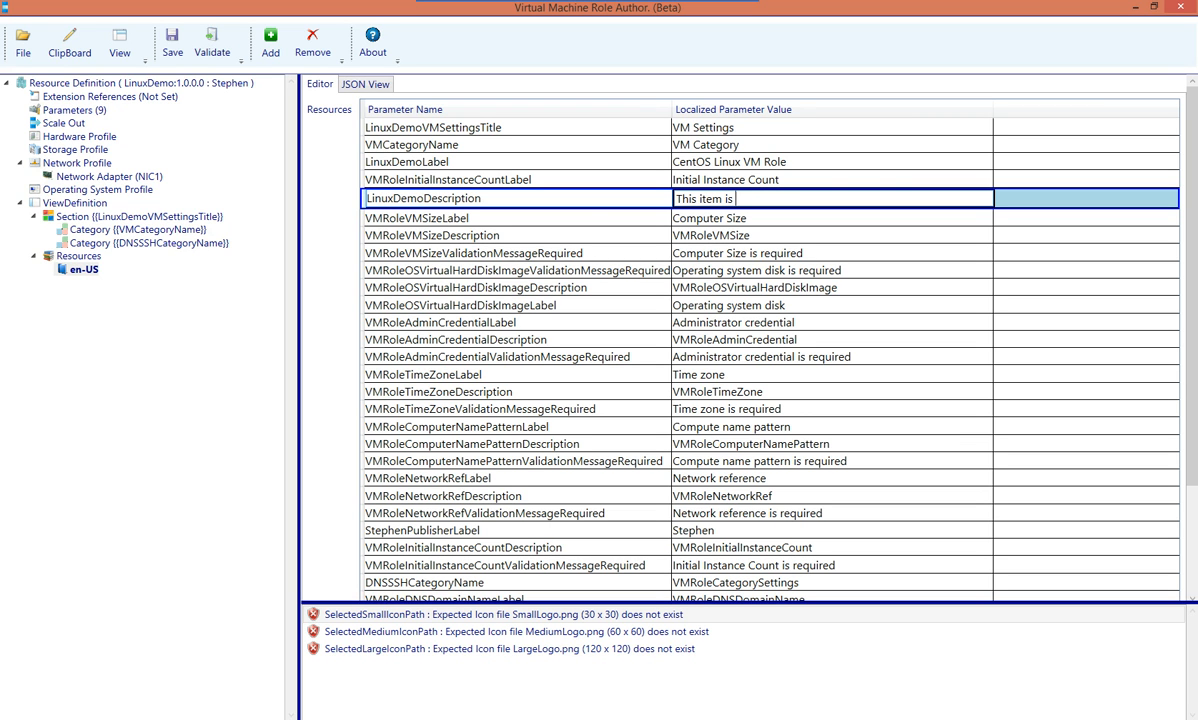
text(used to deploy a VM Role running C)
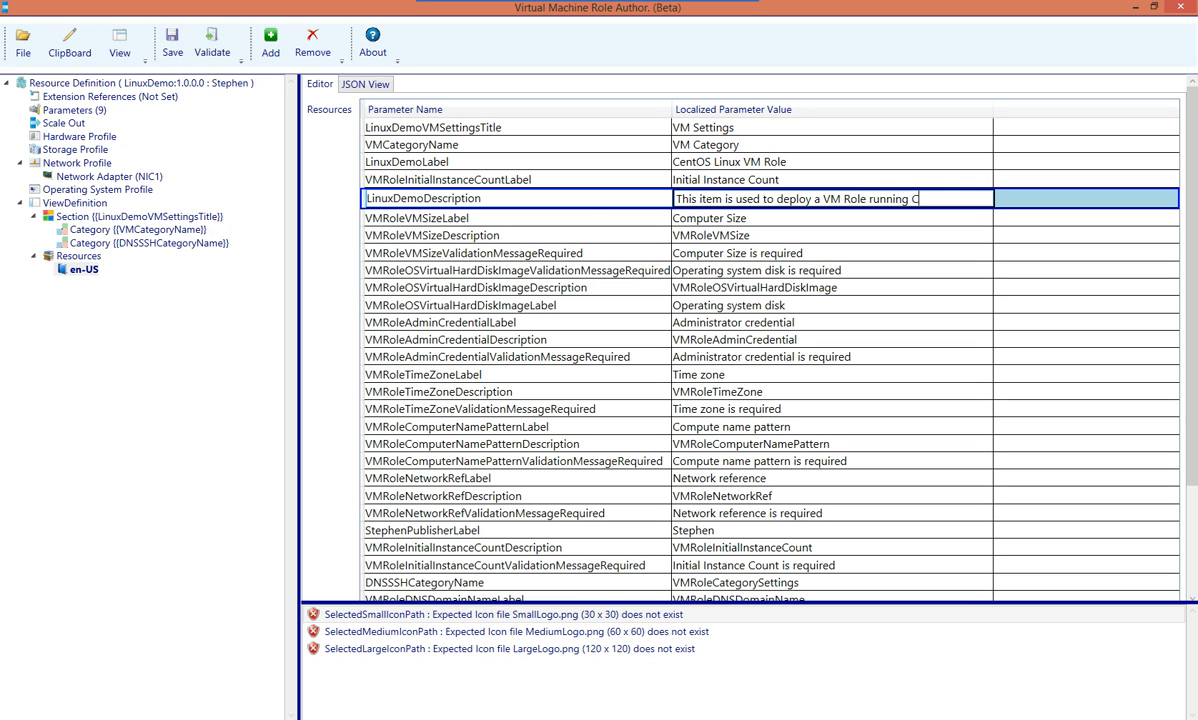
text(entOS Linux 6)
key(Return)
Change the VM Category value to 'Virtual Machine Properties'
key(Down)
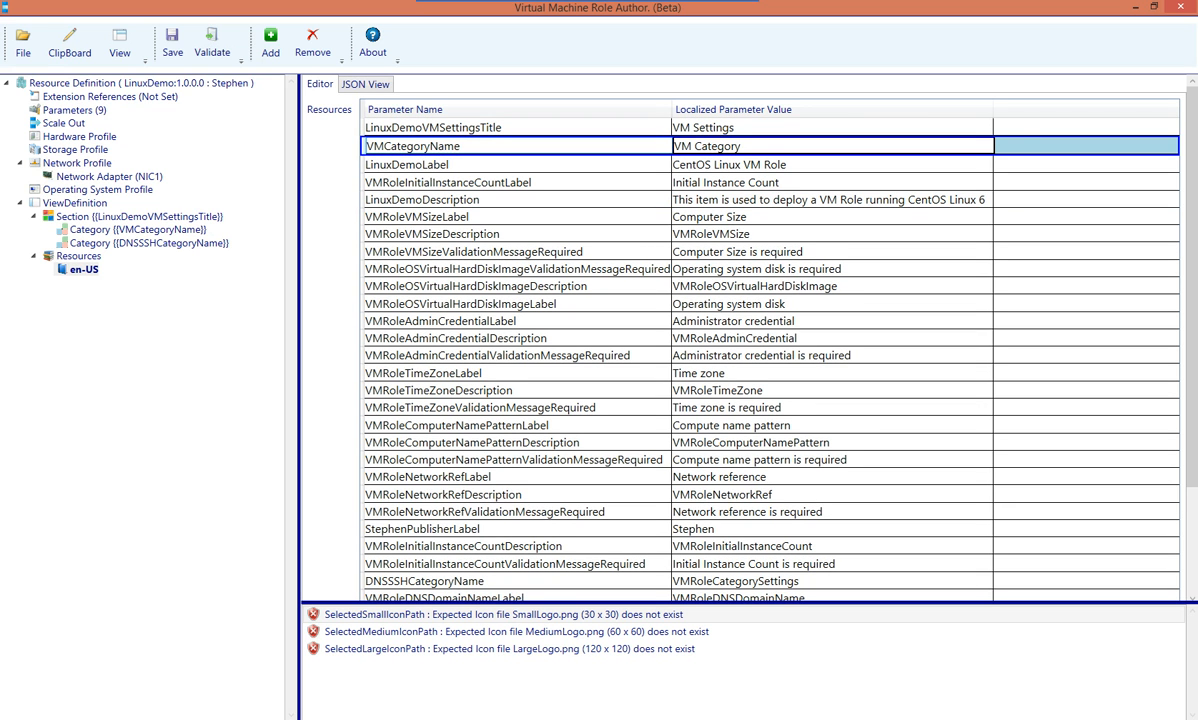
click(710, 146)
double_click(710, 146)
click(743, 146)
key(ctrl+a)
text(Virtual Machine Properties)
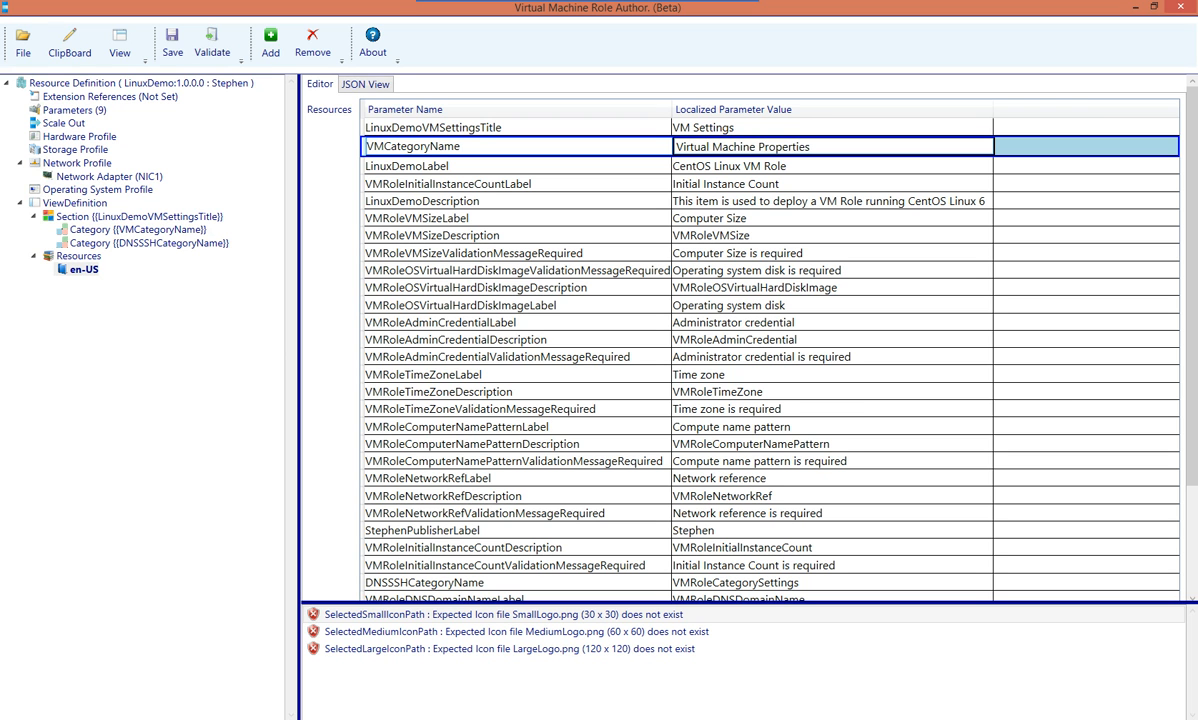
click(760, 339)
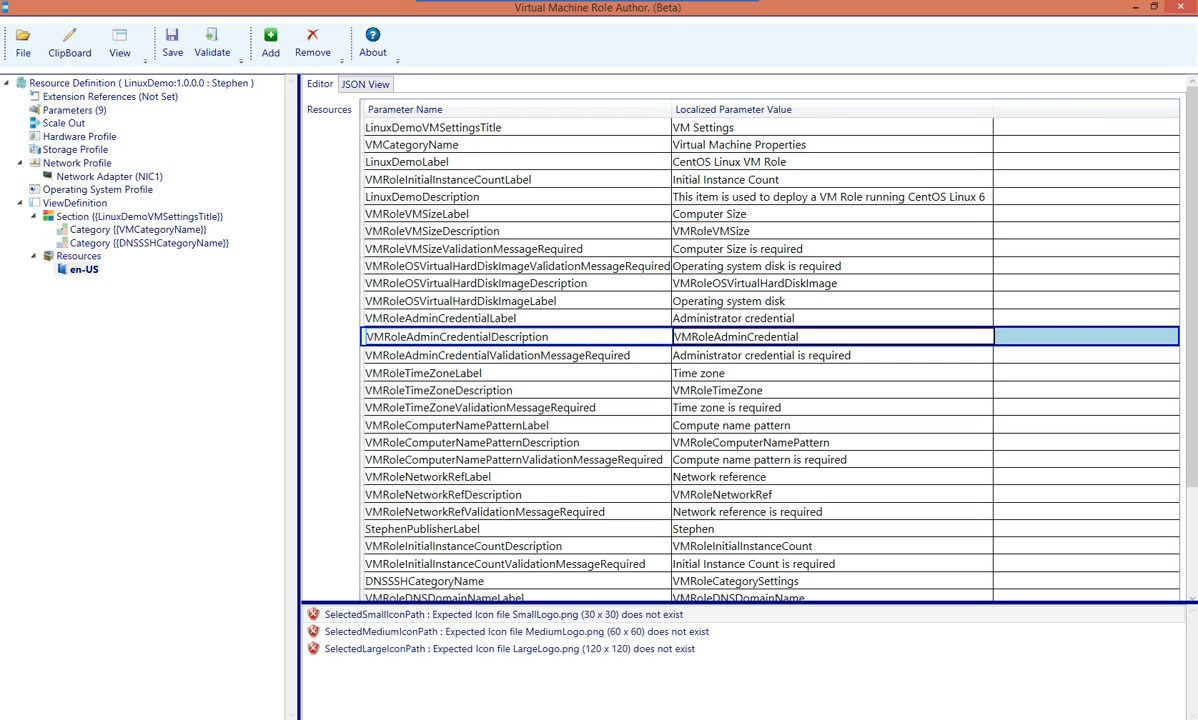
Set DNSSSHCategoryName to 'DNSDomainName / SSH Properties'
click(480, 581)
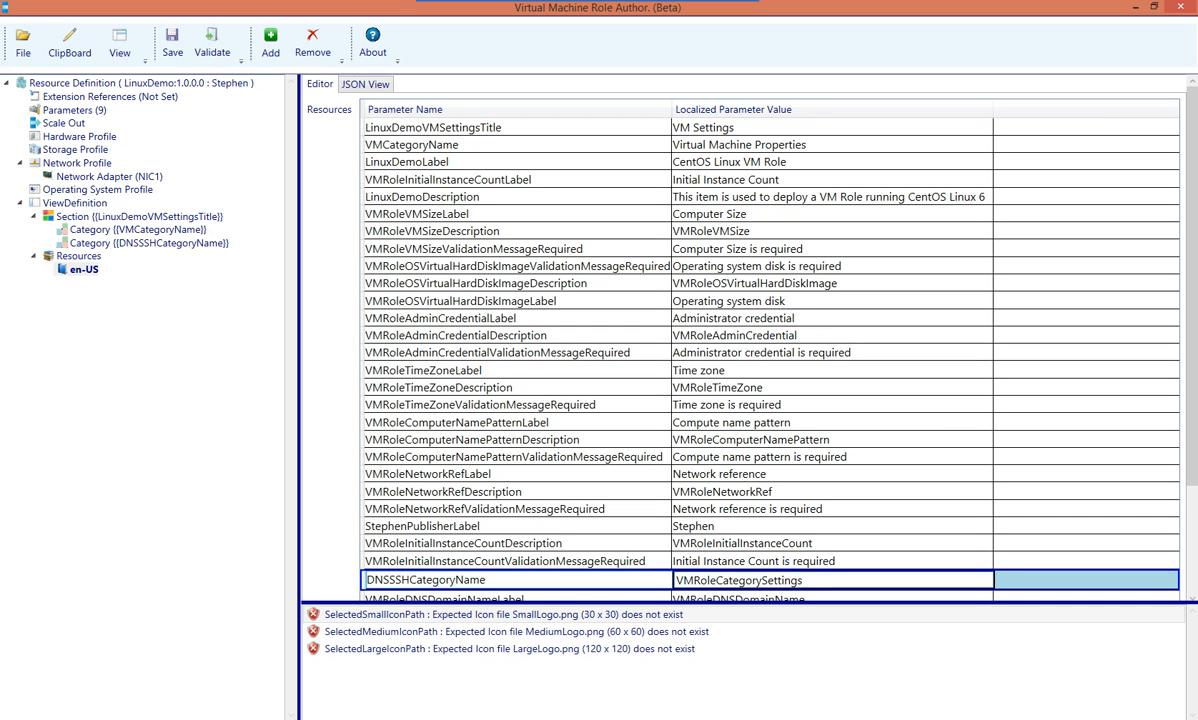
key(Tab)
text(DNSDOm)
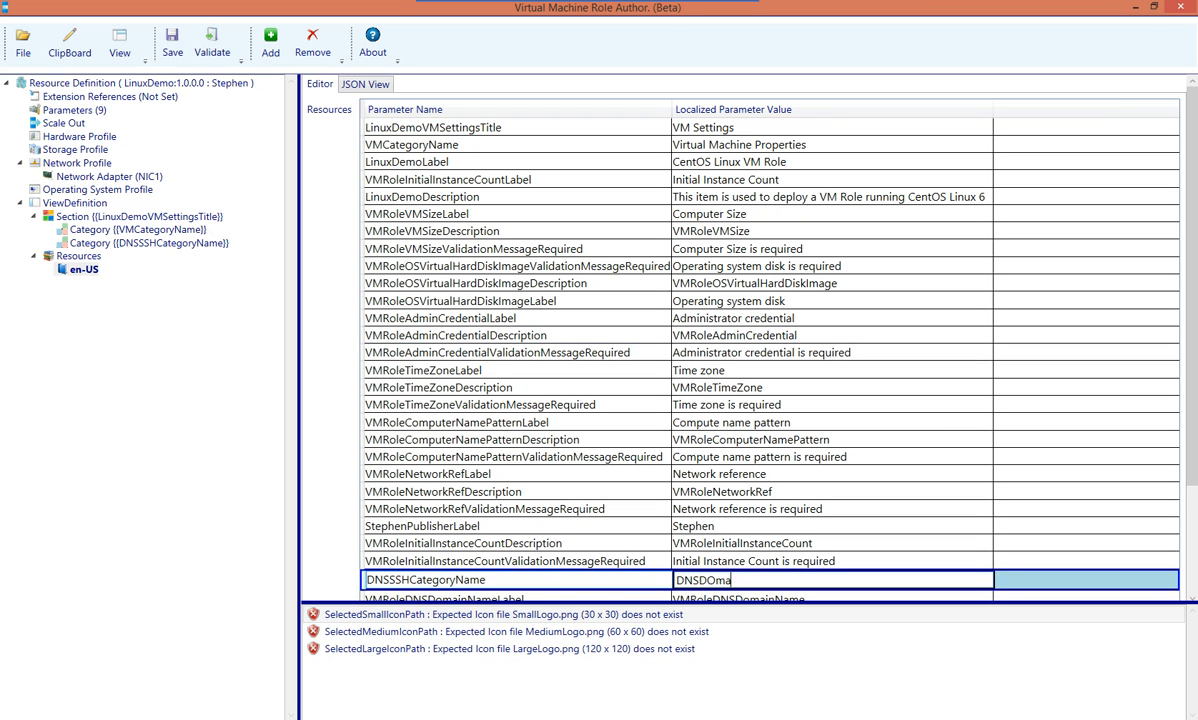
key(BackSpace)
key(BackSpace)
text(omainName /)
text( SSH Sett)
text(ing)
key(BackSpace)
key(BackSpace)
key(BackSpace)
key(BackSpace)
key(BackSpace)
key(BackSpace)
key(BackSpace)
text(Properties)
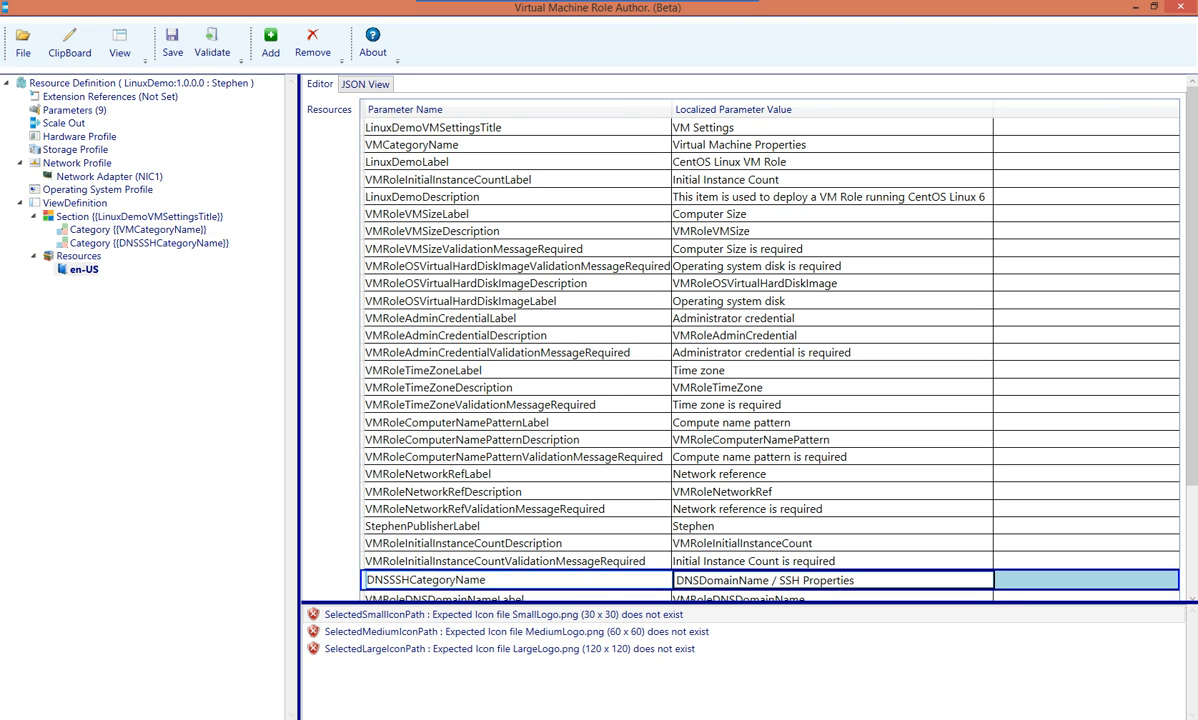
Rename the DNS domain name label to 'DNS Domain Name' by dropping the VMRole prefix
scroll(770, 340, down, 2)
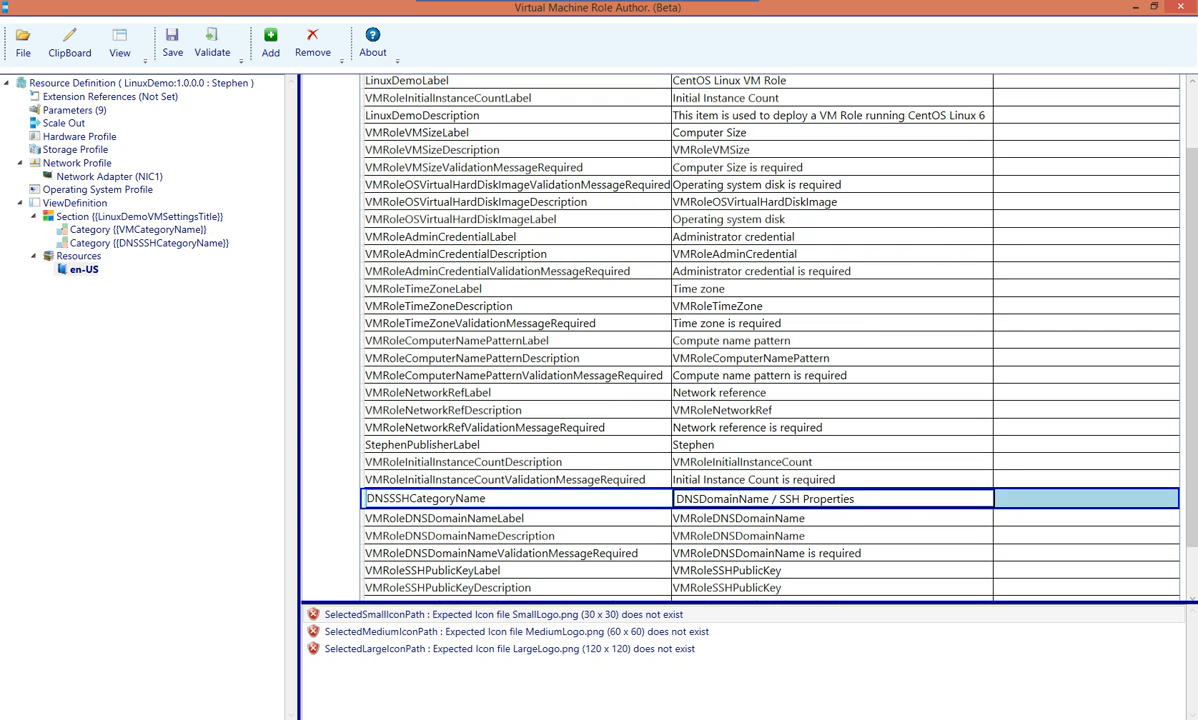
key(Return)
key(F2)
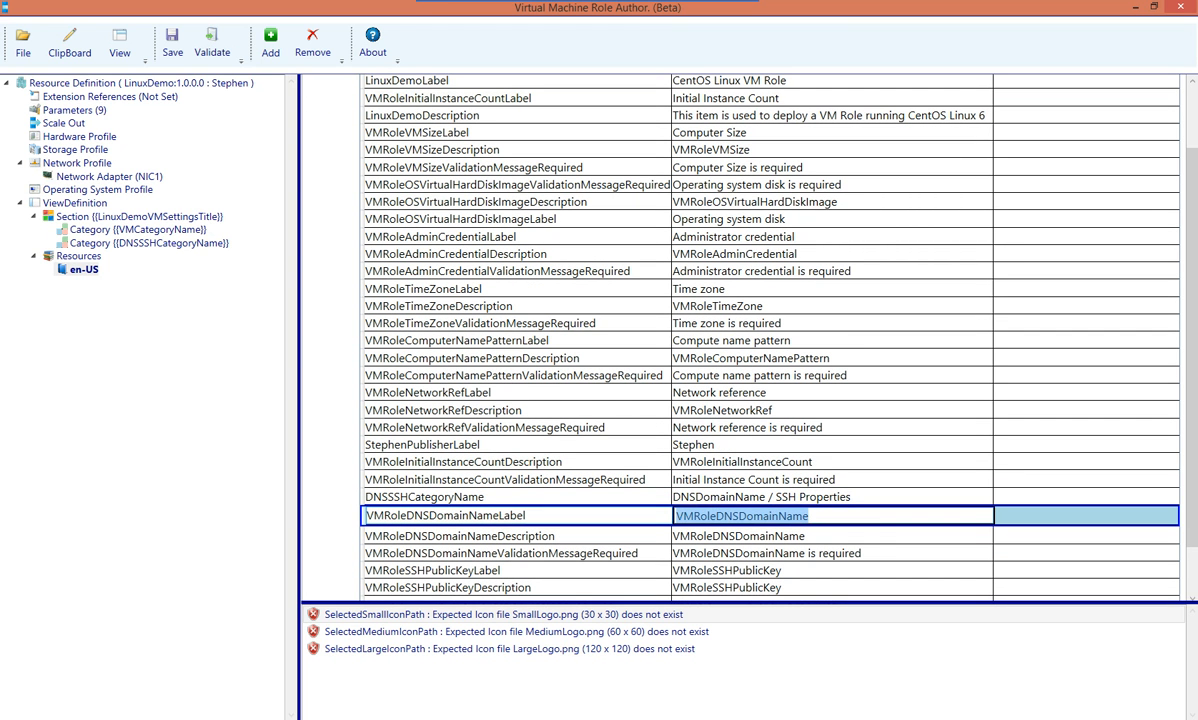
click(716, 516)
key(shift+Home)
key(Delete)
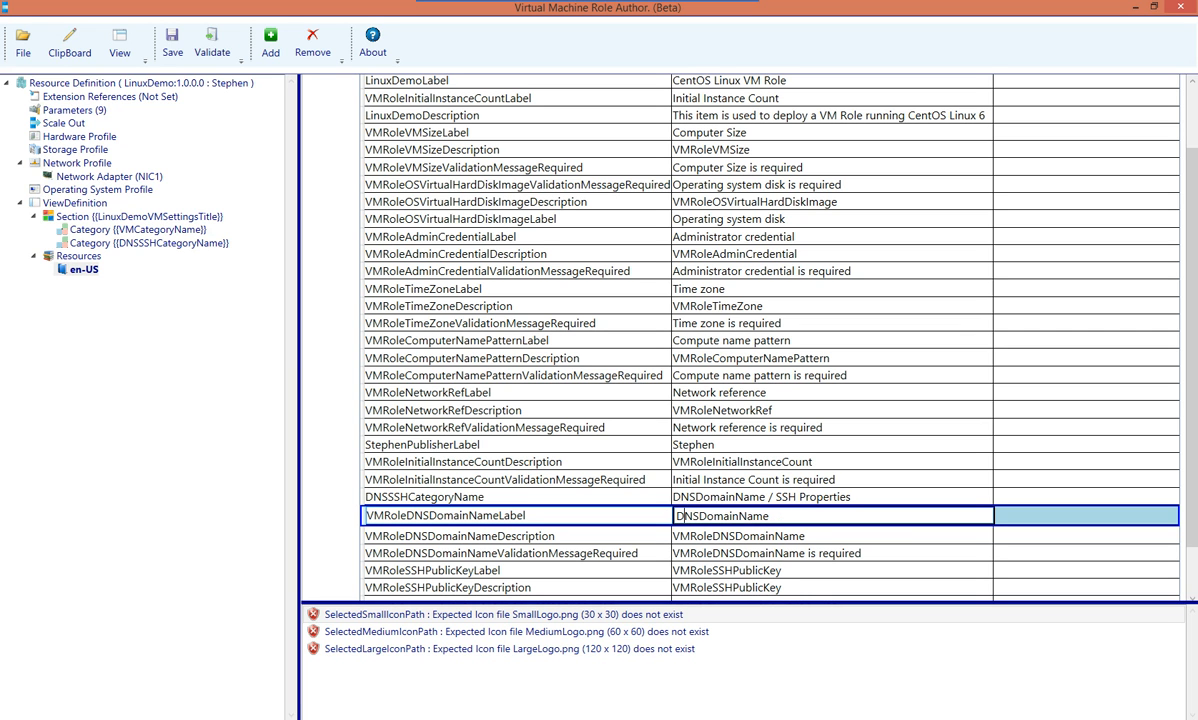
key(Right)
key(Right)
key(Right)
key(Right)
key(Right)
key(Right)
key(ctrl+a)
key(ctrl+c)
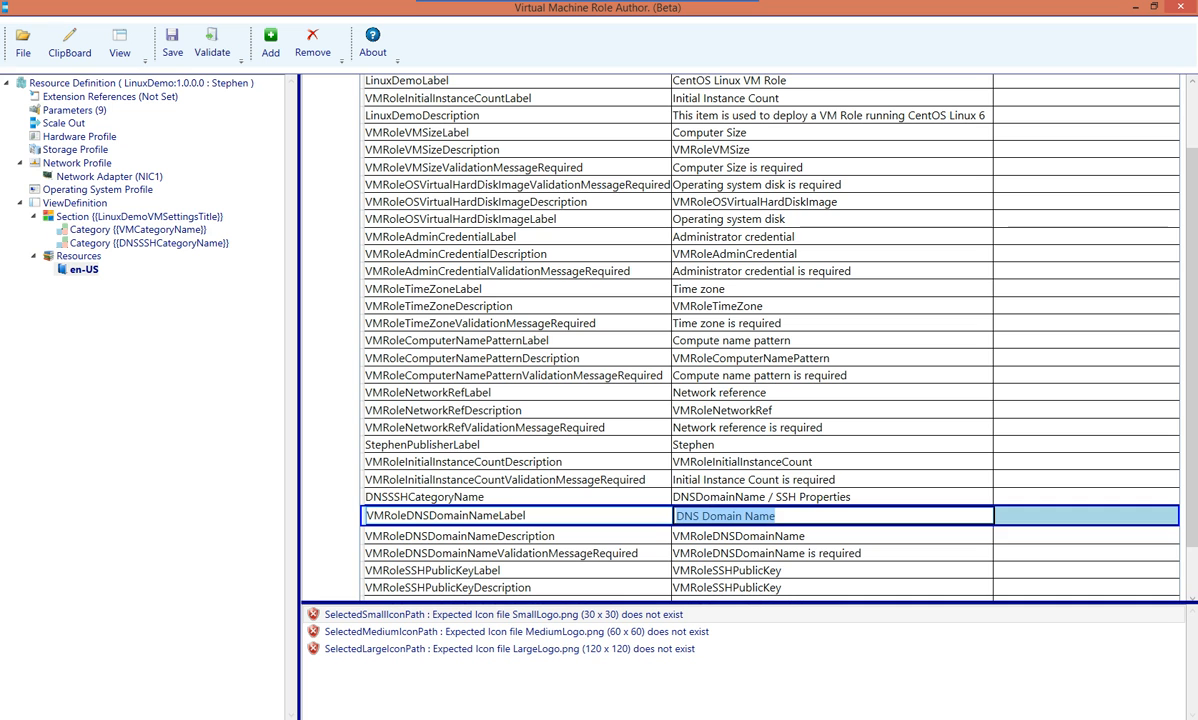
key(Return)
Set the description to 'DNS Domain Name' and the message to 'DNS Domain Name is a required parameter'
key(ctrl+a)
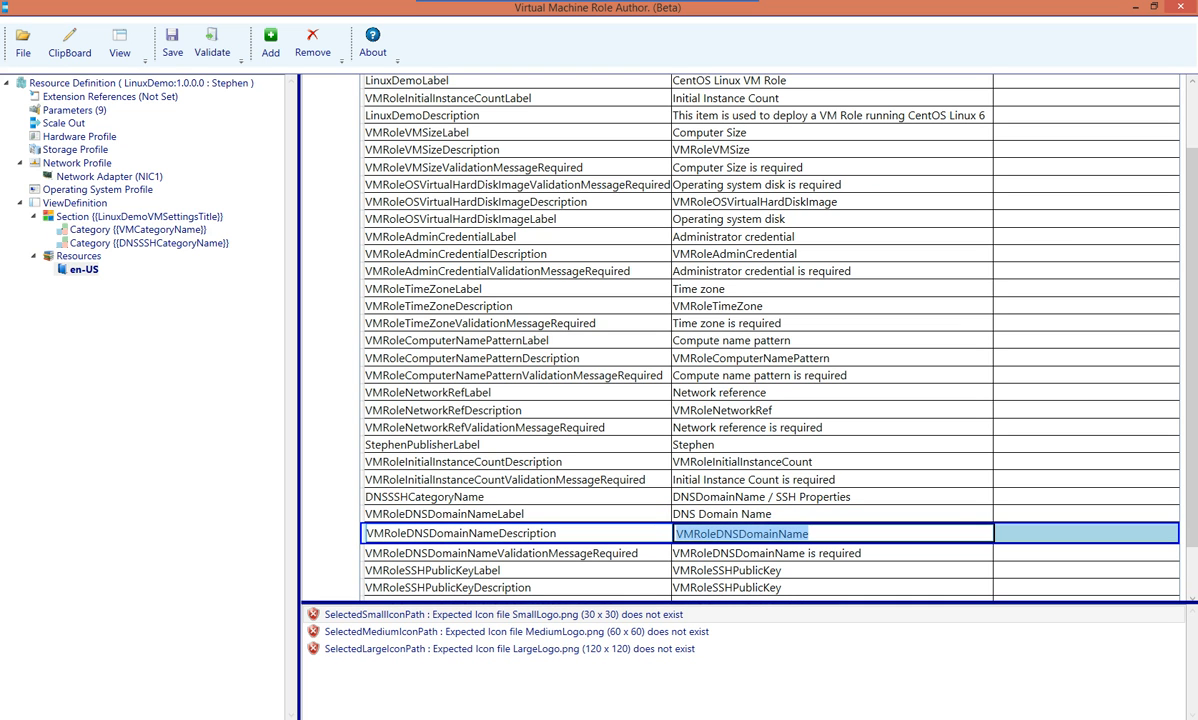
key(ctrl+v)
key(Return)
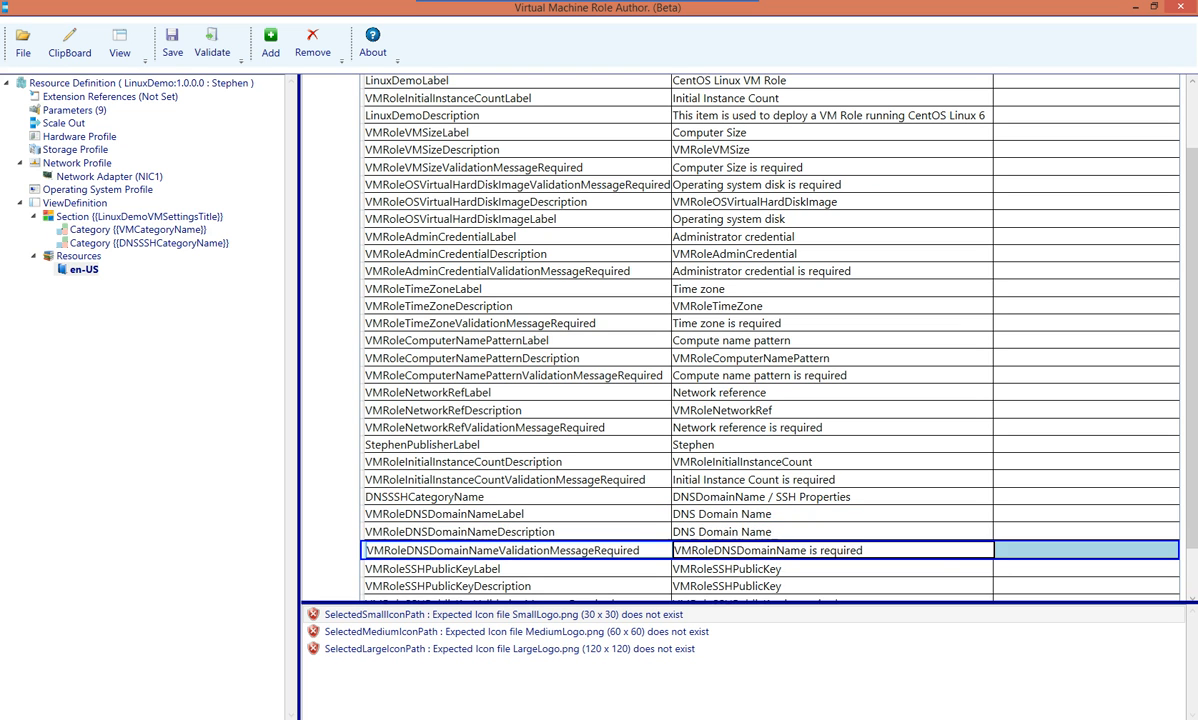
key(shift+Home)
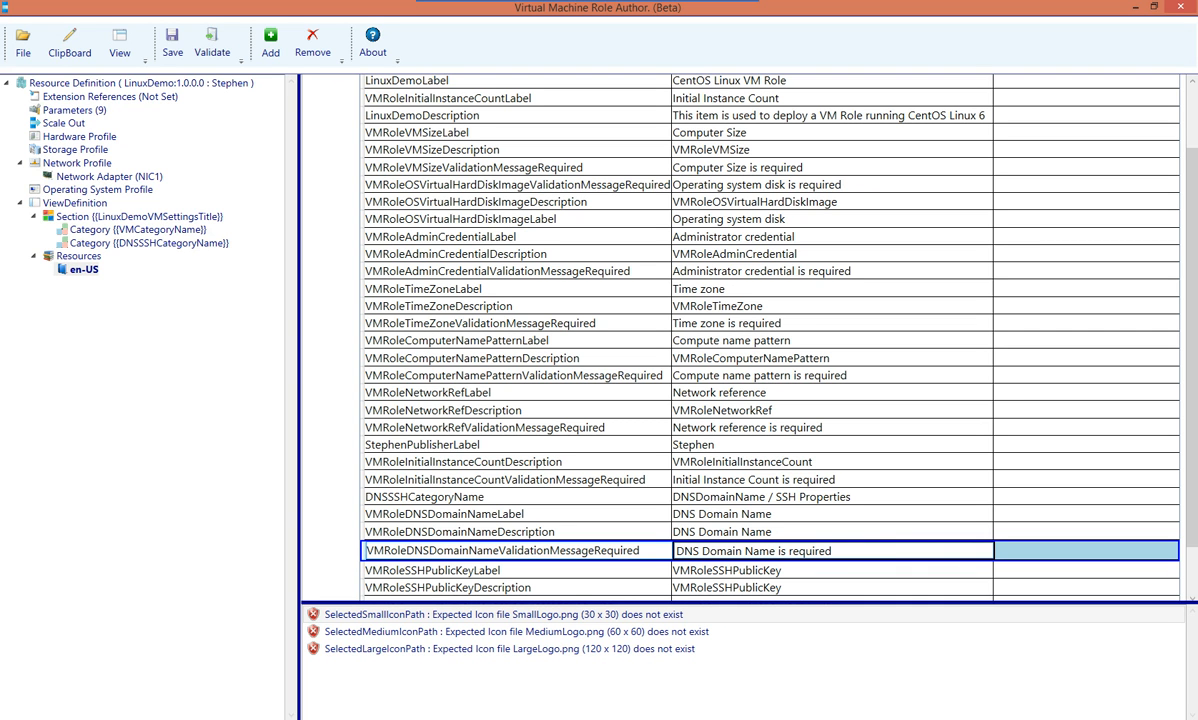
key(Right)
key(Right)
key(Right)
text(a)
key(End)
text(parameter)
key(Return)
Rename the SSH public key label to 'SSH Public Key'
click(715, 568)
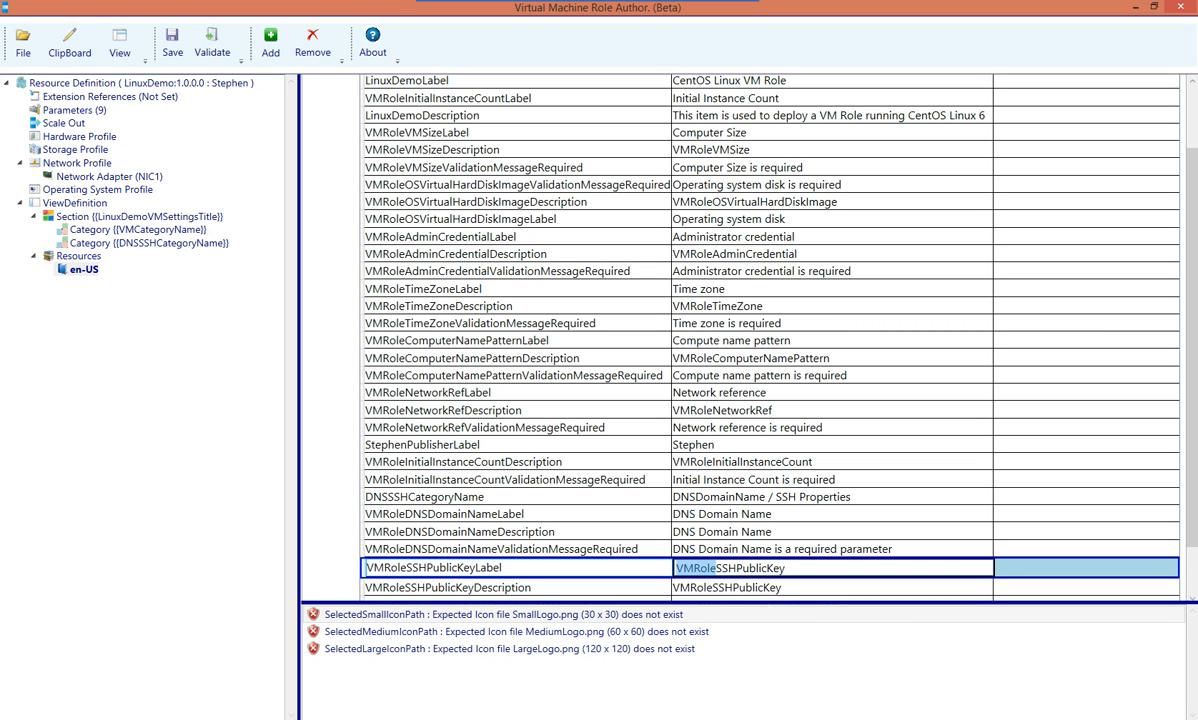
key(BackSpace)
key(BackSpace)
key(BackSpace)
key(BackSpace)
key(BackSpace)
key(BackSpace)
key(Right)
key(Right)
key(Right)
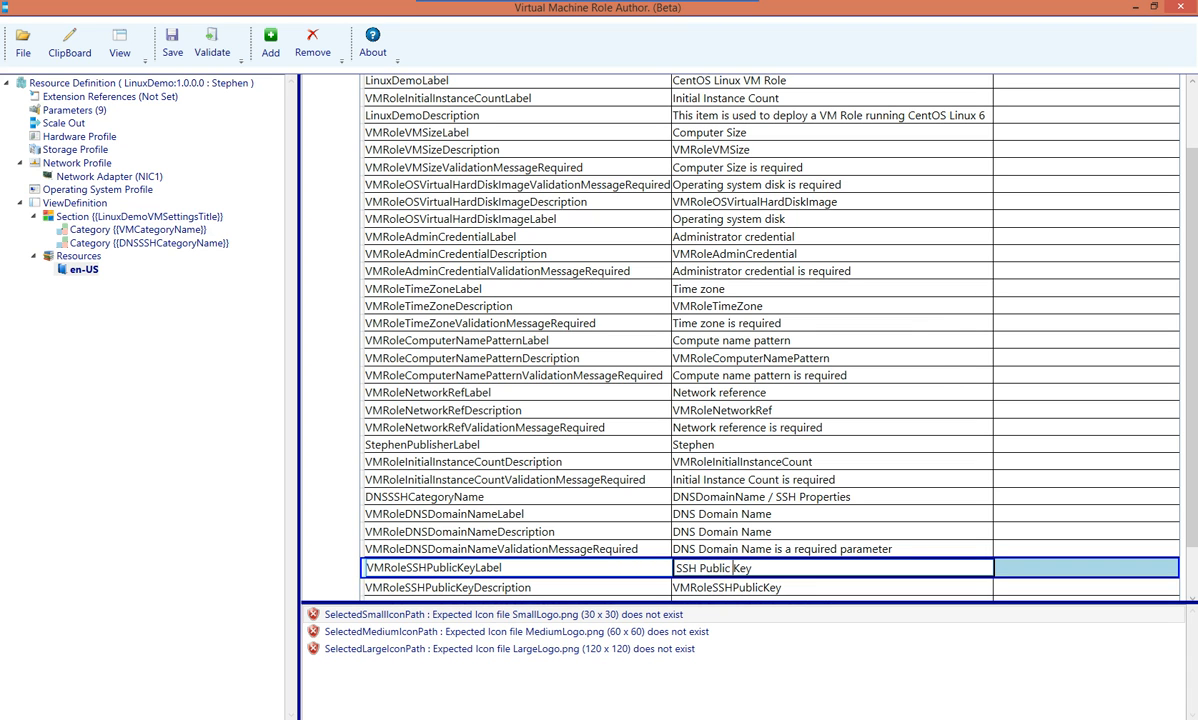
key(Up)
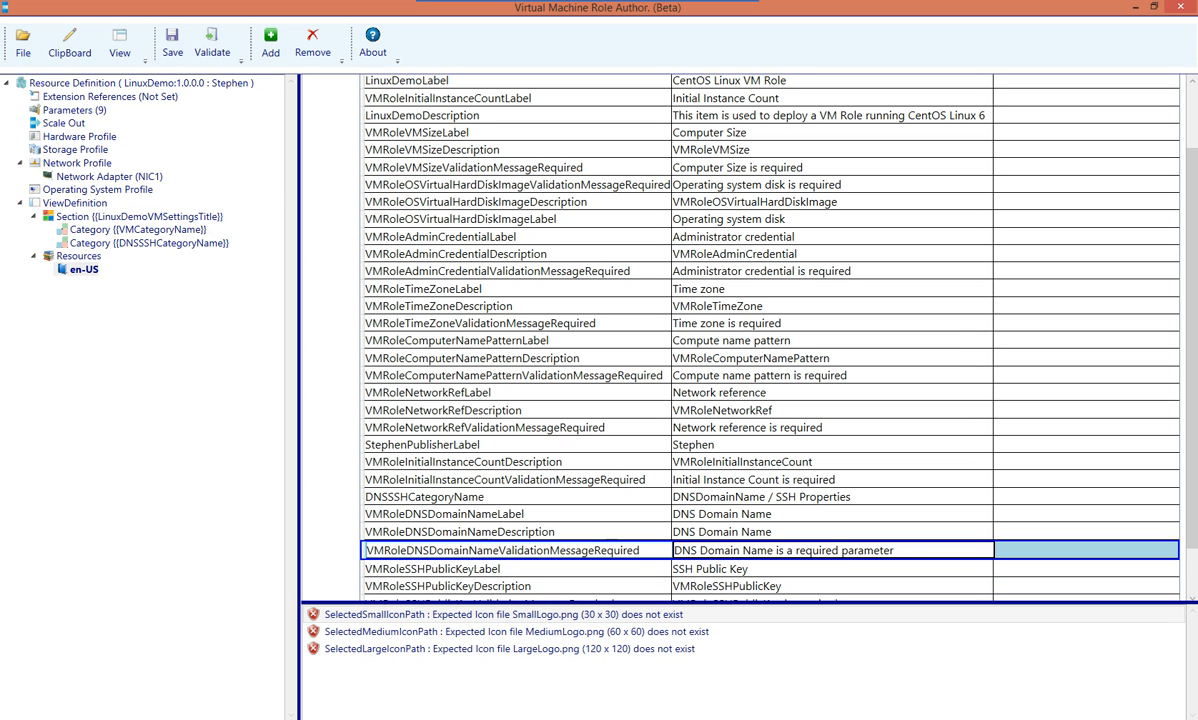
Inspect the publisher label value and the resource definition's name, version and publisher
click(517, 445)
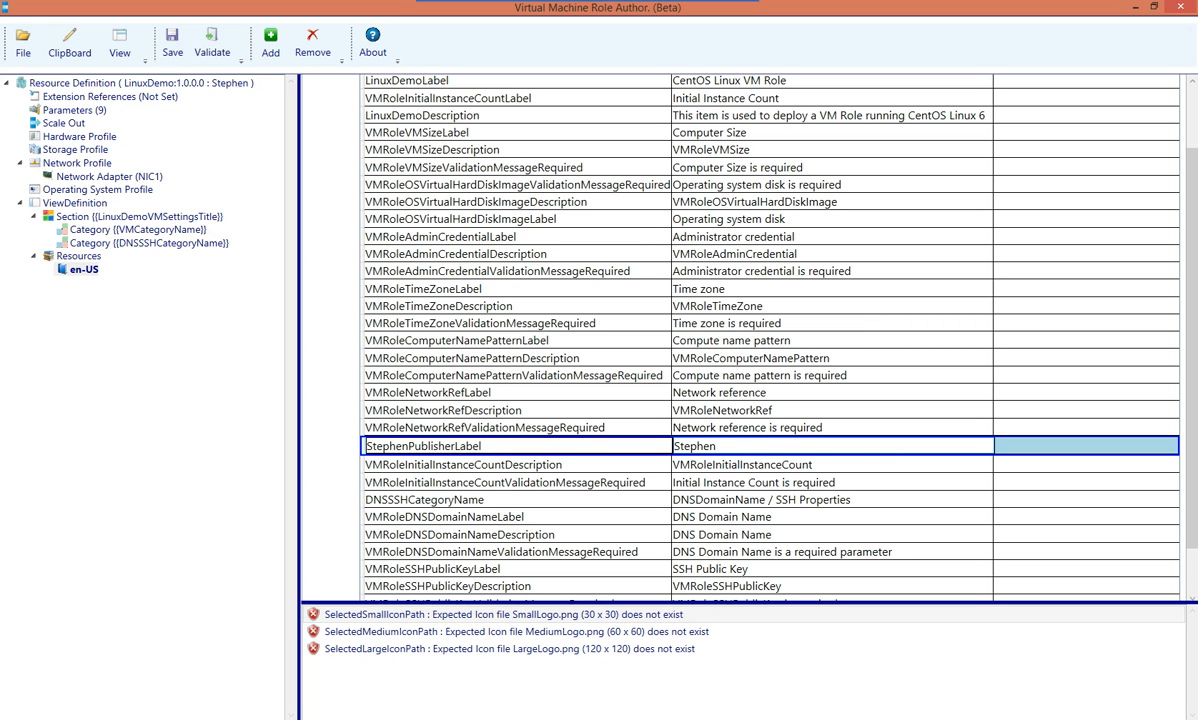
click(699, 446)
click(699, 446)
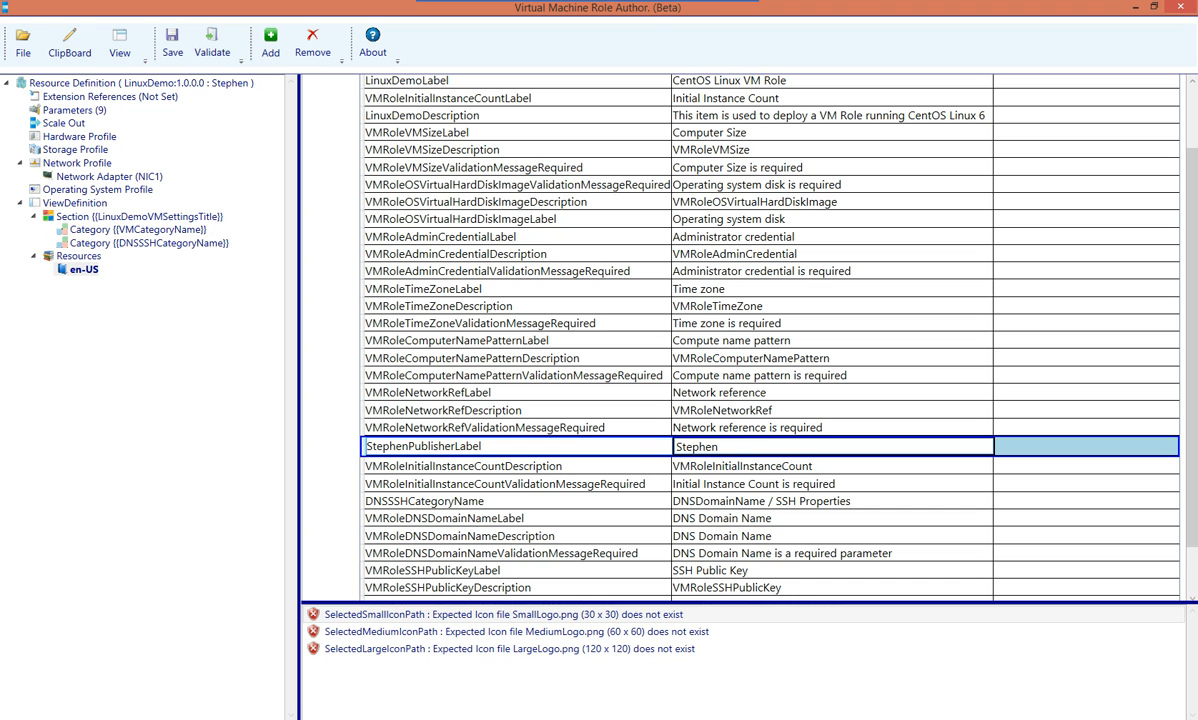
click(141, 83)
Validate LinuxDemo, confirm 0 errors and 0 warnings, and save the package
double_click(378, 192)
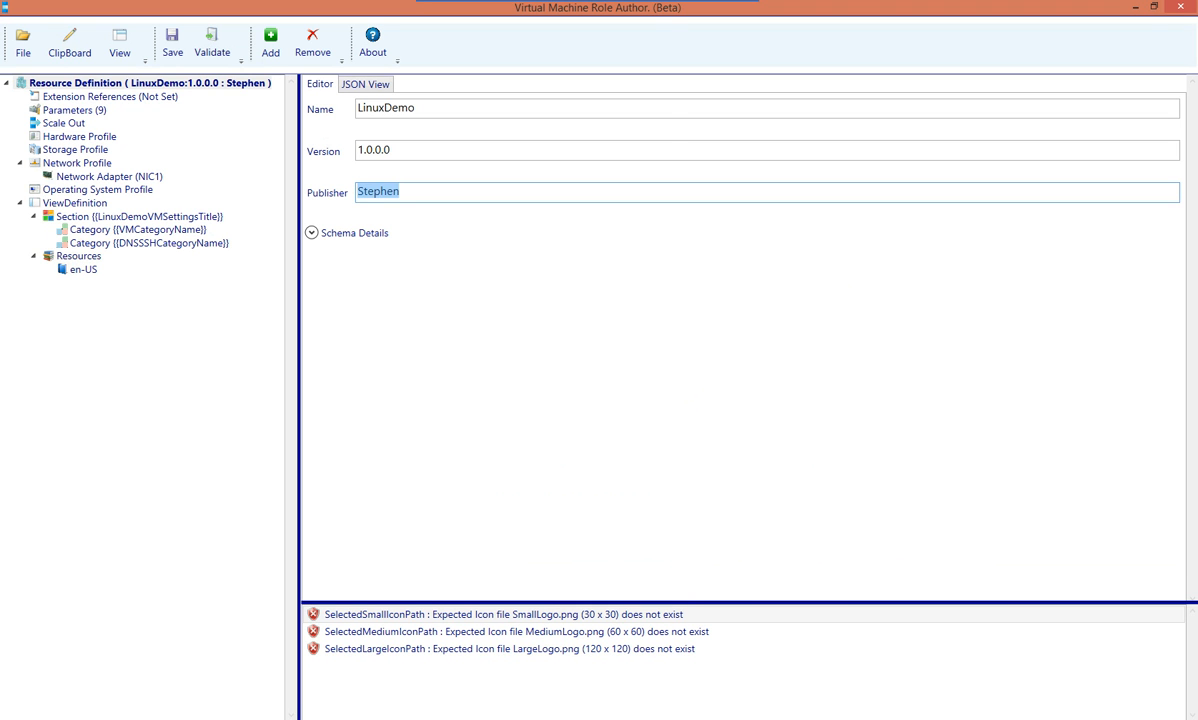
click(84, 269)
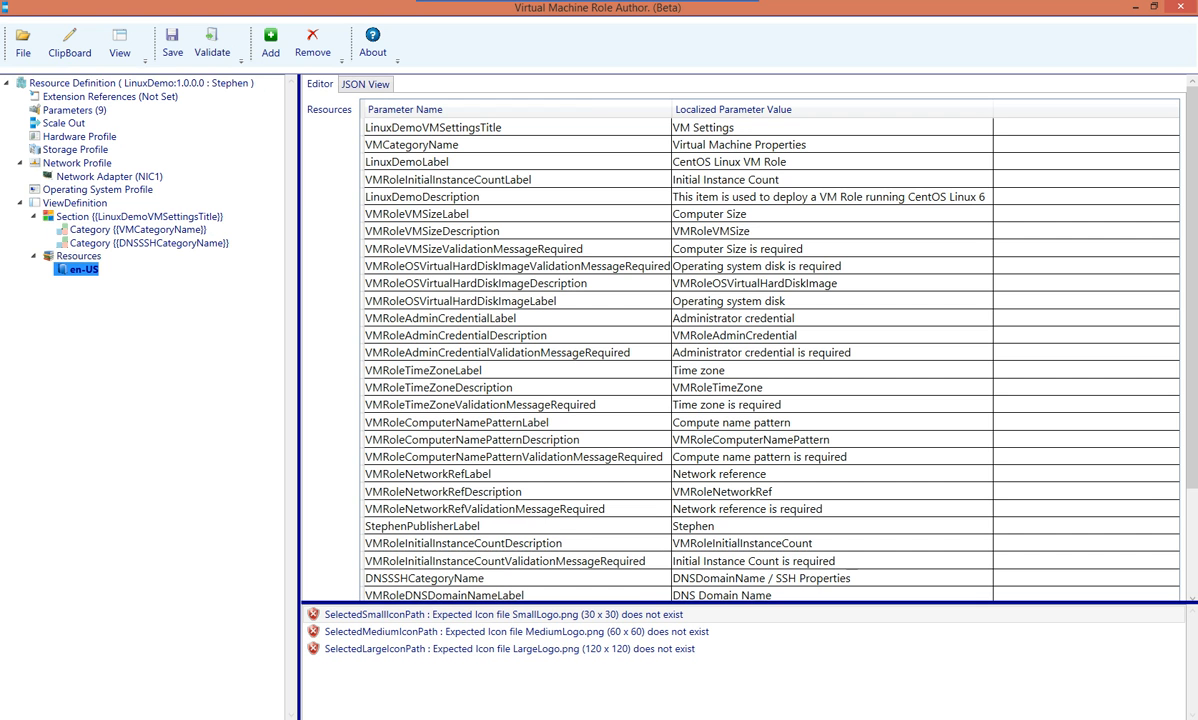
click(424, 527)
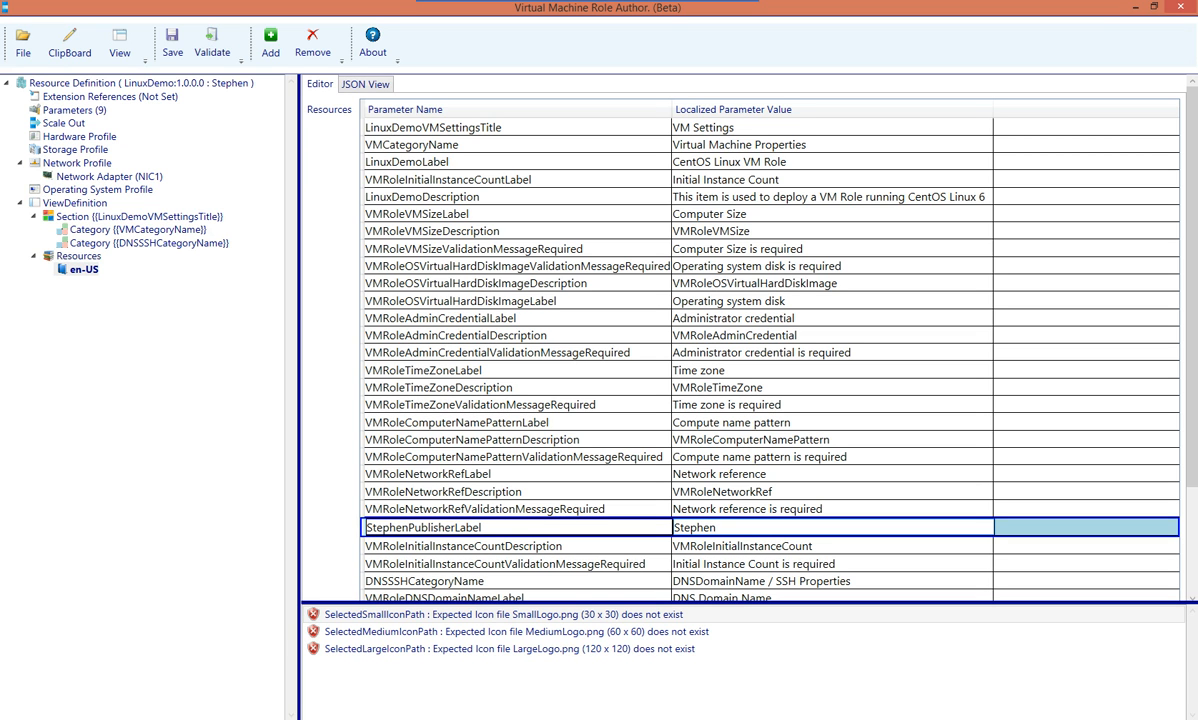
click(211, 42)
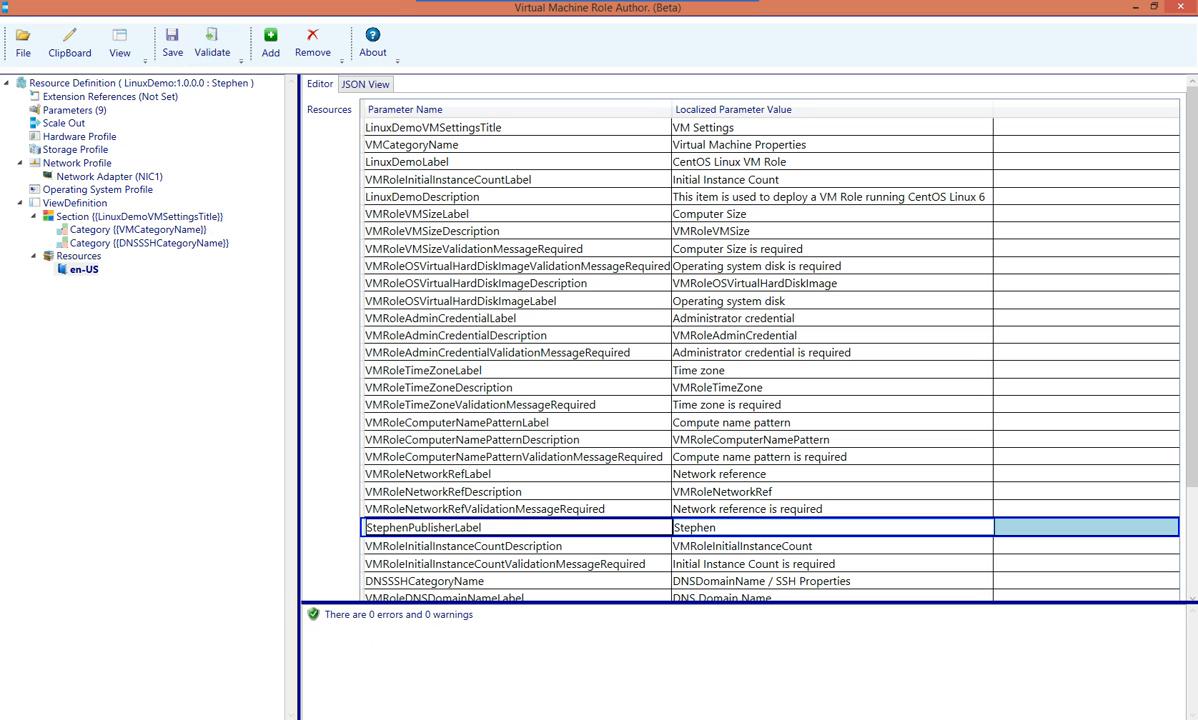
click(399, 615)
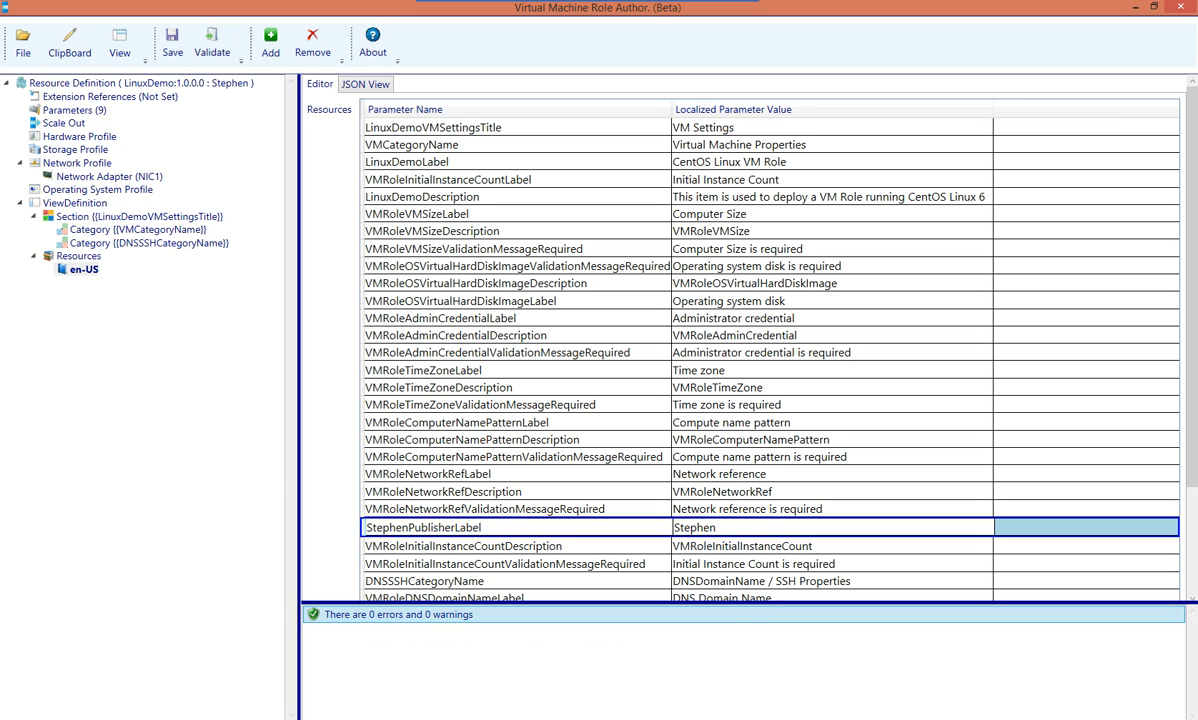
click(172, 42)
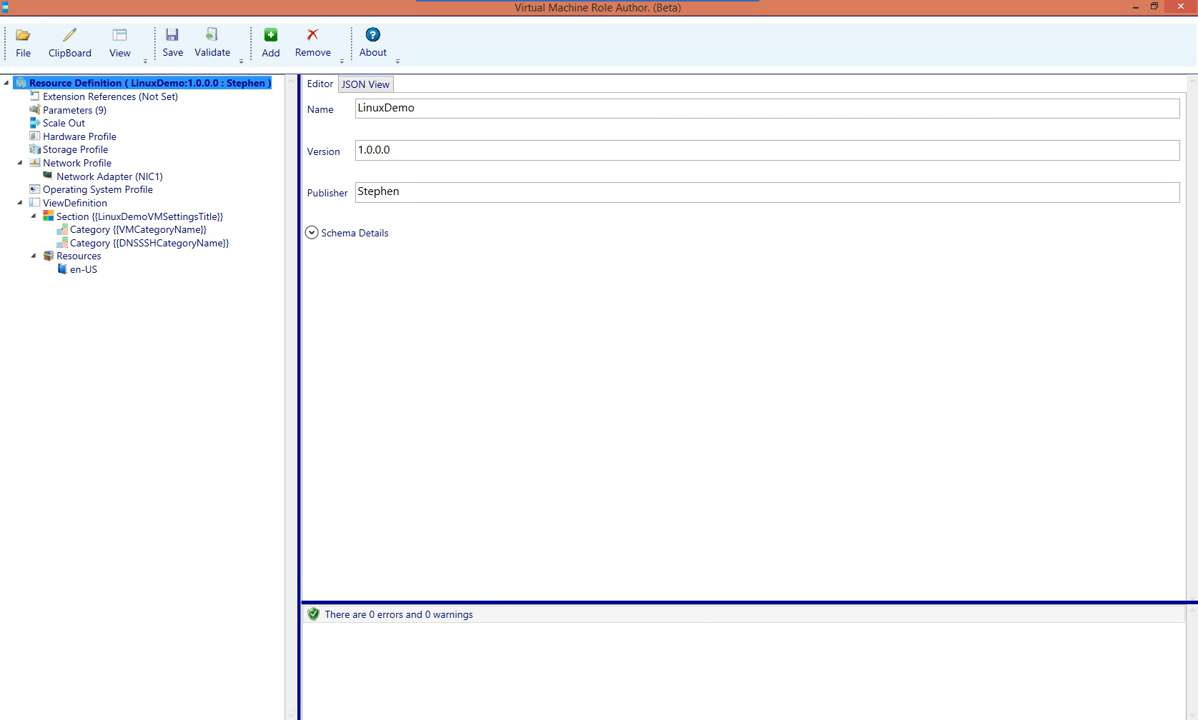
mouse_move(130, 719)
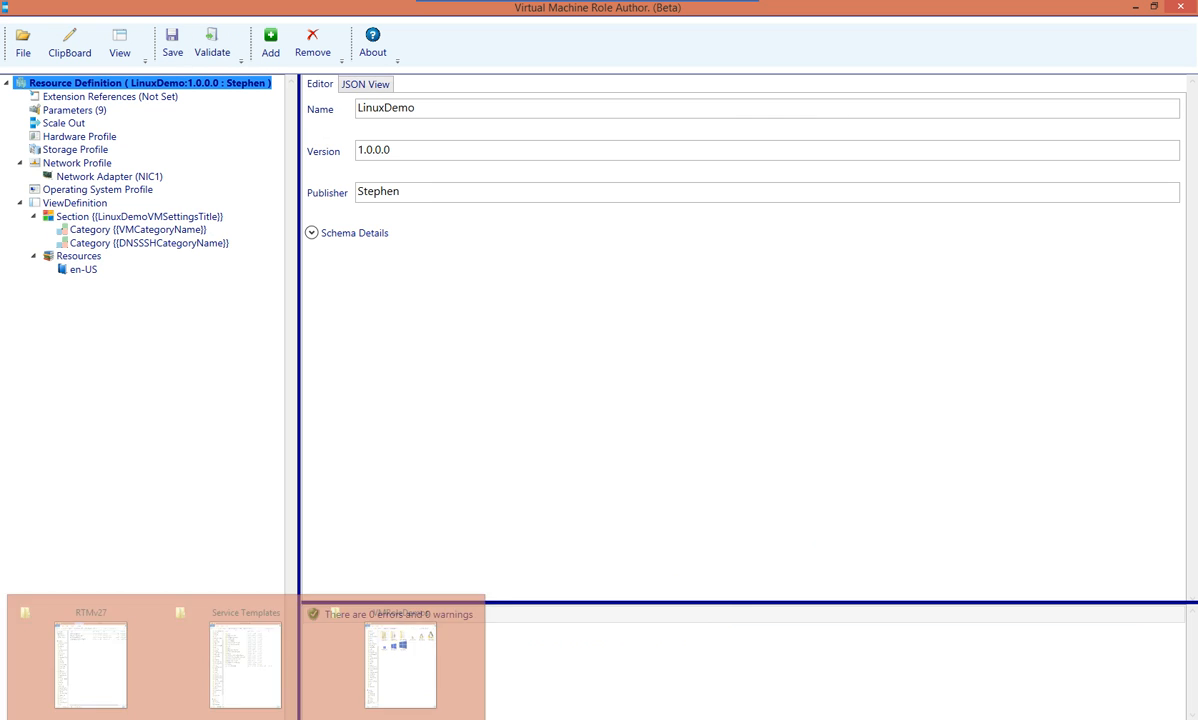
Look through the timestamped LinuxDemo package folder and its en-US subfolder, then move Explorer off screen
drag(1197, 115, 836, 11)
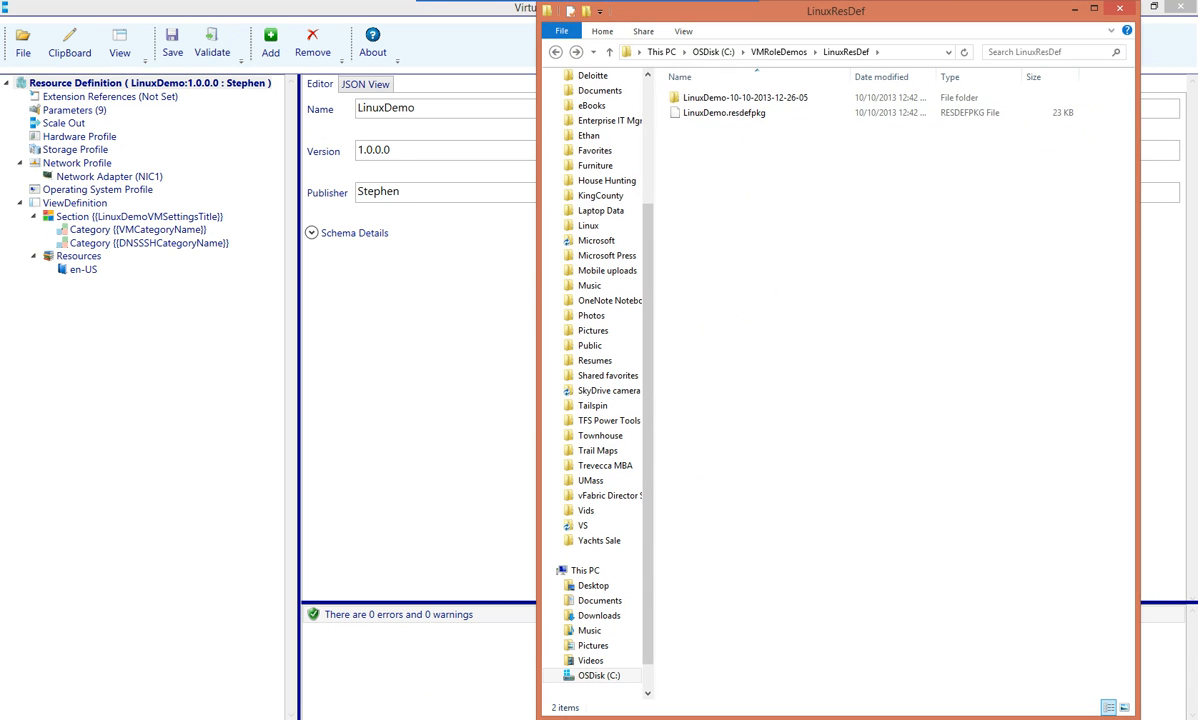
click(724, 113)
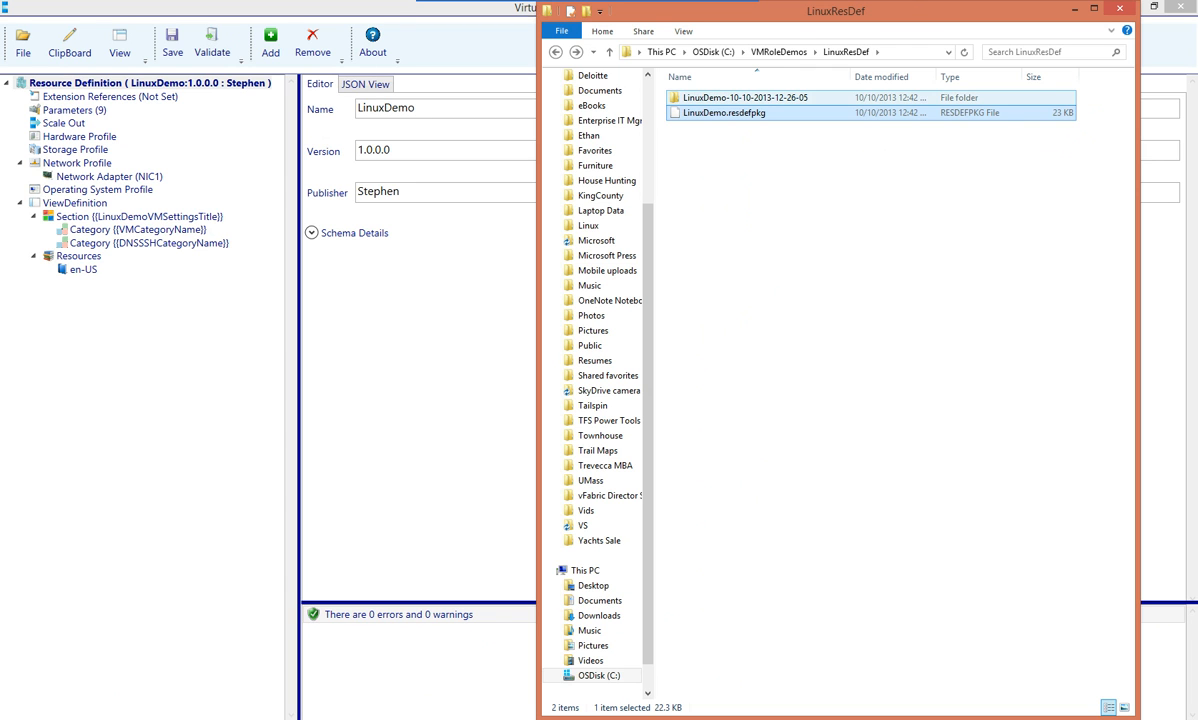
double_click(745, 97)
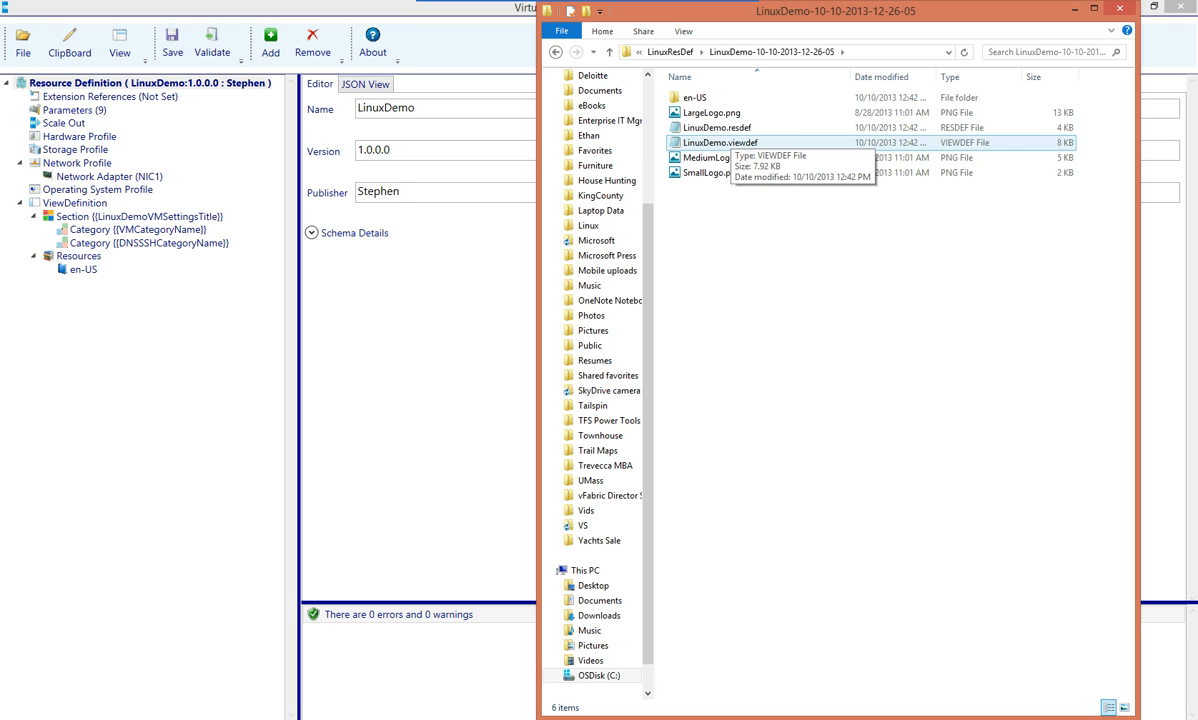
double_click(694, 97)
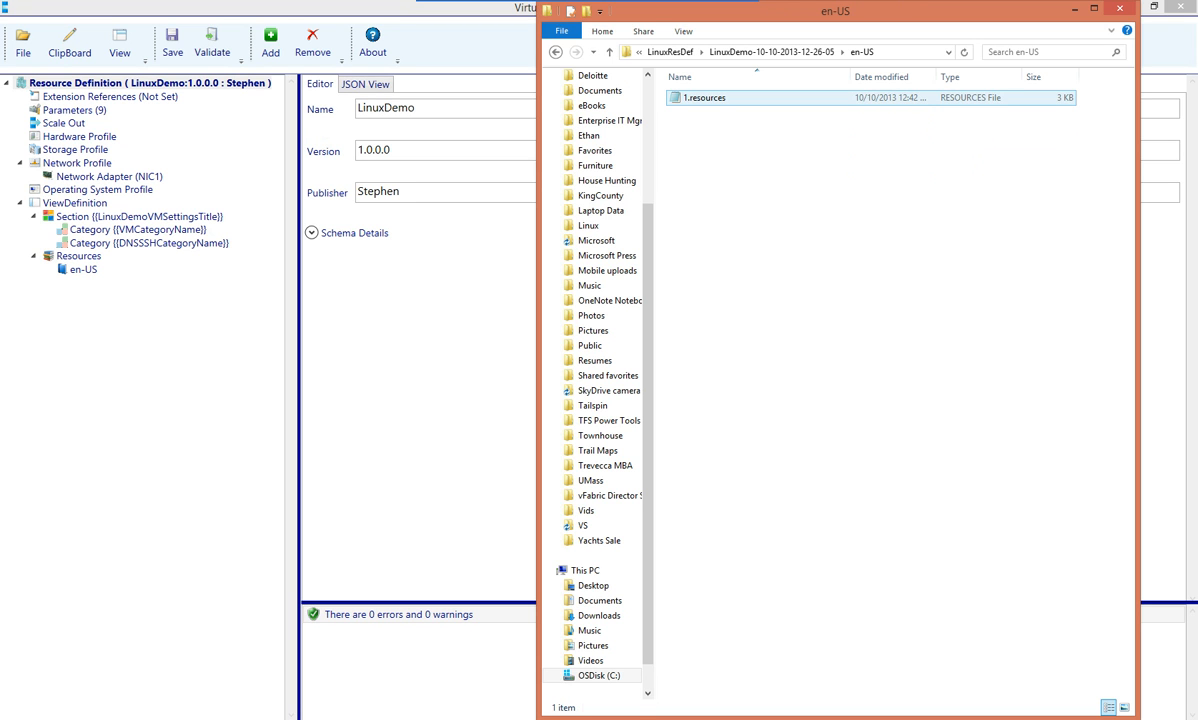
click(556, 52)
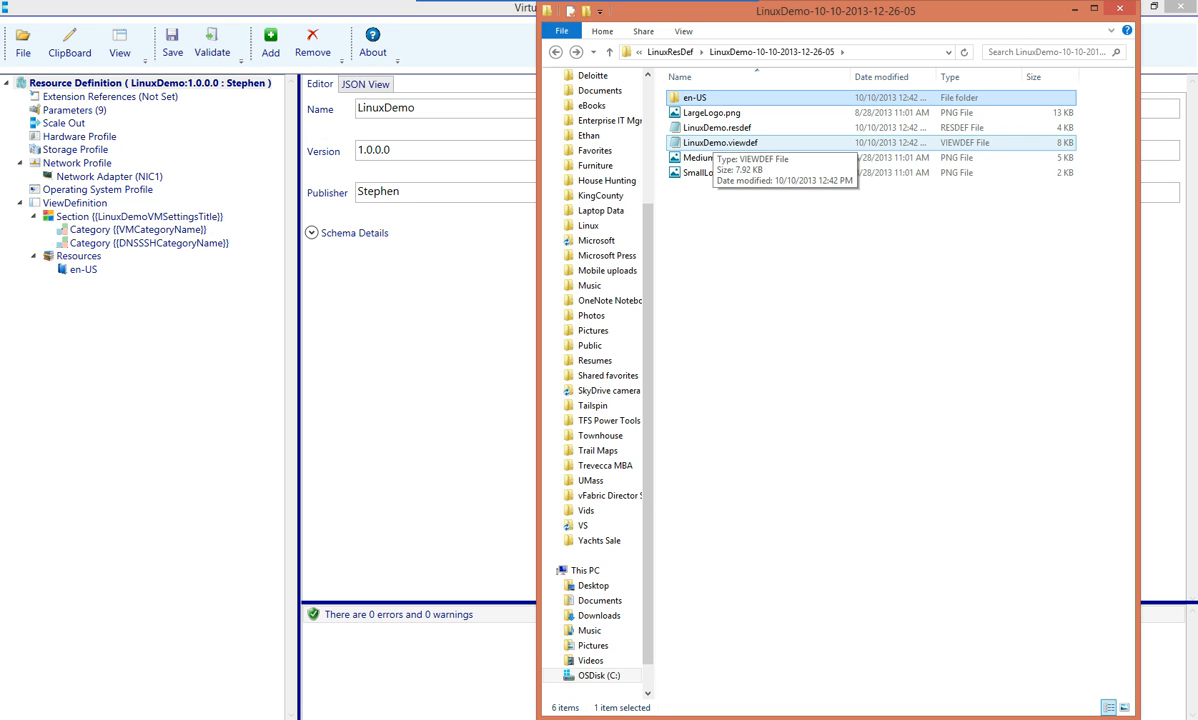
drag(700, 11, 1197, 7)
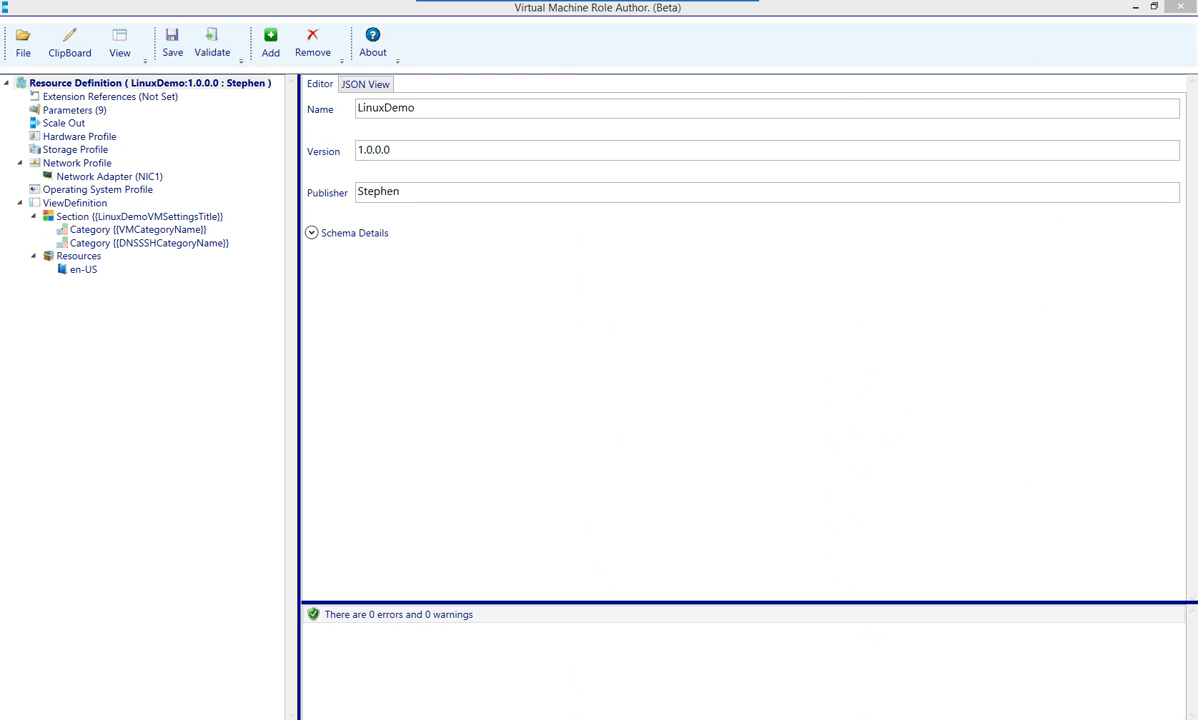
click(150, 84)
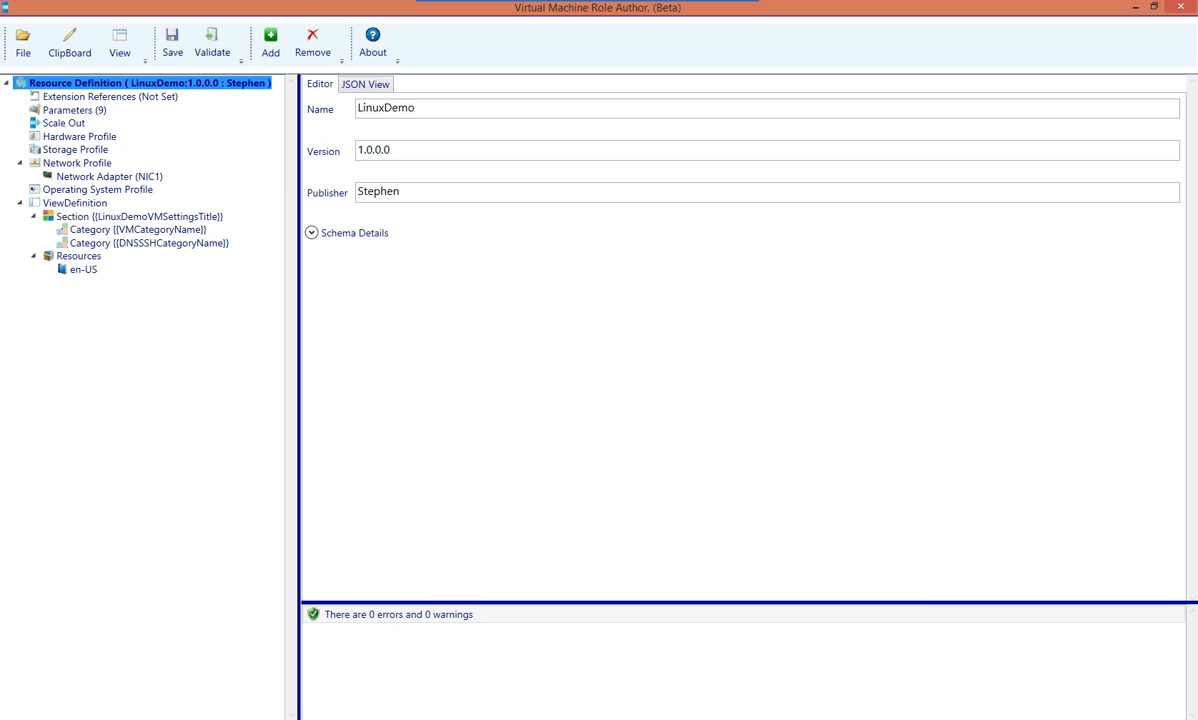
click(77, 203)
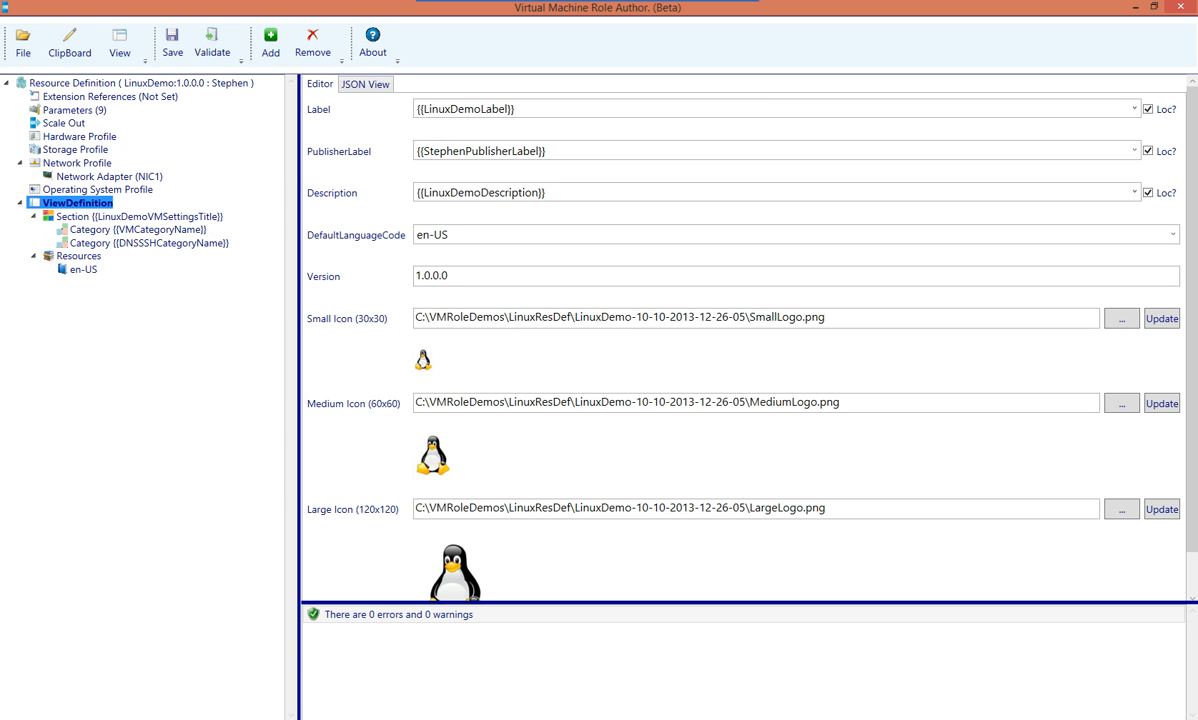
click(366, 85)
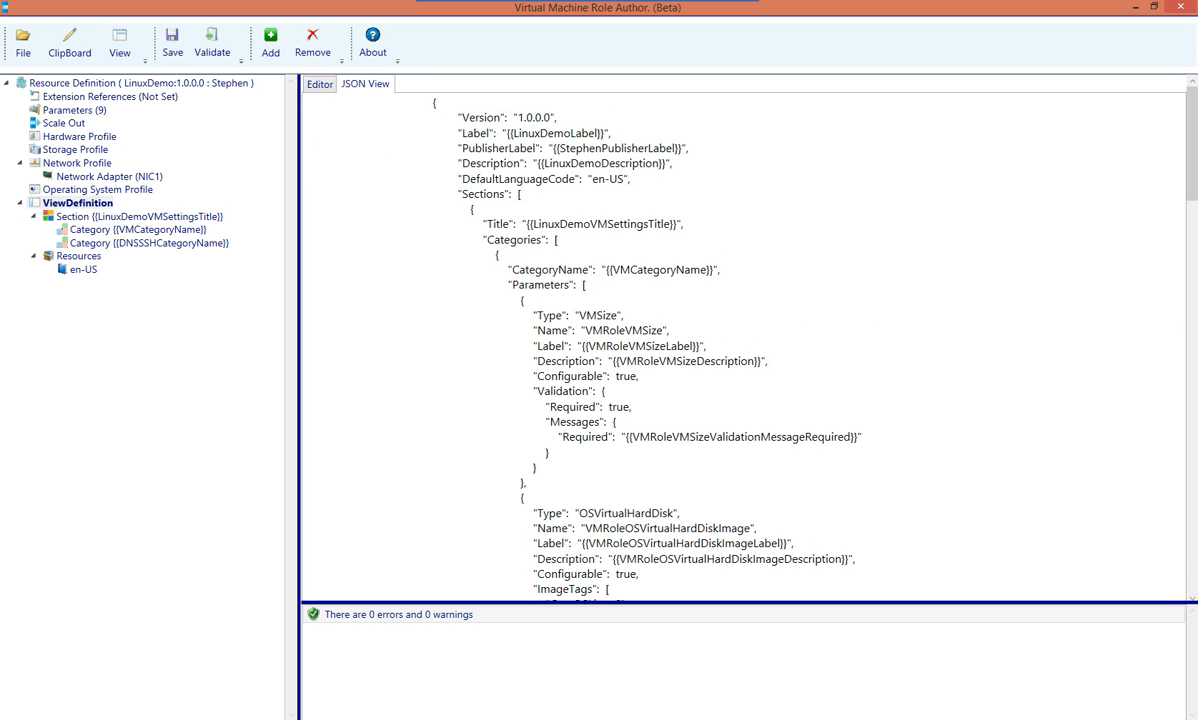
click(78, 203)
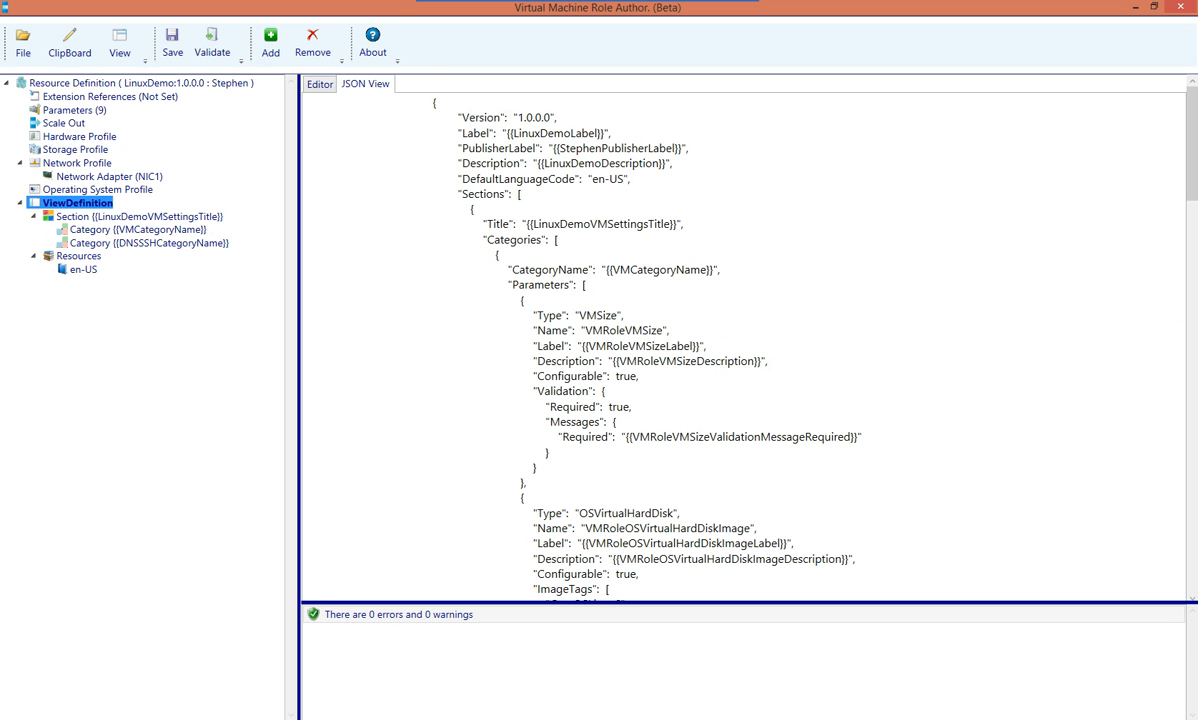
scroll(745, 340, down, 15)
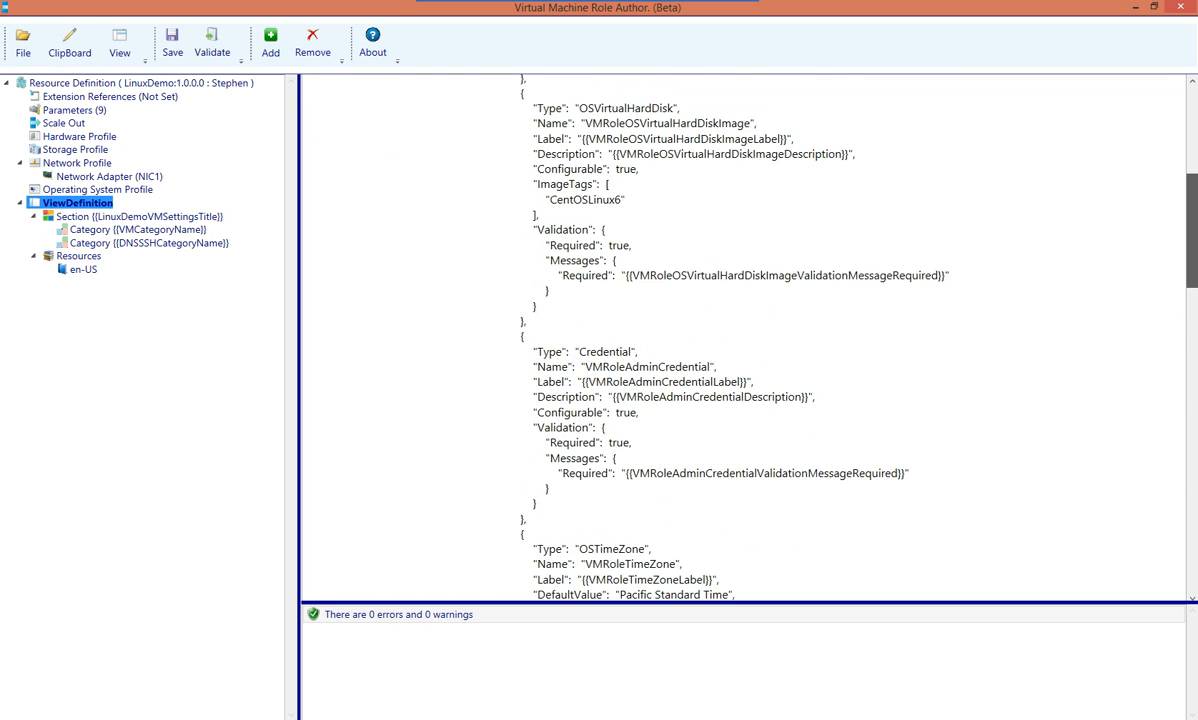
scroll(745, 340, down, 20)
scroll(745, 340, up, 6)
drag(1192, 473, 1192, 448)
click(141, 83)
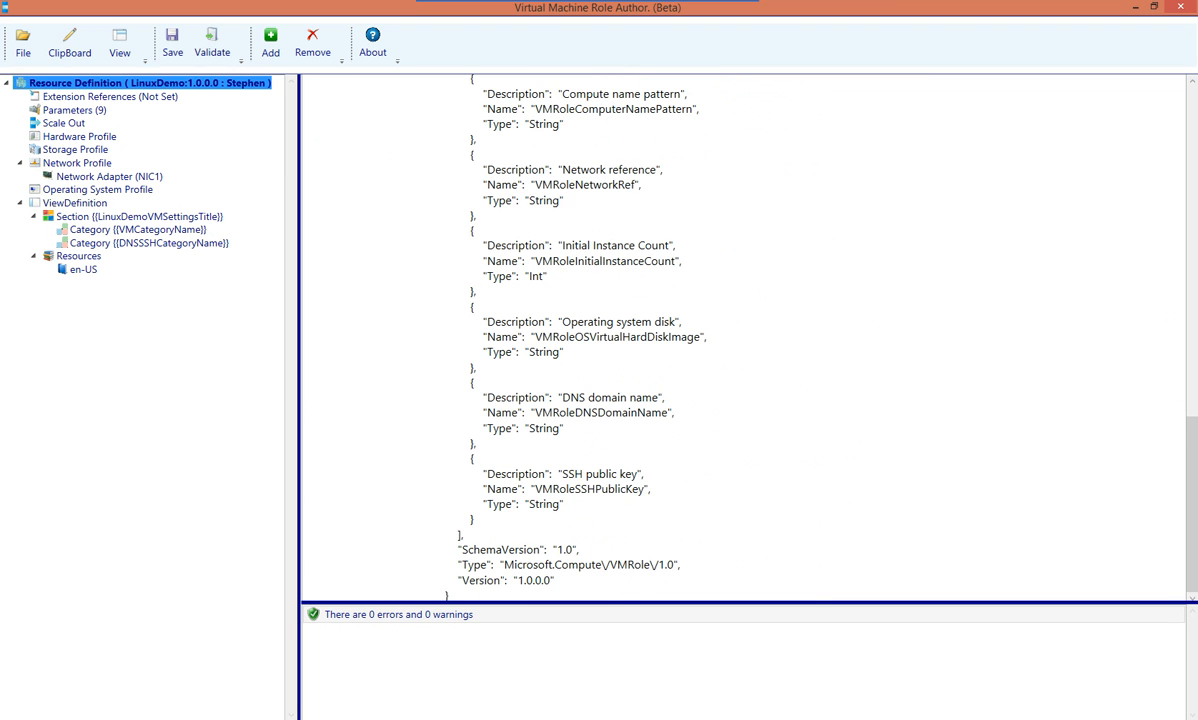
drag(1192, 500, 1192, 161)
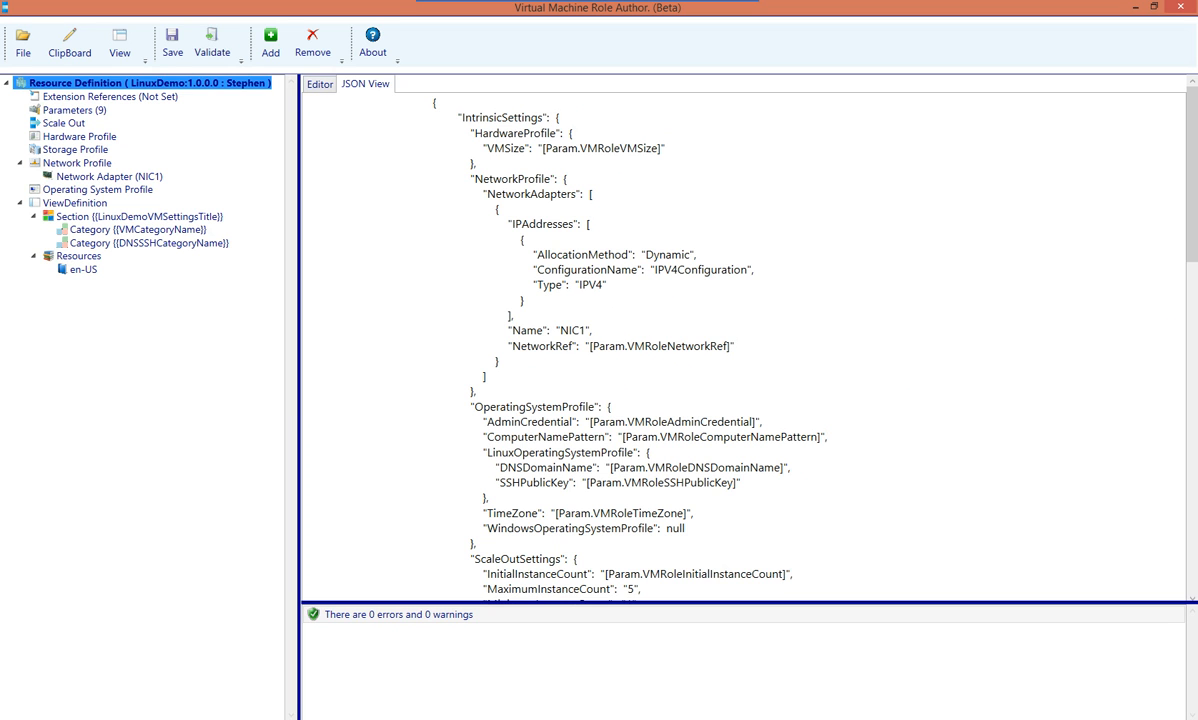
click(320, 85)
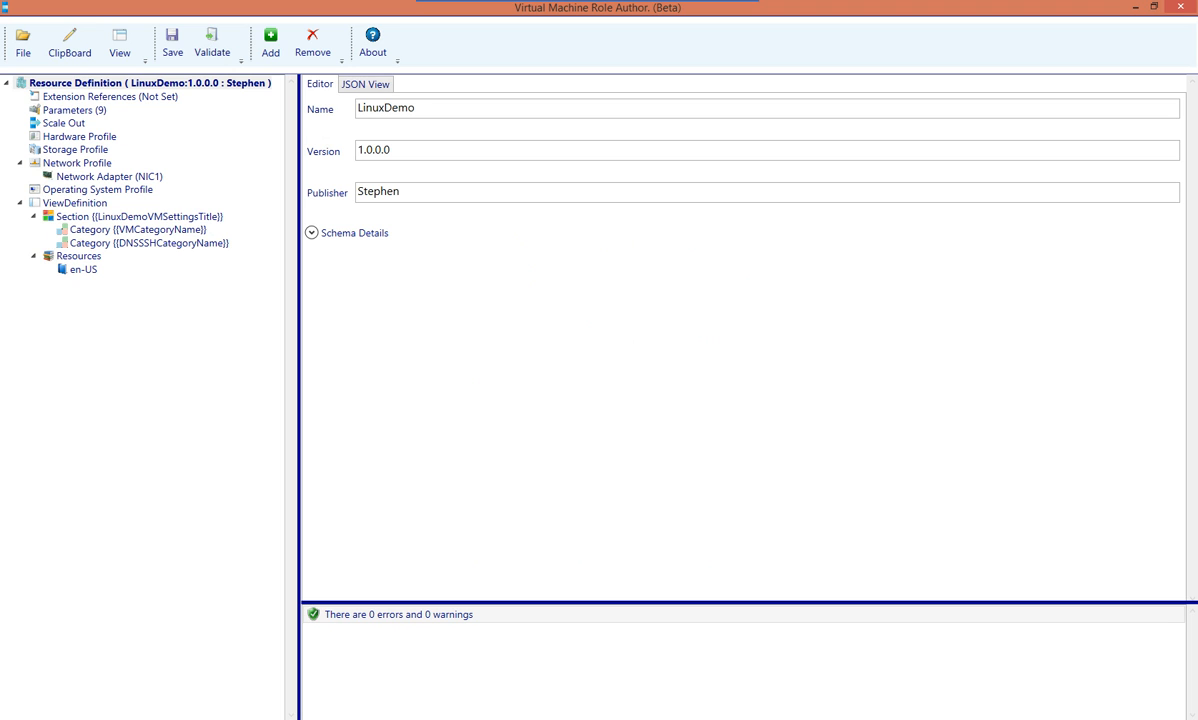
Close the LinuxDemo resource definition, saving the package when prompted
click(100, 83)
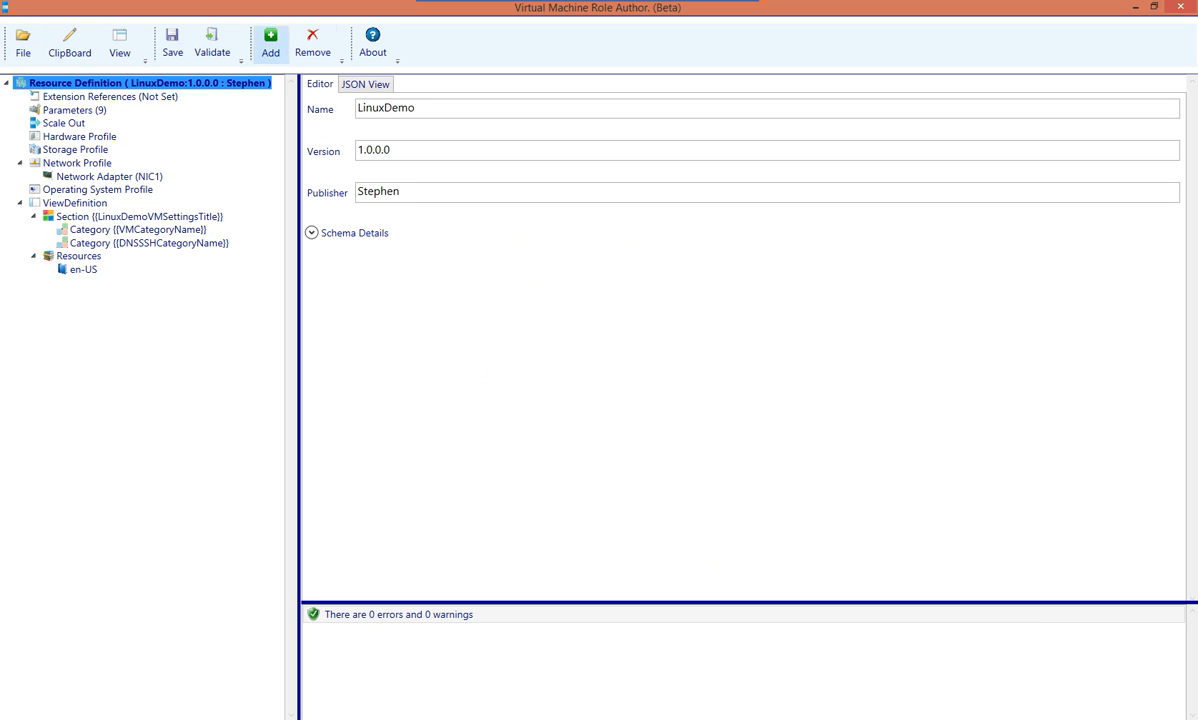
click(312, 42)
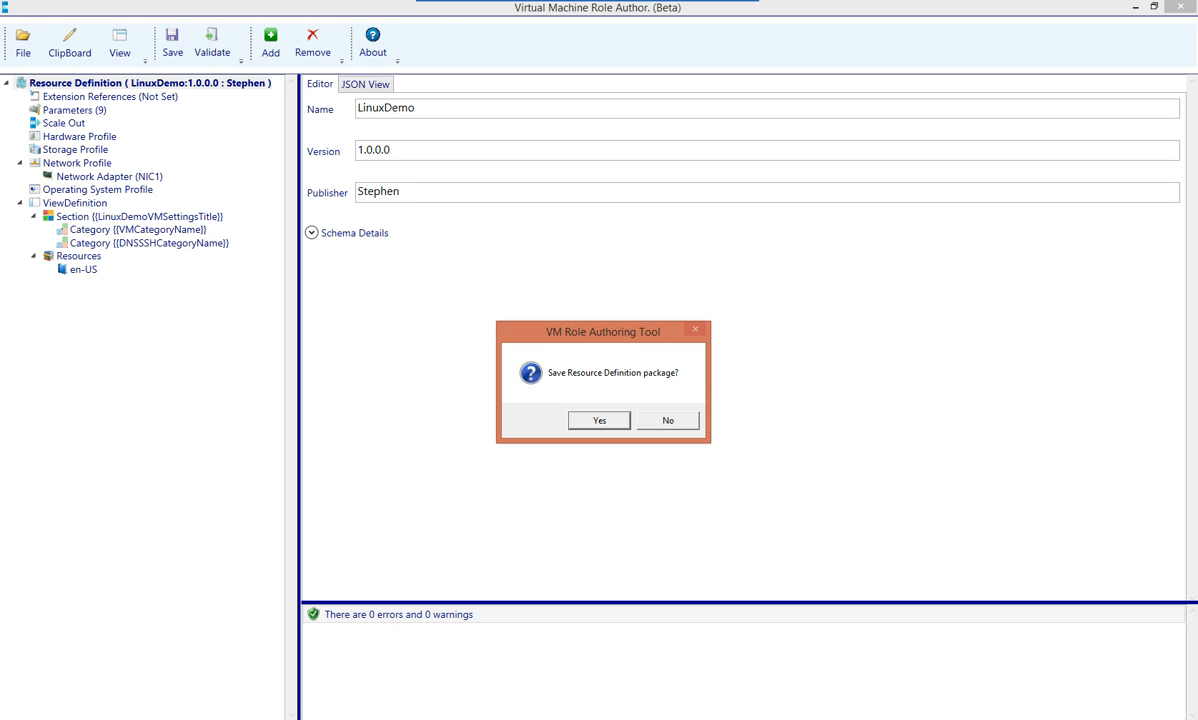
click(599, 421)
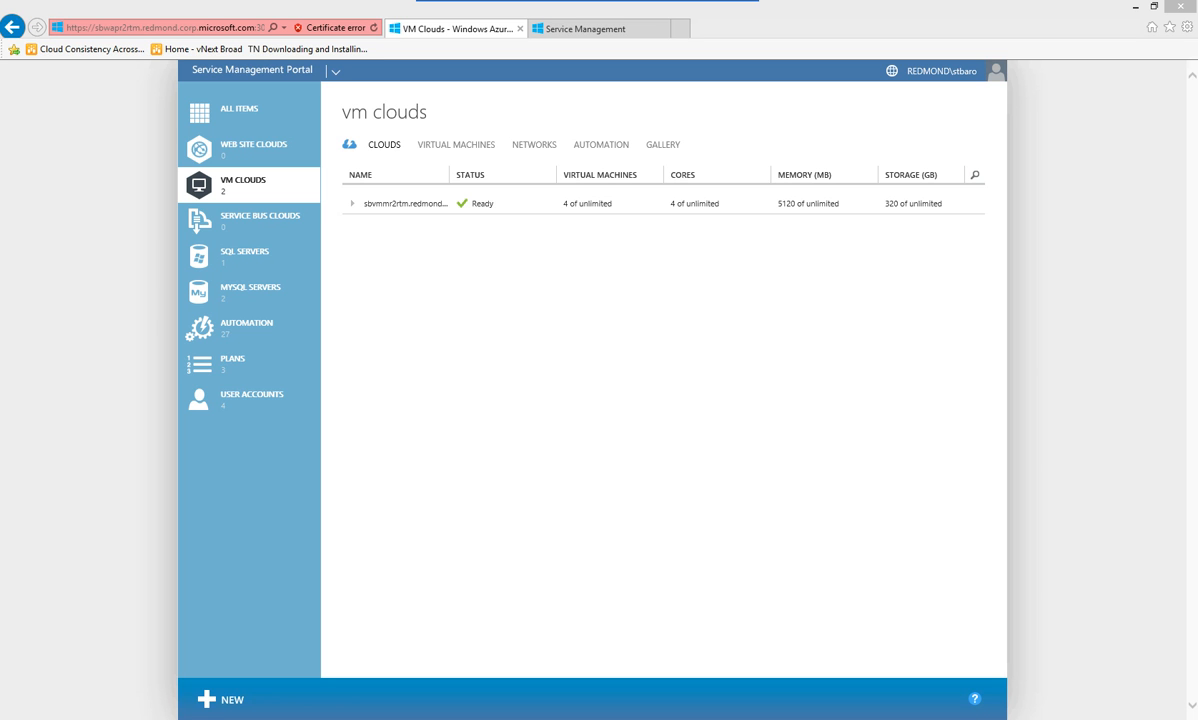
Import the LinuxDemo.resdefpkg package into the VM clouds gallery
click(663, 145)
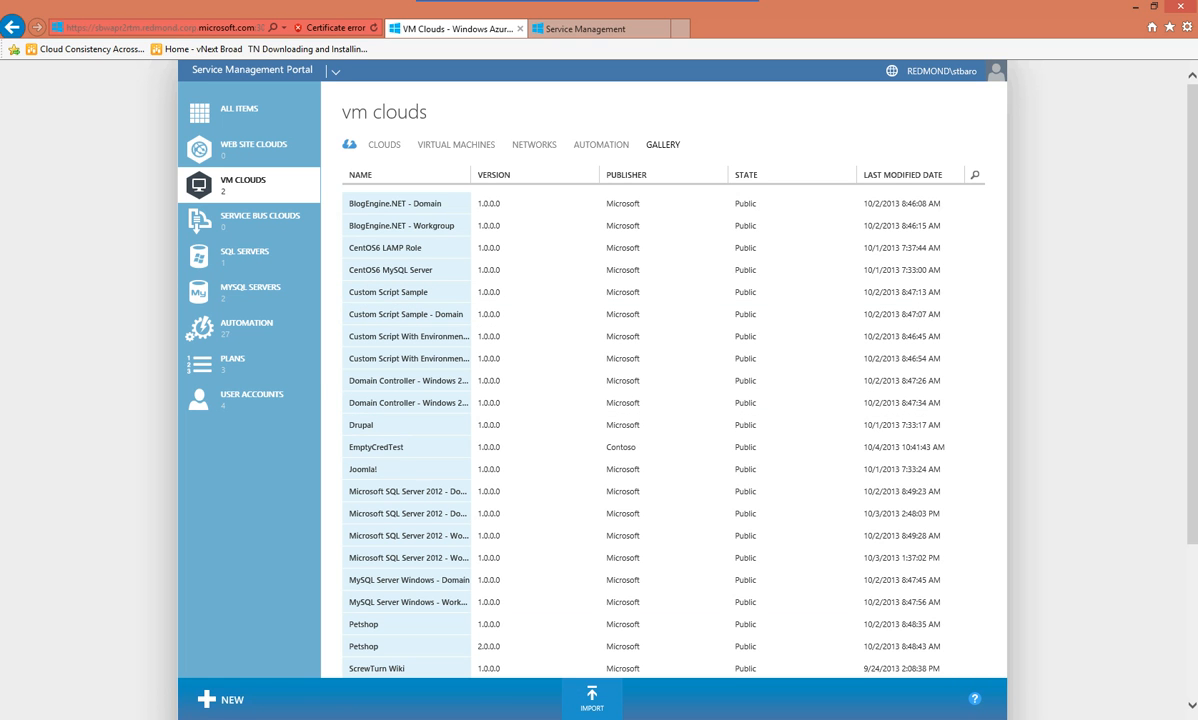
click(592, 698)
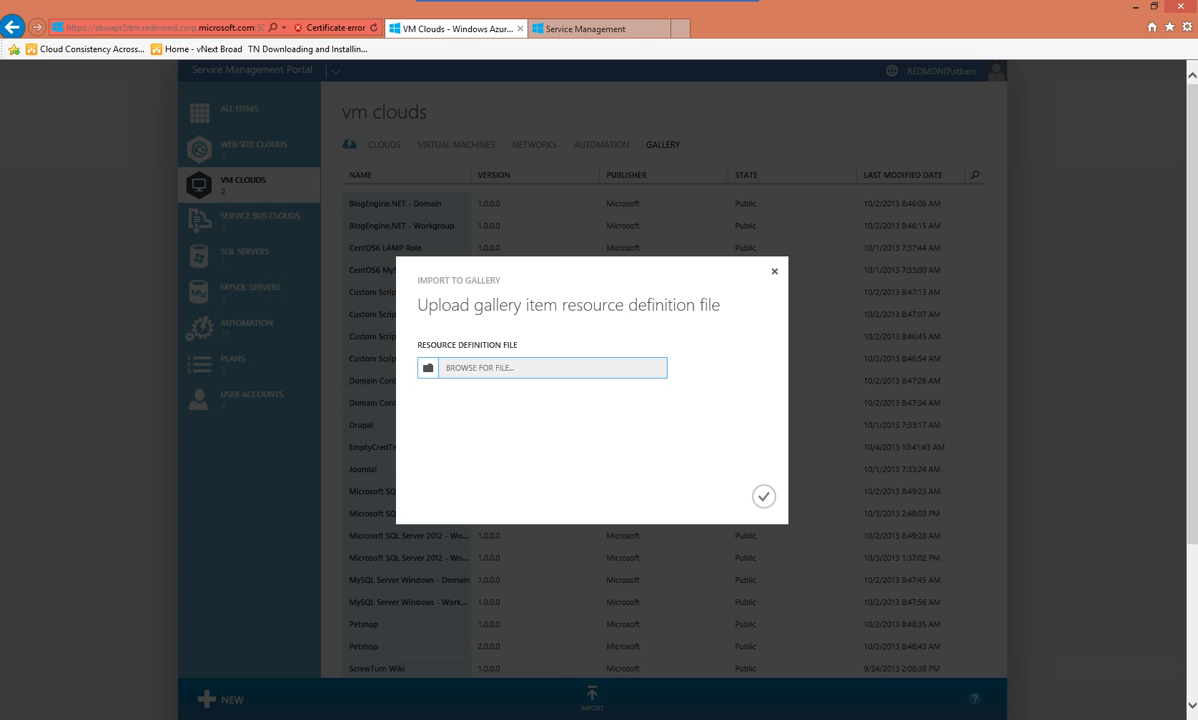
click(429, 368)
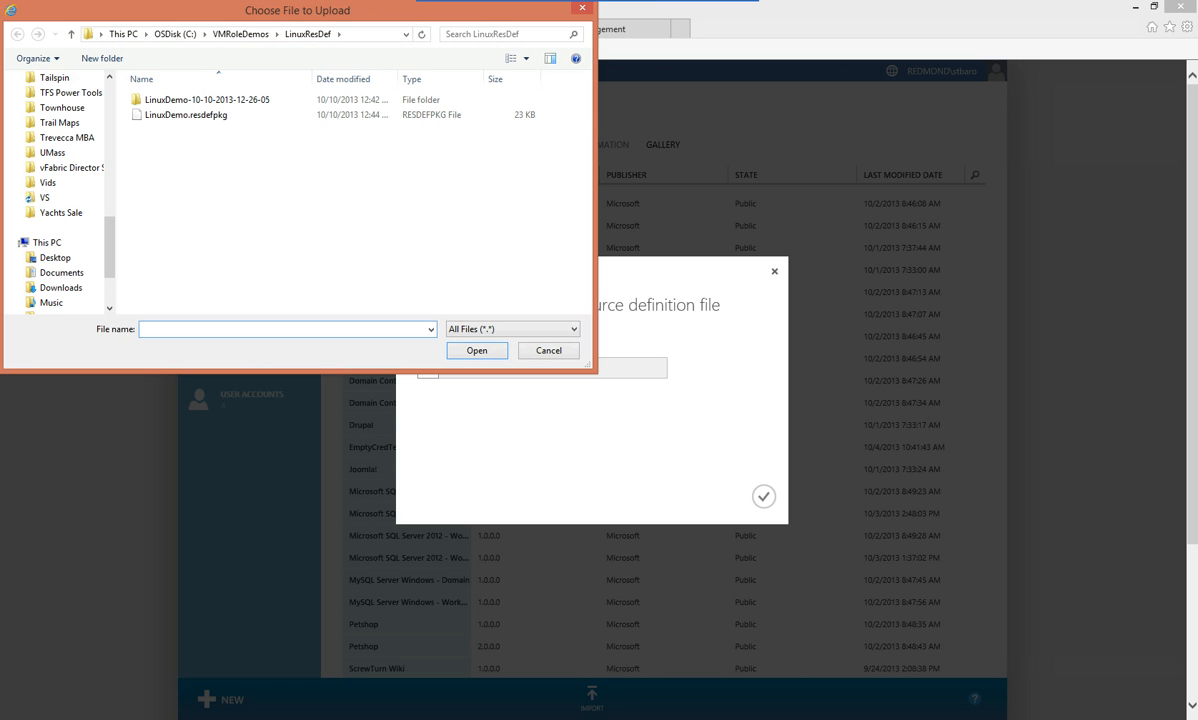
click(186, 115)
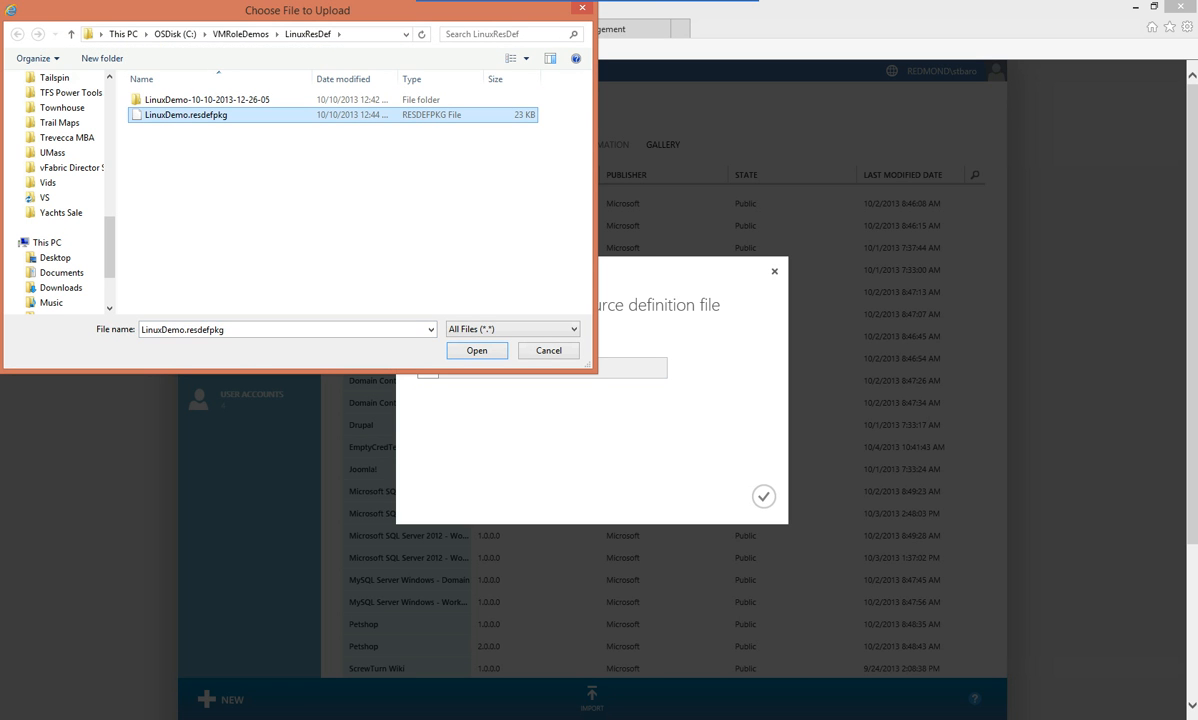
key(Tab)
key(Return)
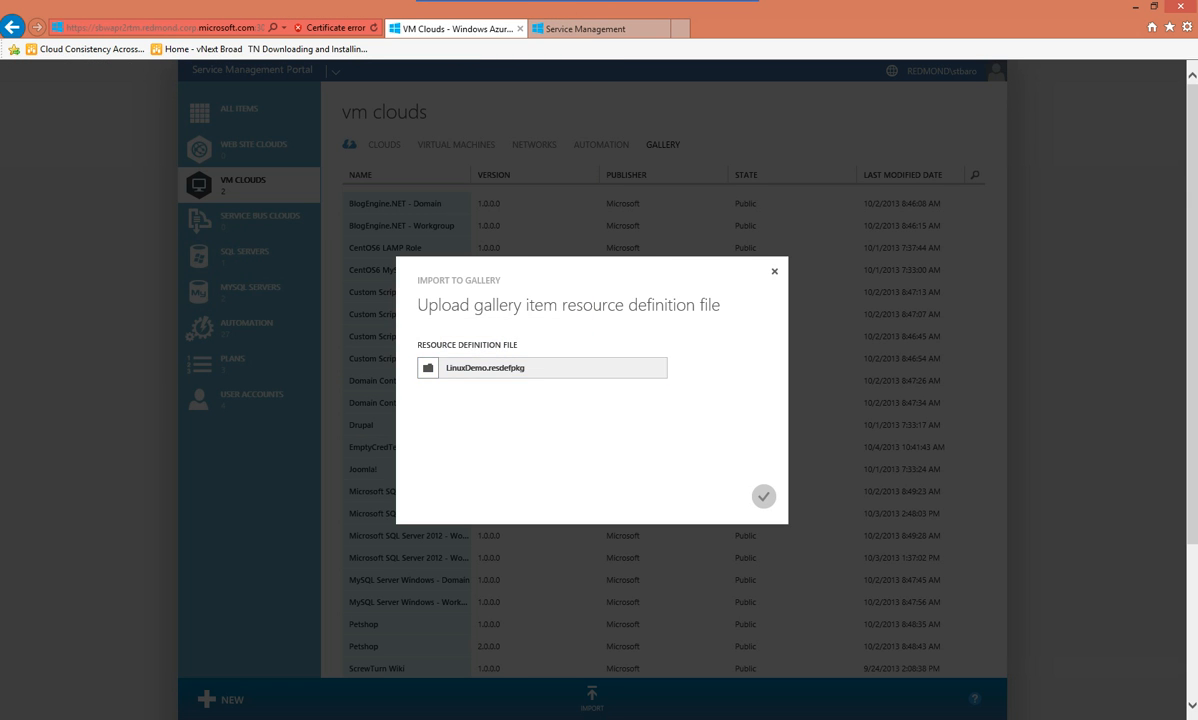
click(763, 496)
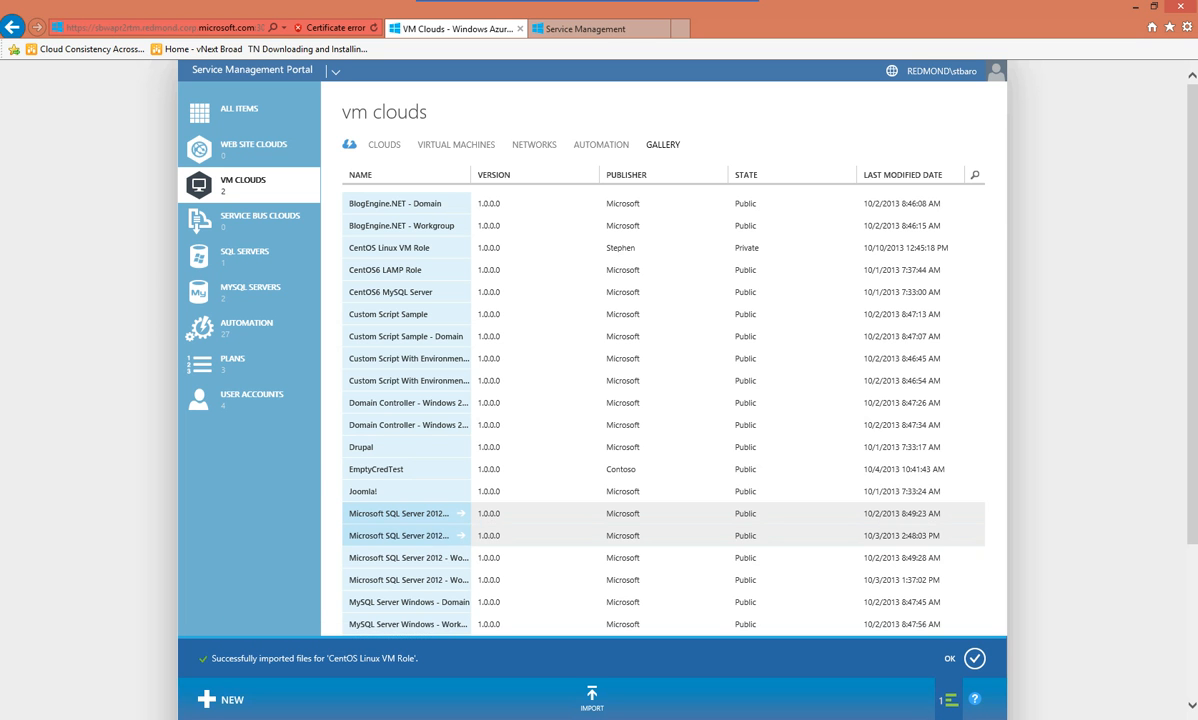
Open the CentOS Linux VM Role details and review its publisher, version 1.0.0.0 and import date
scroll(660, 400, down, 5)
click(975, 539)
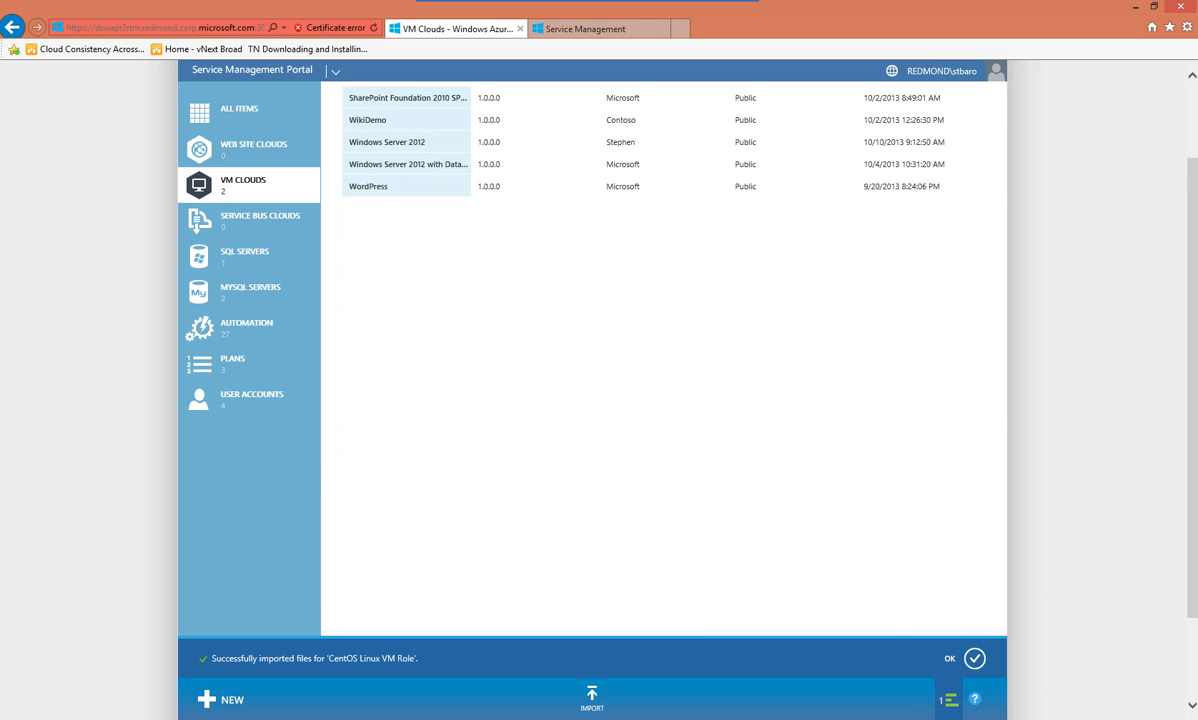
scroll(975, 539, up, 1)
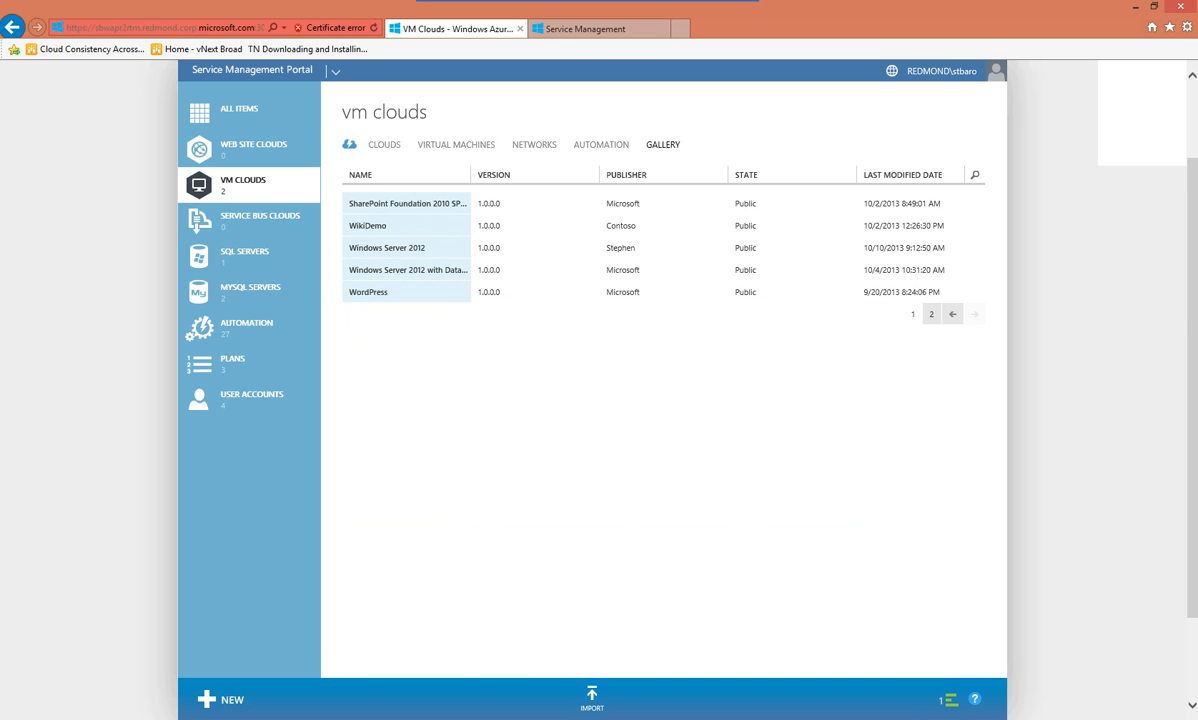
click(912, 314)
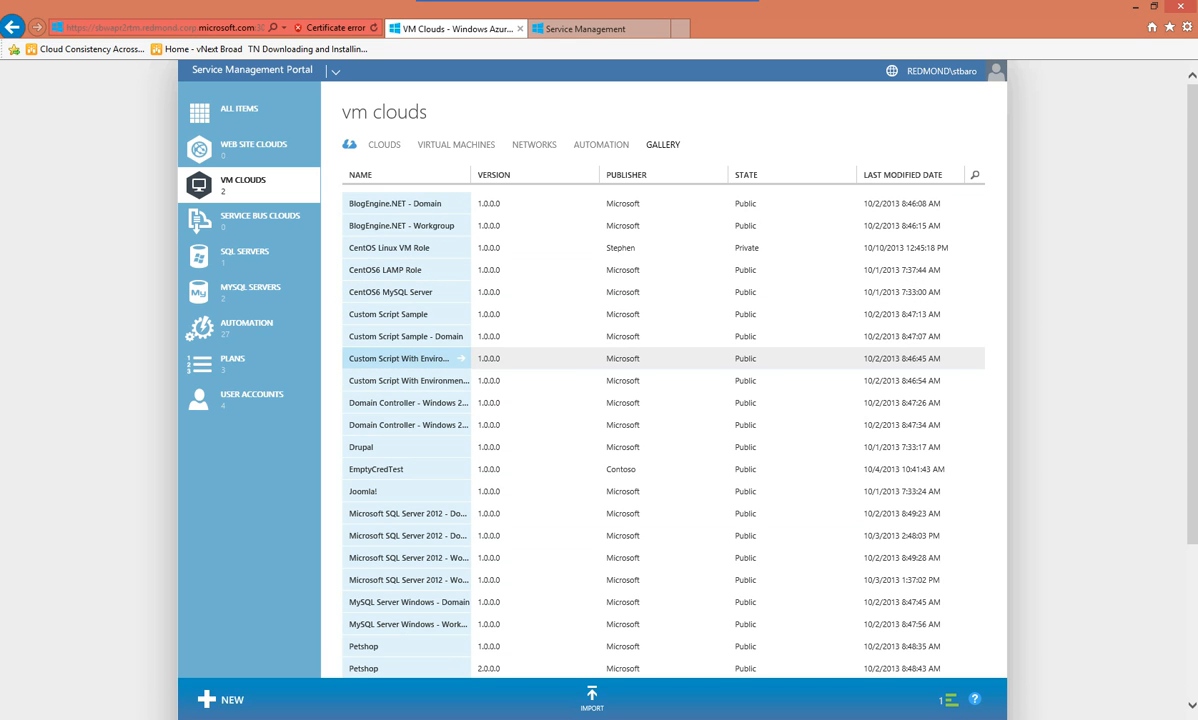
scroll(405, 355, down, 2)
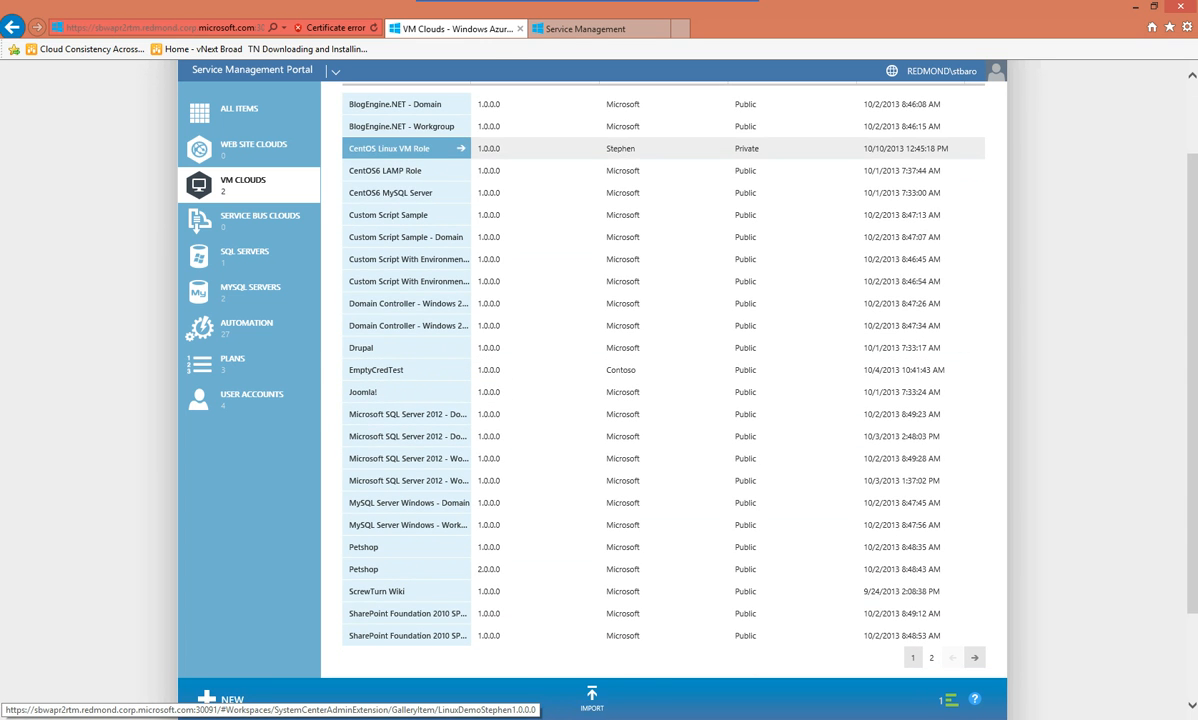
click(395, 148)
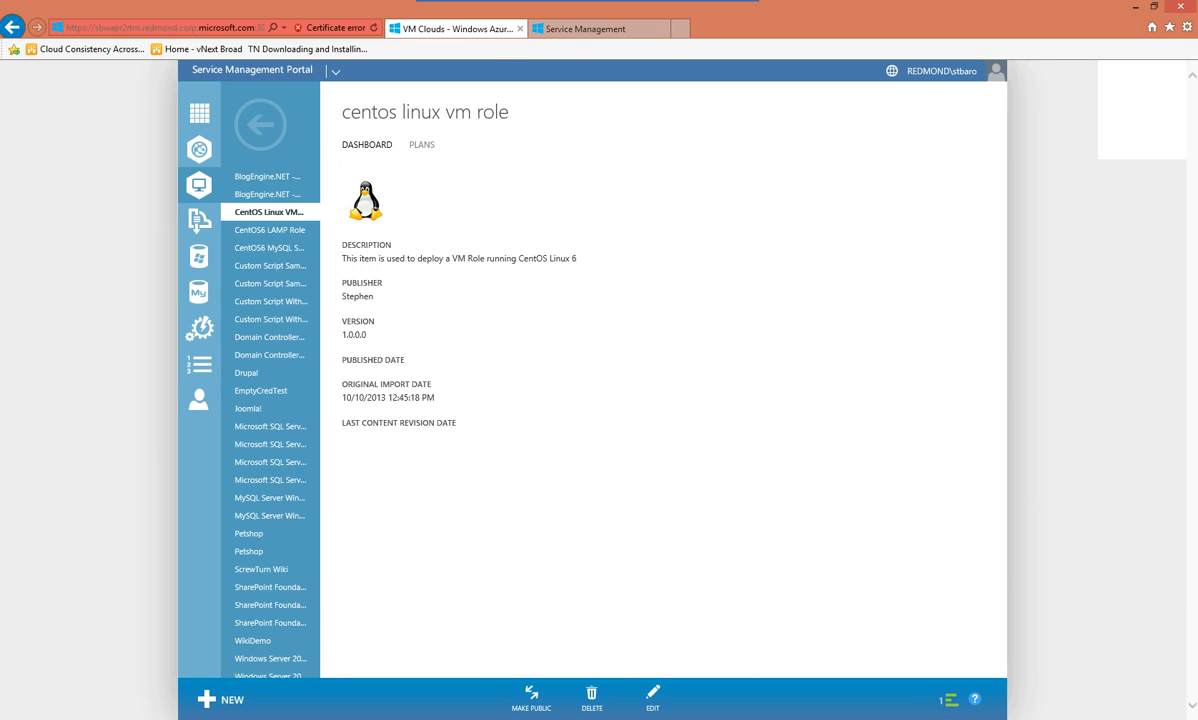
double_click(357, 297)
double_click(354, 335)
drag(436, 398, 342, 398)
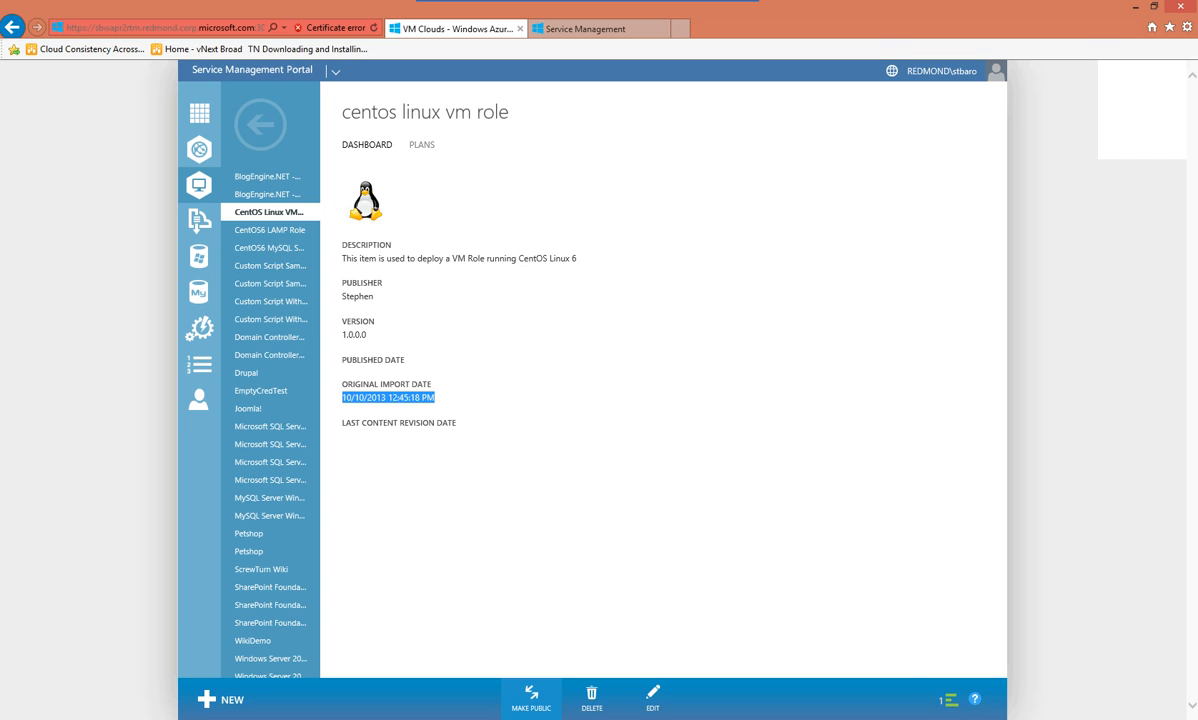
Make CentOS Linux VM Role public and view which plans include it
click(531, 698)
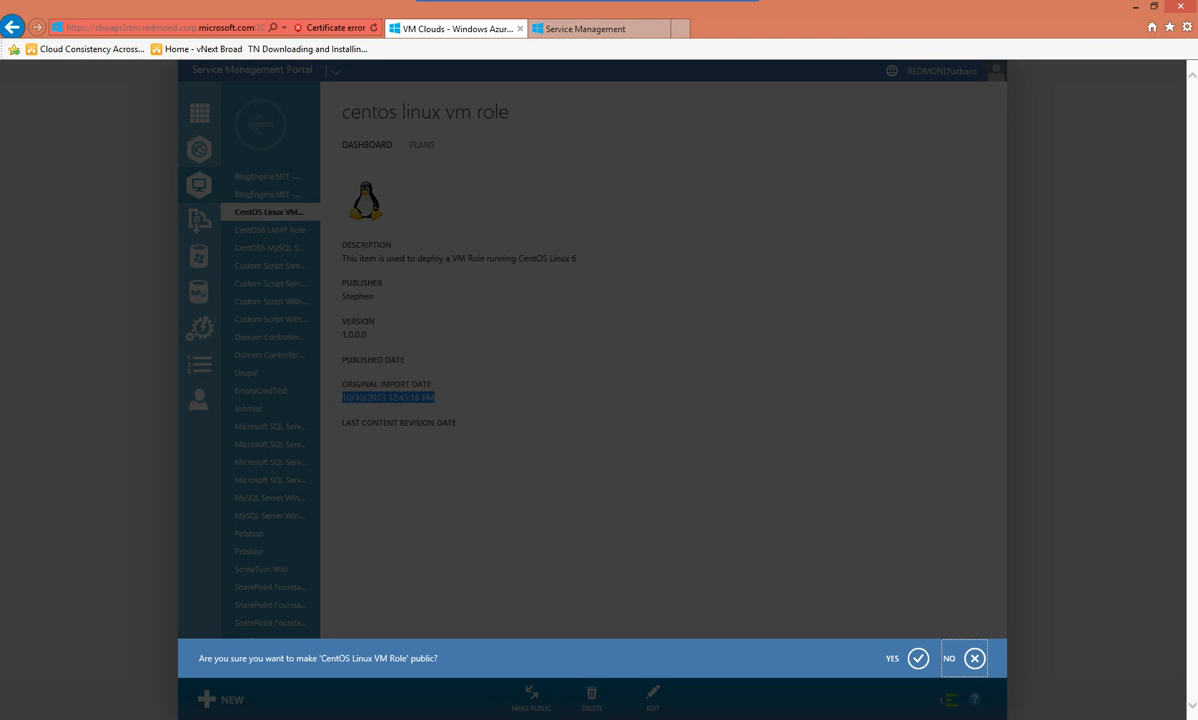
click(918, 658)
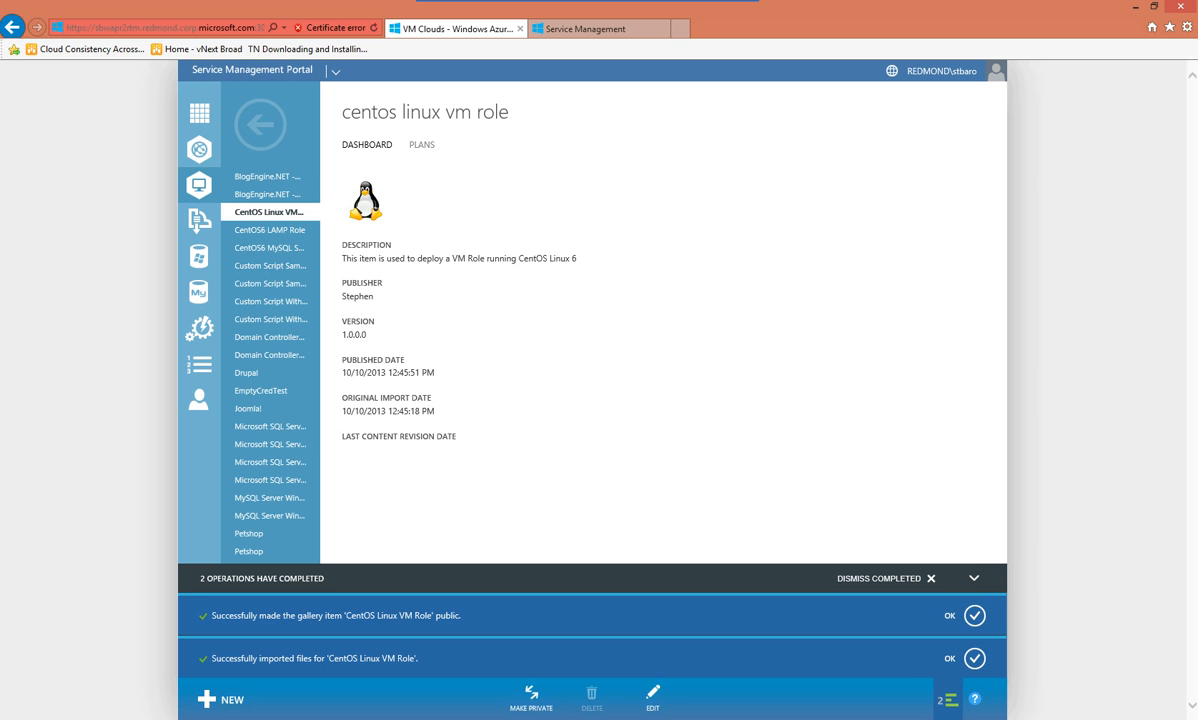
click(422, 144)
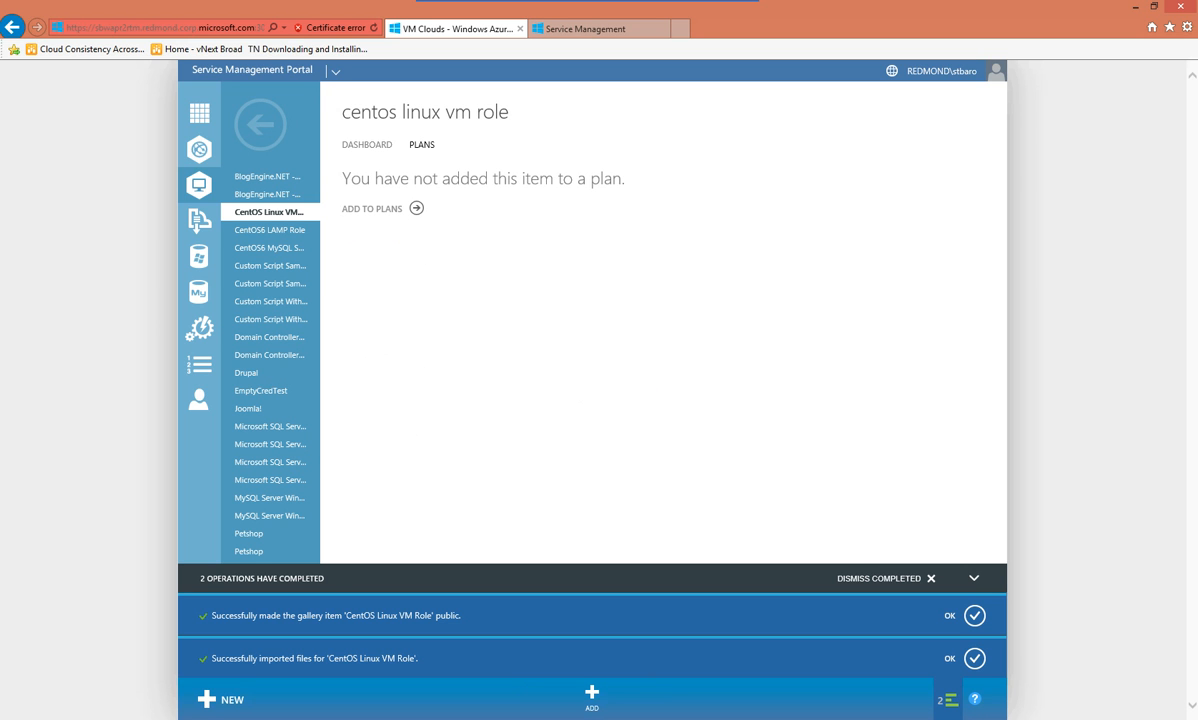
Add CentOS Linux VM Role to Demo Plan, clear notifications, and go to the tenant portal
click(372, 208)
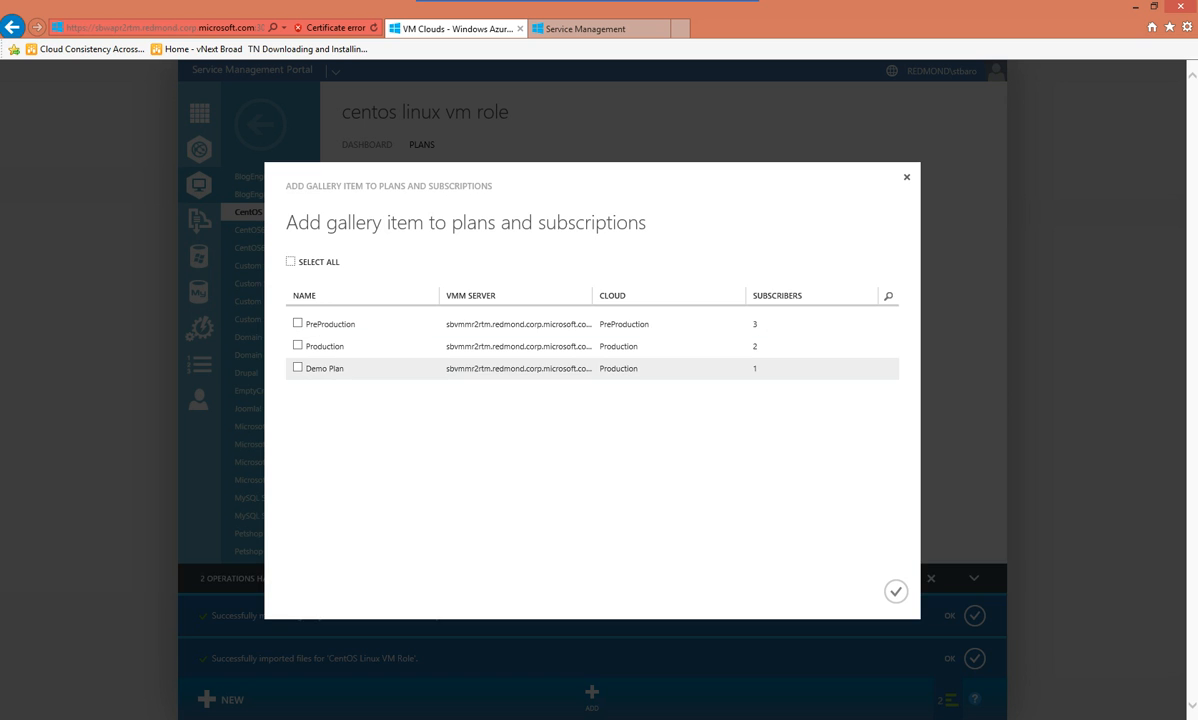
click(297, 367)
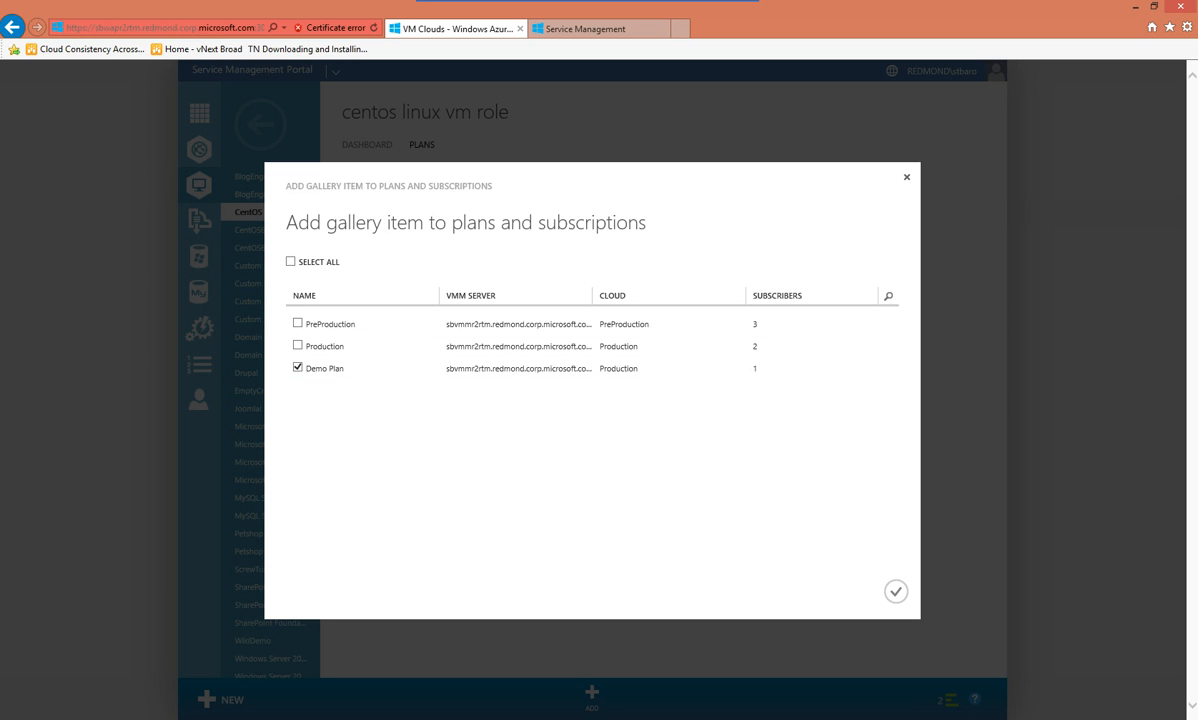
click(895, 591)
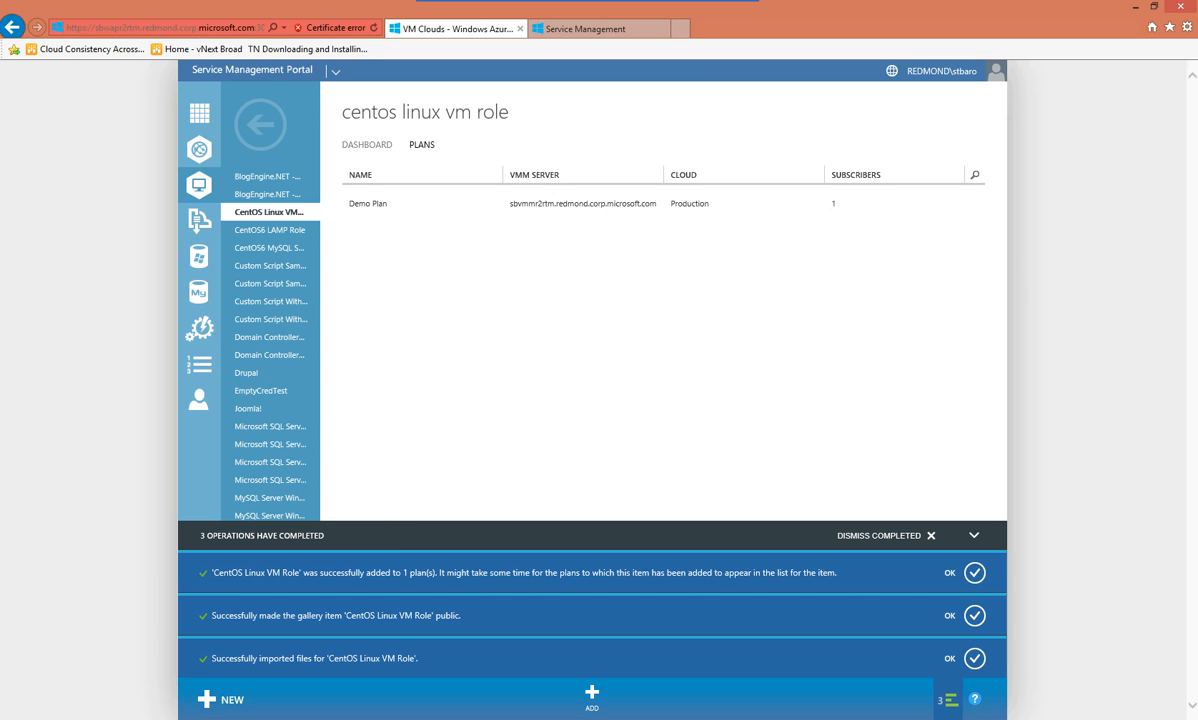
click(884, 536)
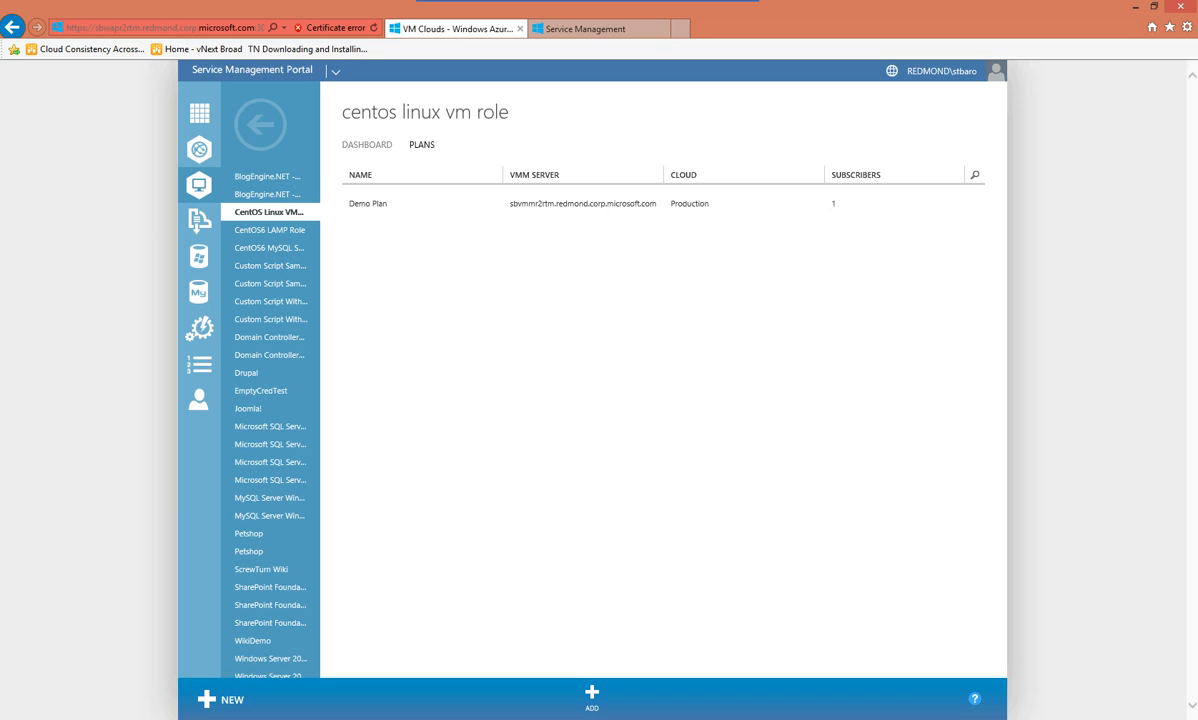
click(590, 29)
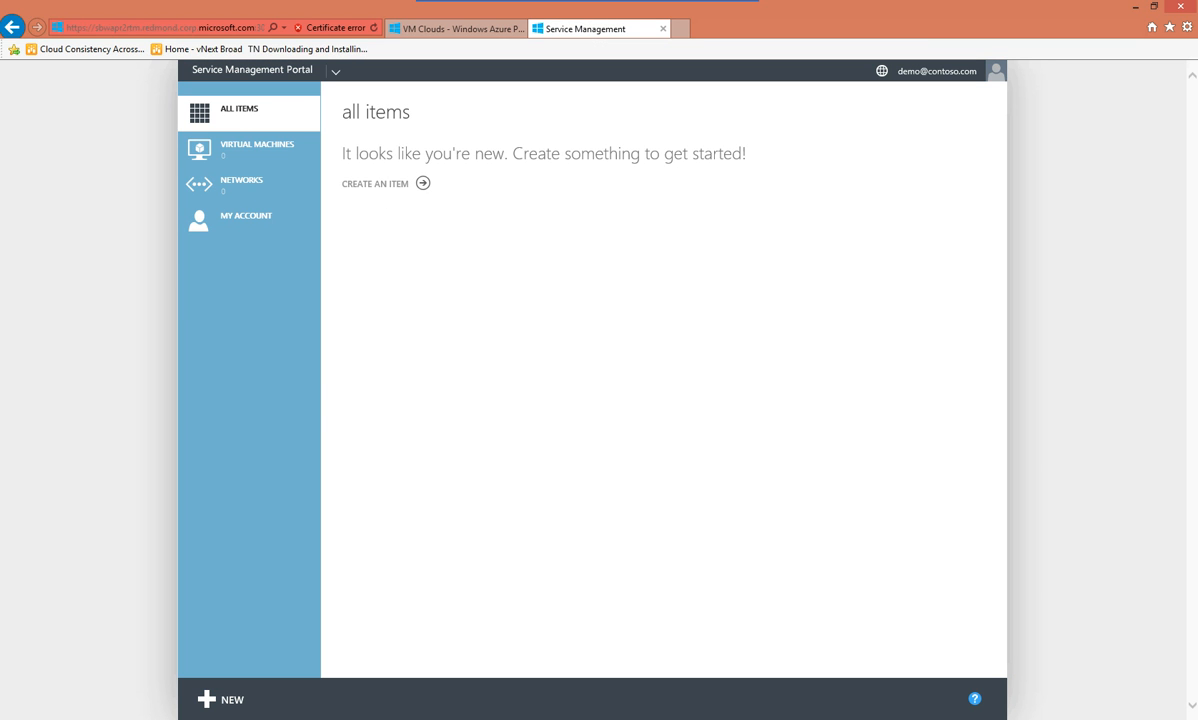
Reload the tenant portal and start a new gallery VM role using CentOS Linux VM Role
key(F5)
click(218, 699)
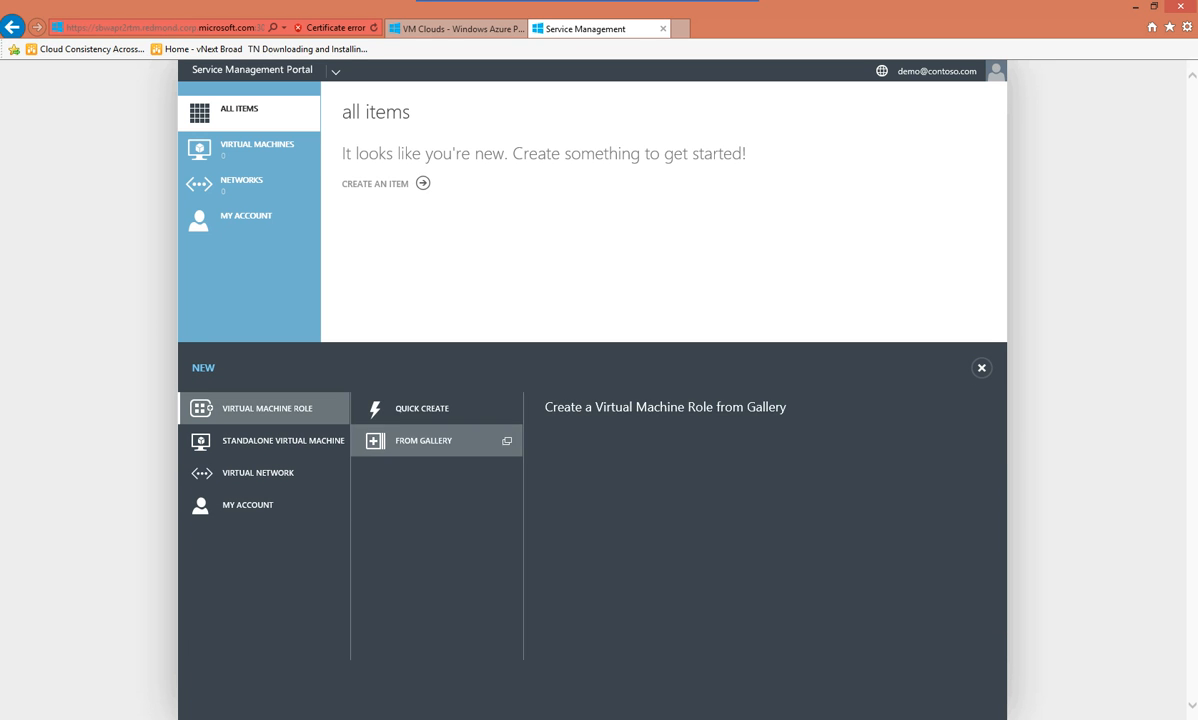
click(400, 440)
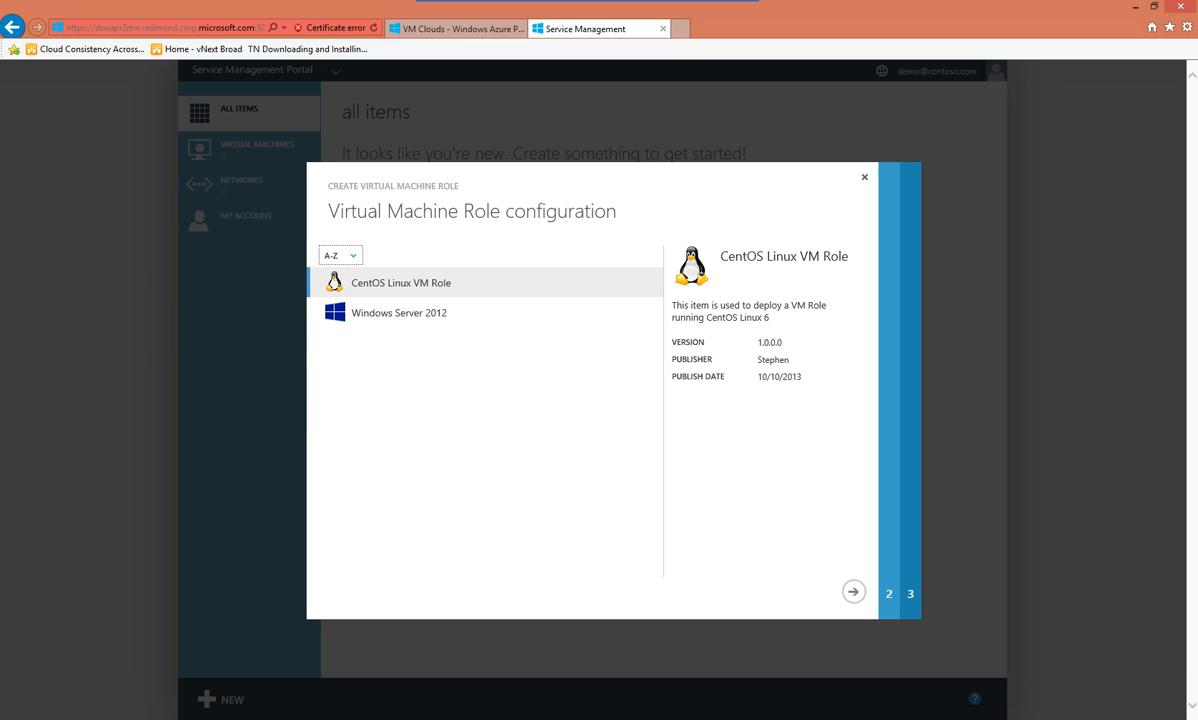
click(399, 313)
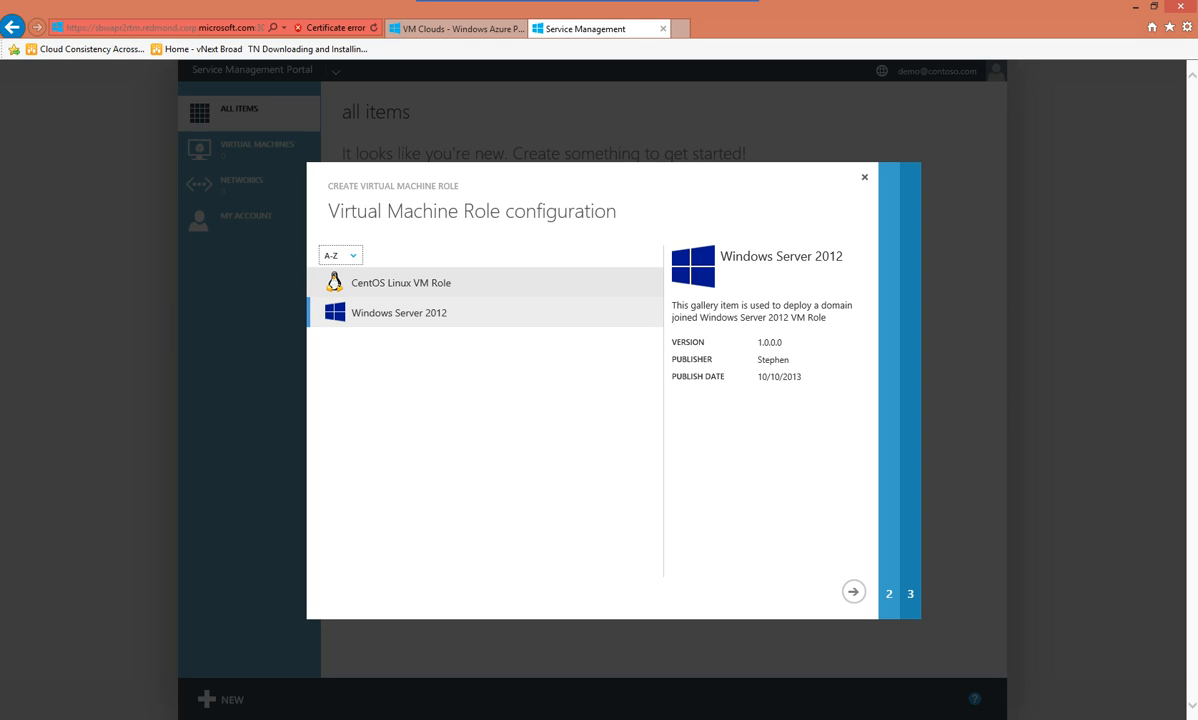
click(401, 283)
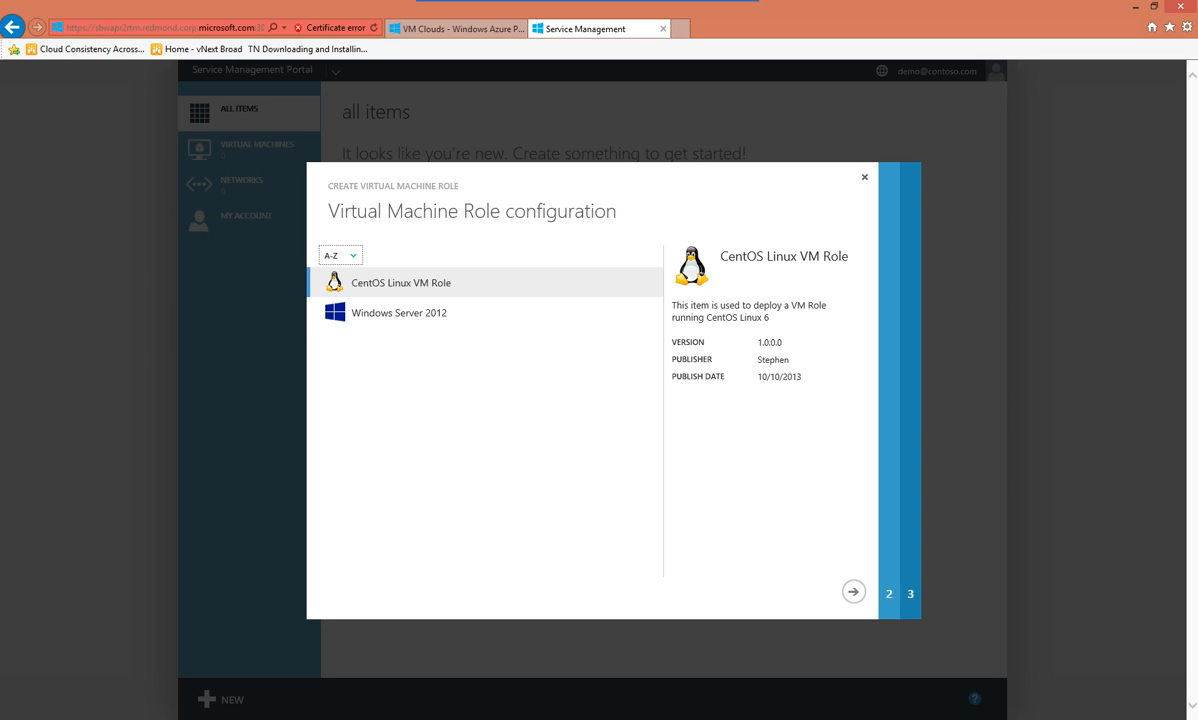
click(853, 592)
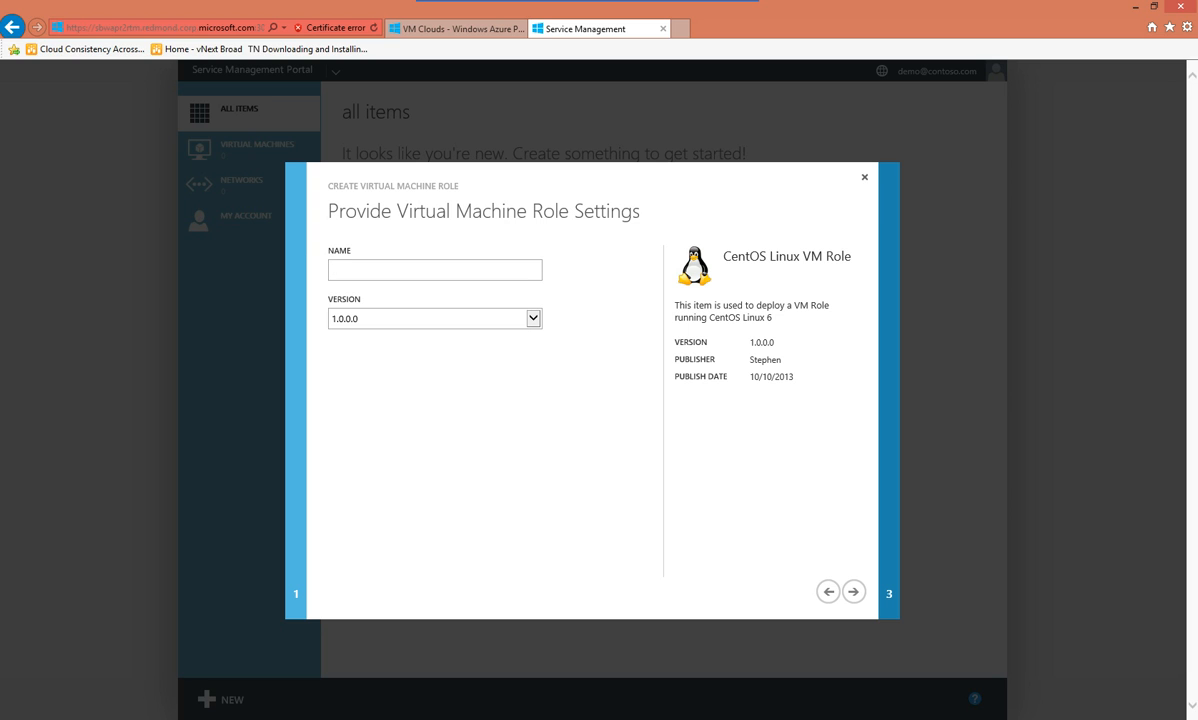
Name the role CentOSRole, size it Small, and keep wa.cent6.v0.x64.vhd as OS disk
text(CentOSRole)
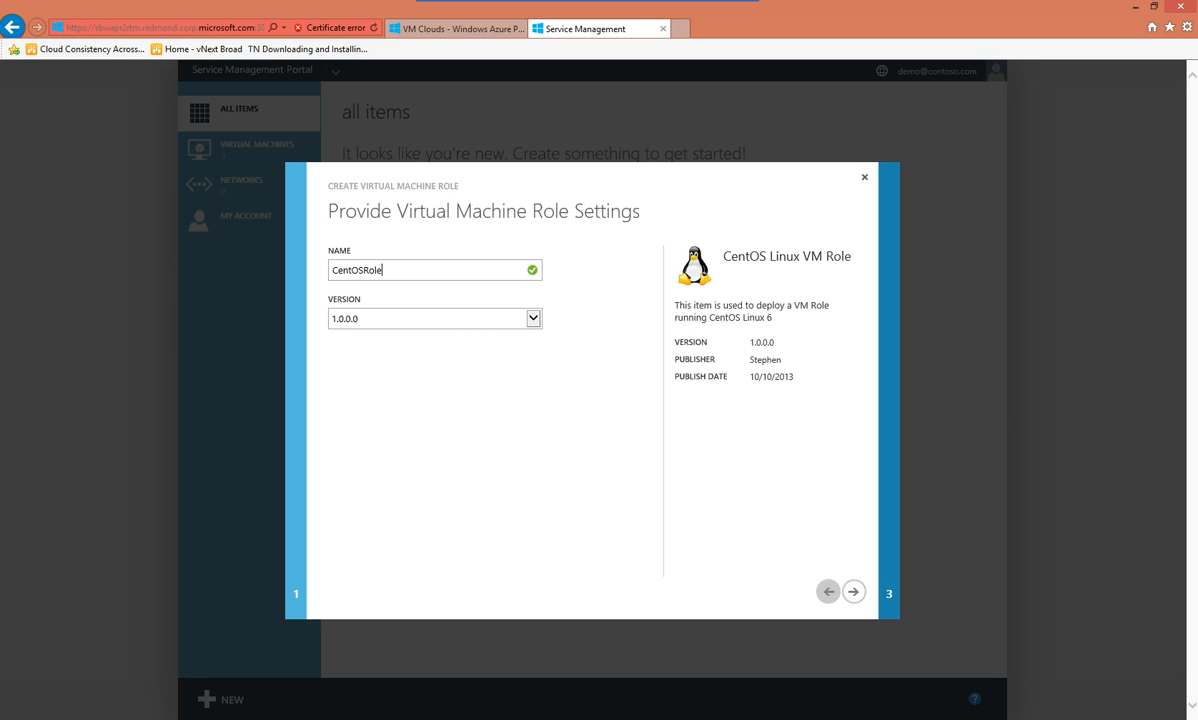
click(853, 592)
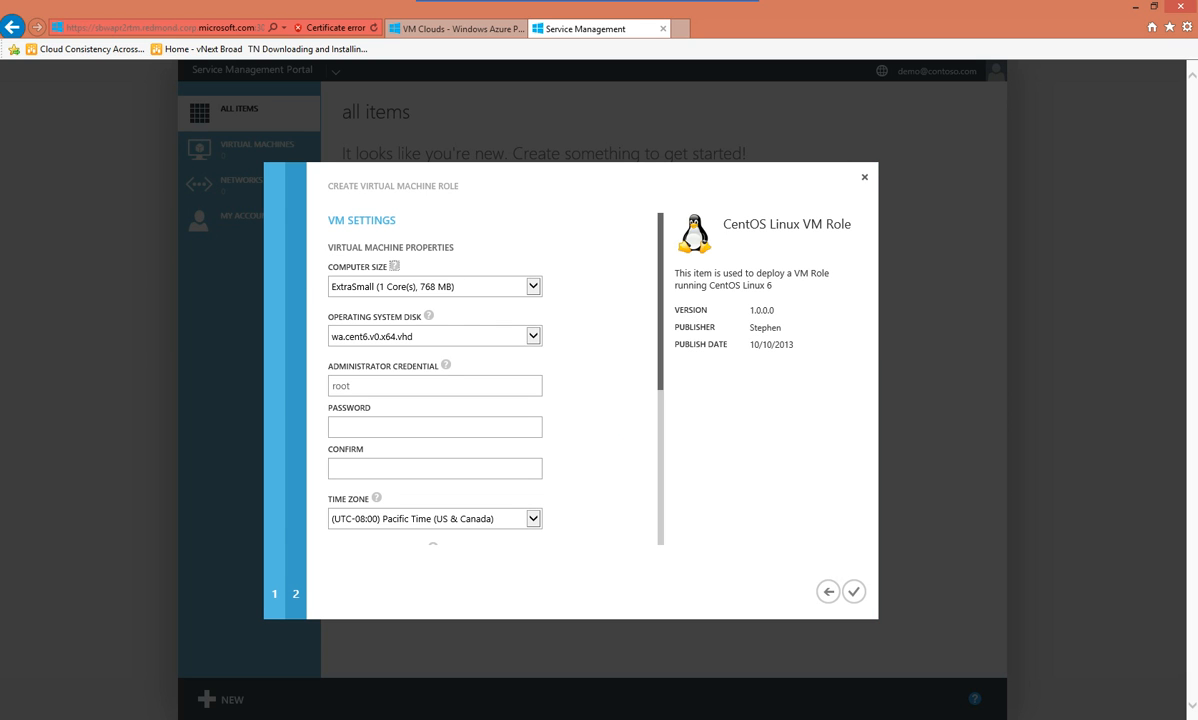
mouse_move(446, 365)
click(533, 287)
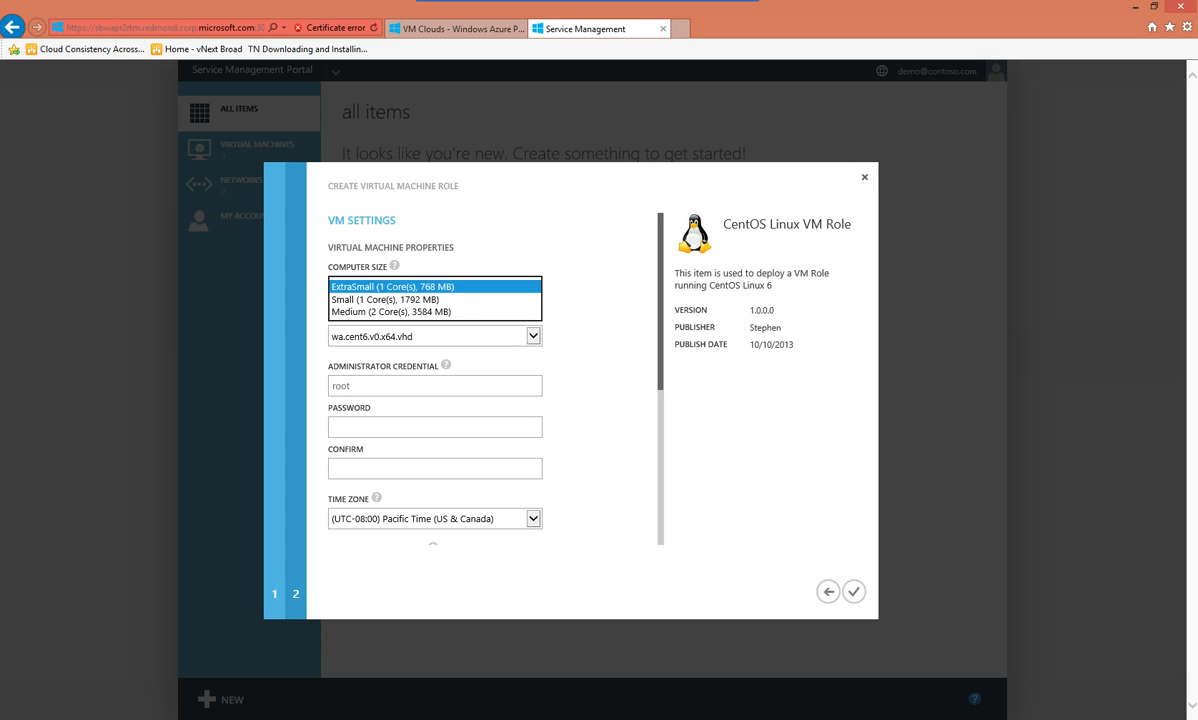
click(426, 300)
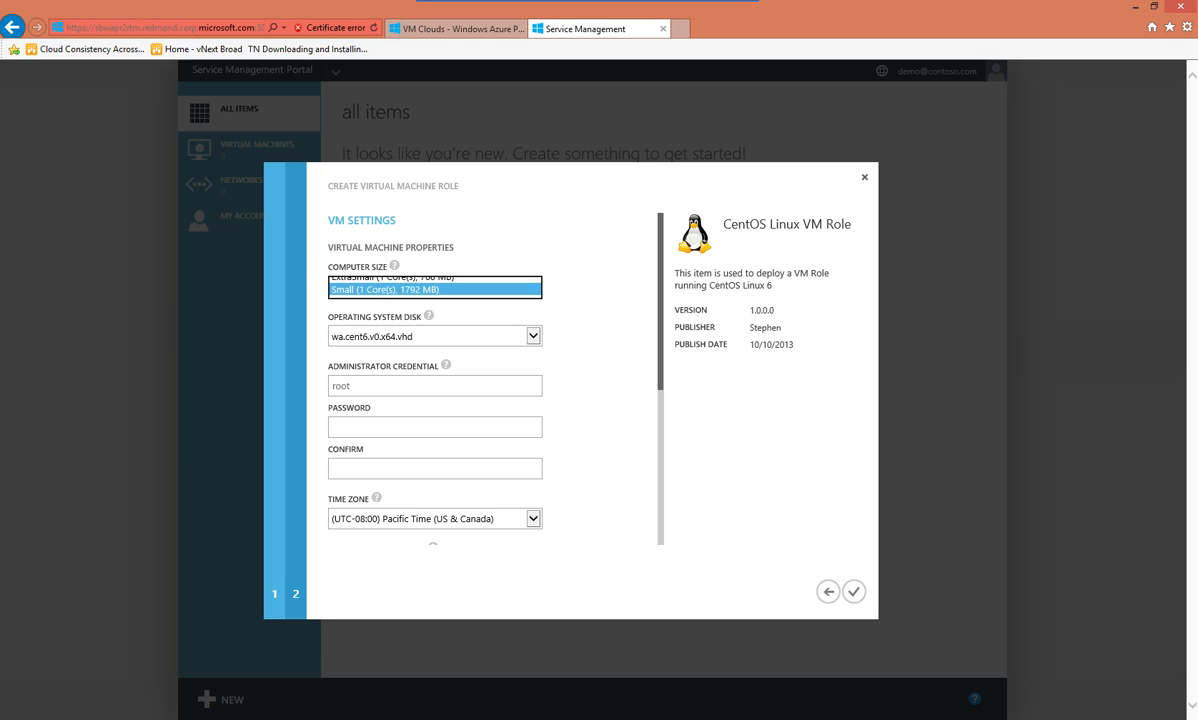
click(435, 337)
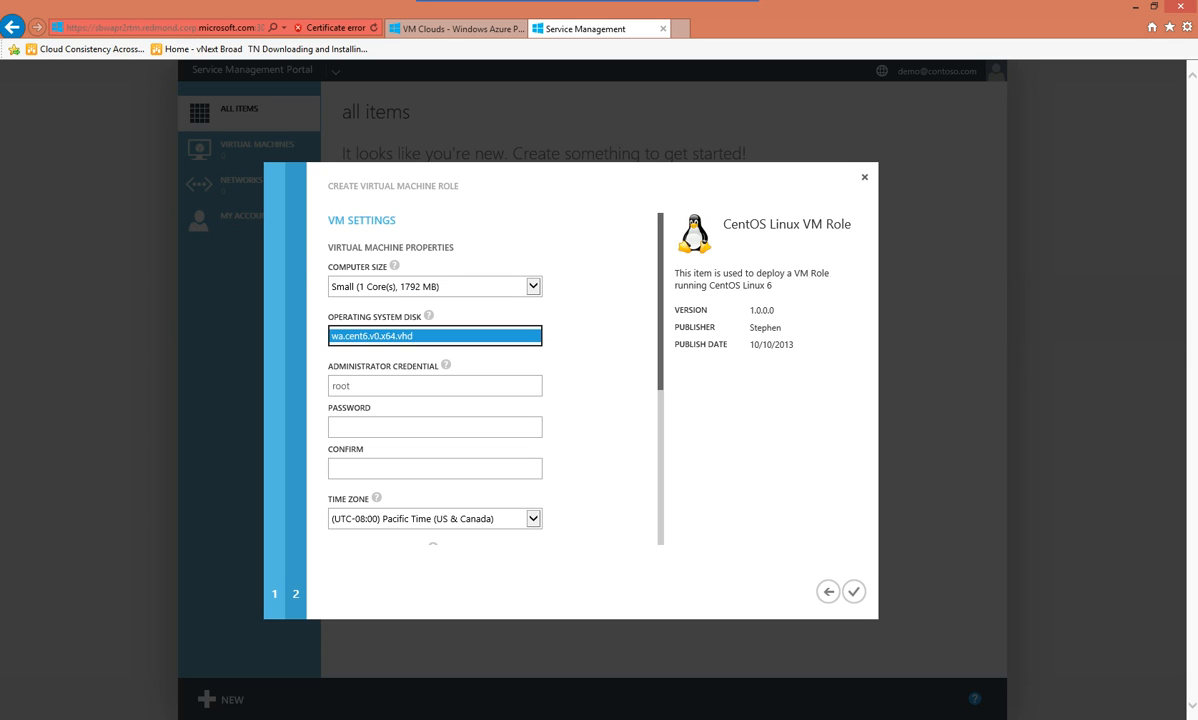
click(435, 337)
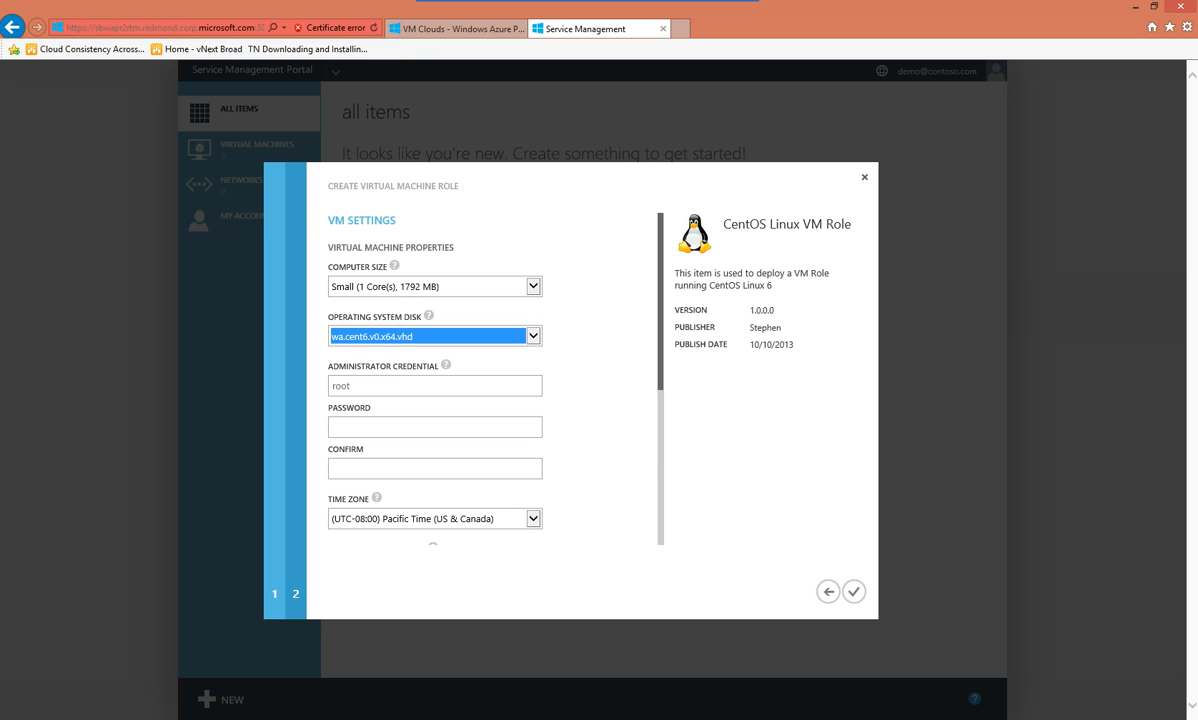
click(435, 336)
click(435, 336)
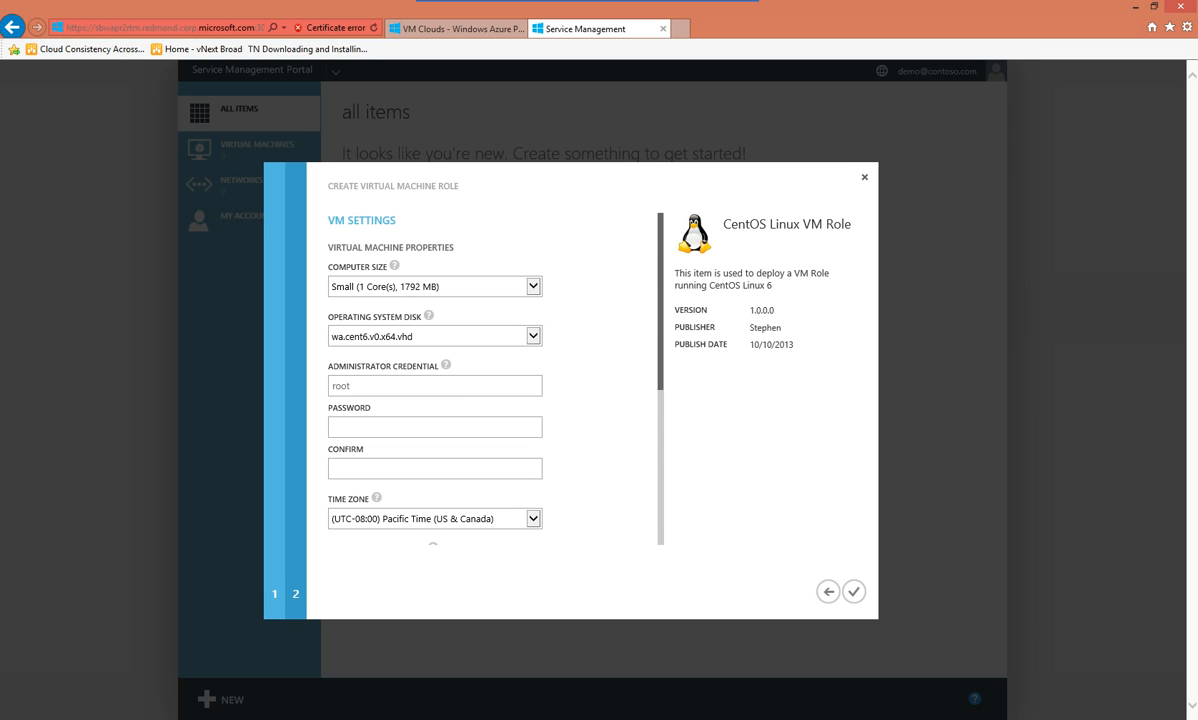
Enter and confirm the administrator password
text(P@ssw0rd)
key(Tab)
text(••••••••)
key(Tab)
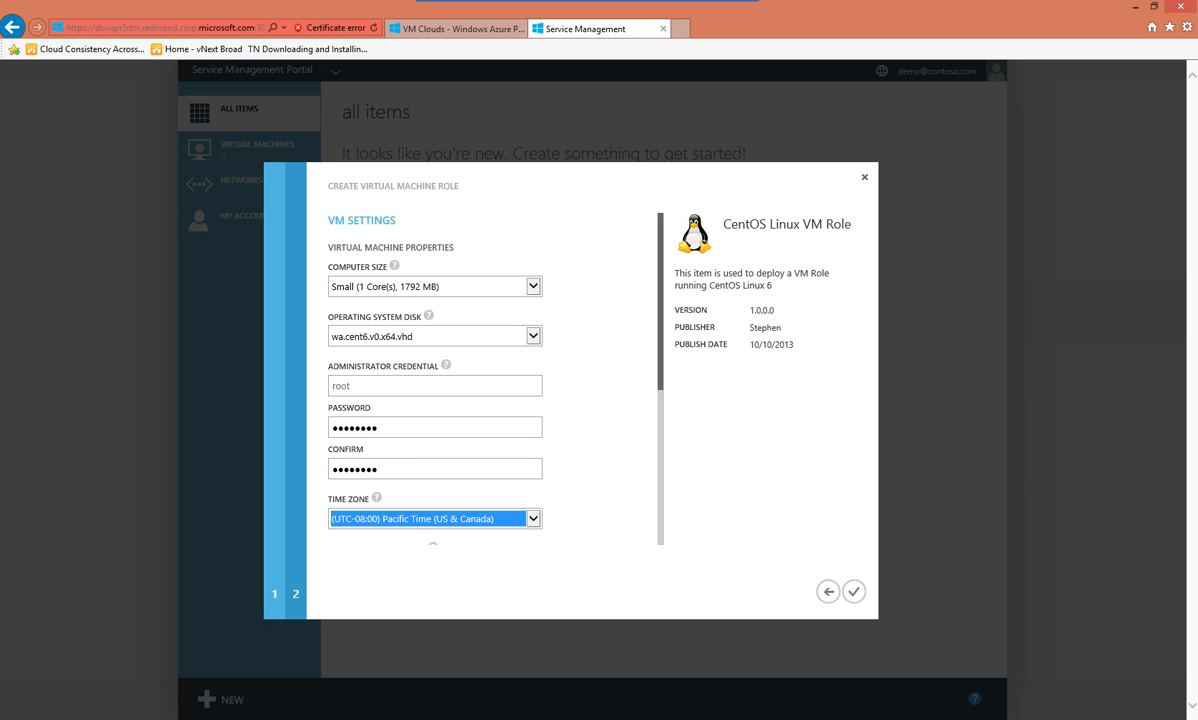
Keep Pacific Time and set the compute name pattern to MyRole####
click(533, 519)
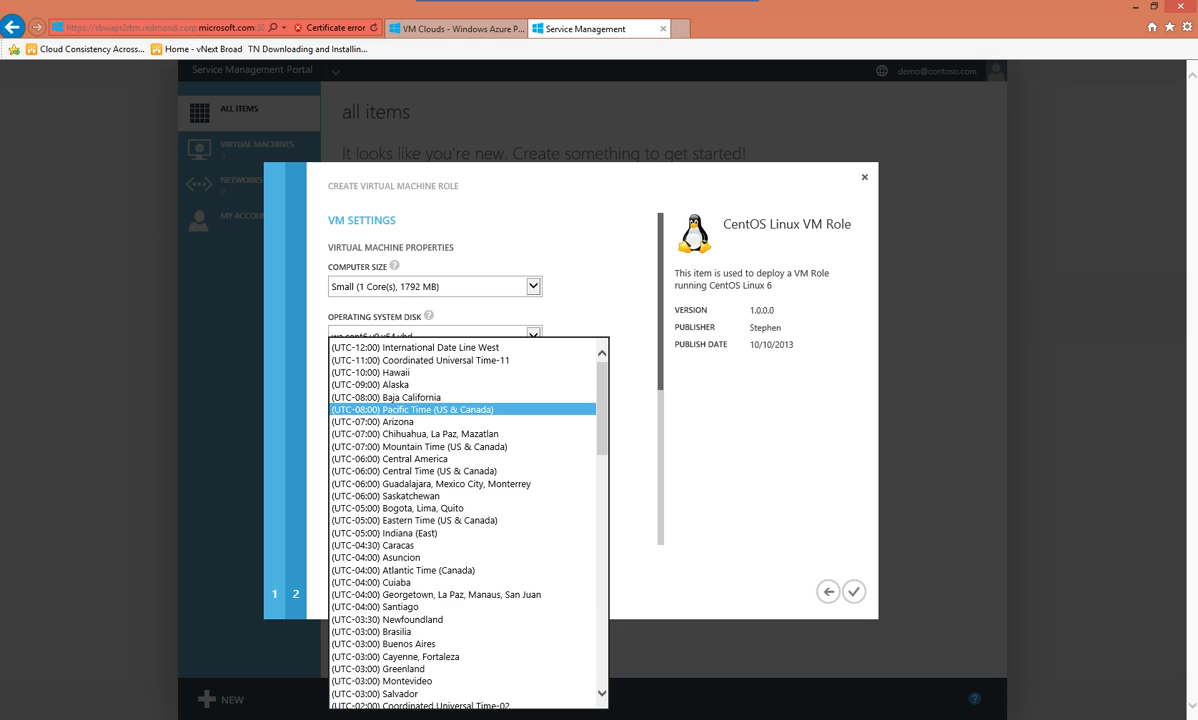
click(434, 408)
scroll(465, 400, down, 4)
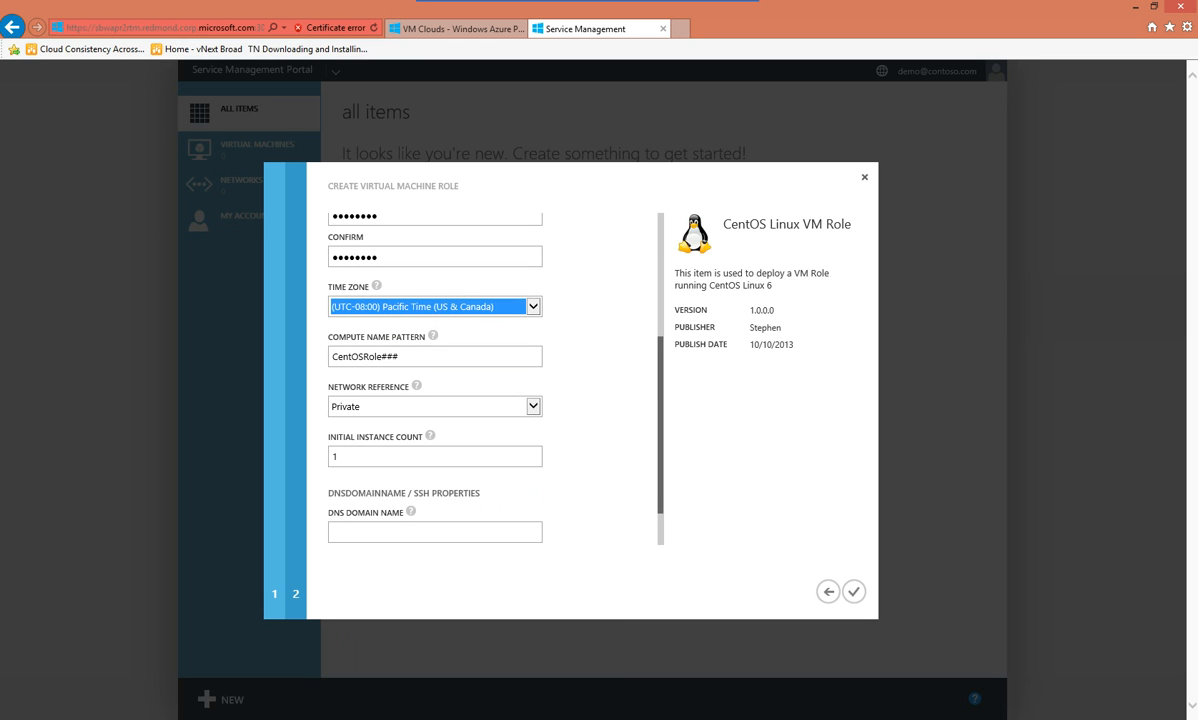
click(361, 356)
key(ctrl+a)
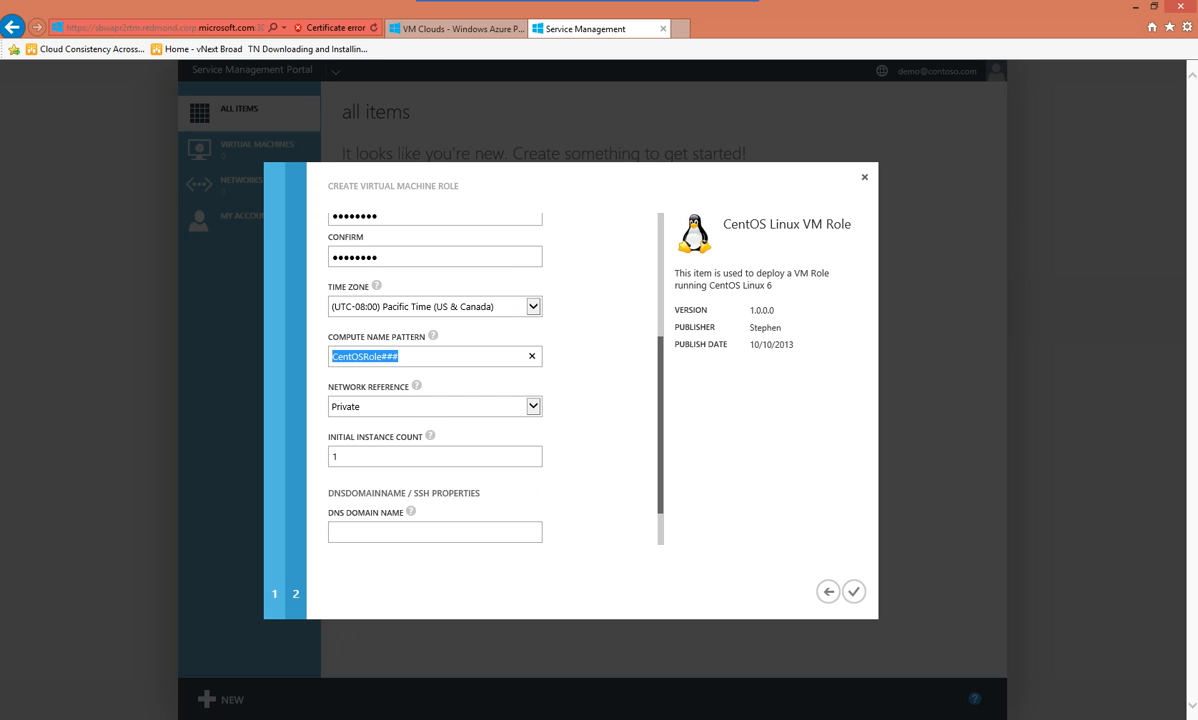
text(MyRole####)
Keep network Private, set 2 instances, domain centos.local, and paste the SSH public key
click(533, 406)
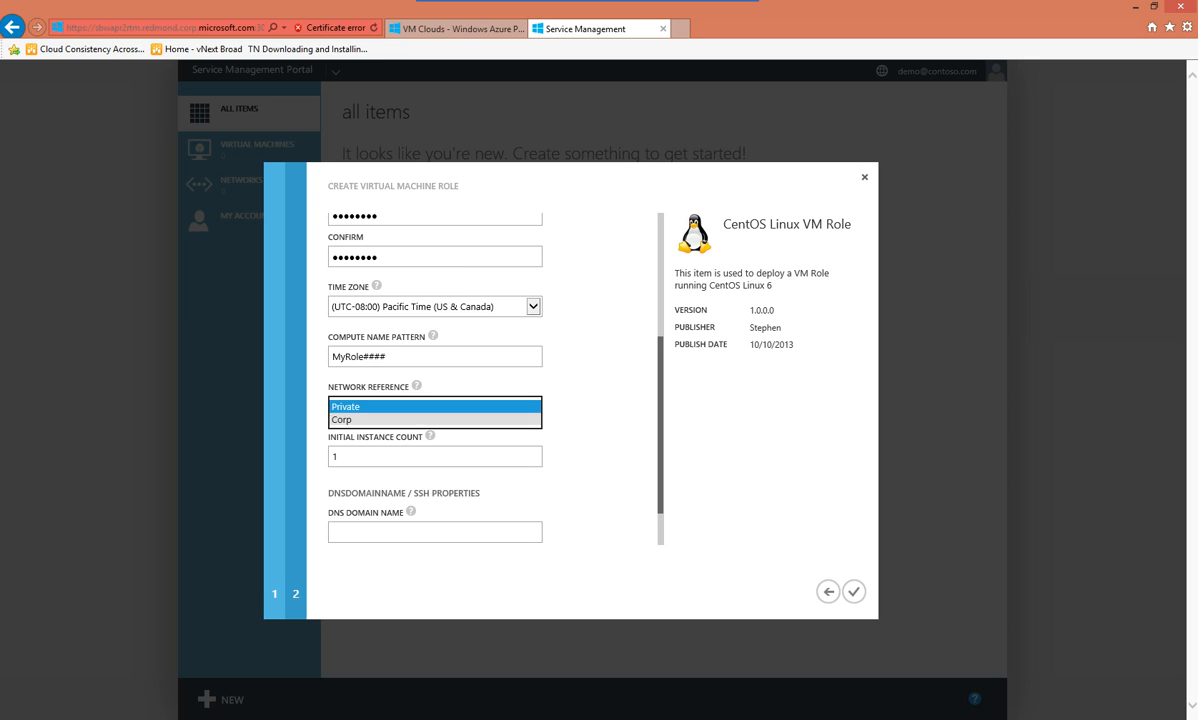
click(436, 406)
key(Tab)
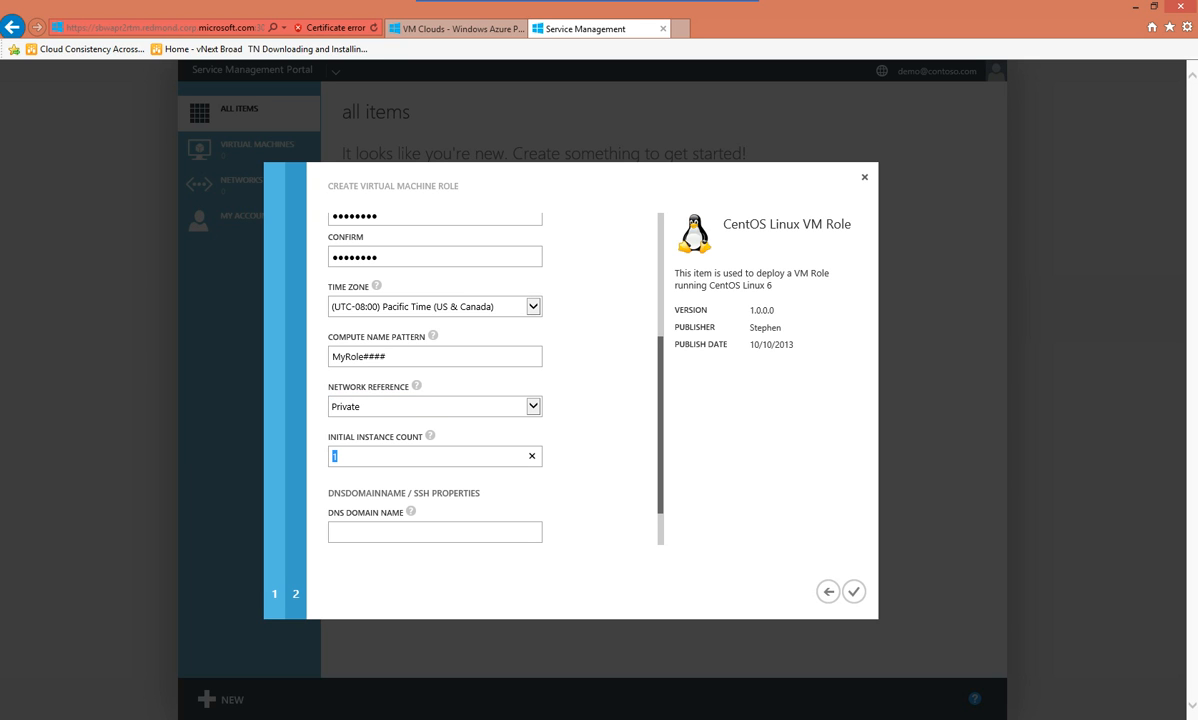
text(2)
key(Tab)
text(centos.local)
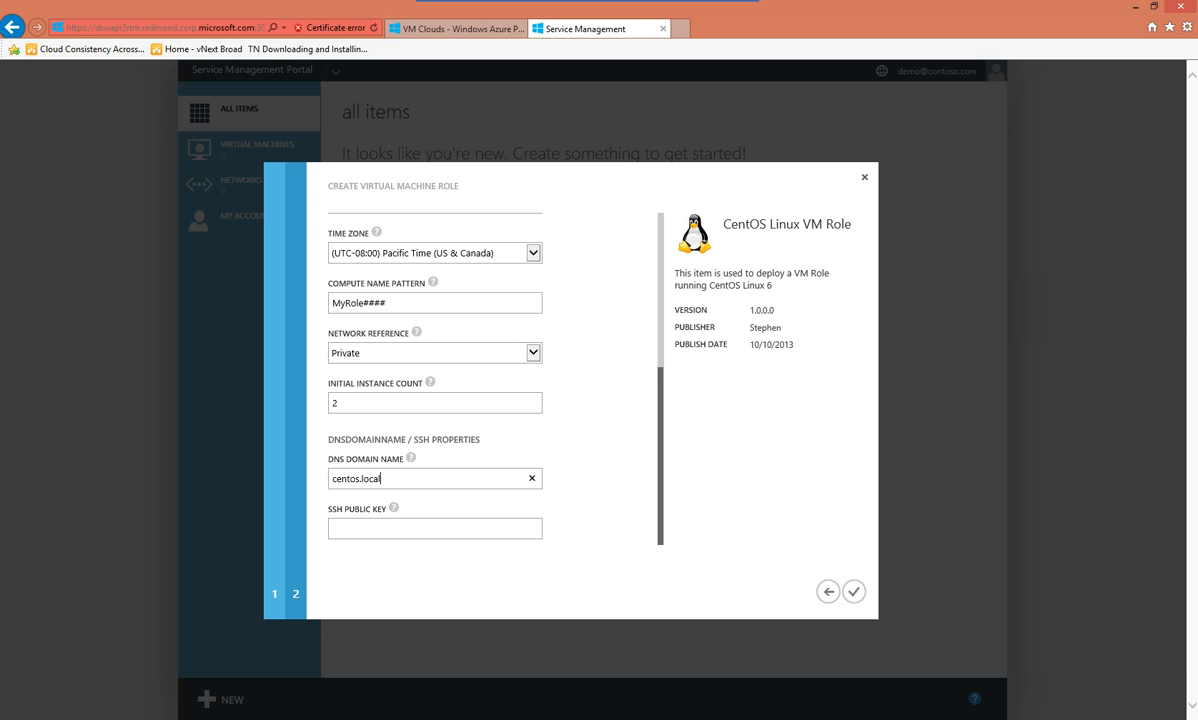
key(Tab)
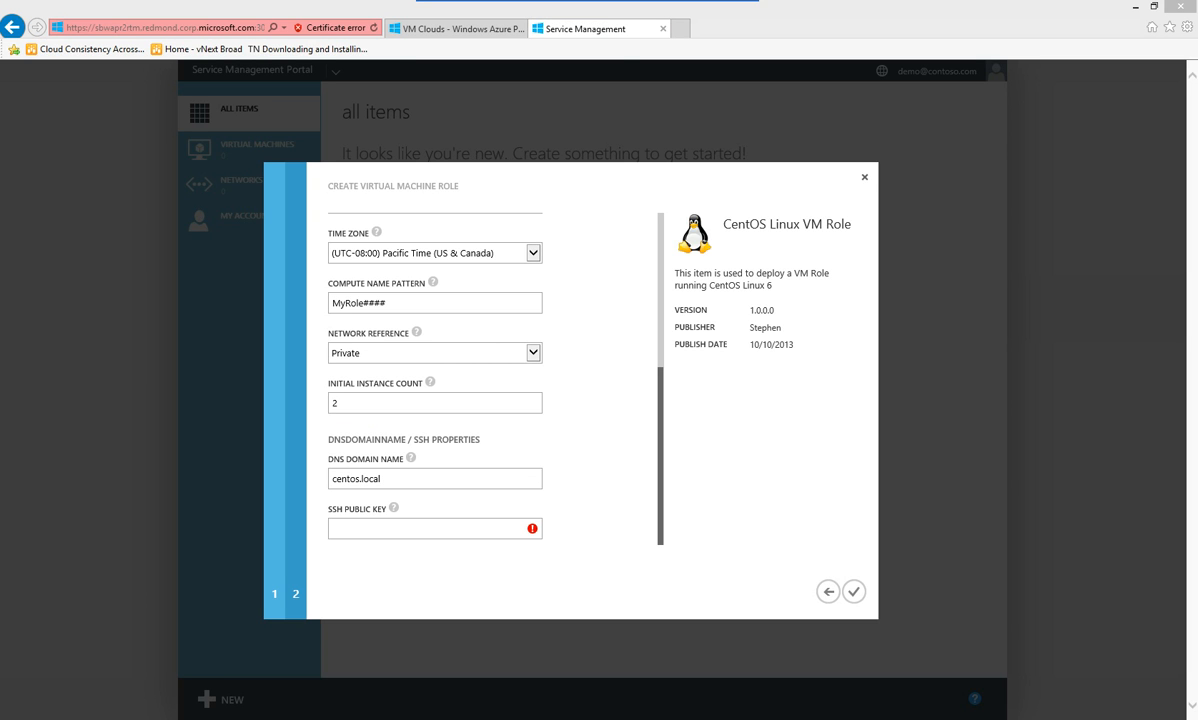
click(450, 529)
key(ctrl+v)
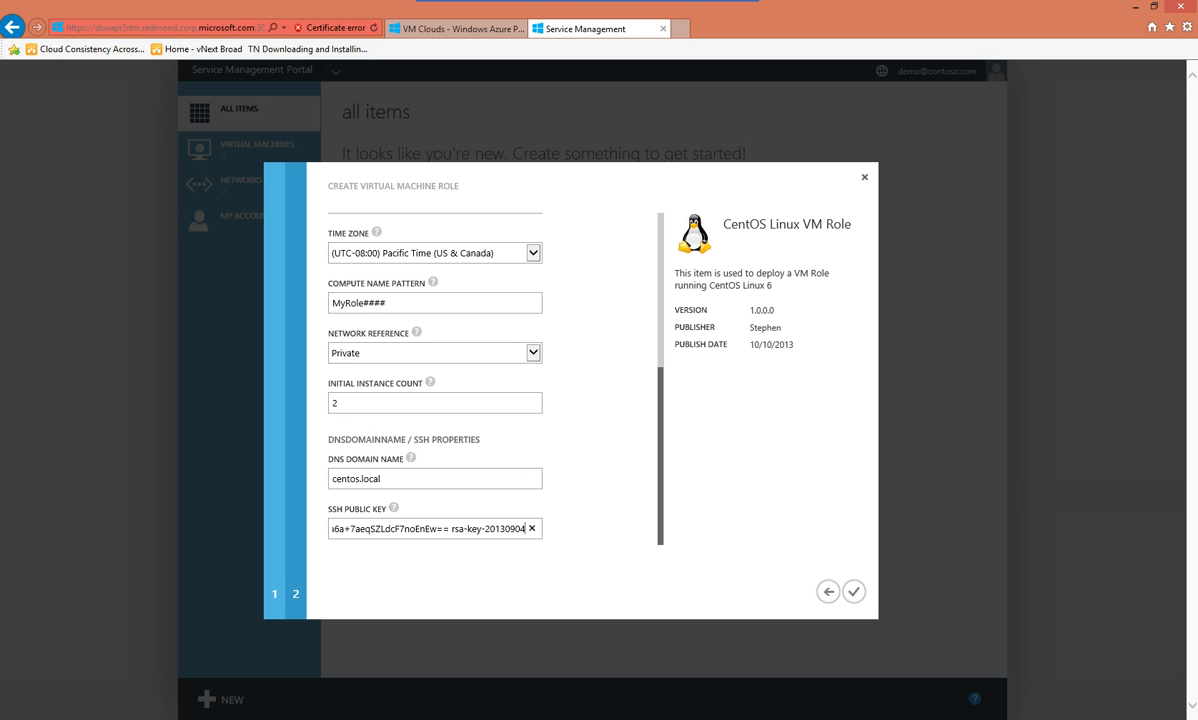